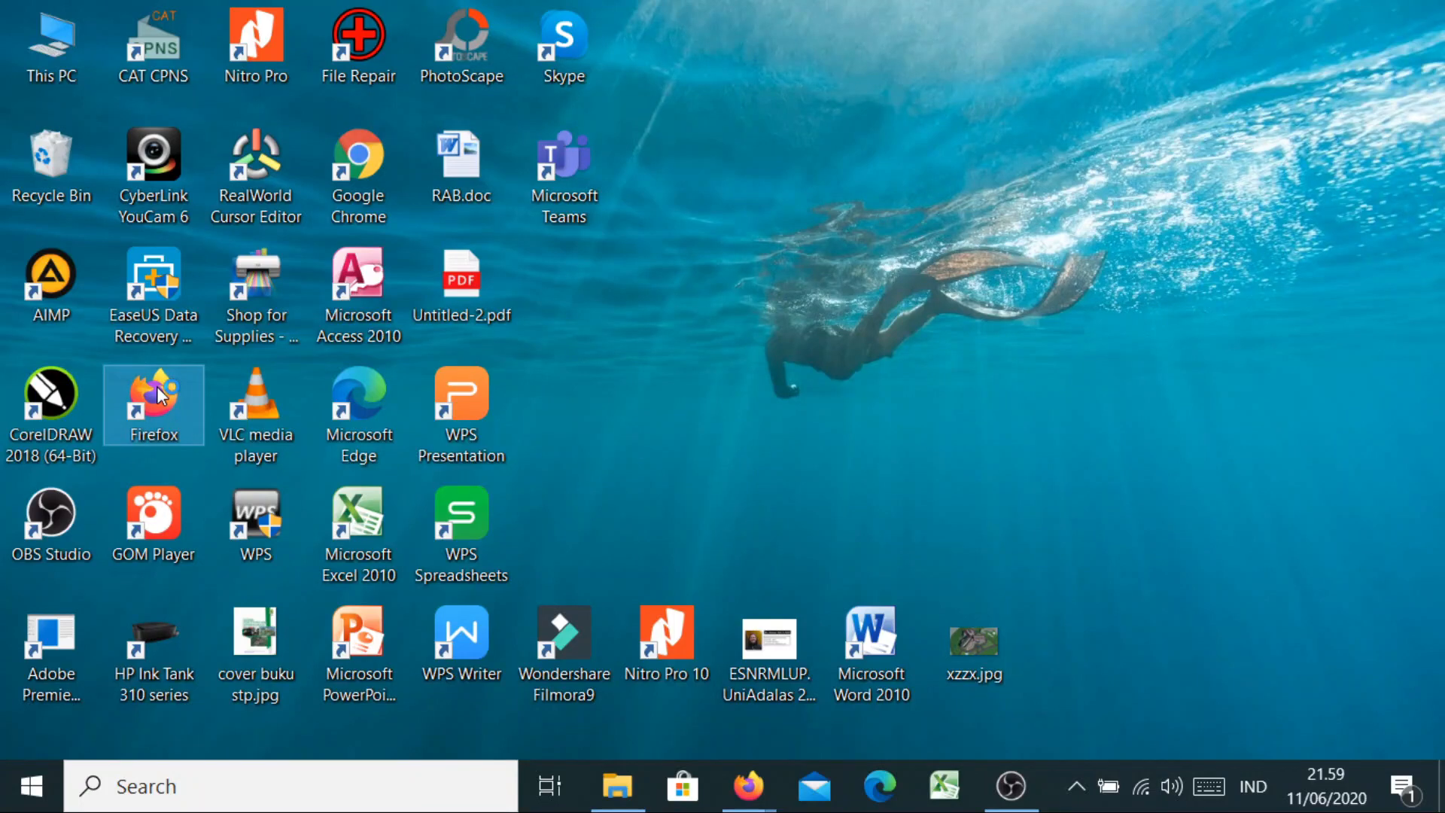
Launch Firefox, load google.com, and open Google Drive from the Google apps grid
double_click(156, 387)
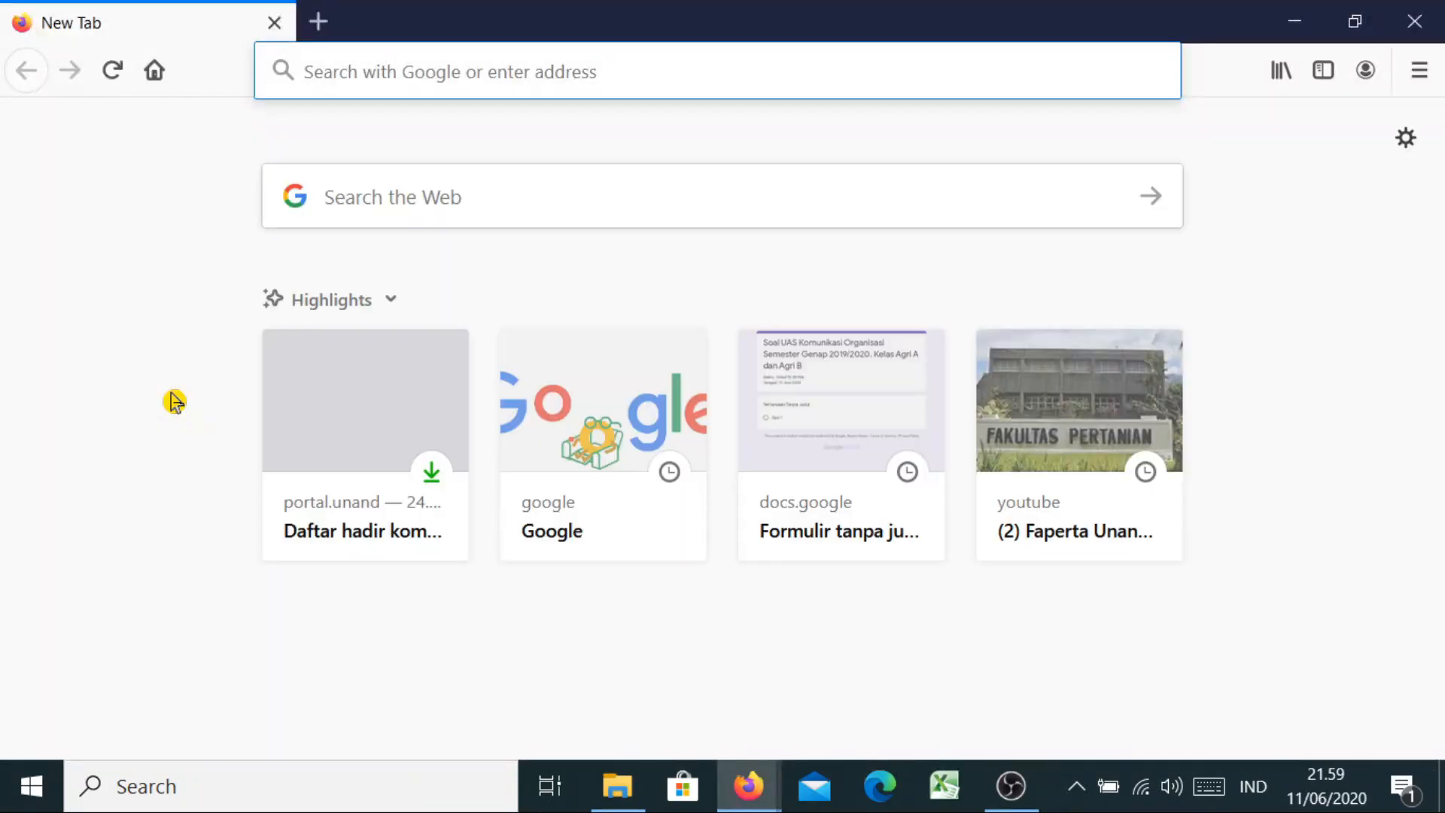
left_click(476, 72)
type("g")
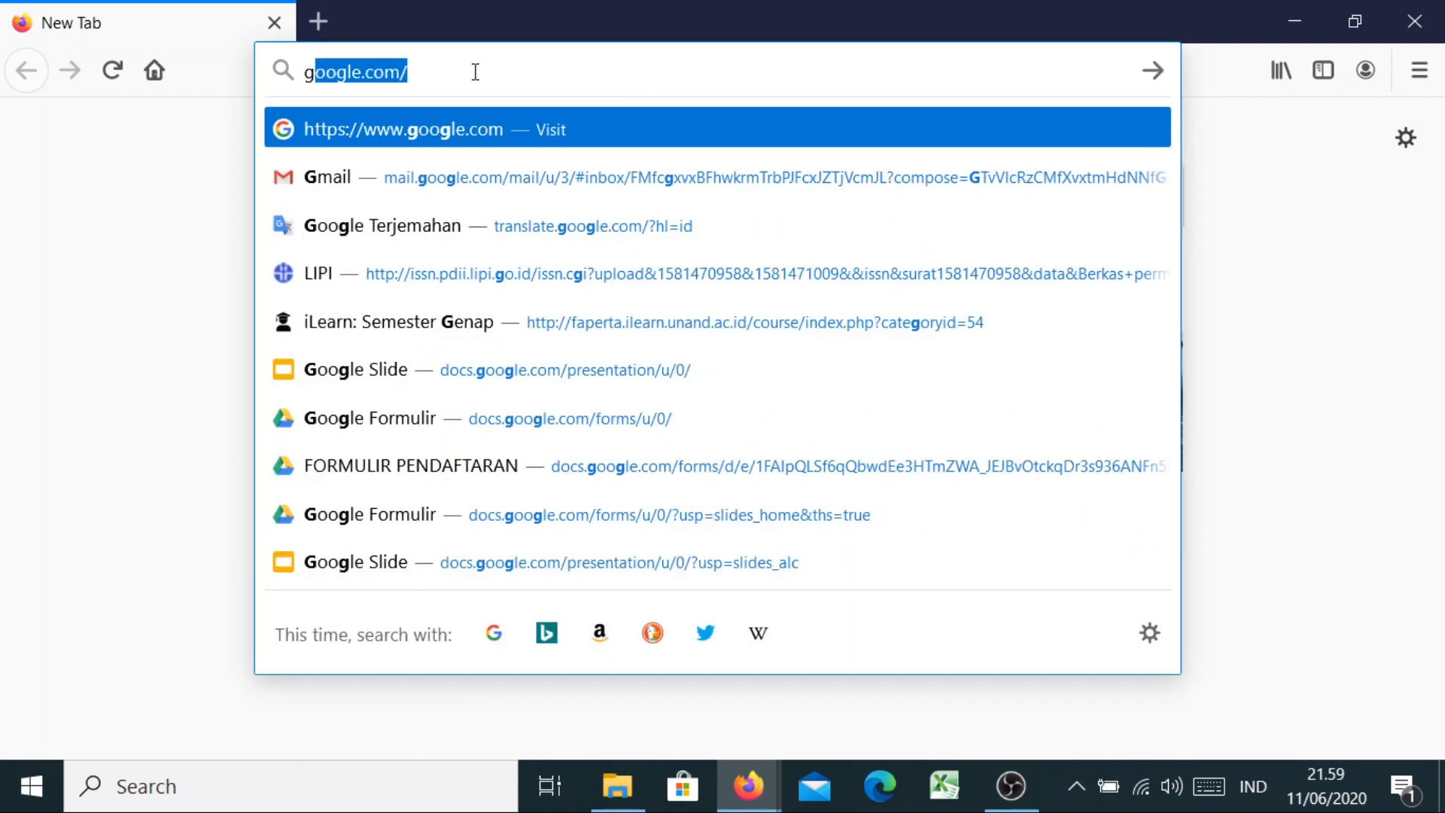
key("Return")
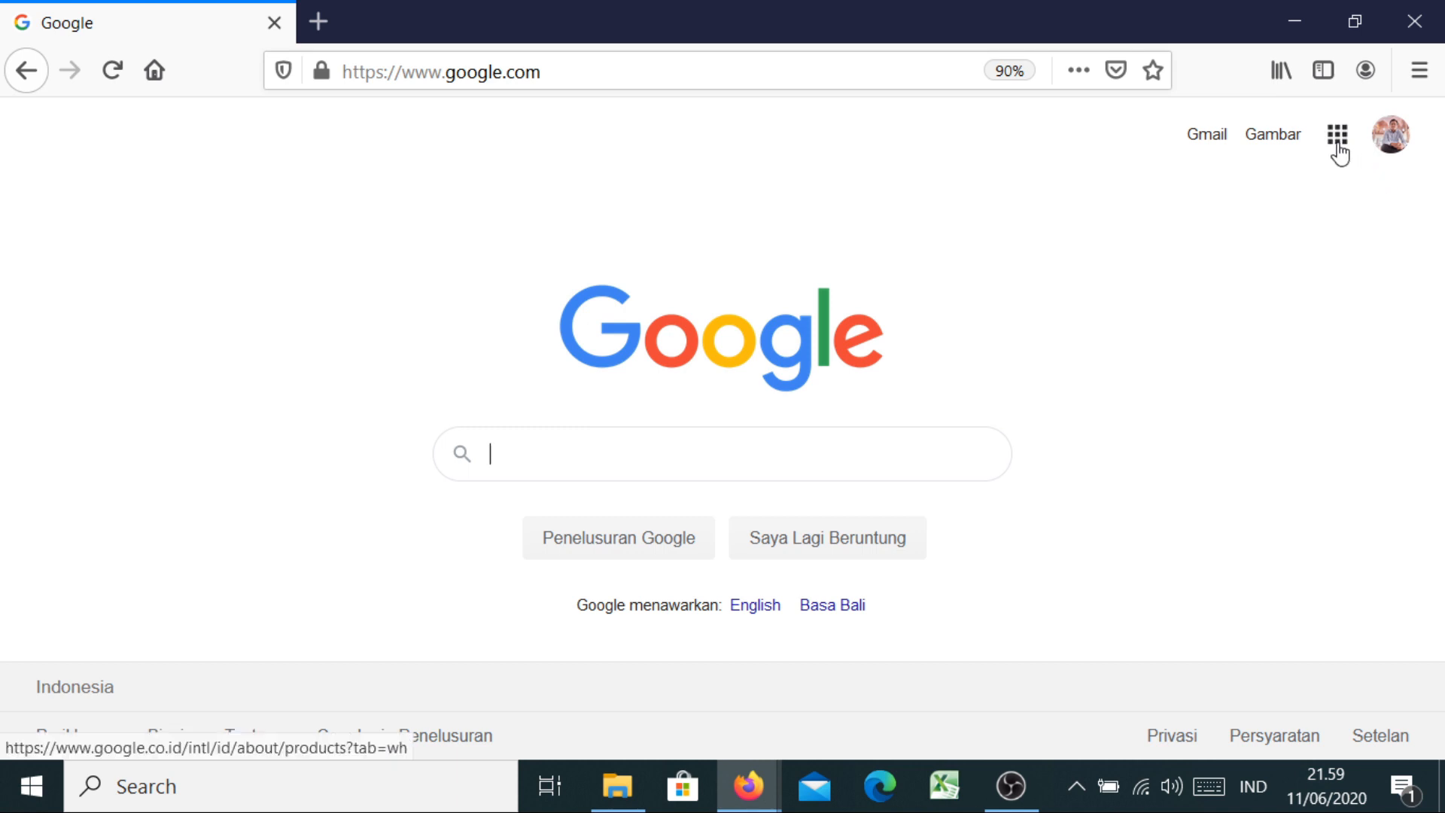
left_click(1338, 147)
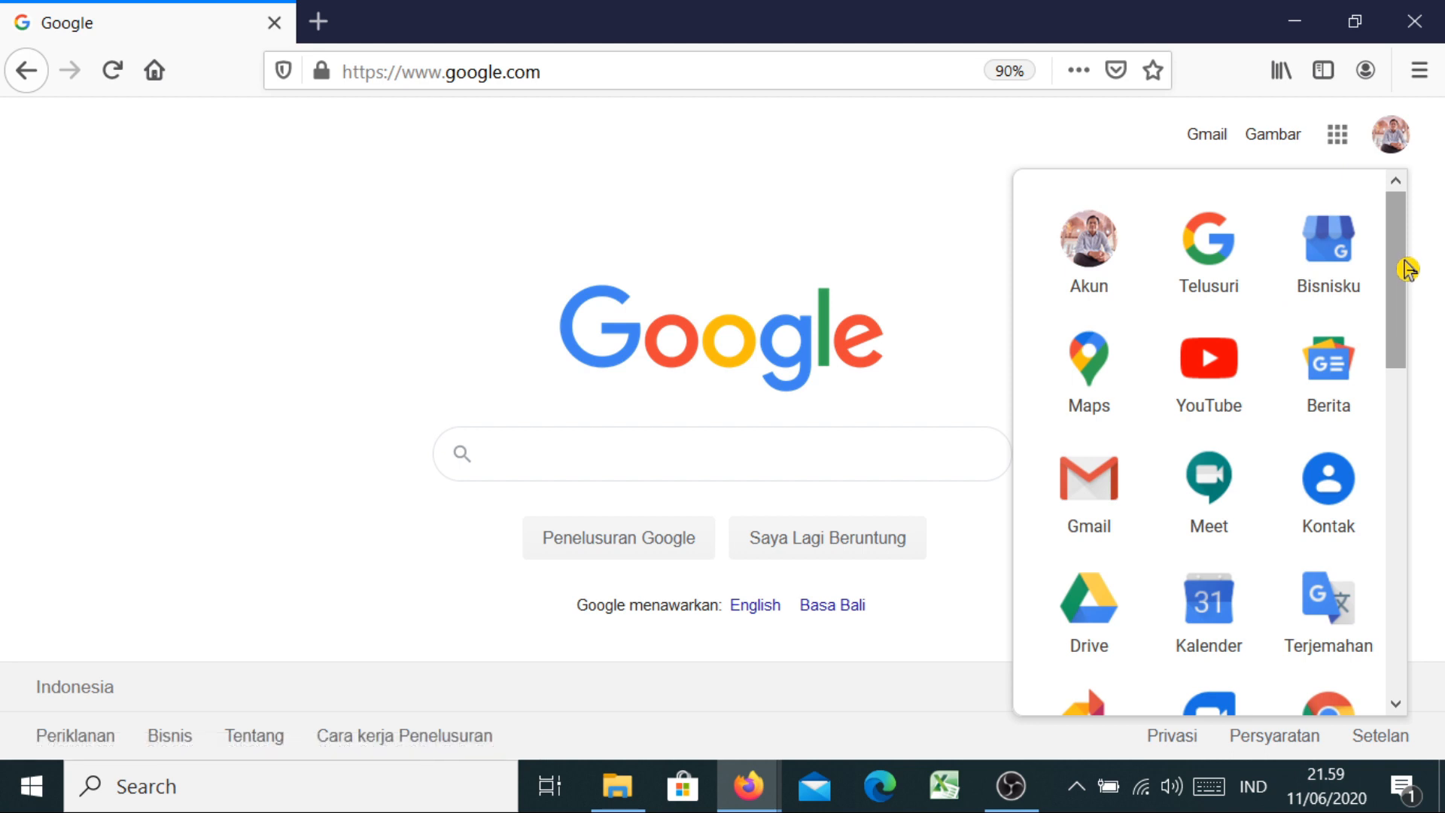
left_click_drag(1409, 270, 1418, 385)
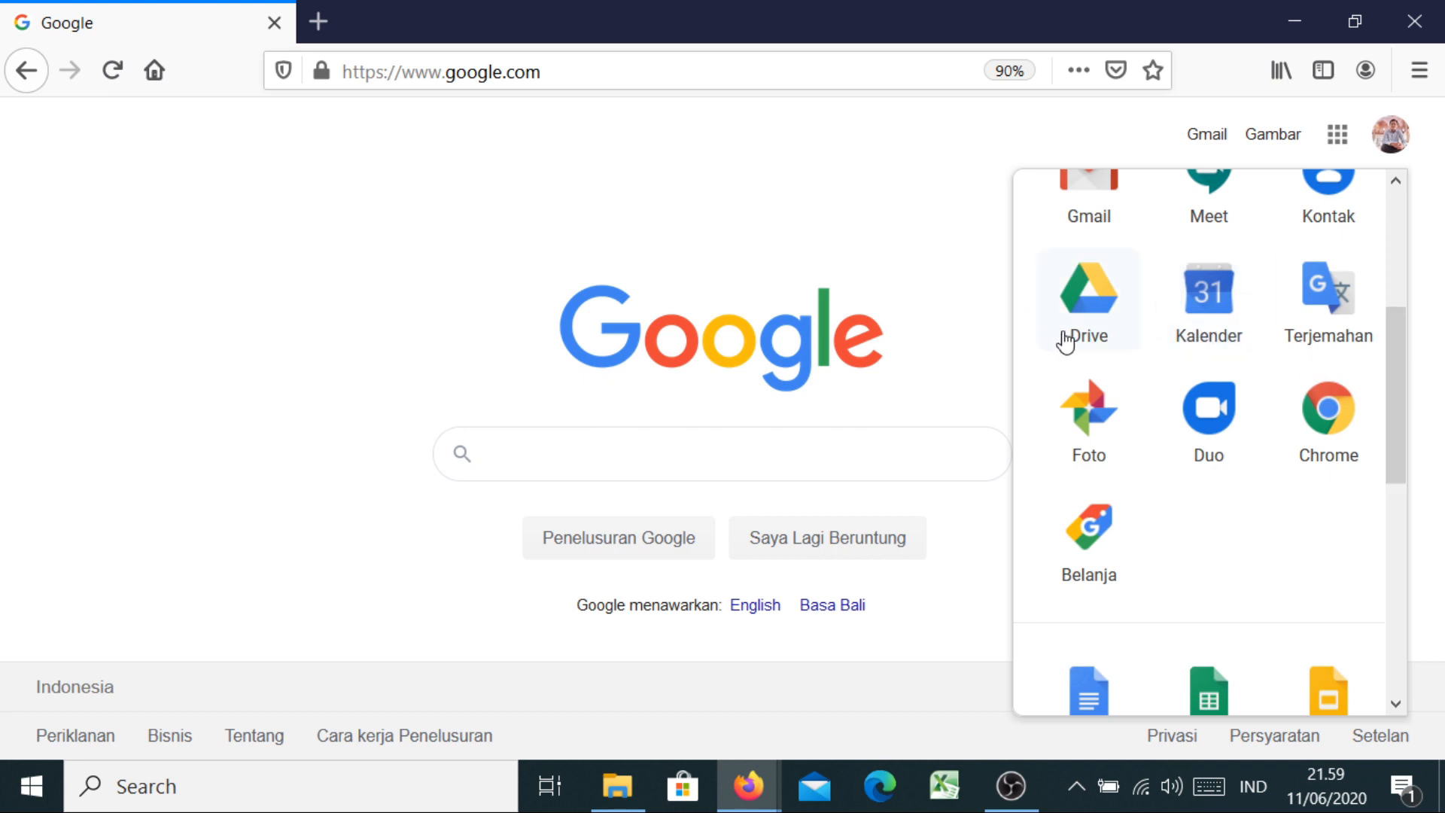
left_click(1094, 319)
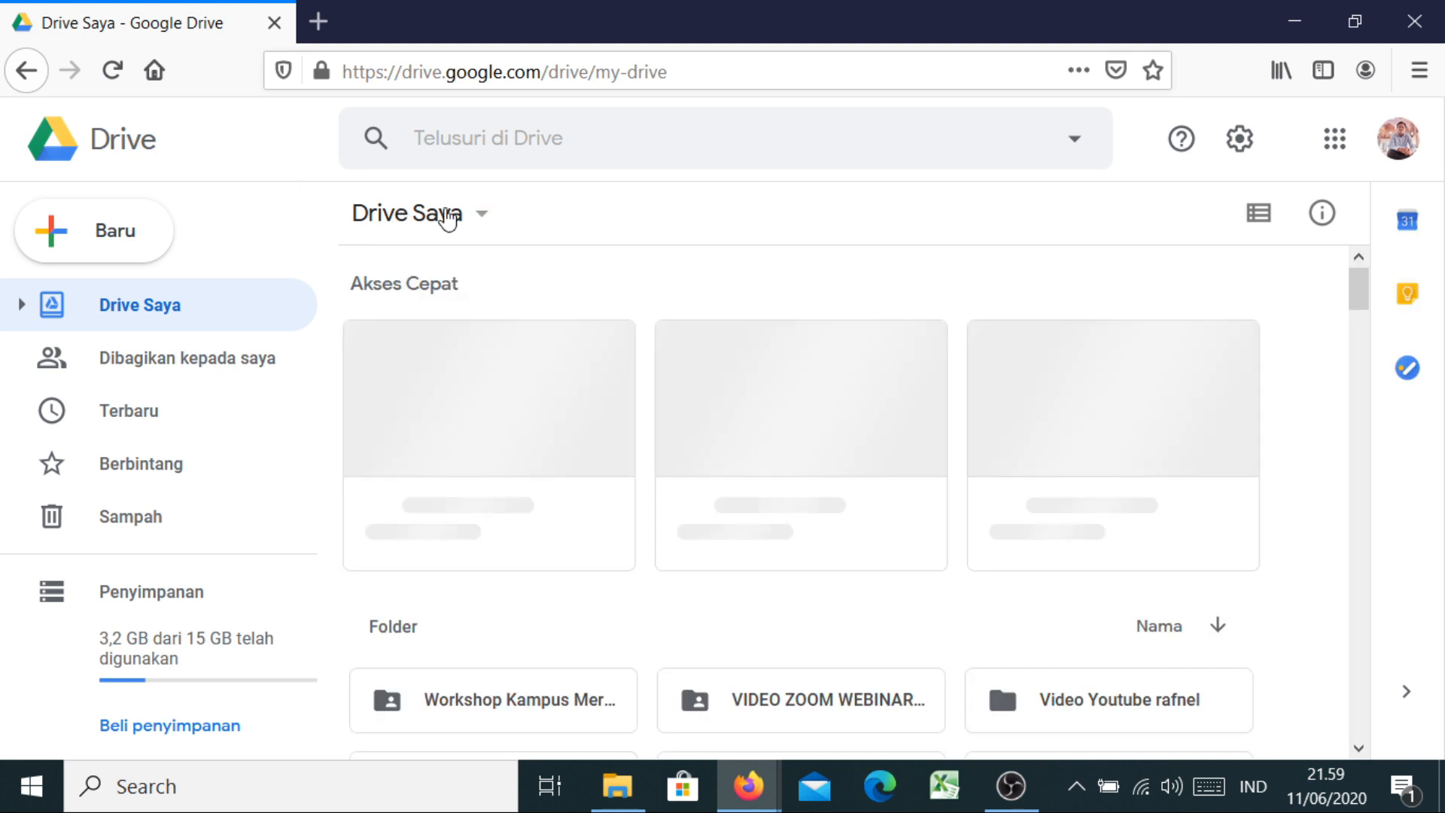
Create a blank Google Form from the Drive Saya menu under Lainnya > Google Formulir
left_click(407, 219)
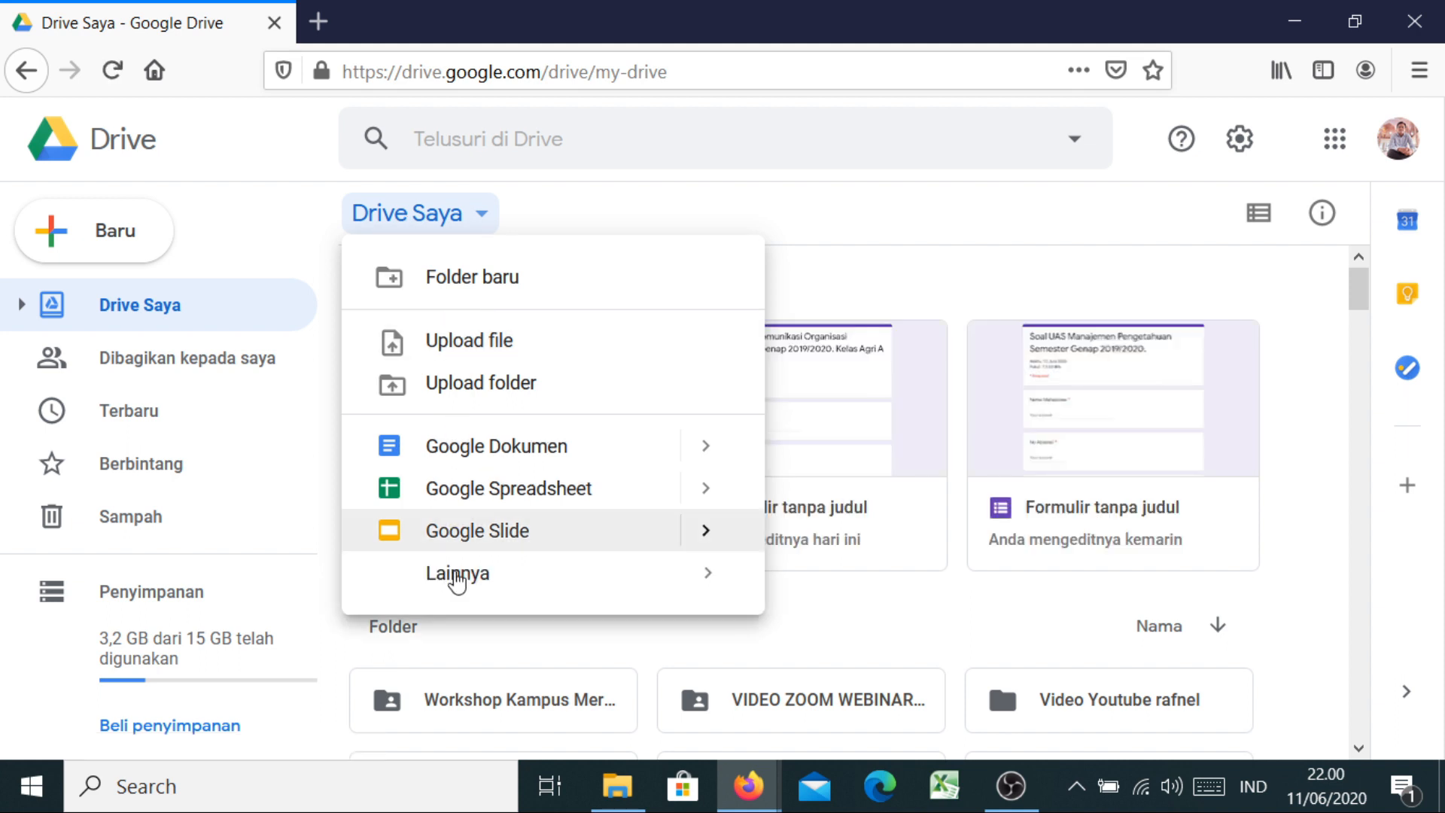
mouse_move(655, 576)
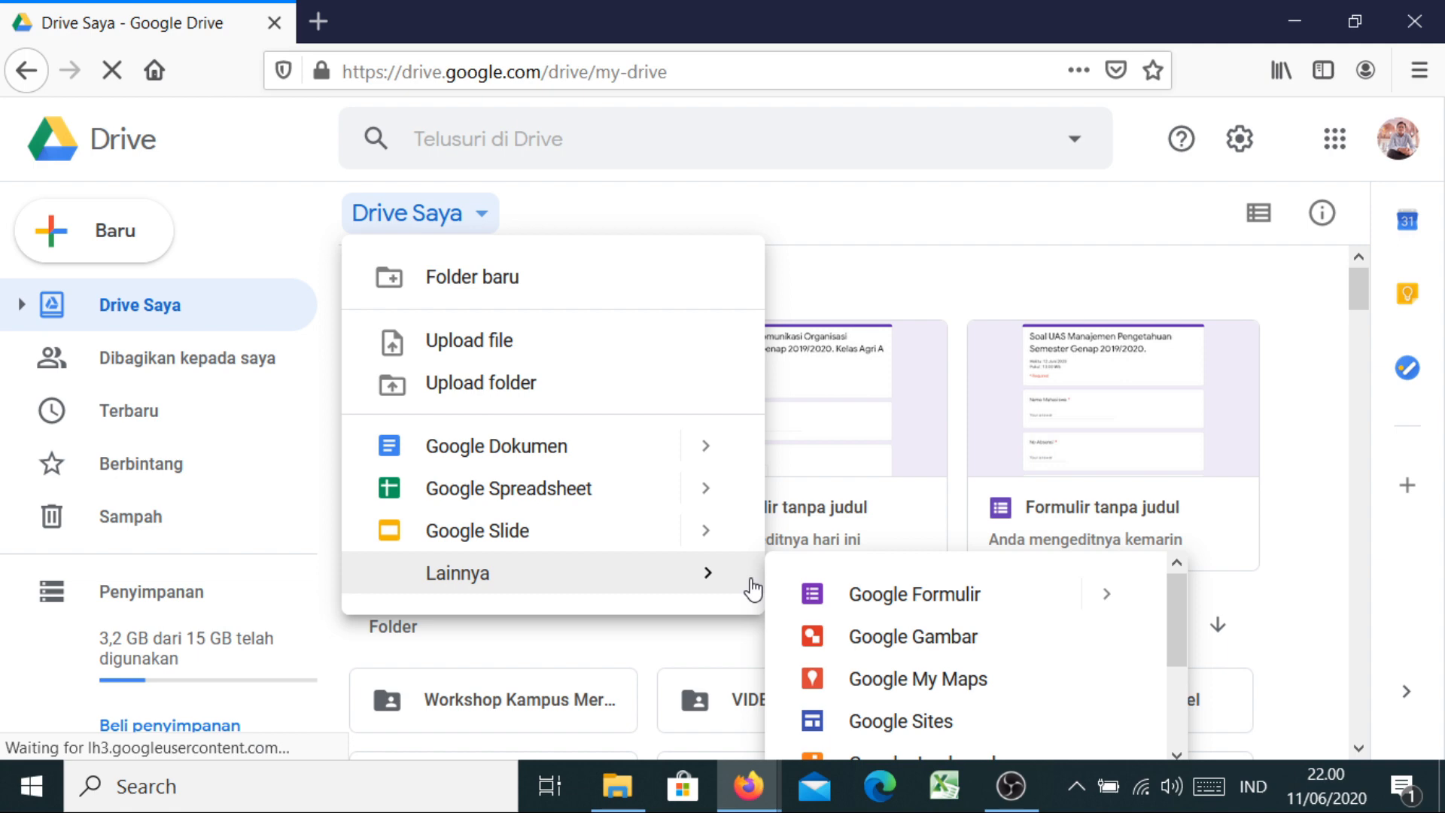
left_click(894, 600)
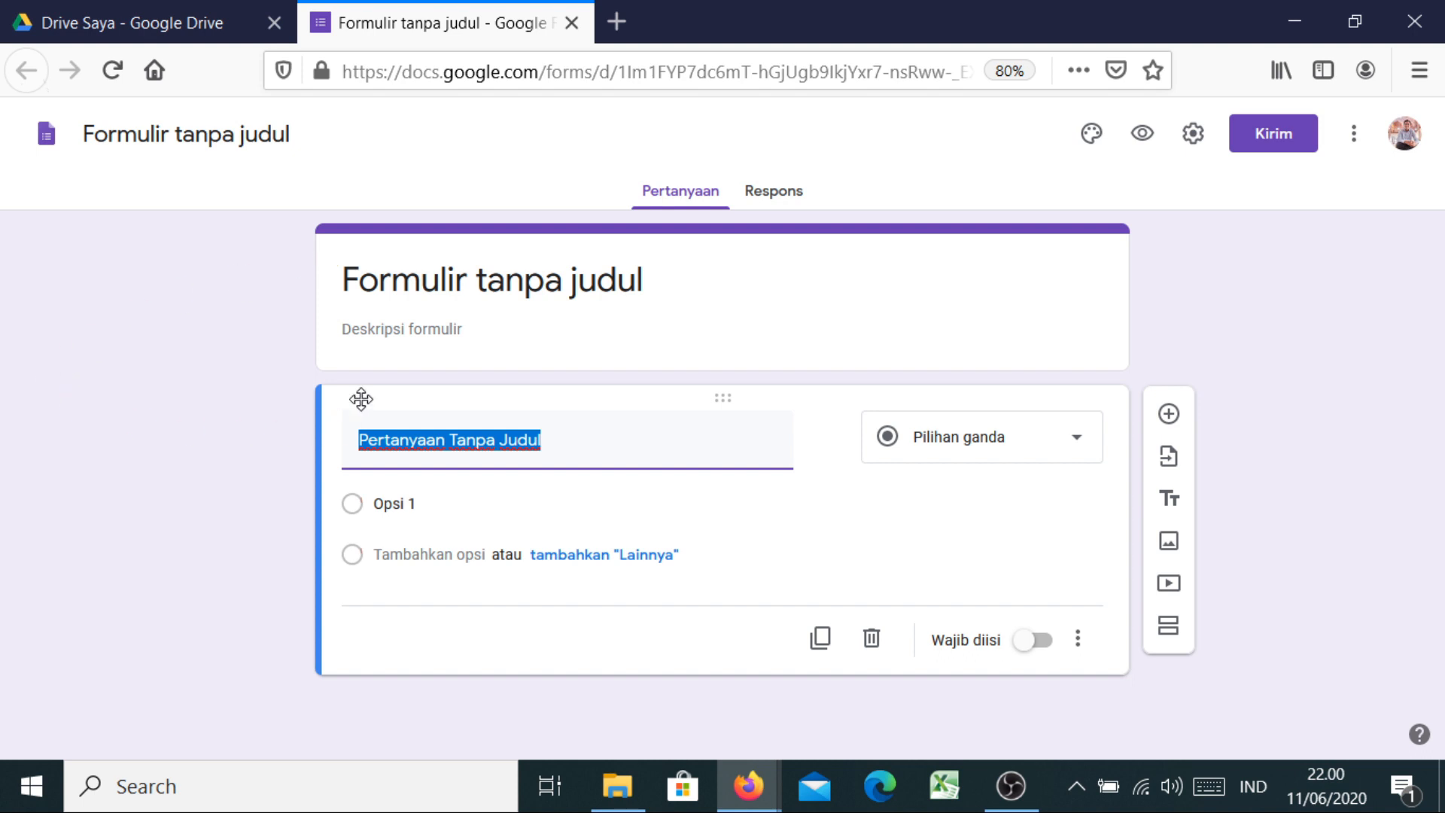
Title the form 'Soal UAS Manajemen Pengetahuan Semester Genap 2019/2020.' with description 'Waktu : 14 Juni 2020' and 'Pukul : 13.00 Wib'
left_click(466, 289)
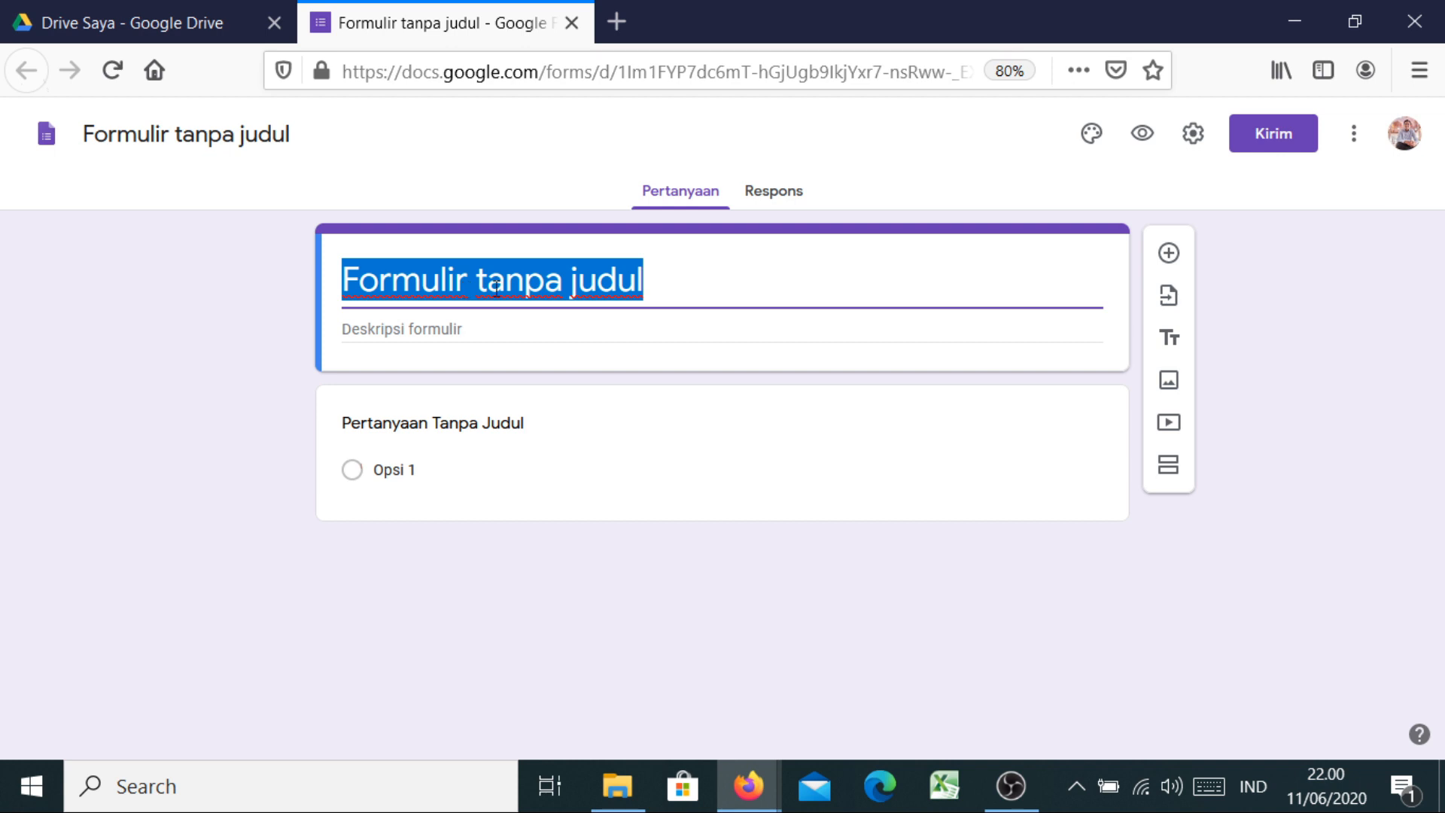
type("S")
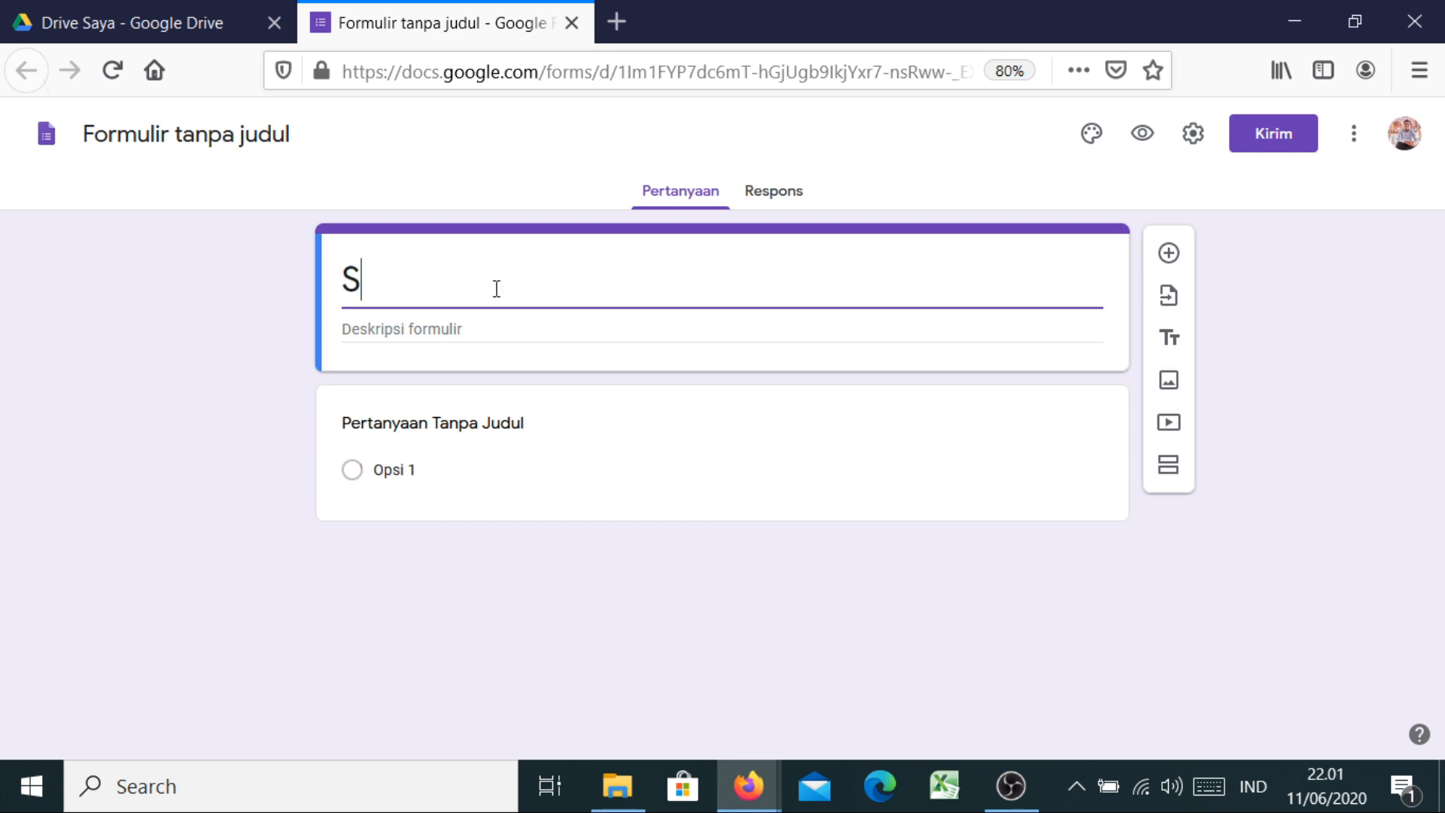
type("oal ")
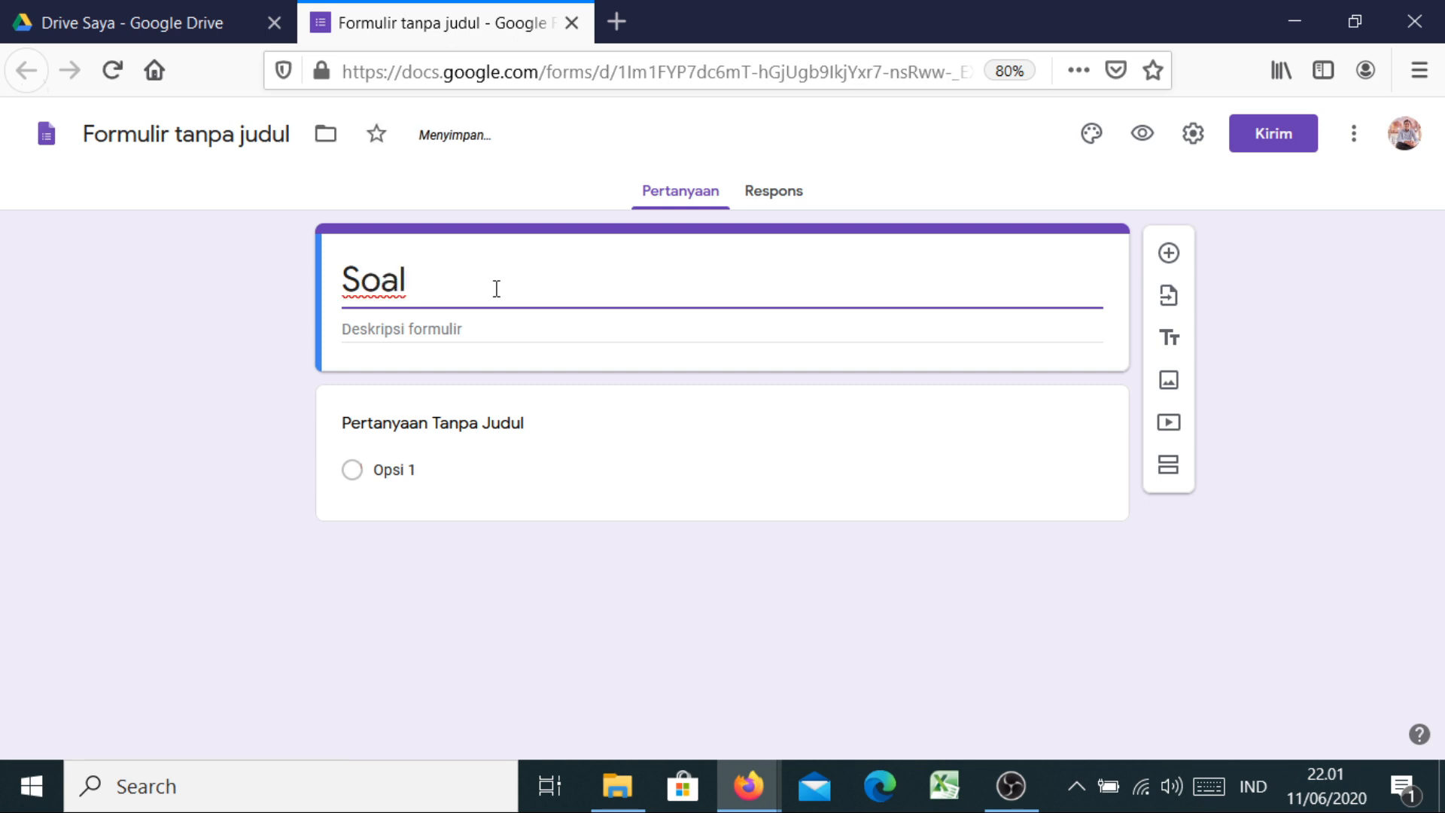
type("UAS")
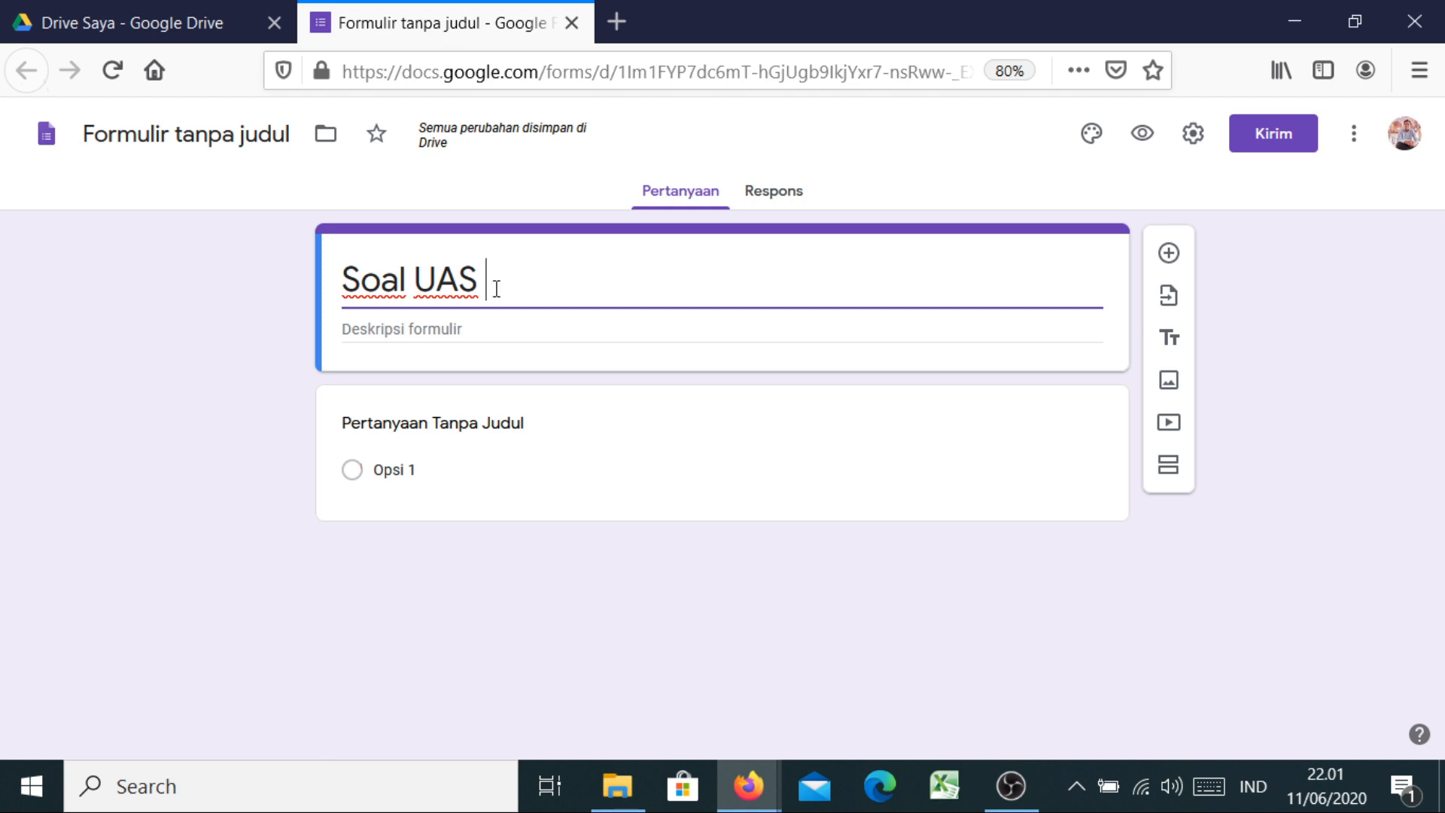
type(" Manajemen")
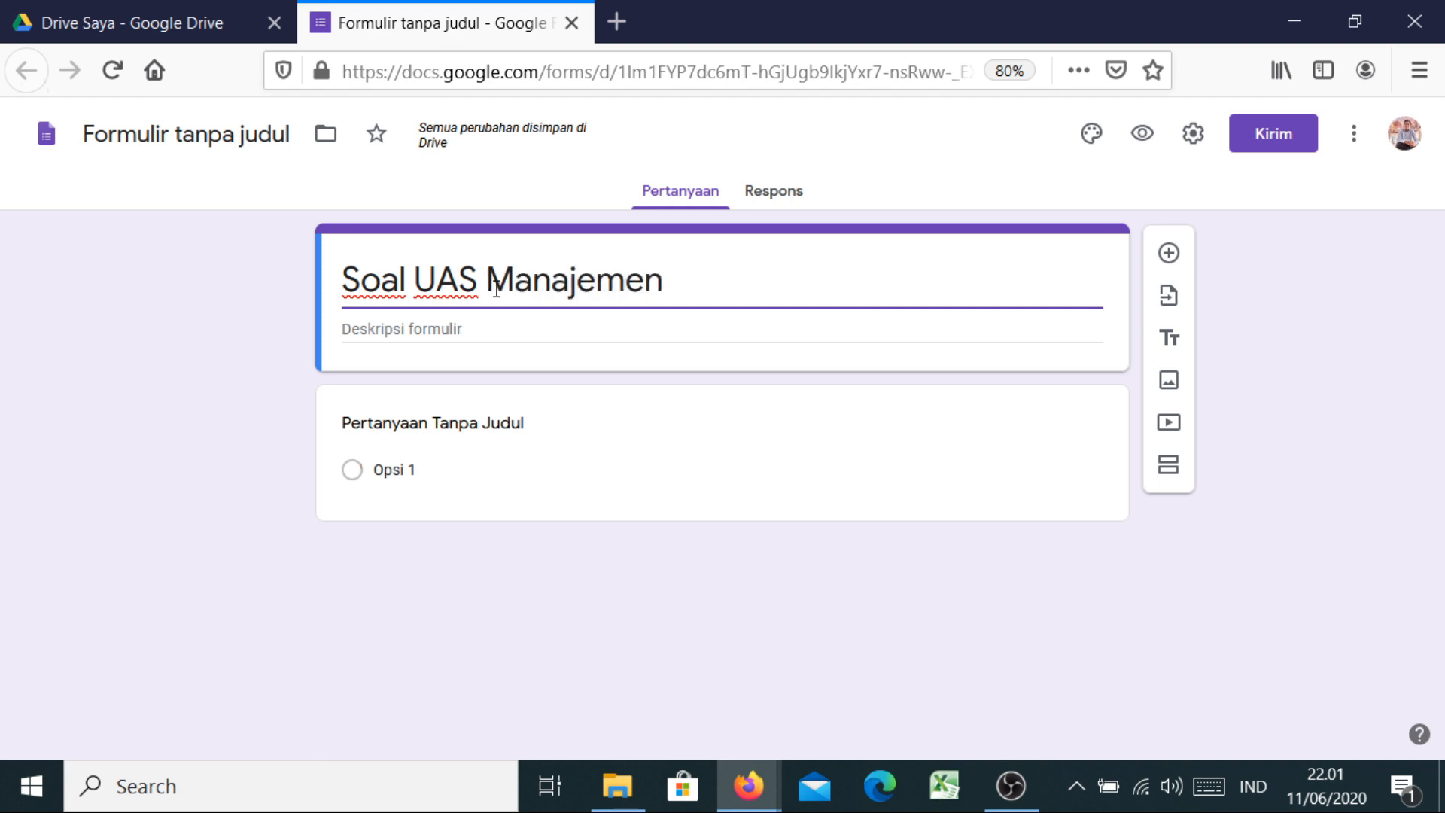
type(" Pengetahu")
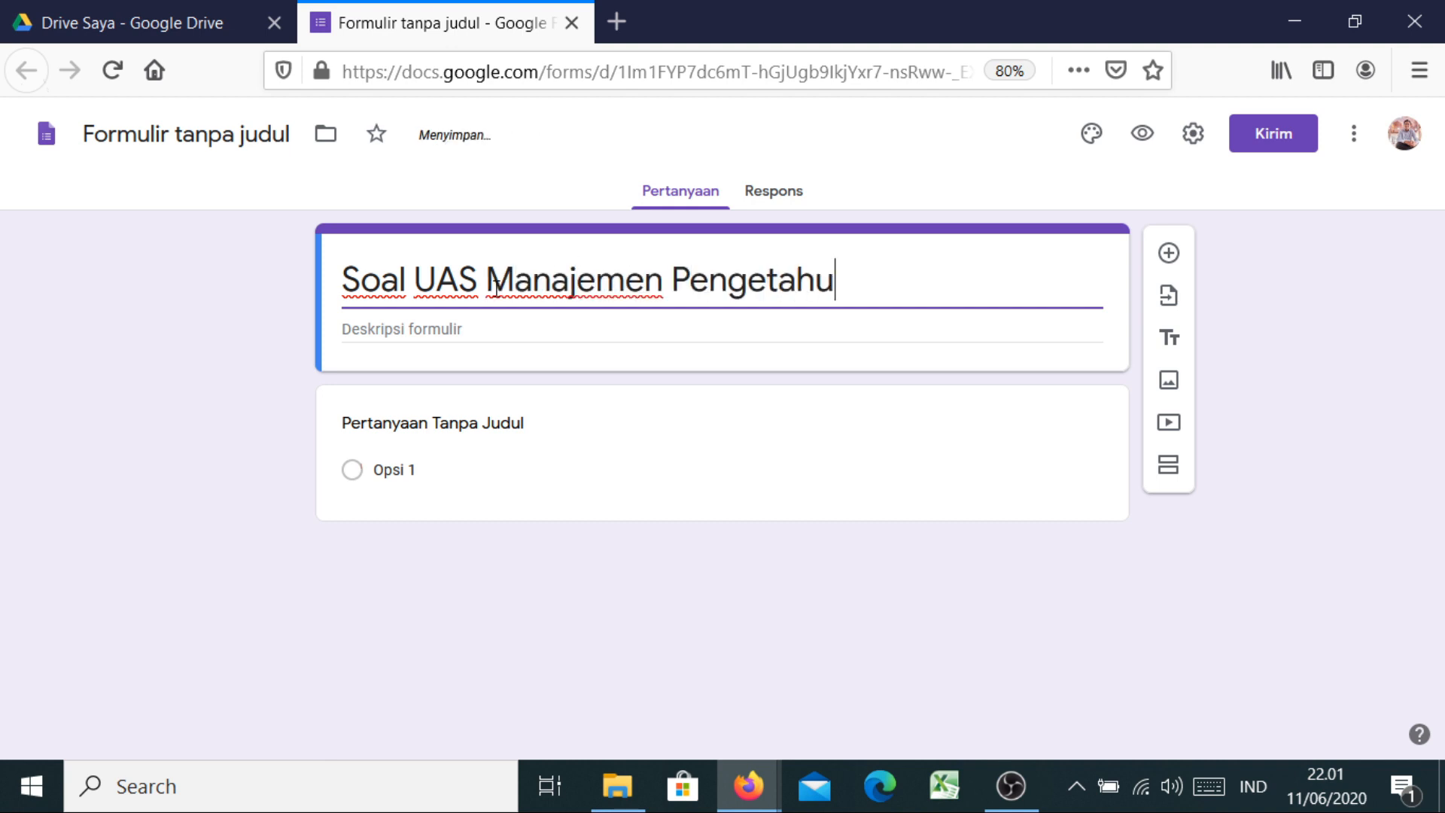
type("an Semes")
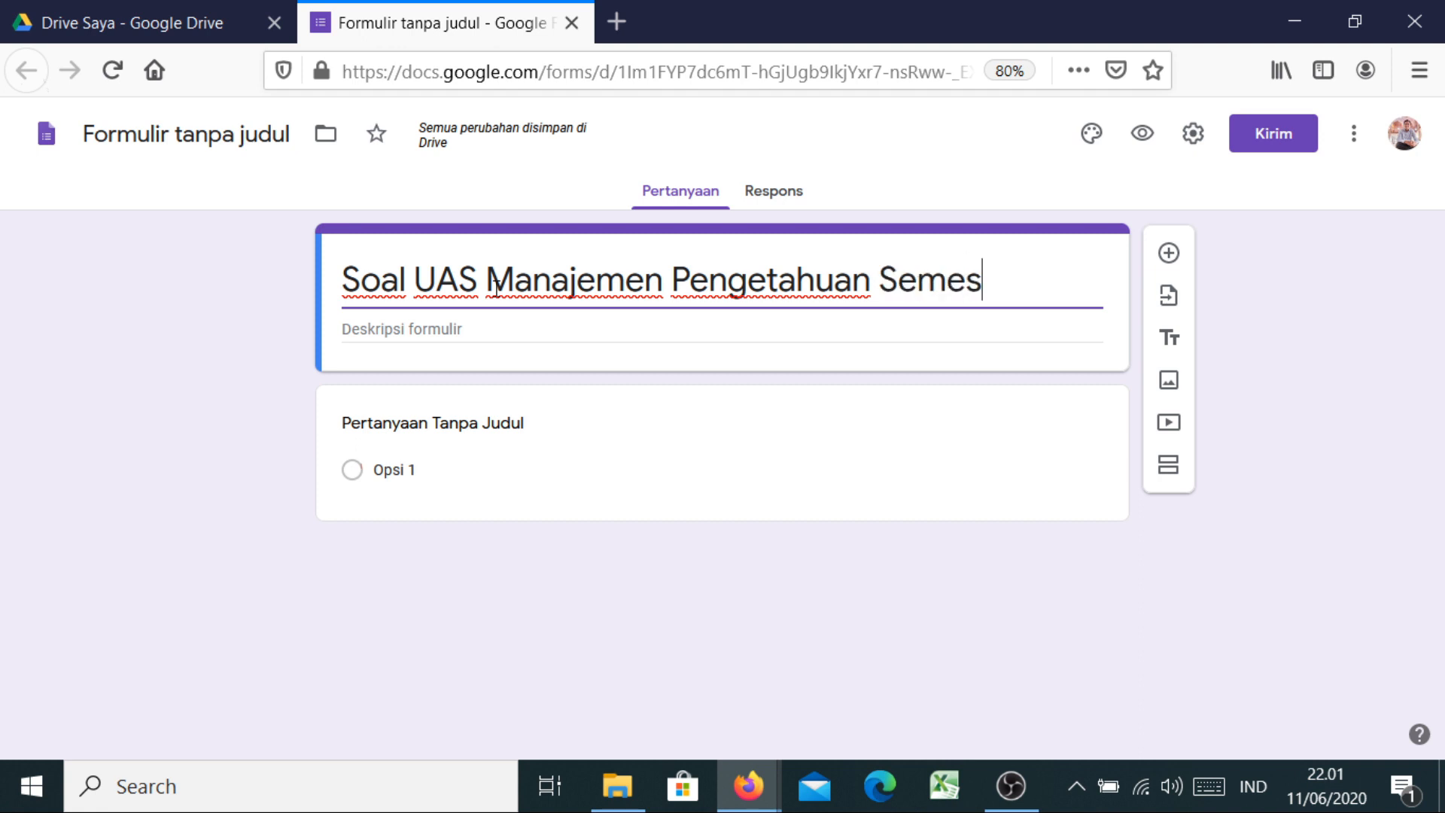
type("ter G")
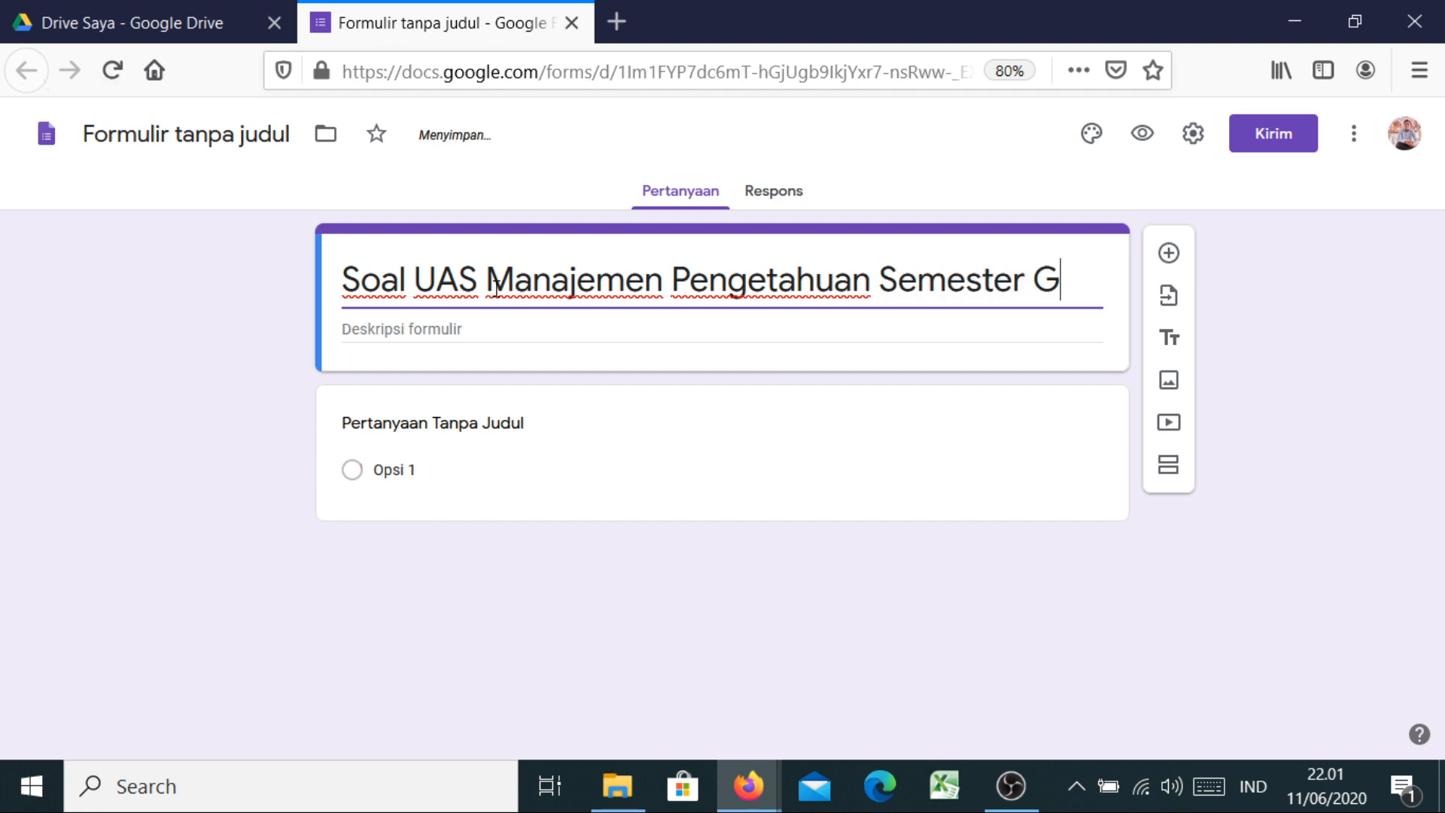
type("enap 2019")
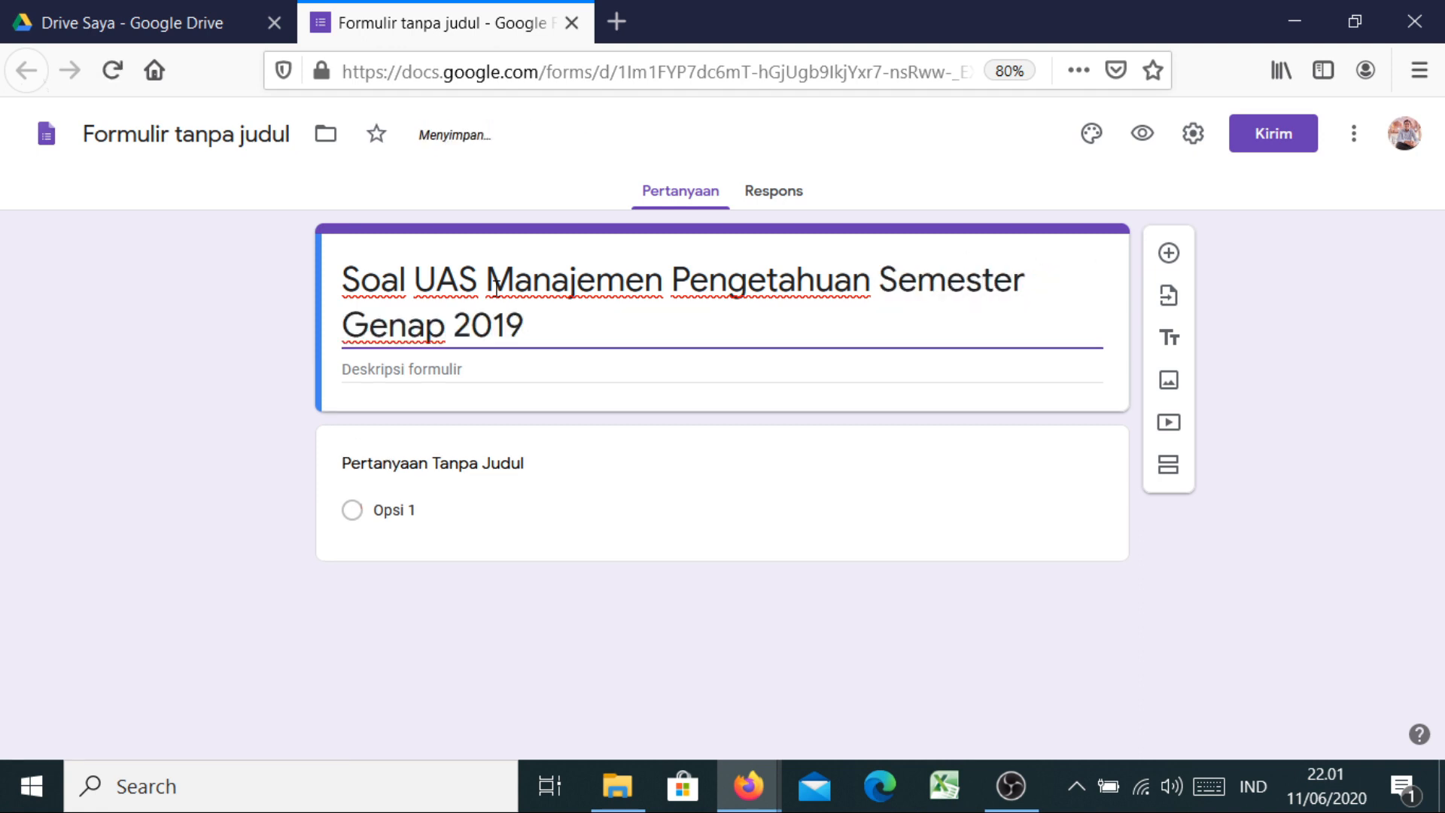
type("/2020.")
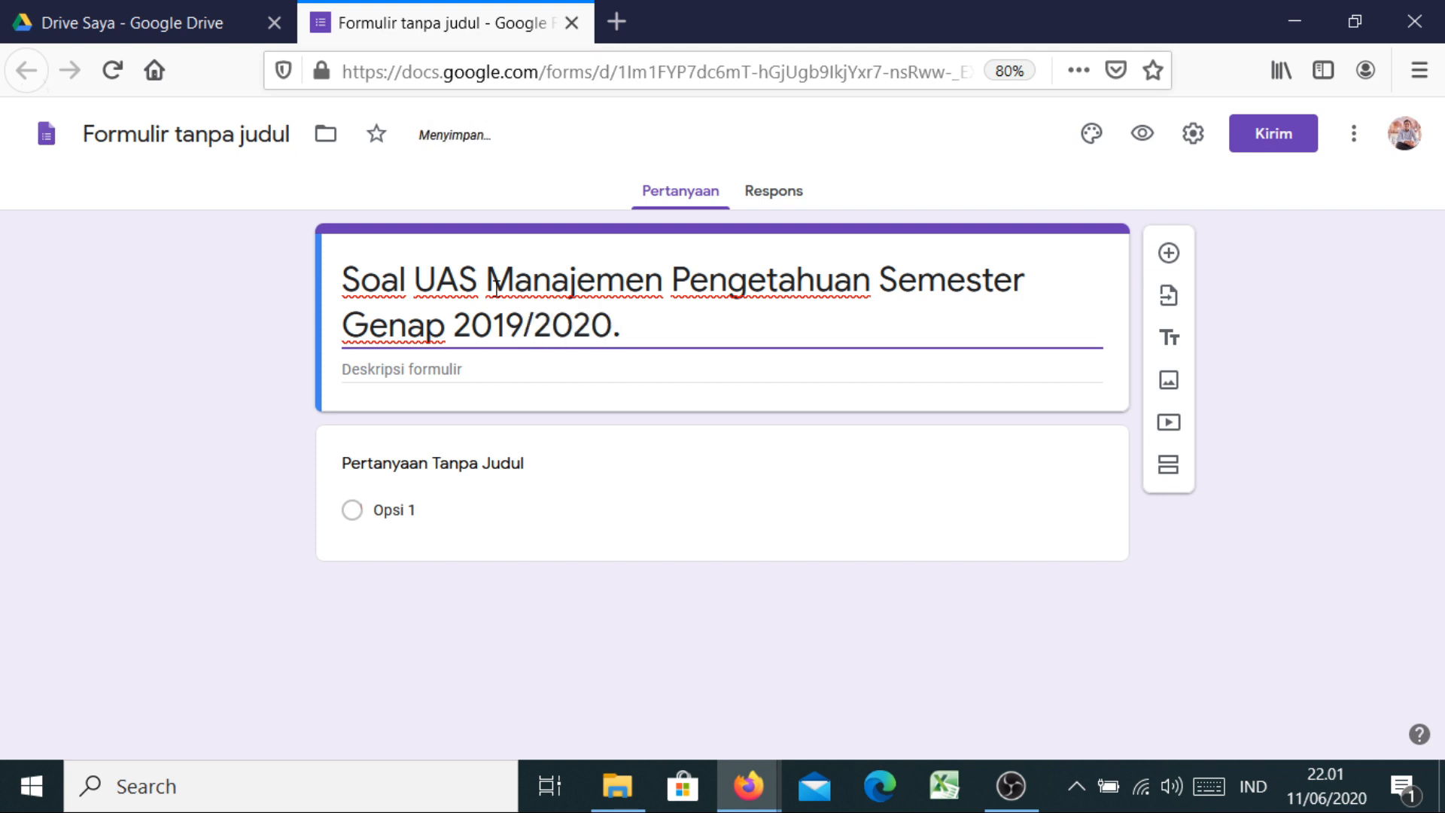
left_click(373, 372)
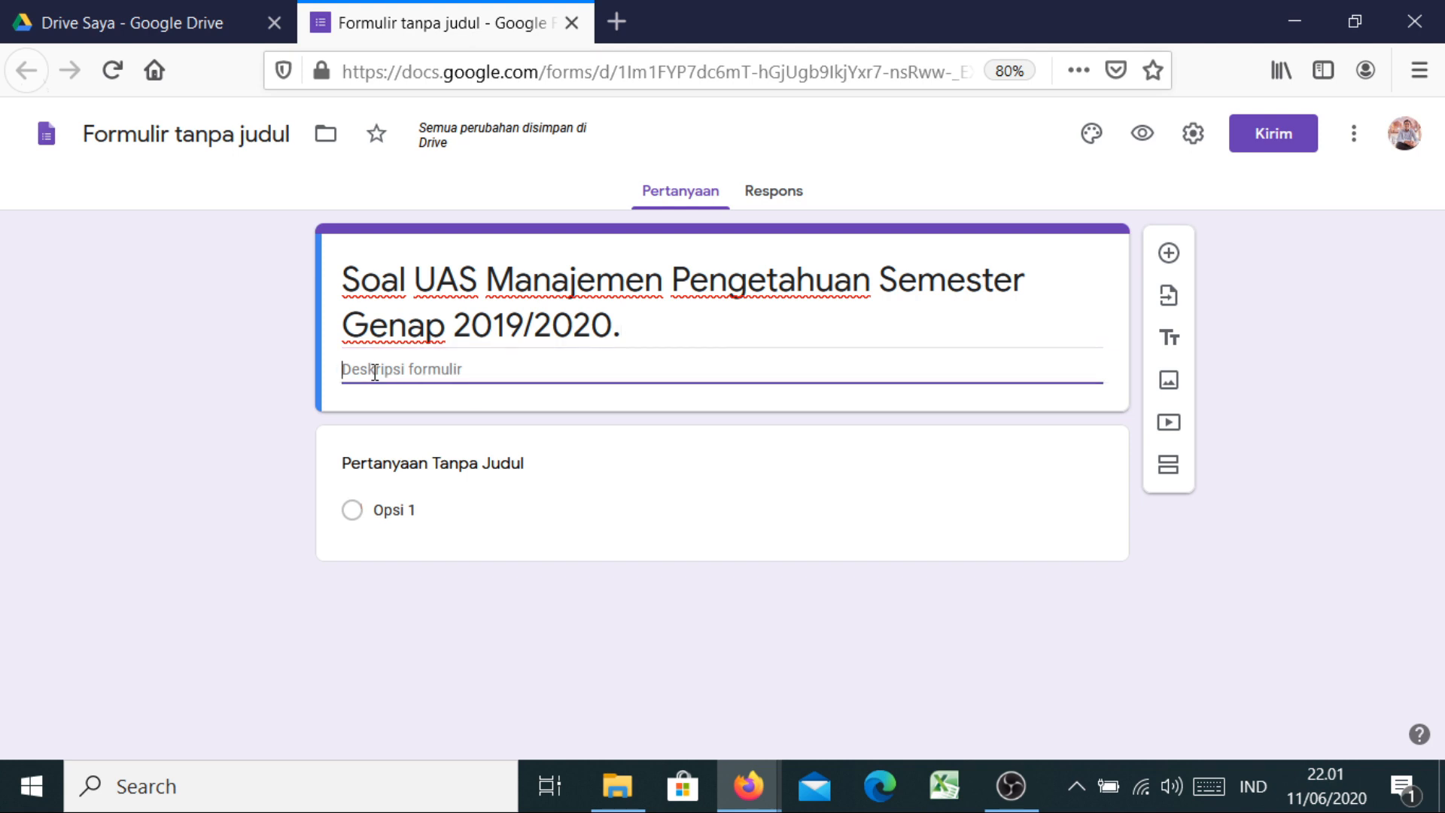
key("F5")
type("Wak")
type("tu")
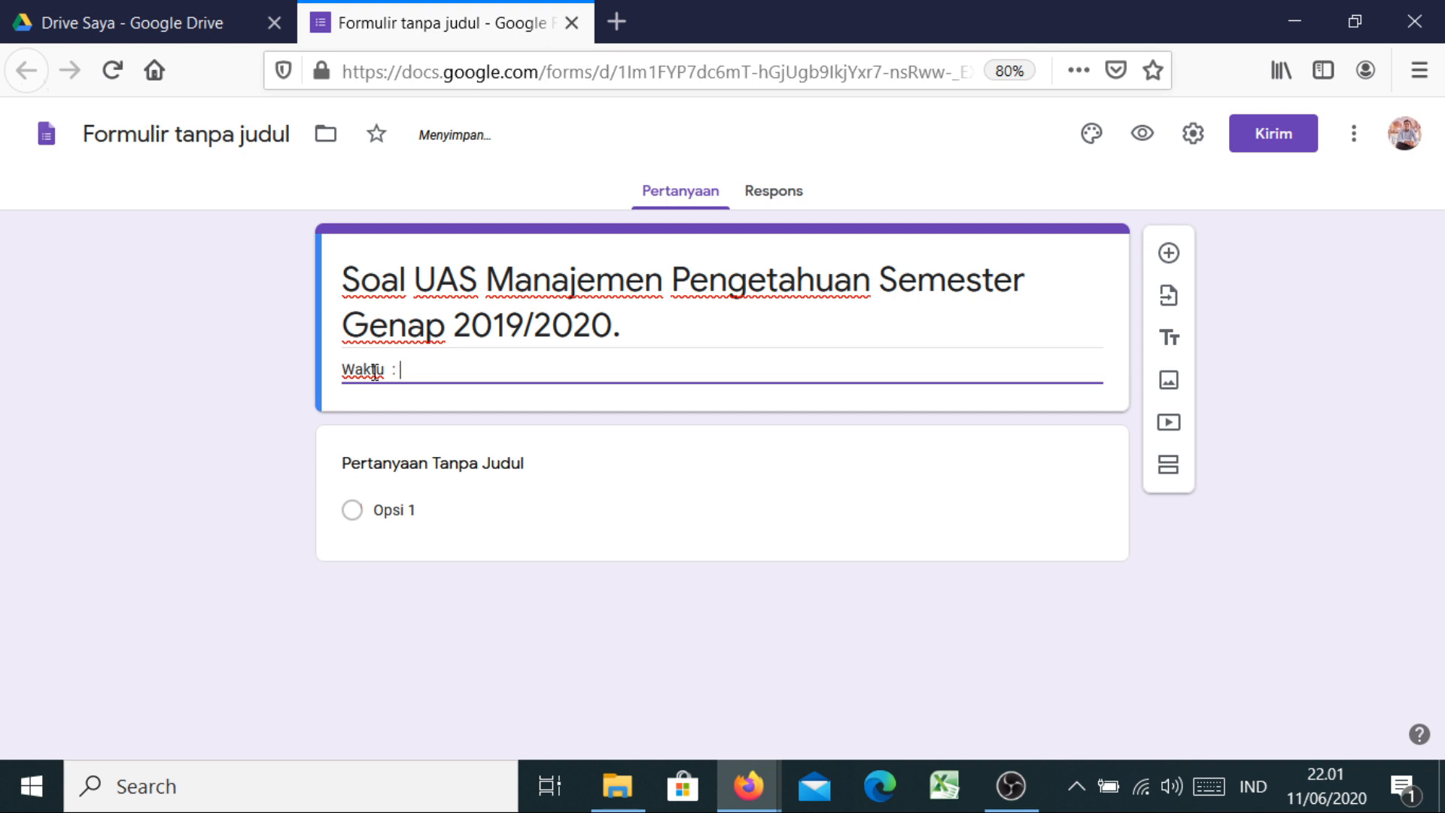
type(" : !4")
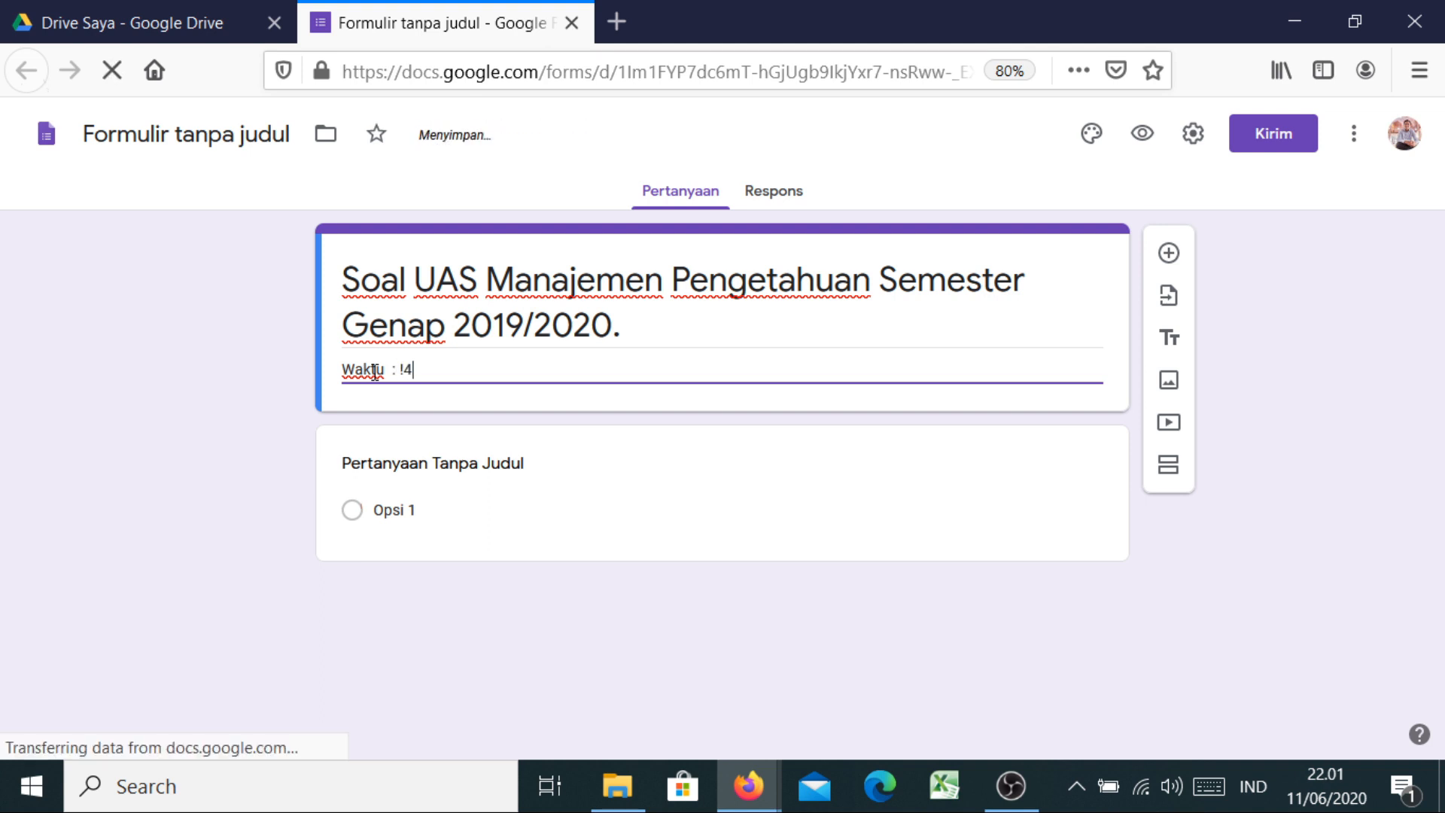
key("BackSpace")
key("BackSpace")
type("1")
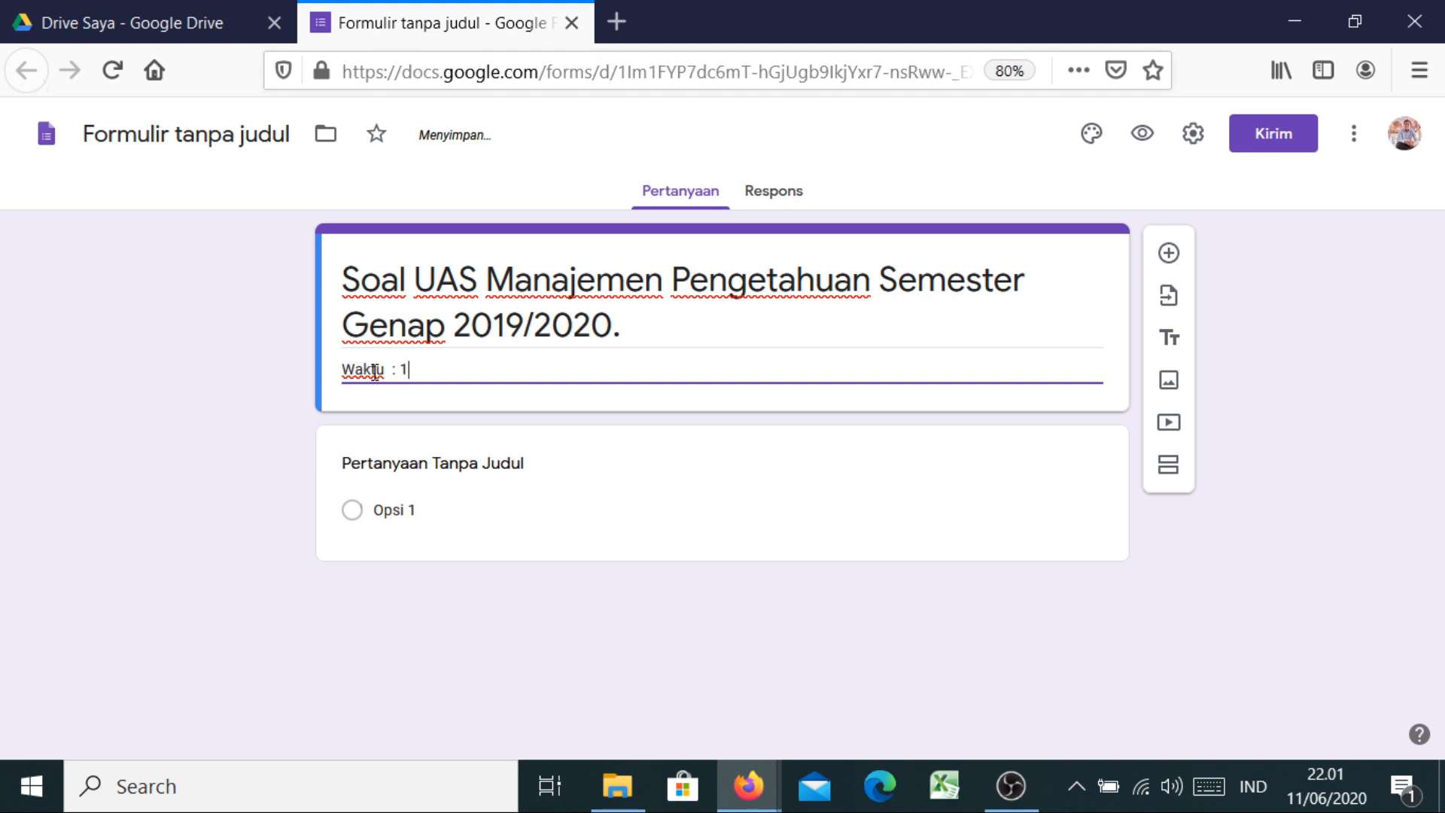
type("4 Juni 2020")
key("Return")
type("Puku")
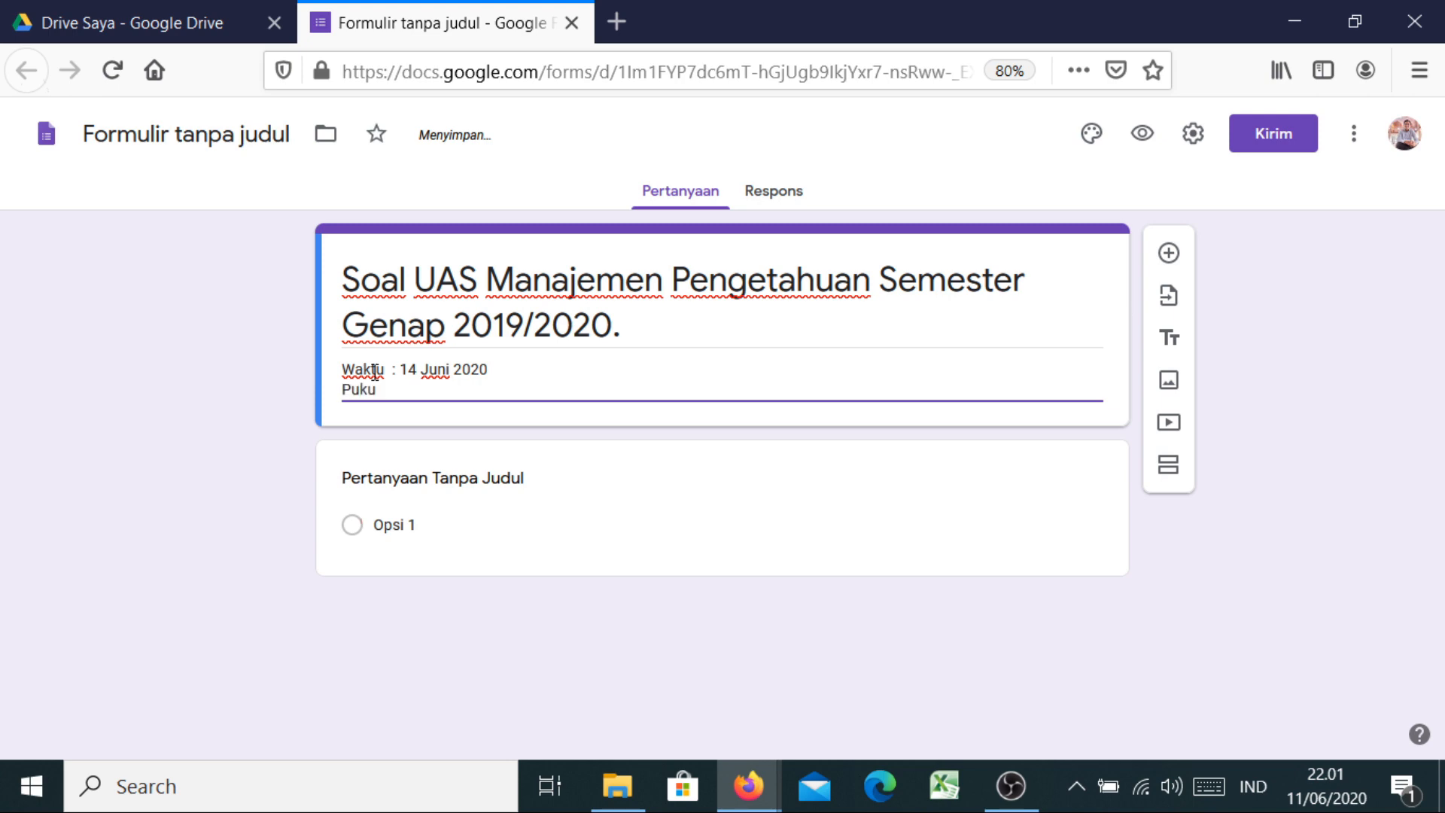
type("l   : 13.00 Wib")
key("Return")
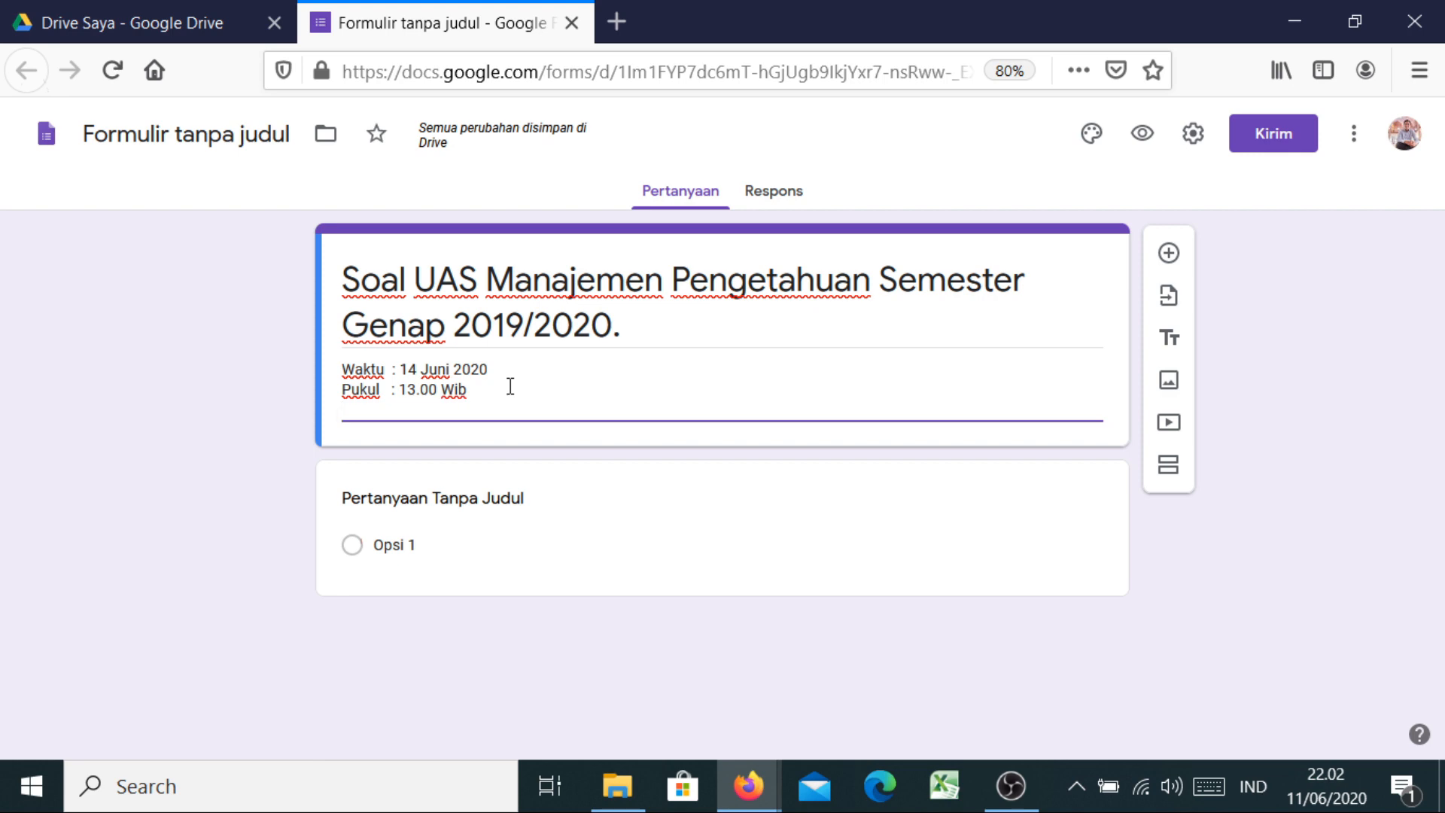
Retitle the first question 'Nama Mahasiswa' and make it a required short answer
left_click(437, 503)
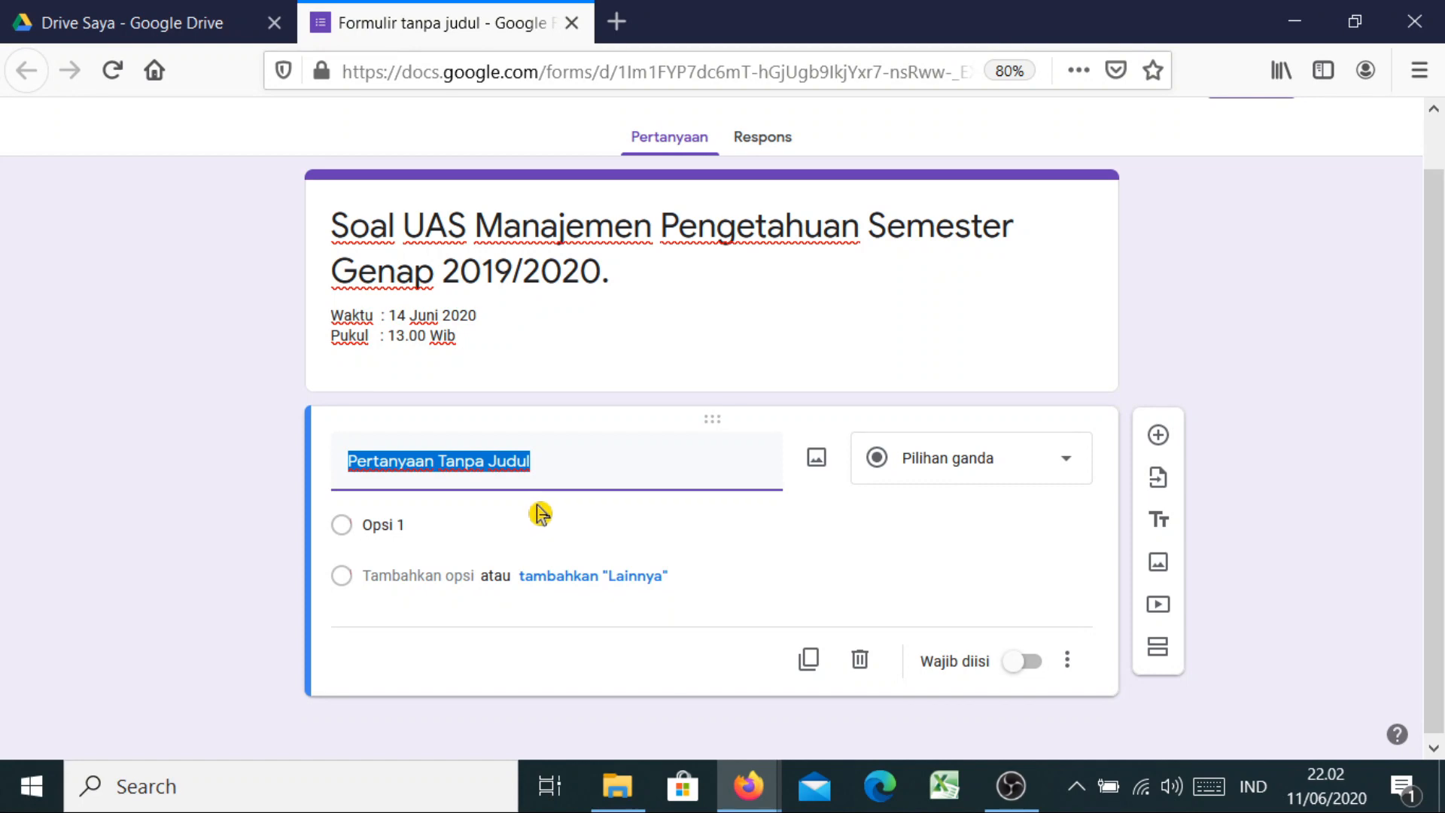
type("Nama M")
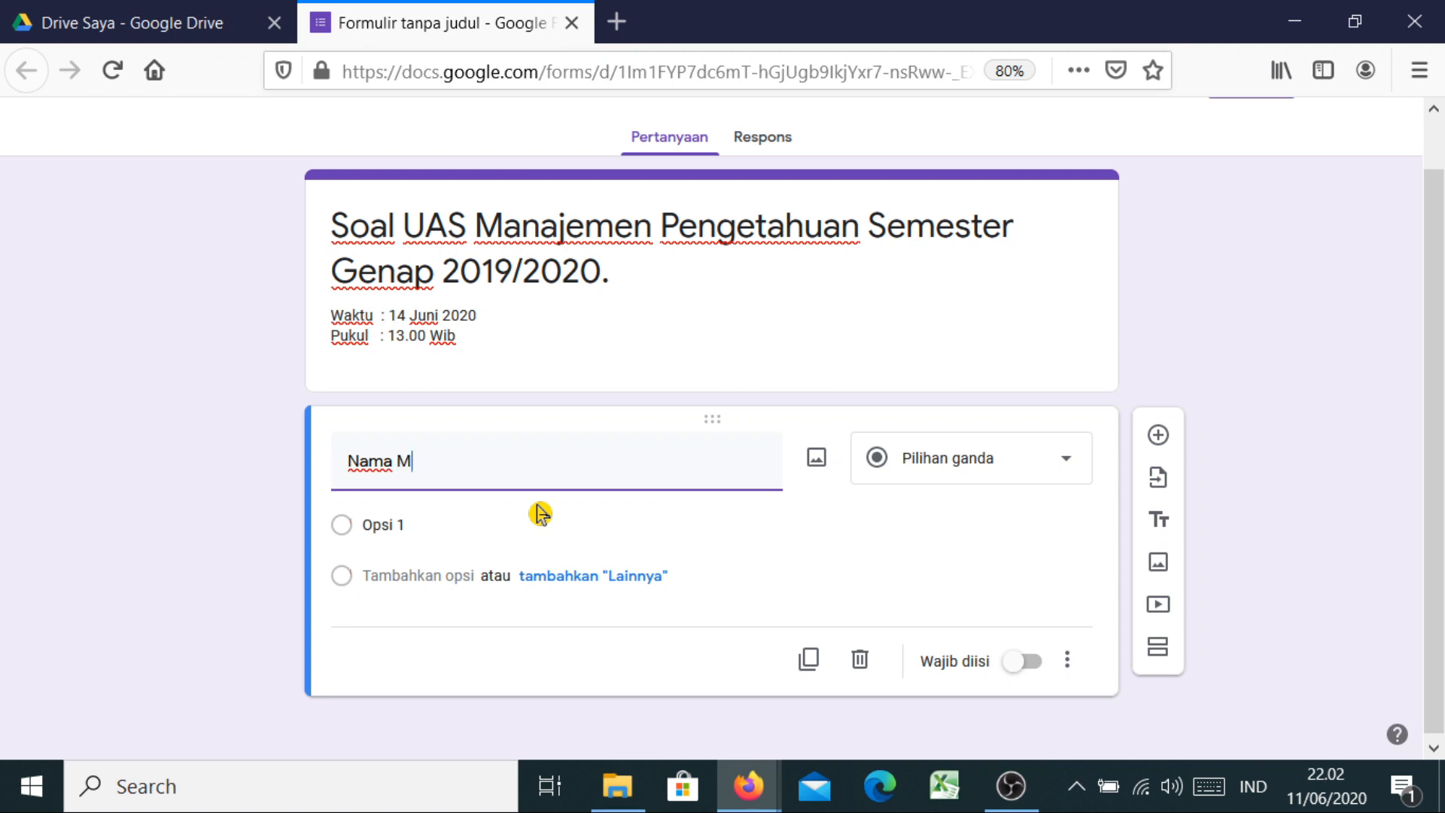
type("ahasiswa")
key("BackSpace")
key("BackSpace")
type("wa")
left_click(195, 465)
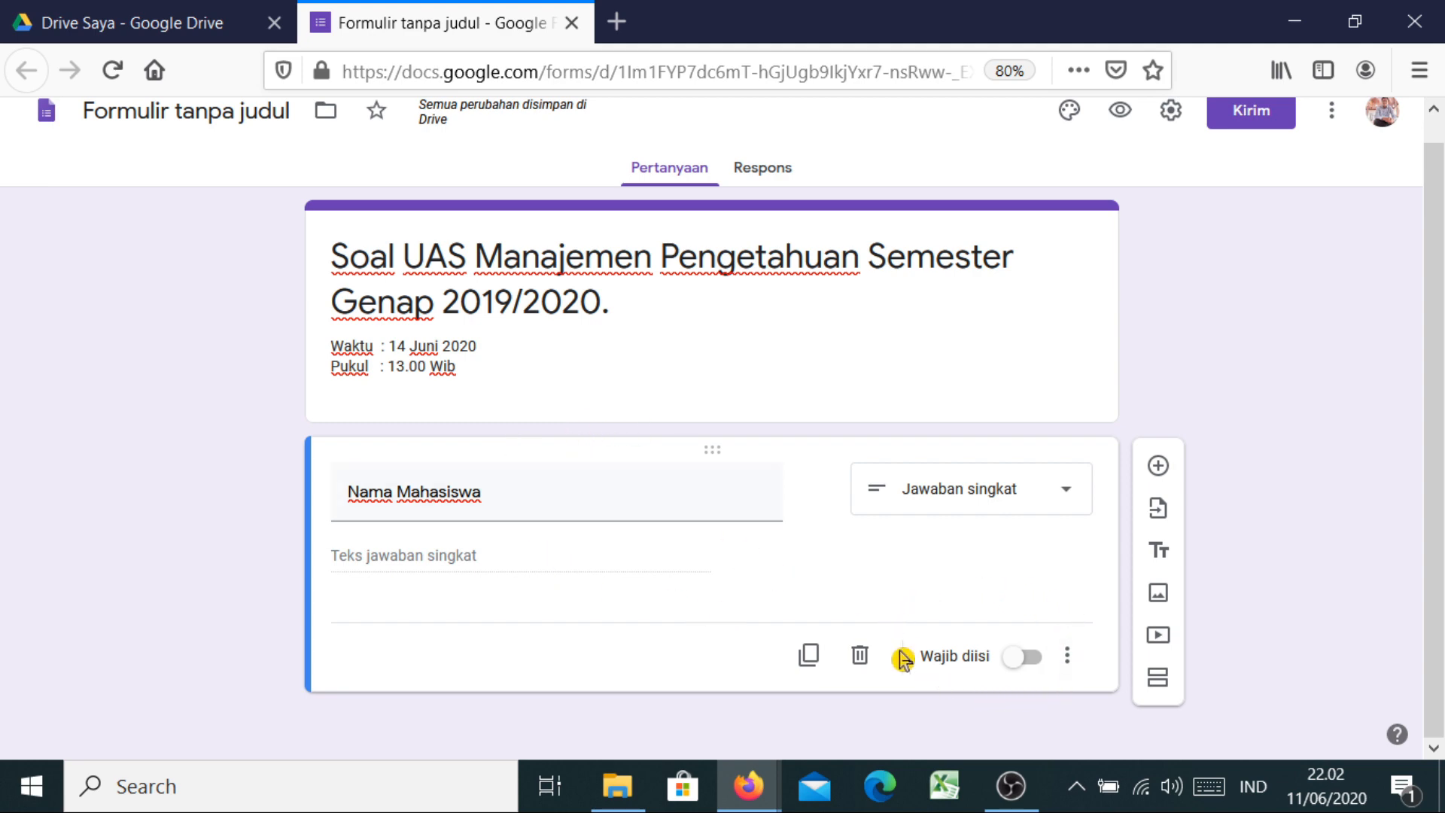
left_click(1013, 659)
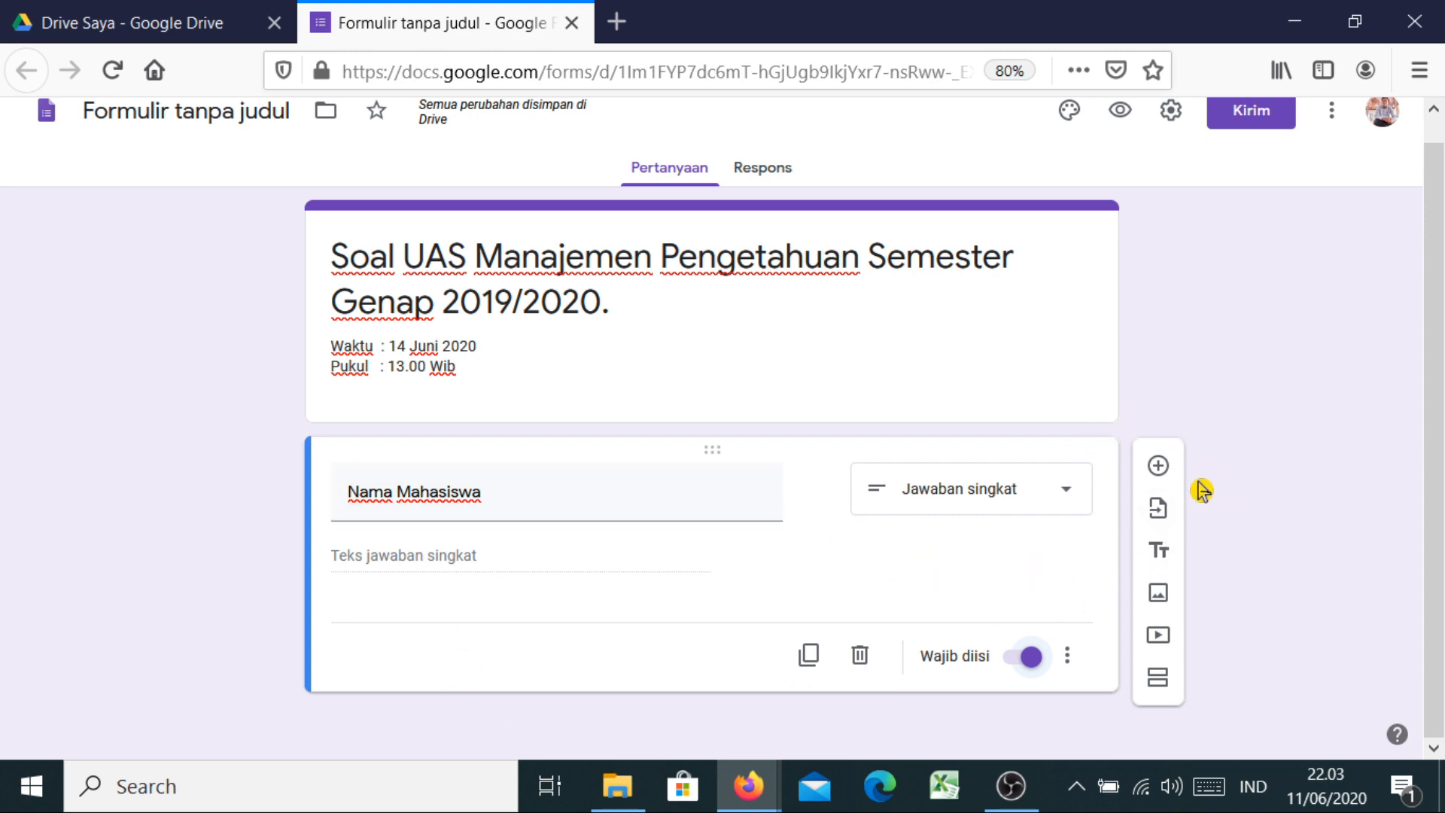
Add a required 'No Absensi' short-answer question with number-only validation
left_click(1158, 466)
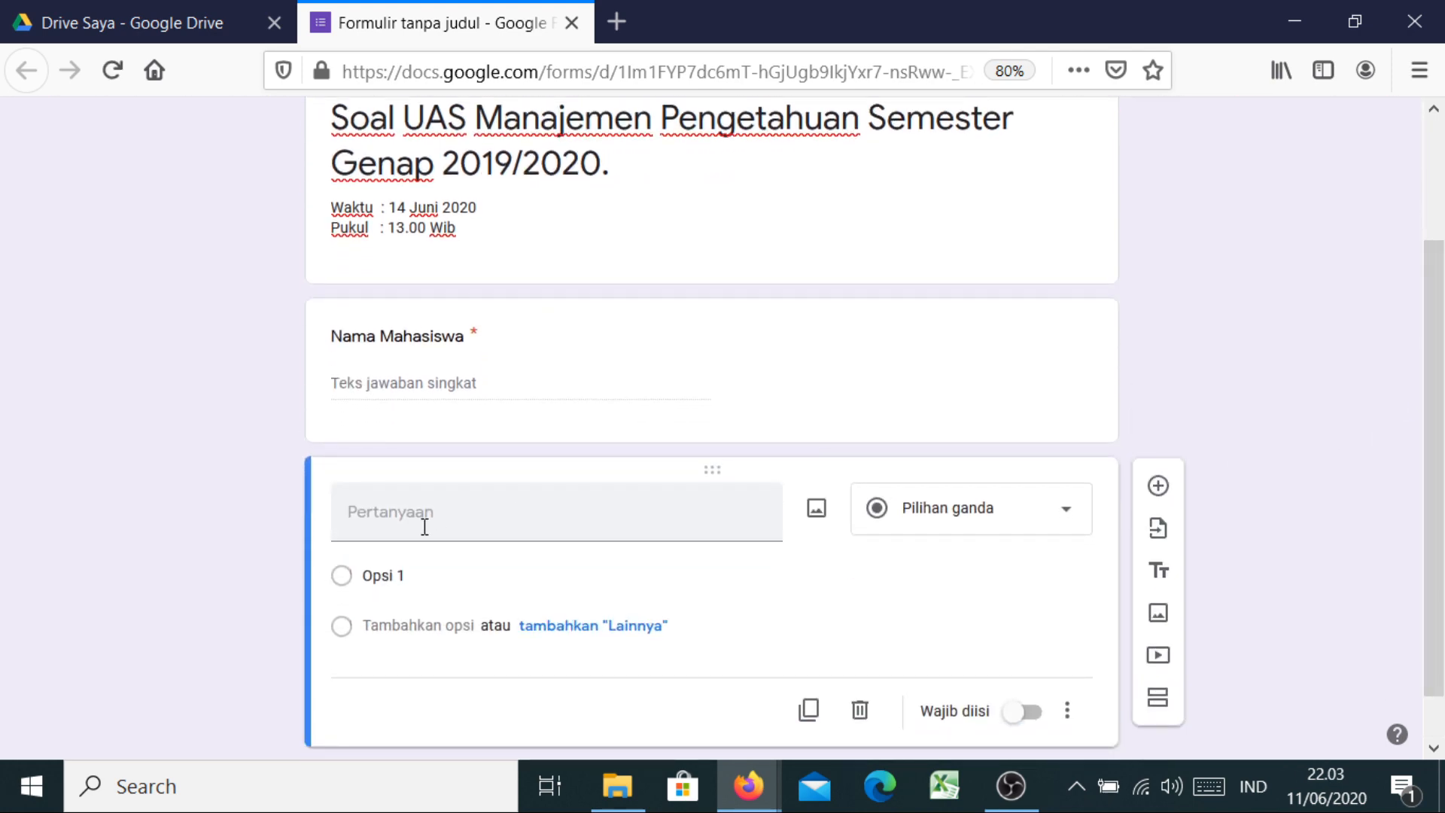
left_click(425, 527)
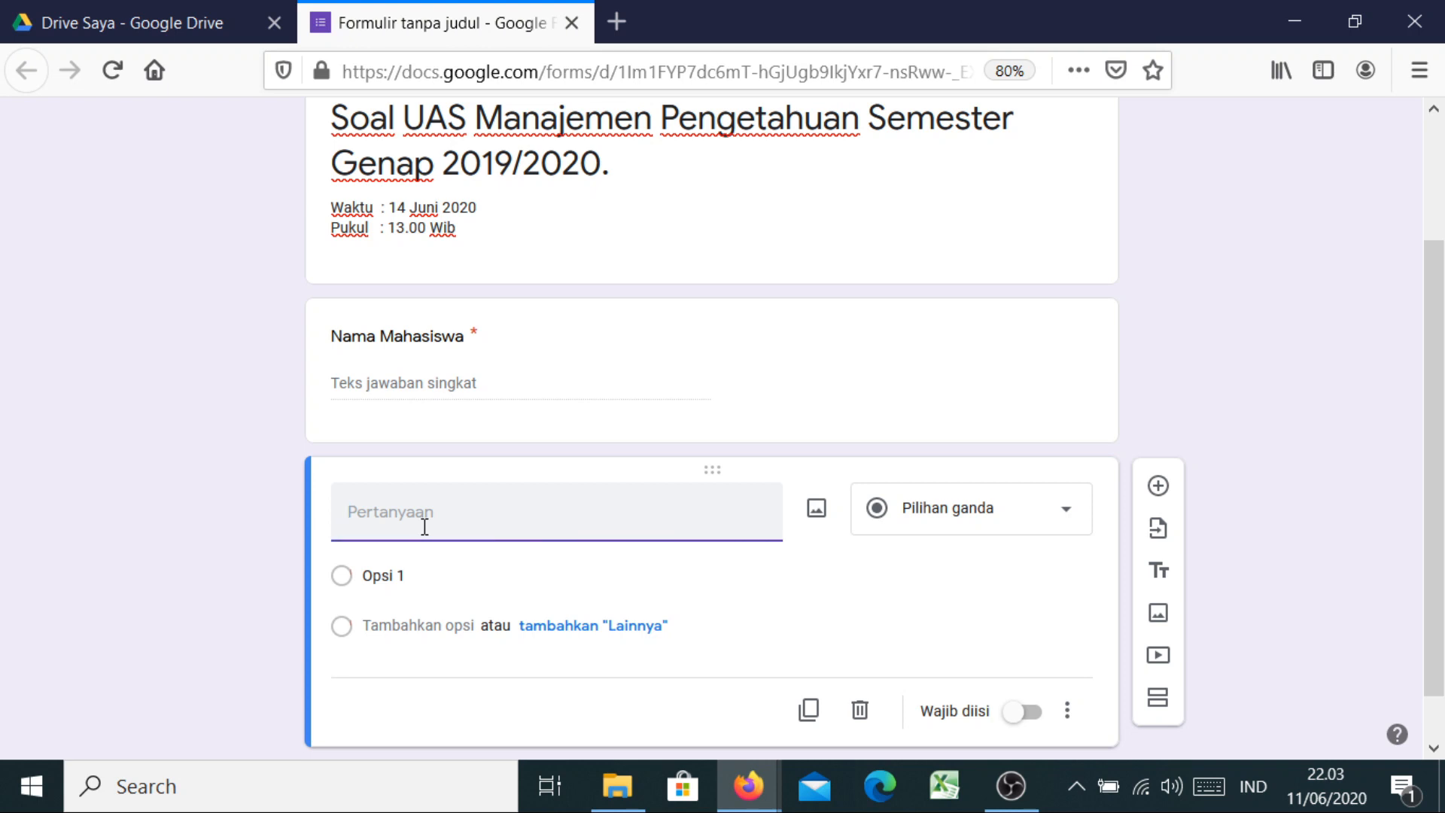
type("No Absensi")
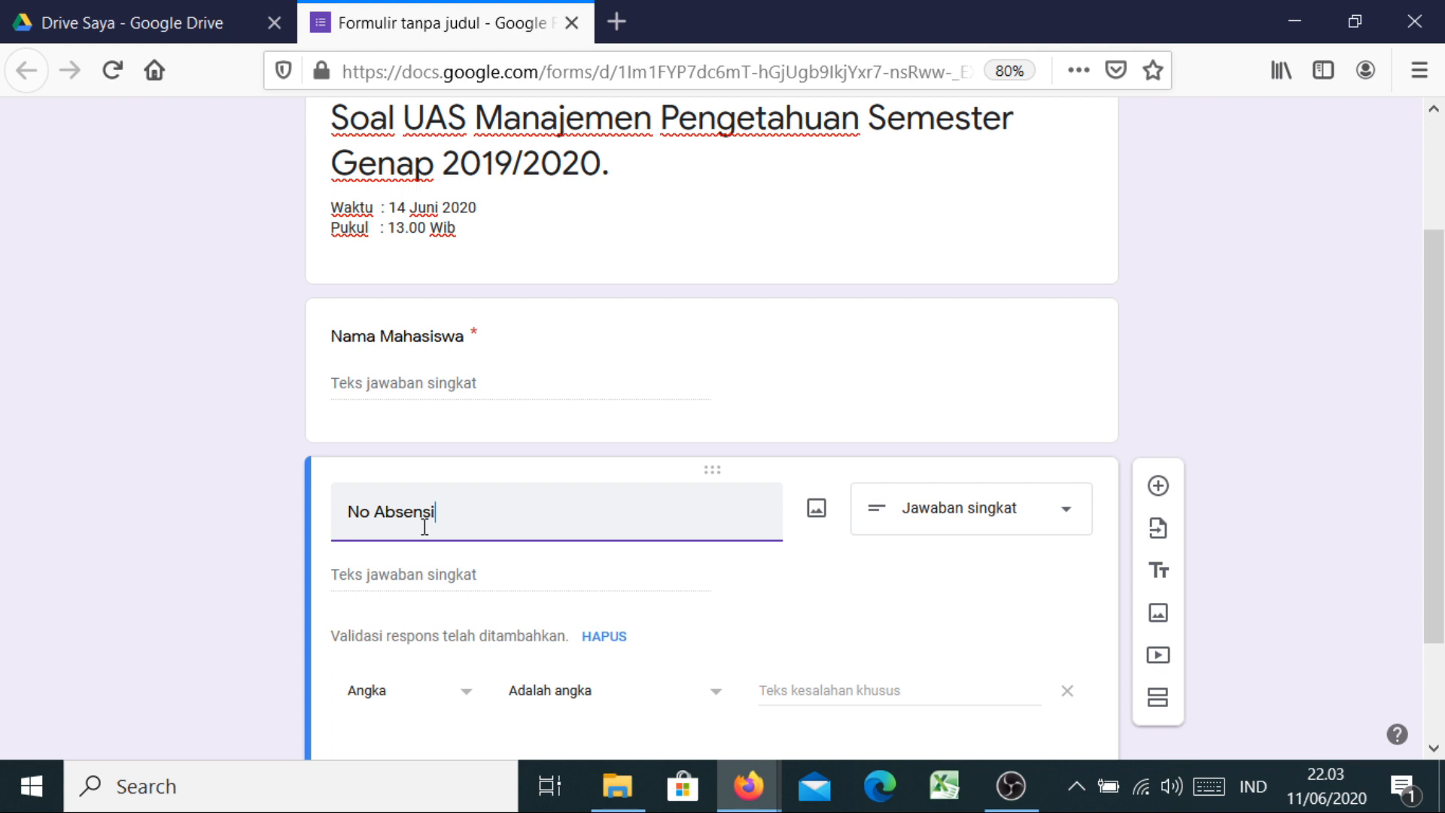
left_click(264, 517)
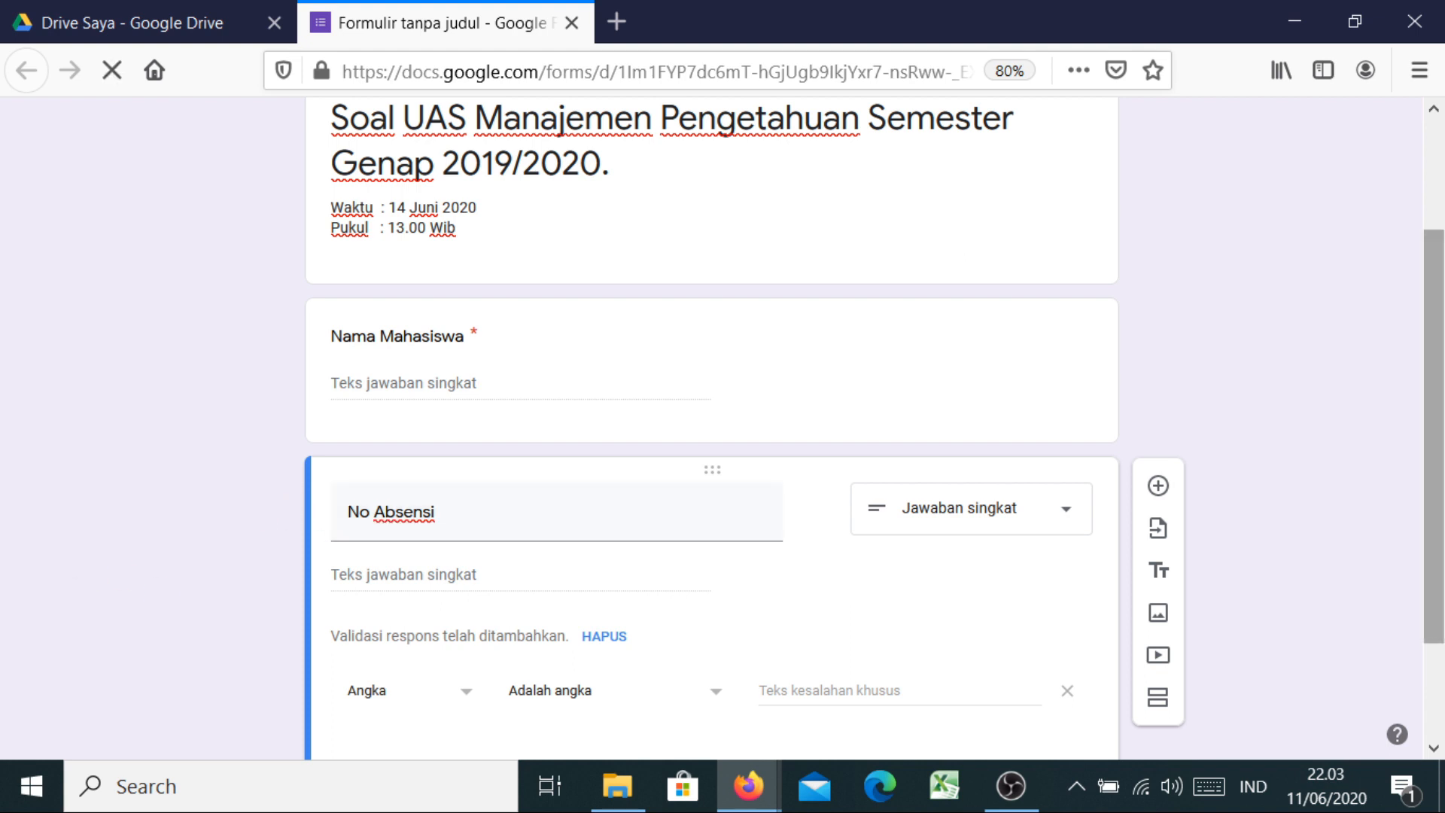
scroll(1433, 437, "down", 3)
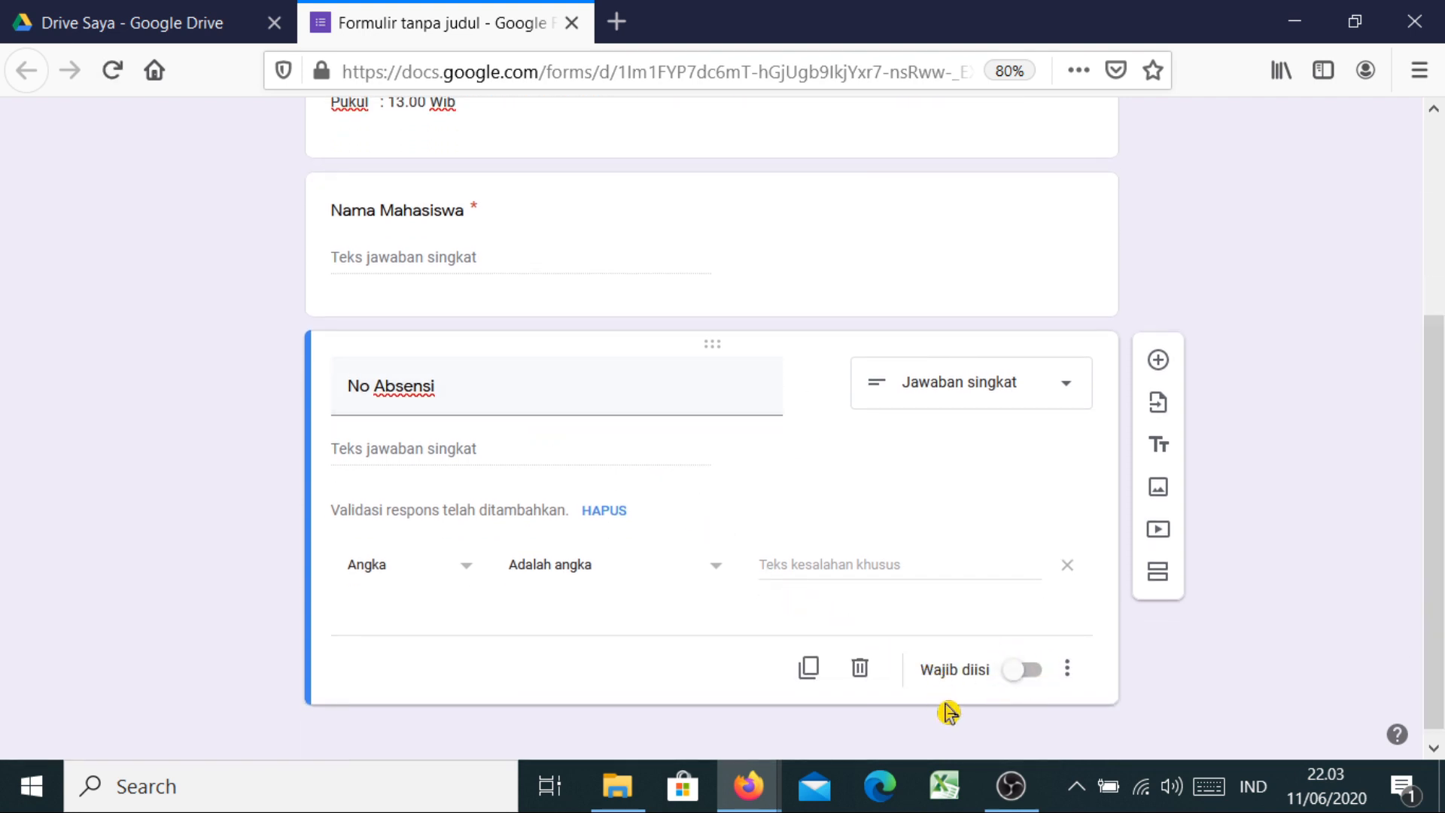
left_click(1009, 684)
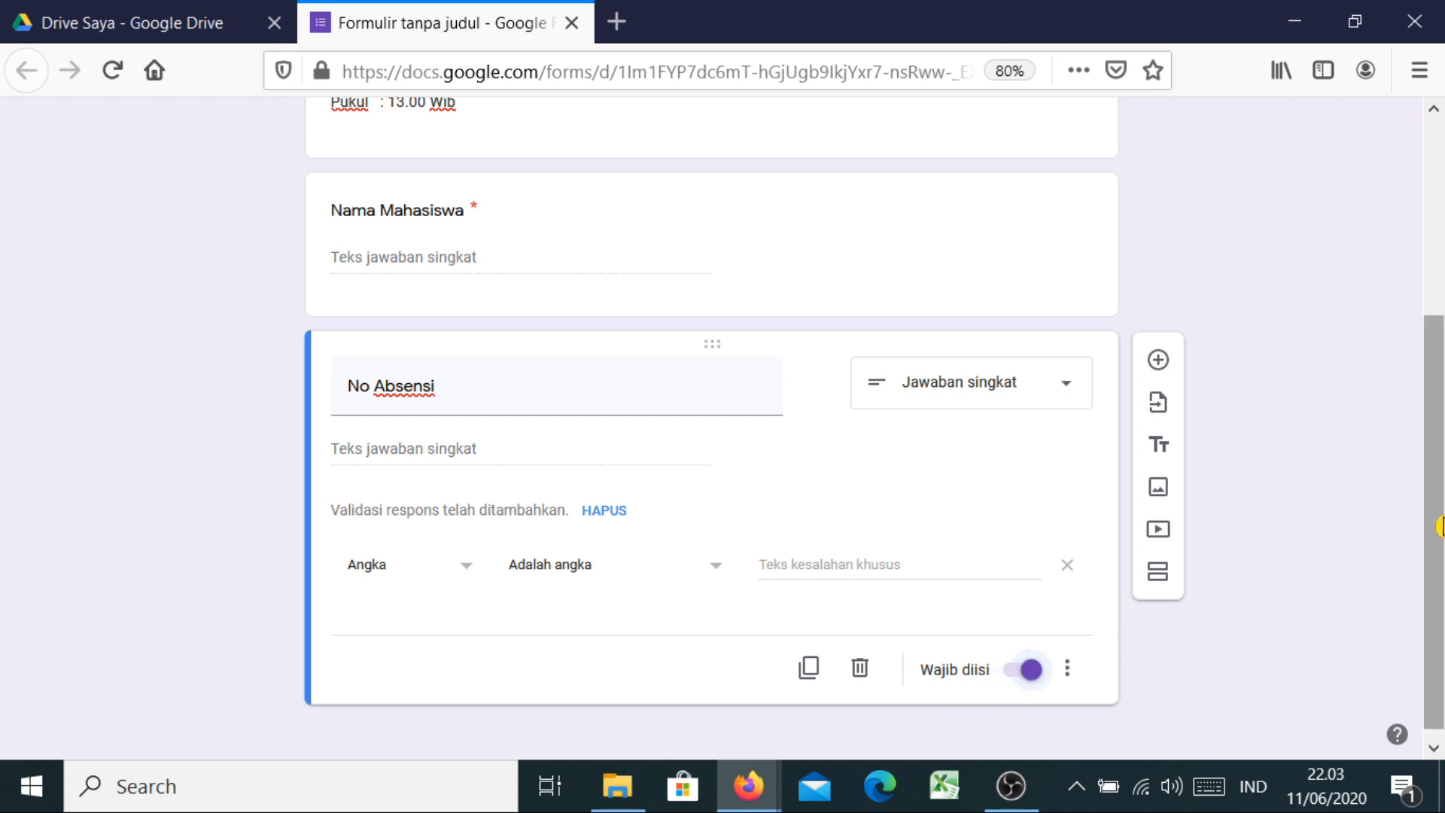
left_click_drag(1441, 526, 1435, 582)
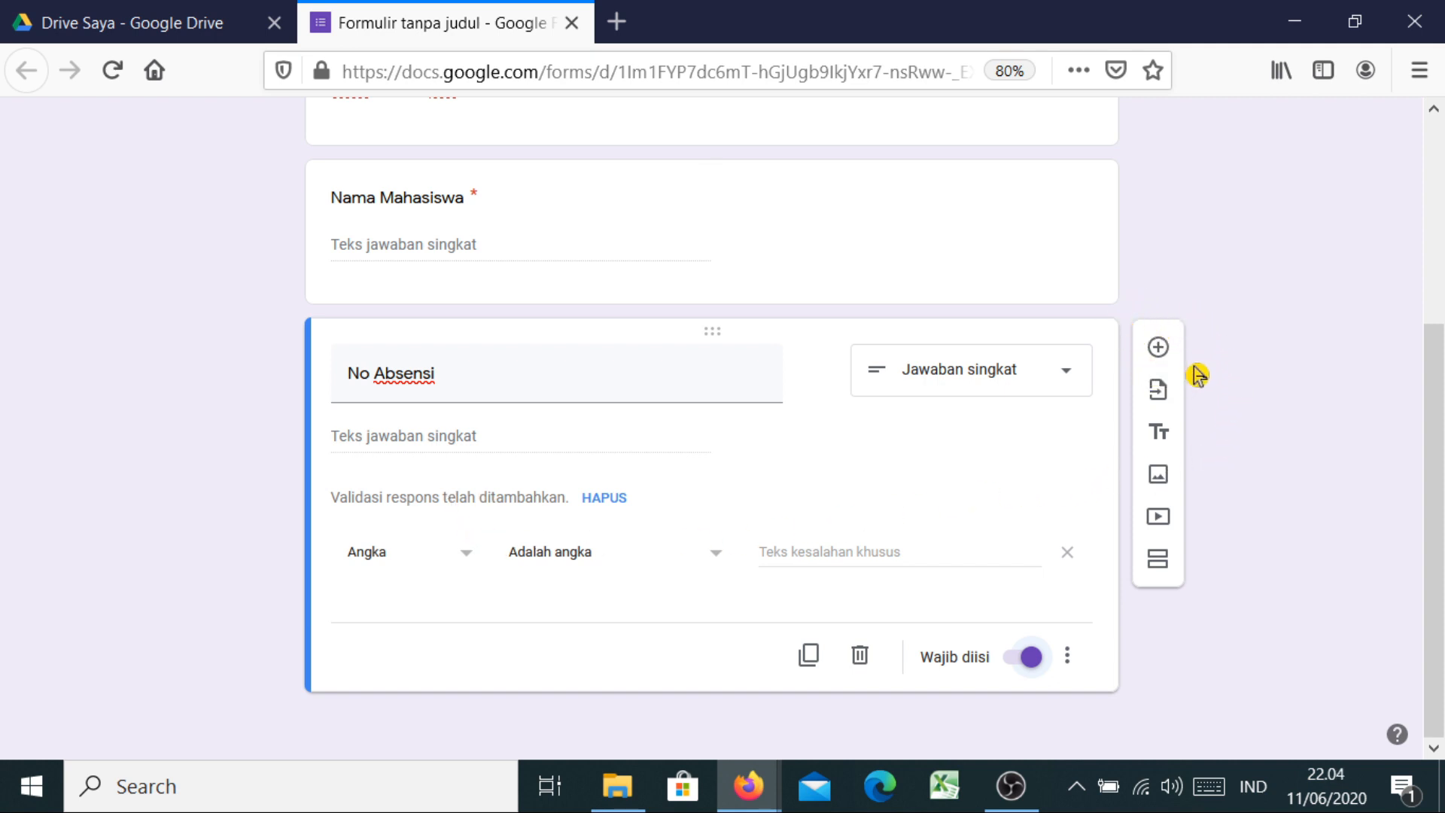
Add a third short-answer question titled 'Password' below No Absensi and toggle Required
left_click(1159, 348)
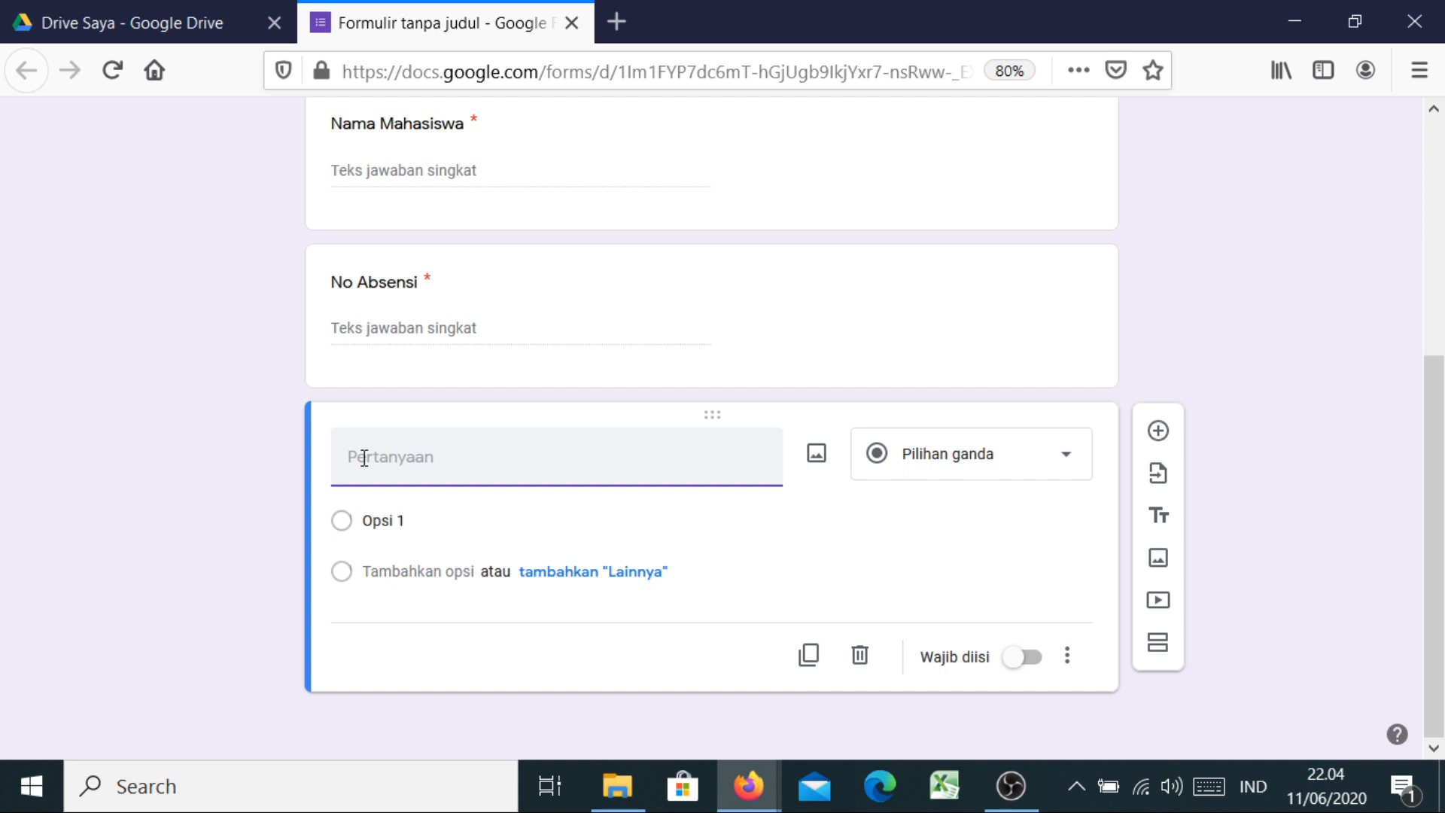
type("Password")
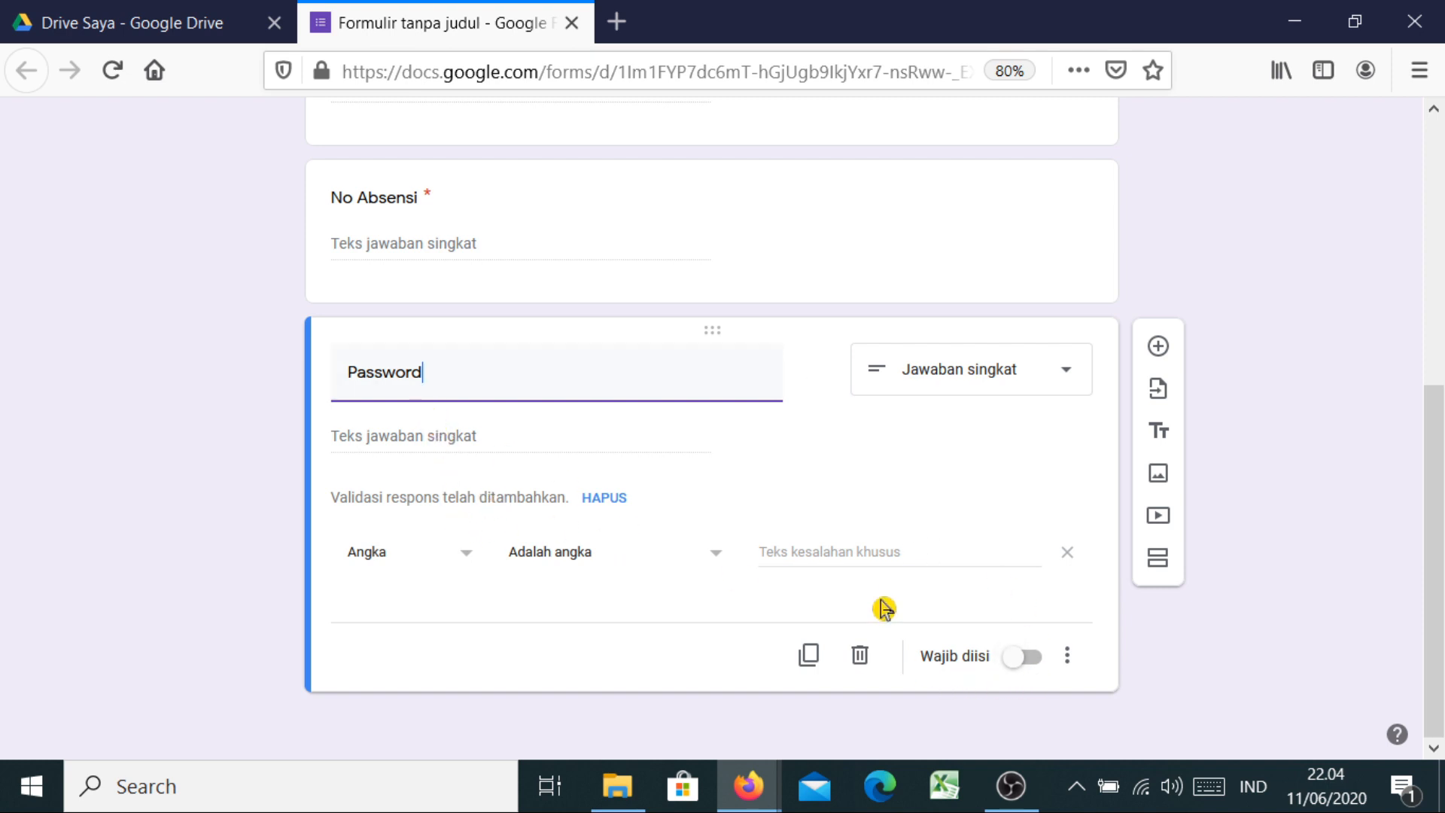
left_click(1015, 667)
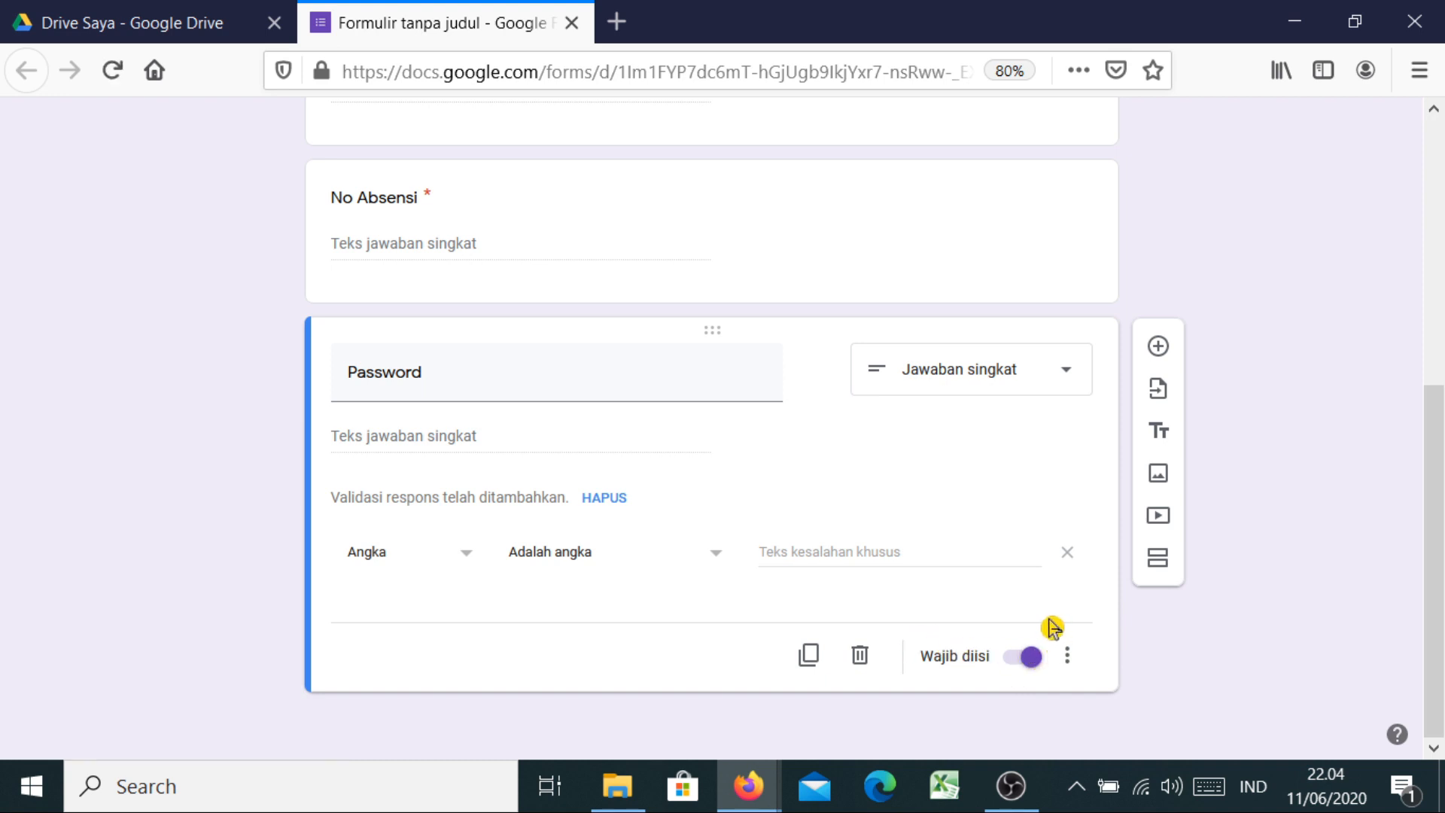
Reset the Password question's response validation and set its type to Text
left_click(1068, 660)
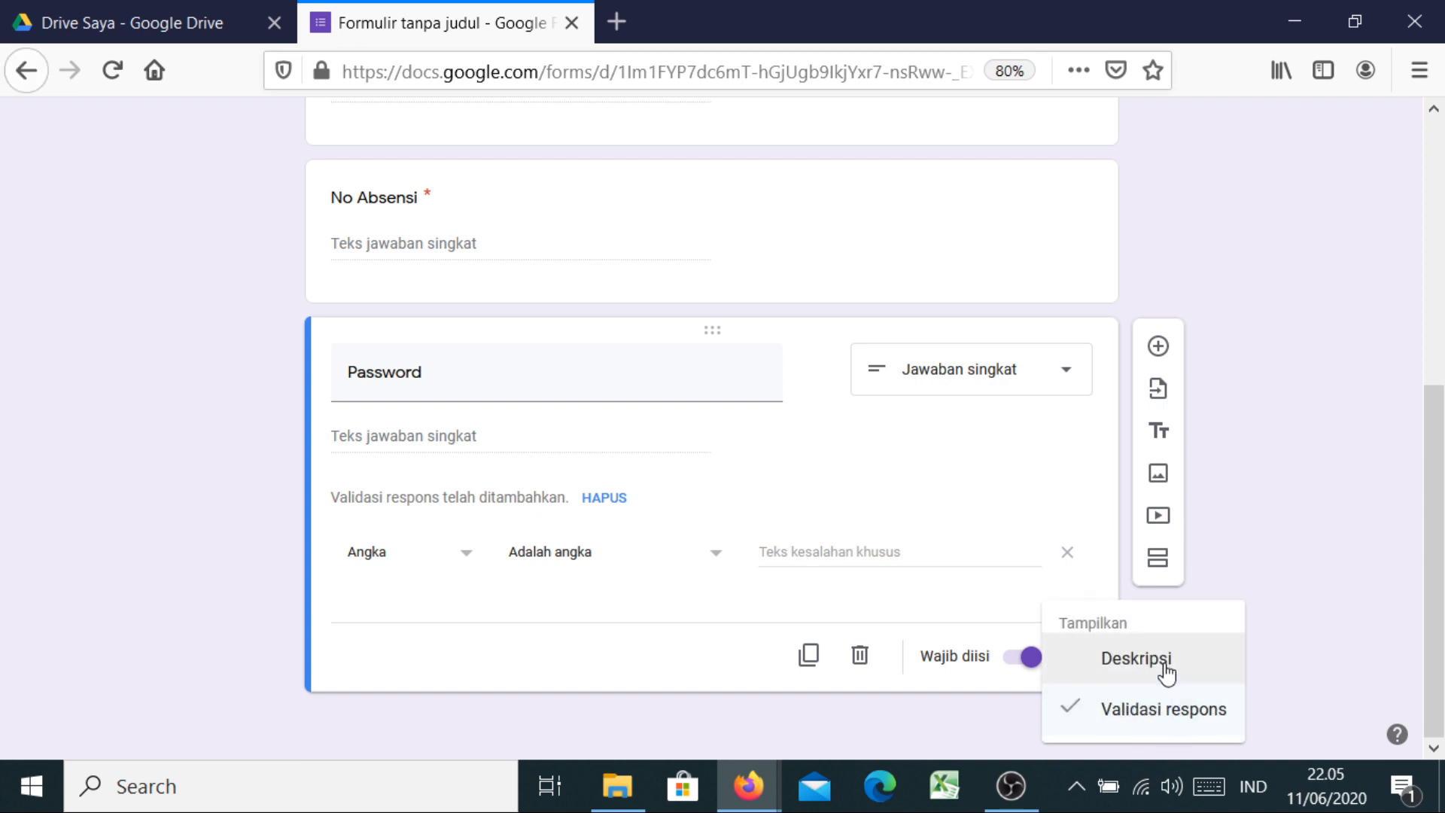
left_click(1157, 724)
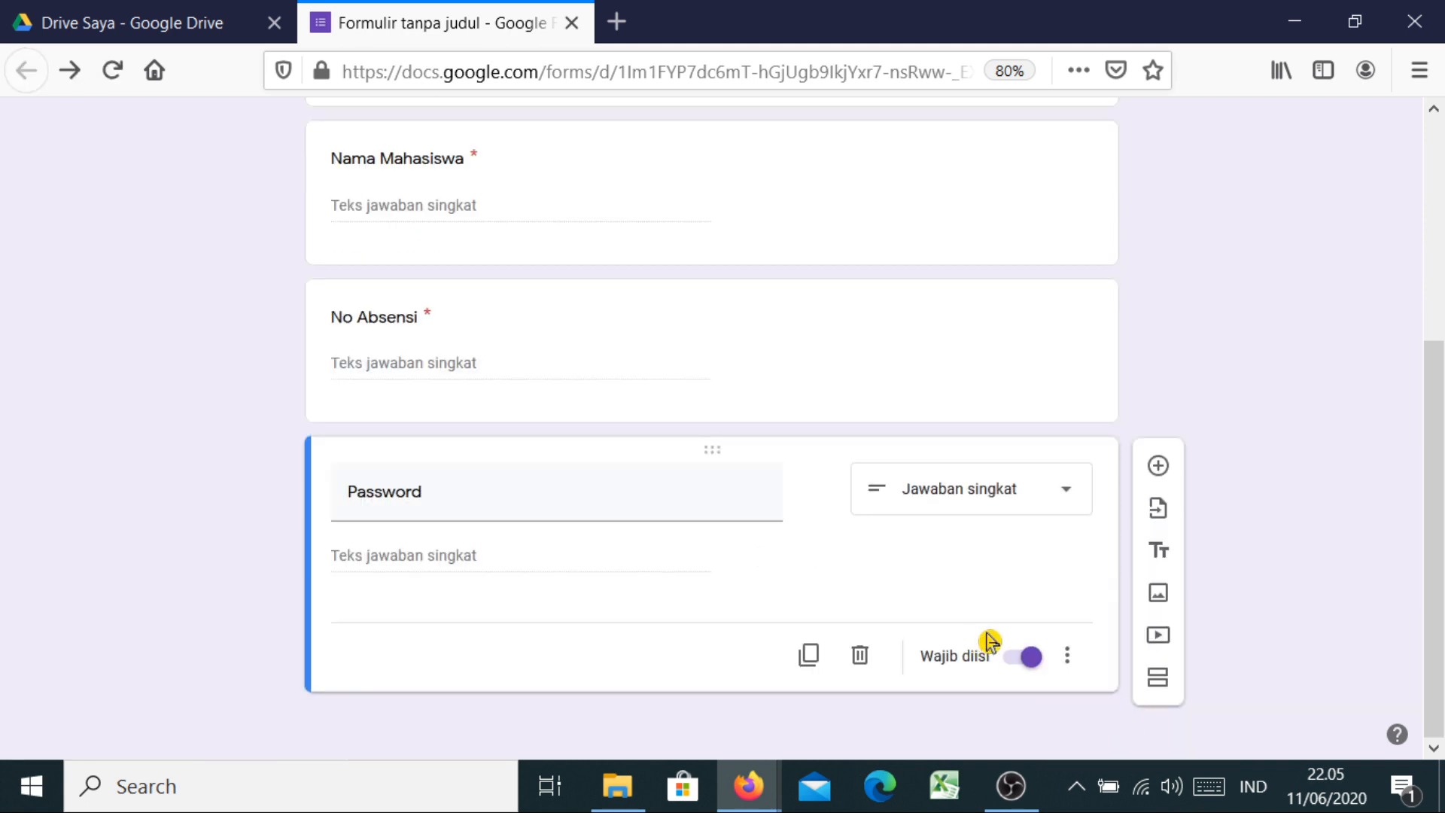
left_click(1066, 655)
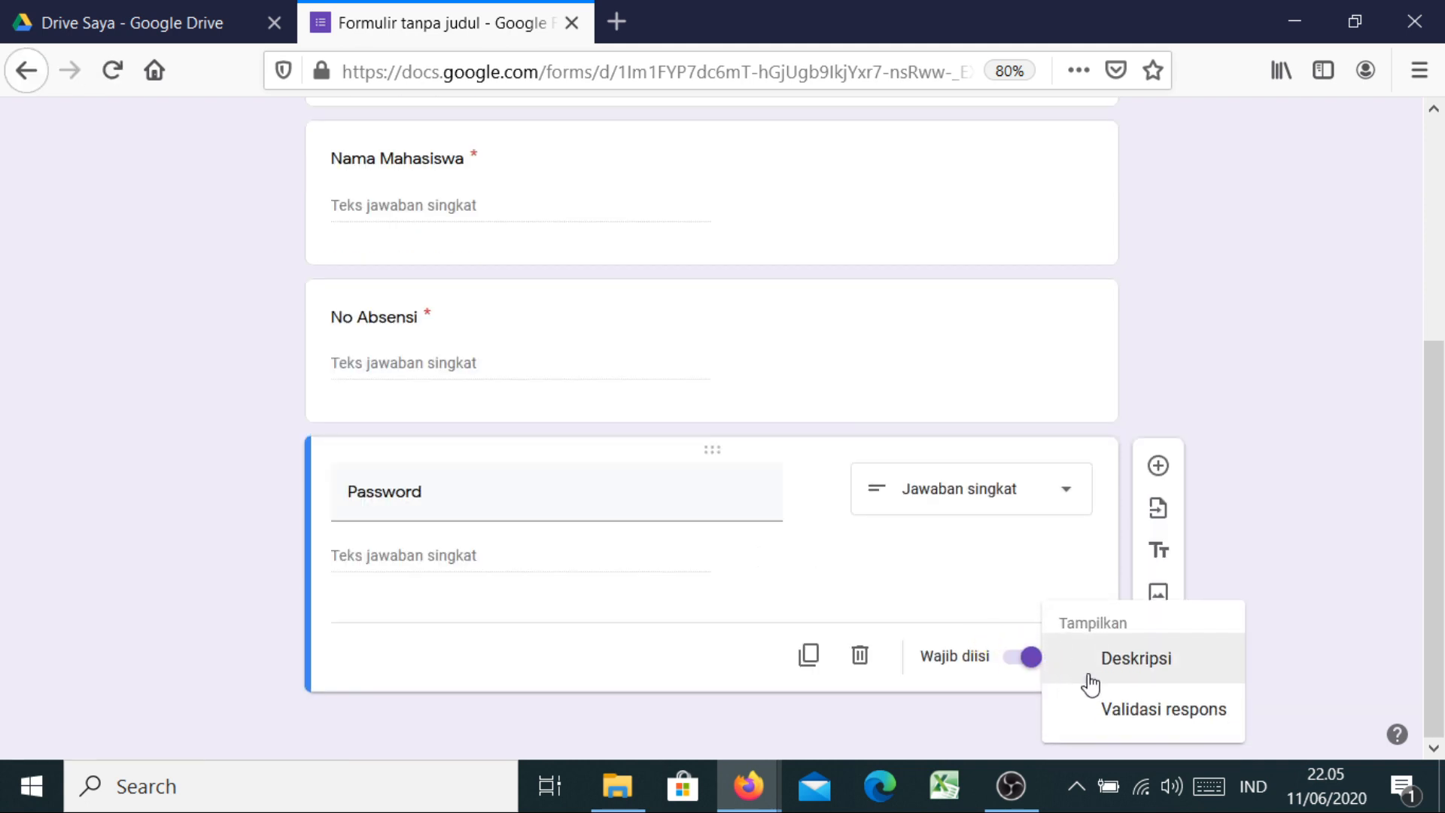
left_click(1146, 713)
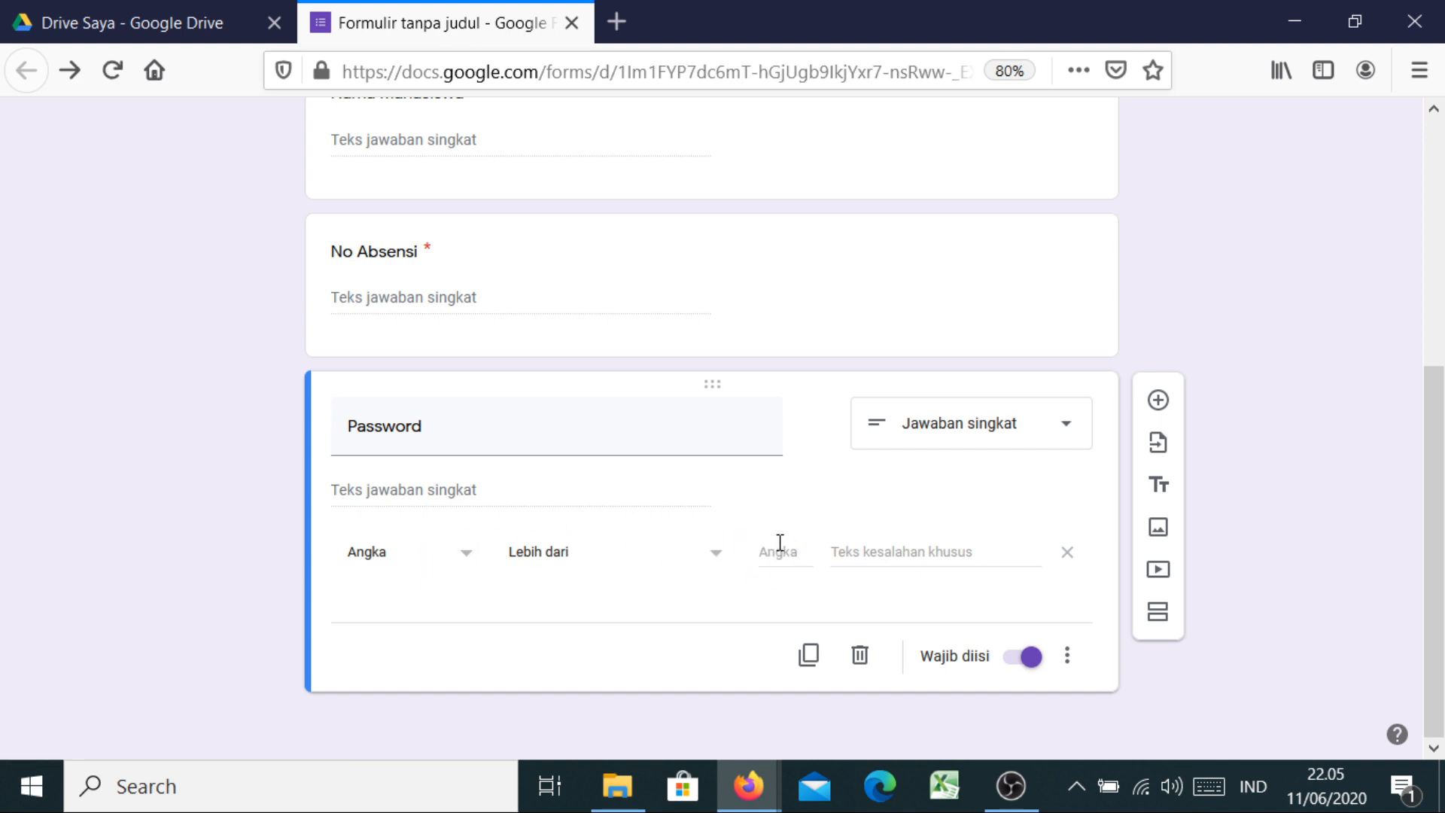
left_click(465, 559)
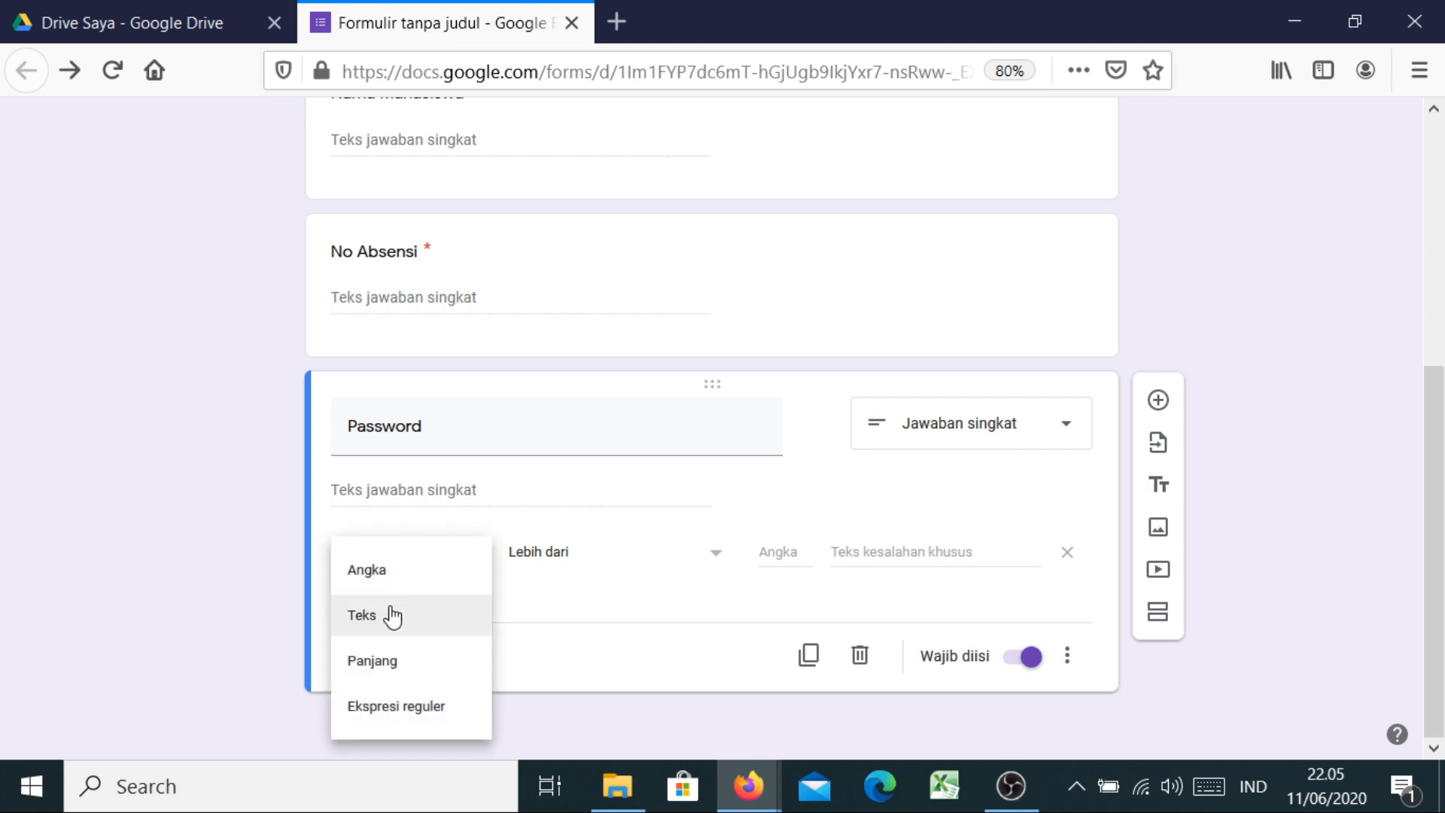
left_click(392, 617)
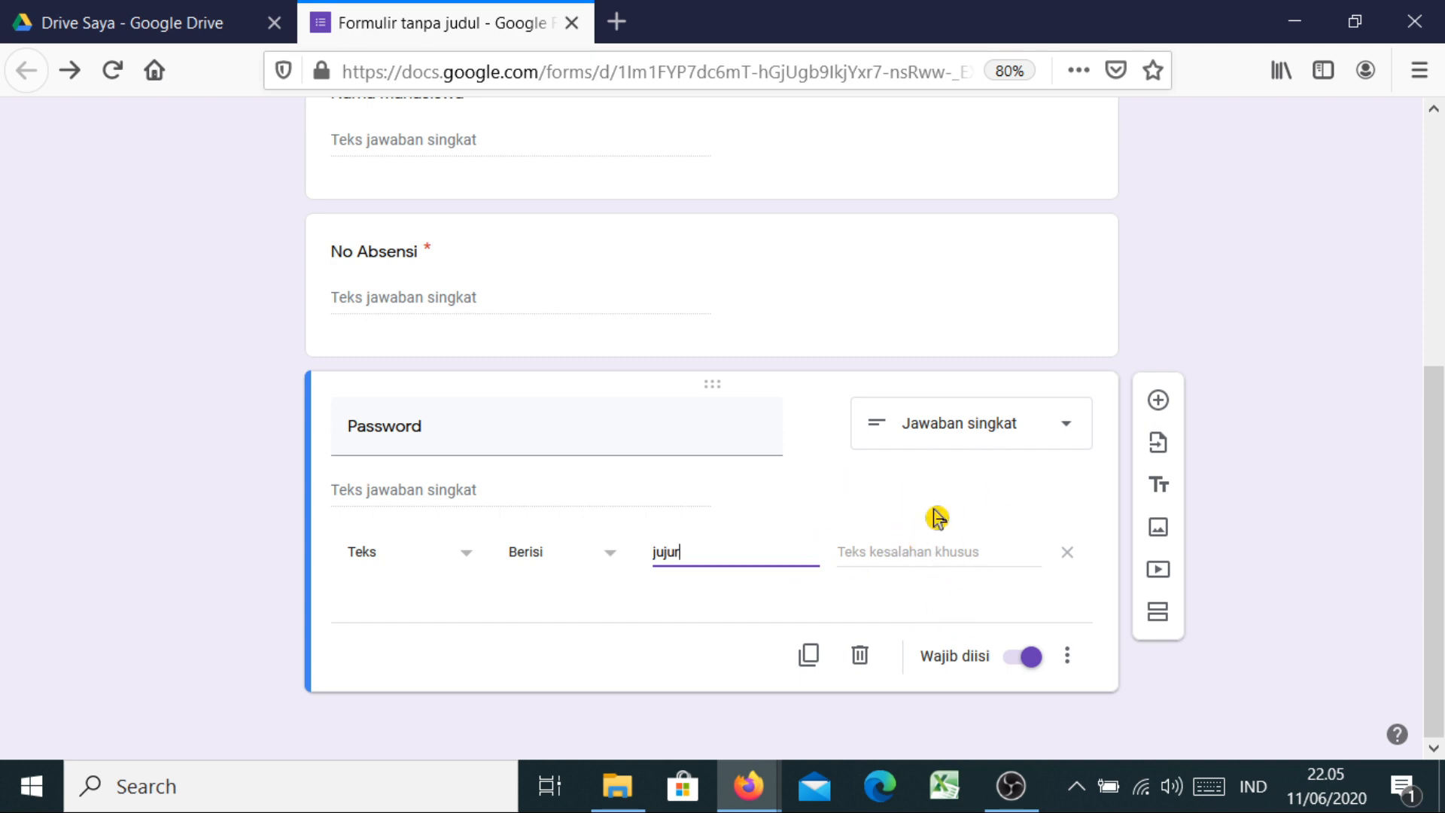
Set the validation error message to 'Password anda salah, silahkan coba lagi'
left_click(856, 548)
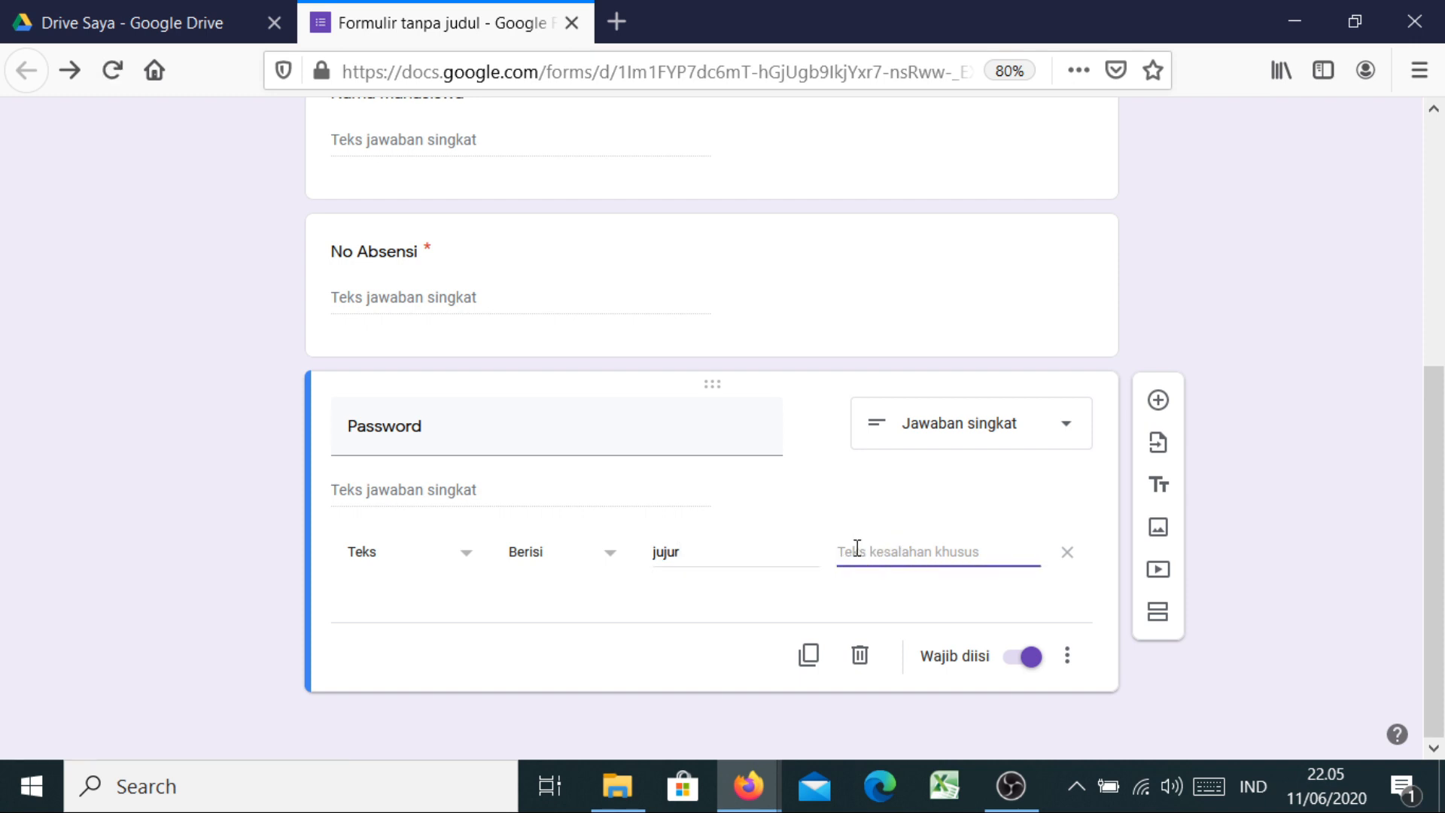
type("M")
key("BackSpace")
type("Pa")
type("sswo")
type("rd anda salah, silahkan coba lagi")
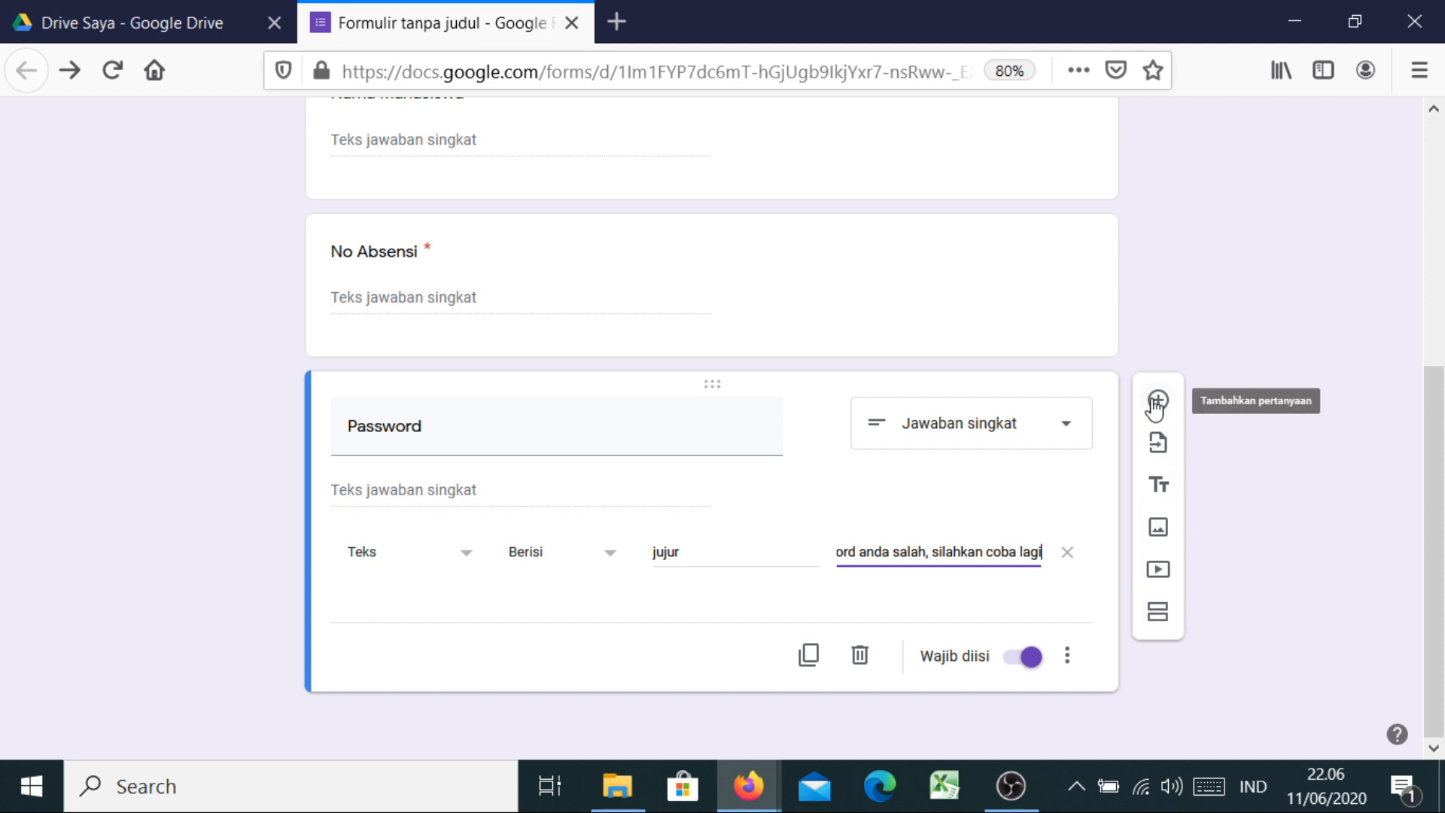
Add a section titled 'Pilihlah jawab yang paling tepat' with a blank question beneath it
left_click(1157, 617)
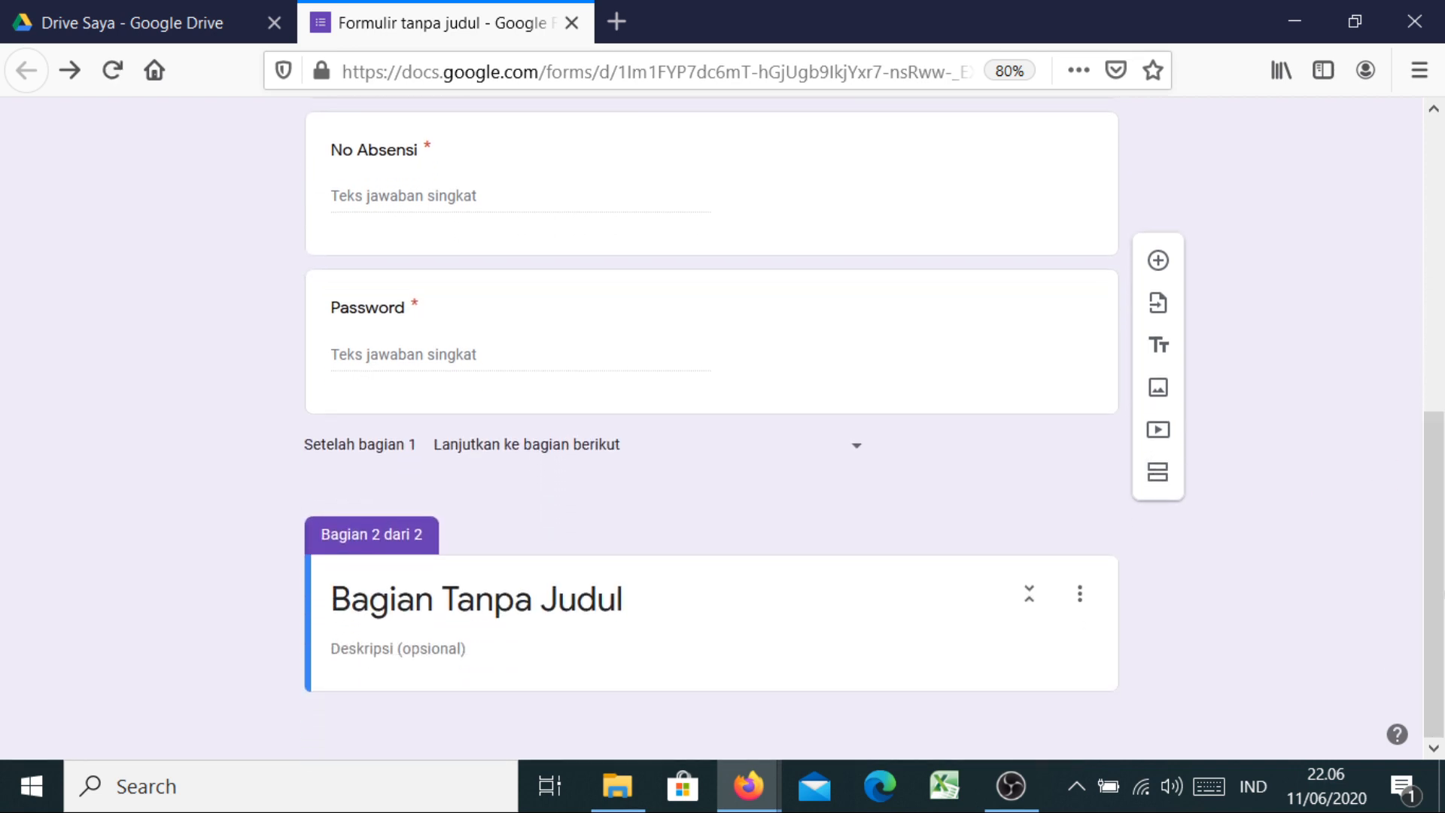
left_click(472, 602)
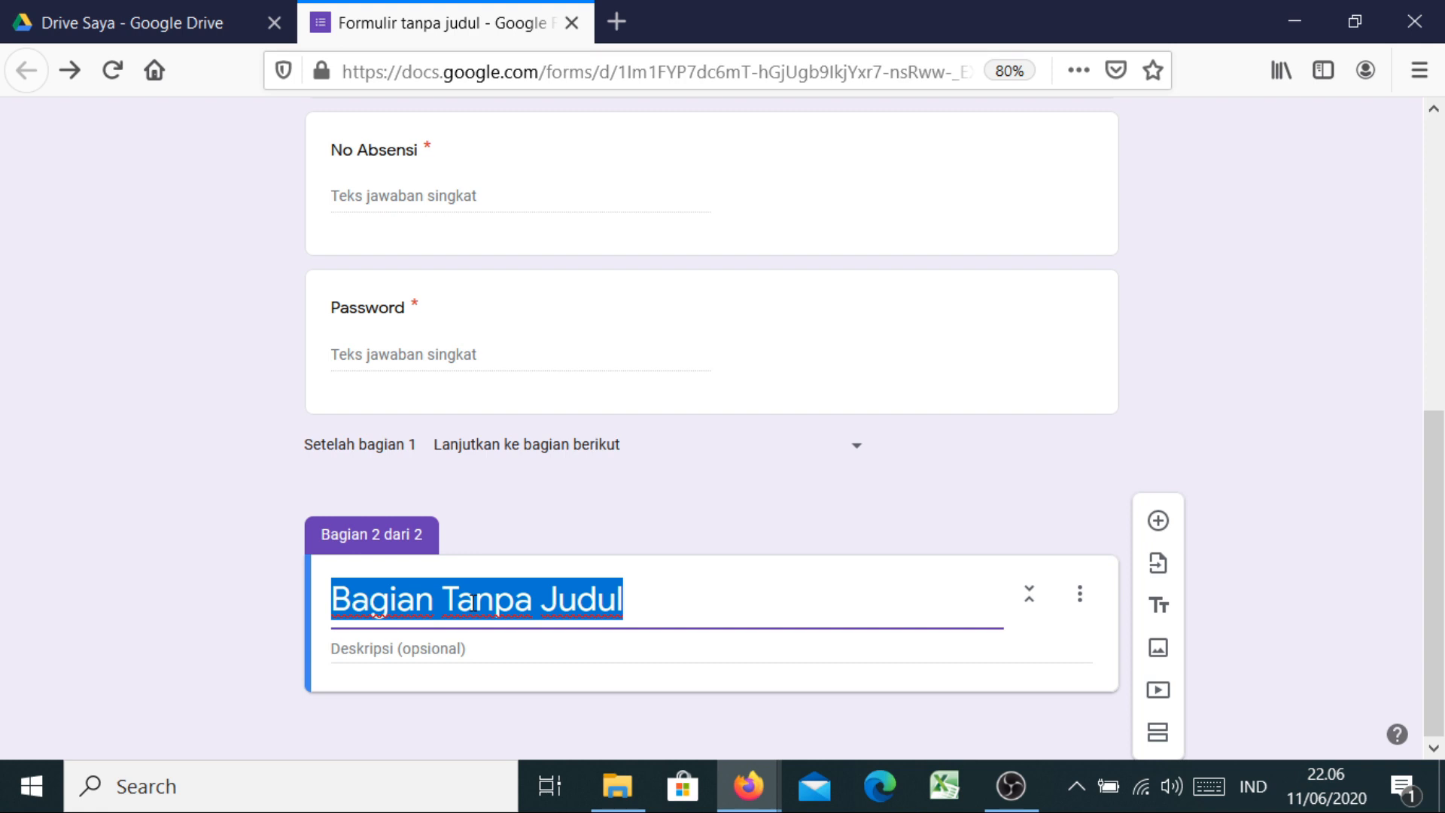
type("Pilihlah")
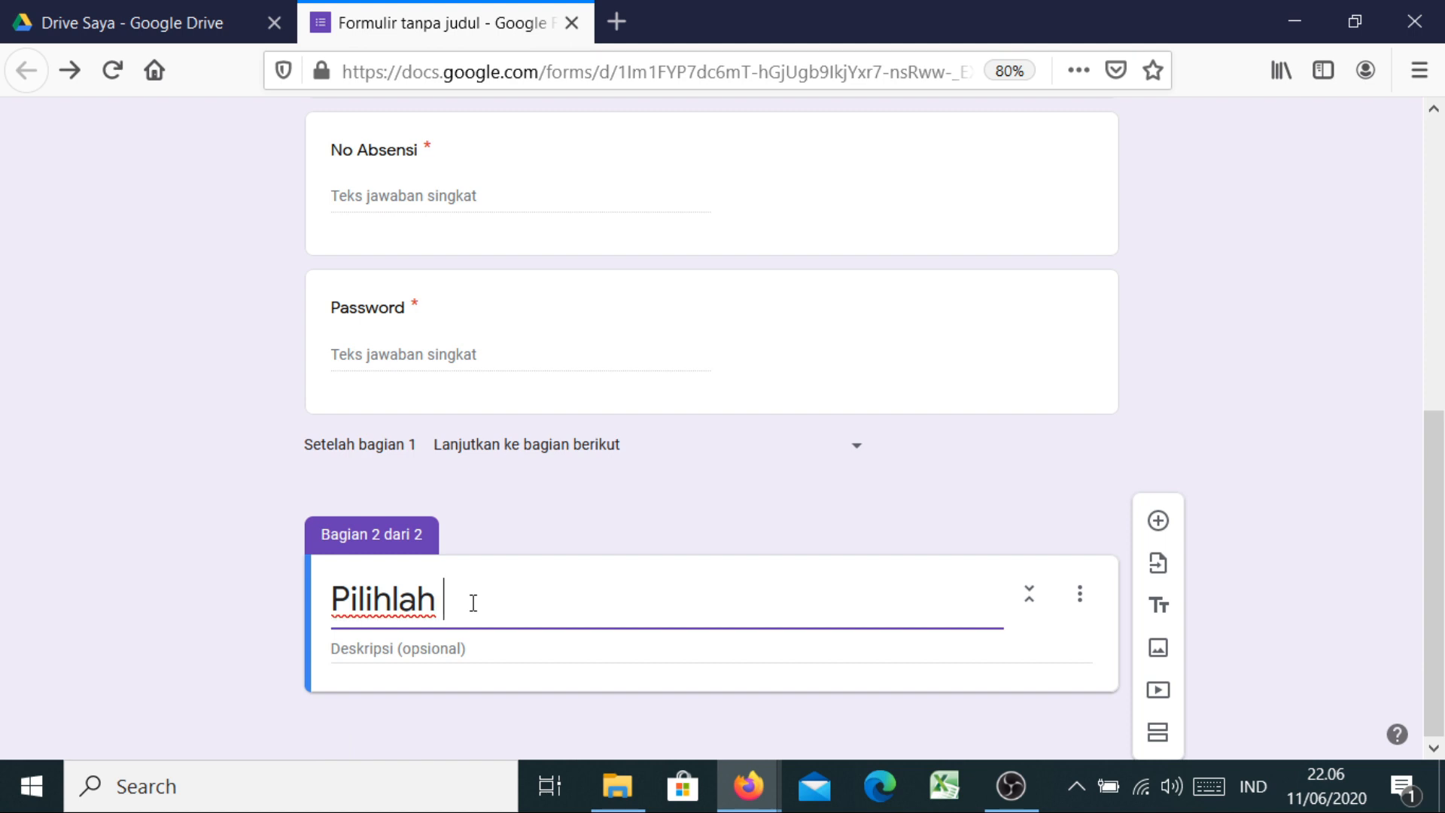
type(" jawab")
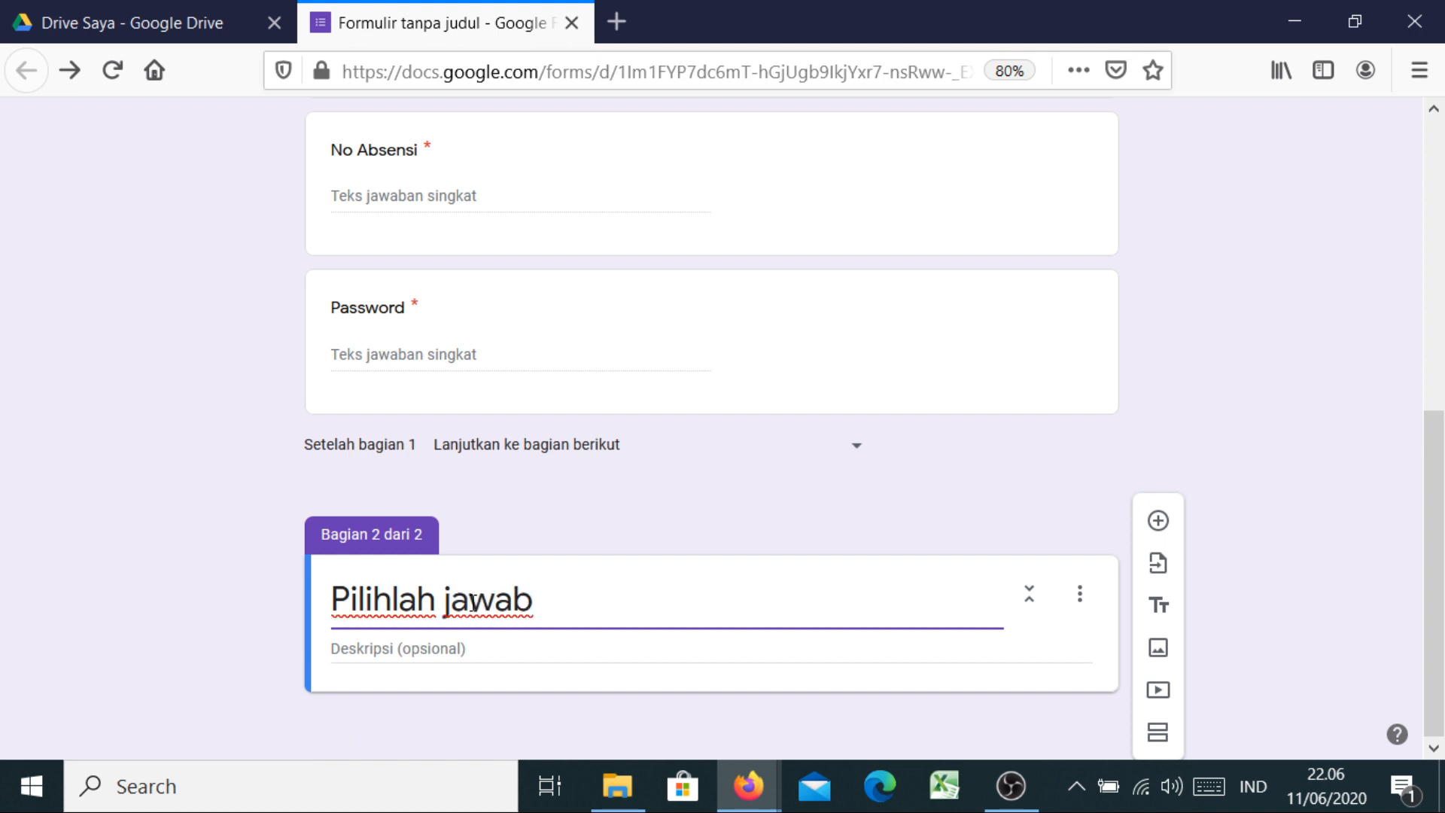
type(" yang paling t")
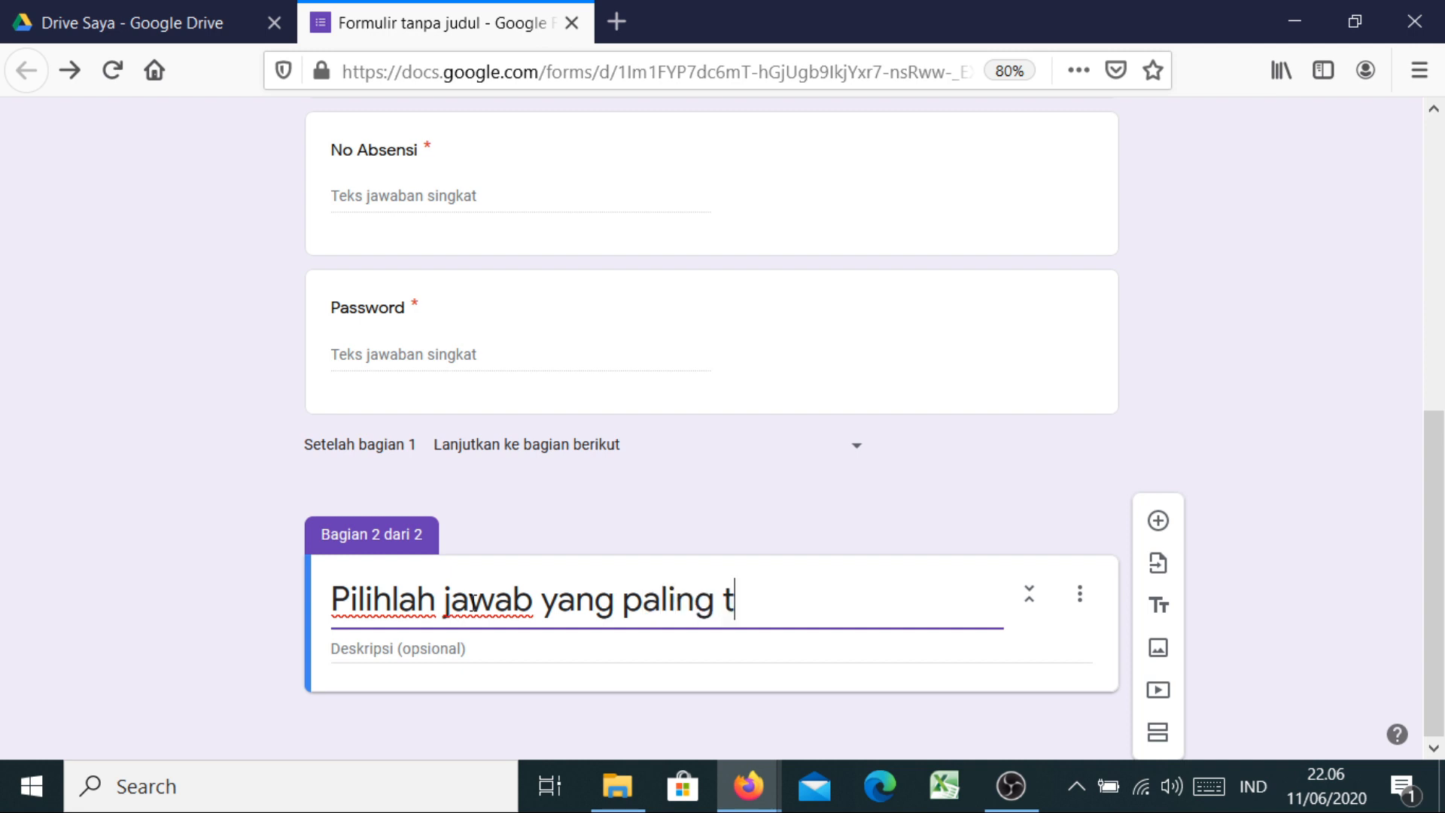
type("epat")
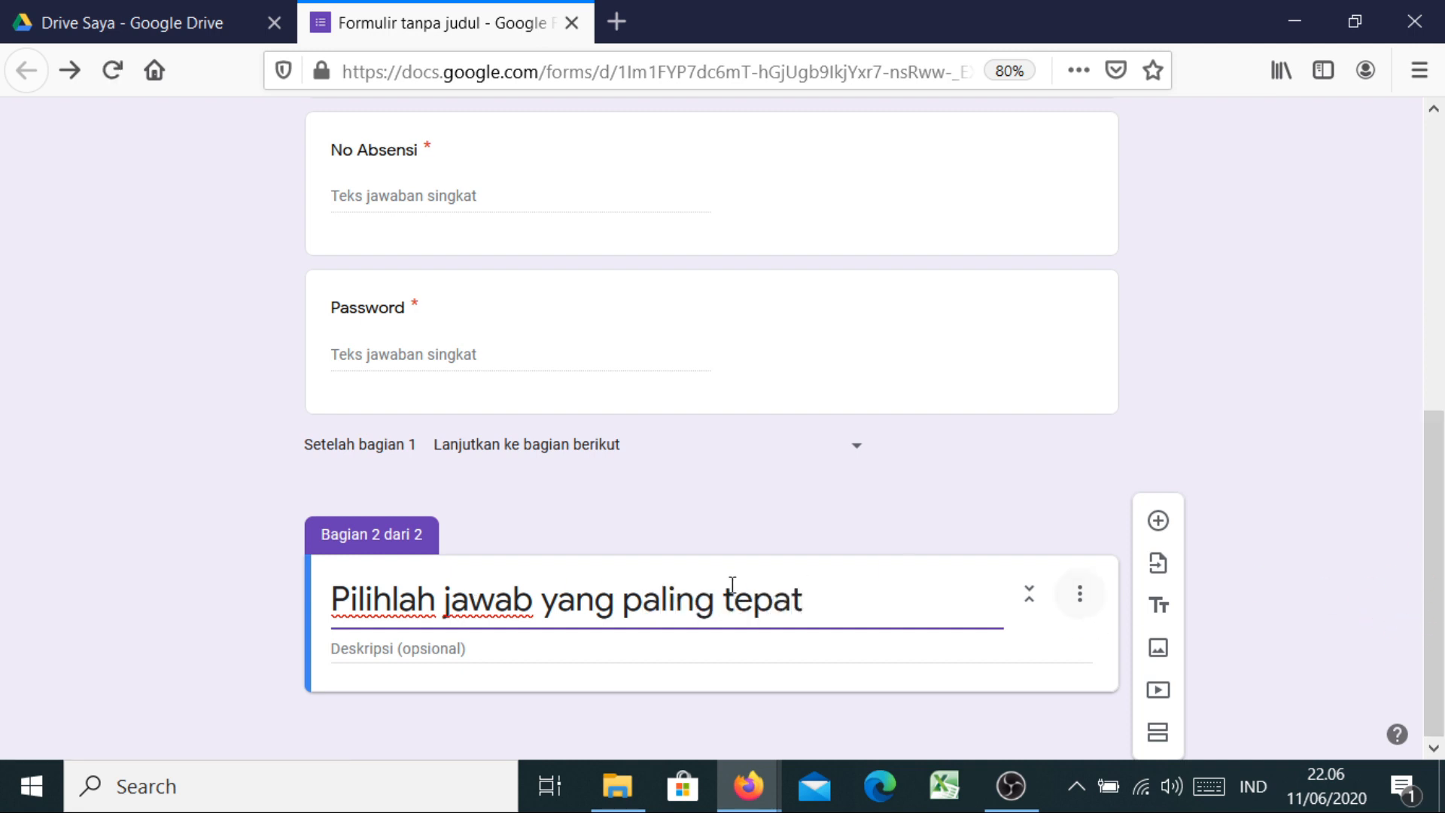
left_click(1157, 524)
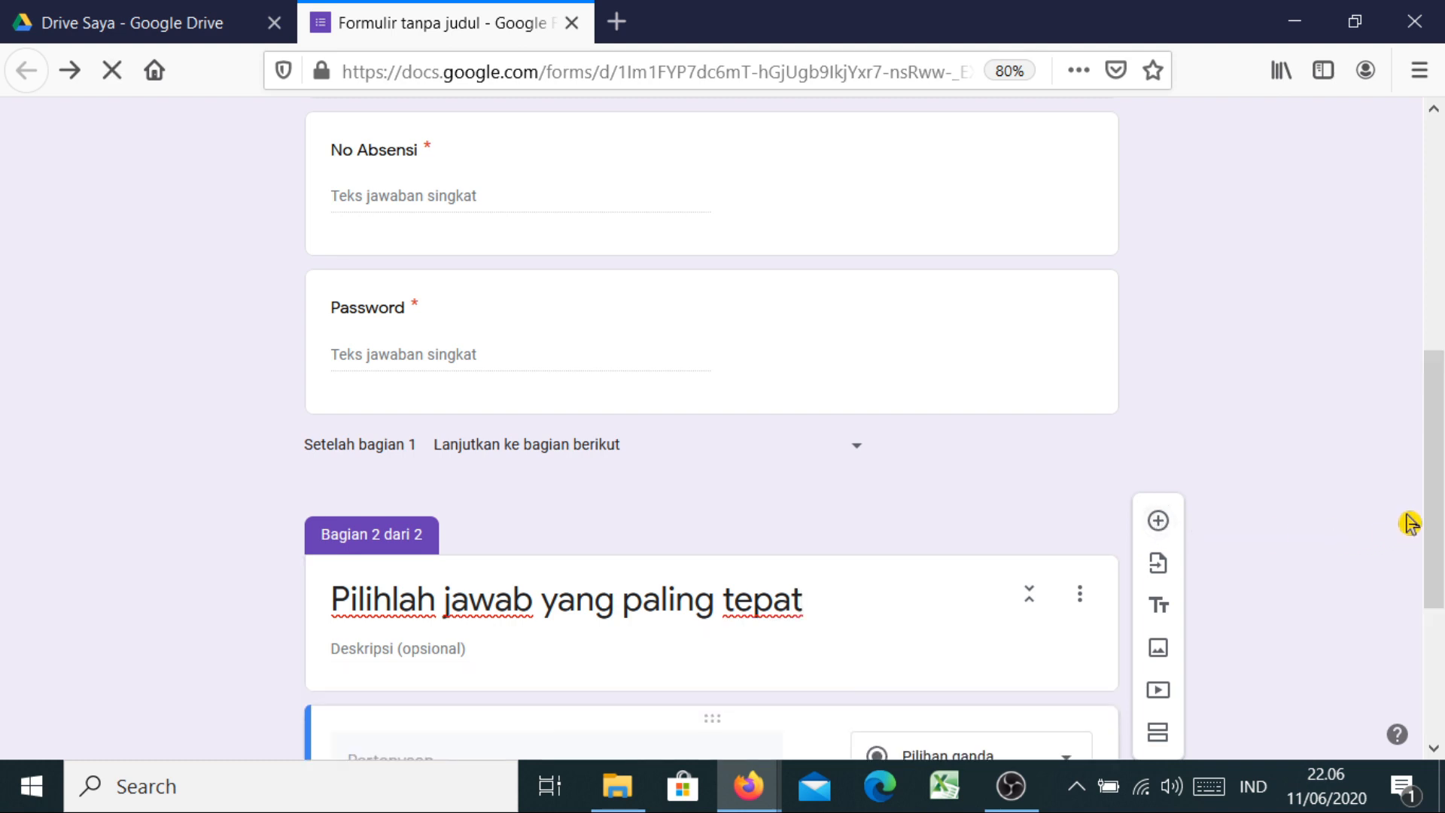
left_click_drag(1443, 512, 881, 566)
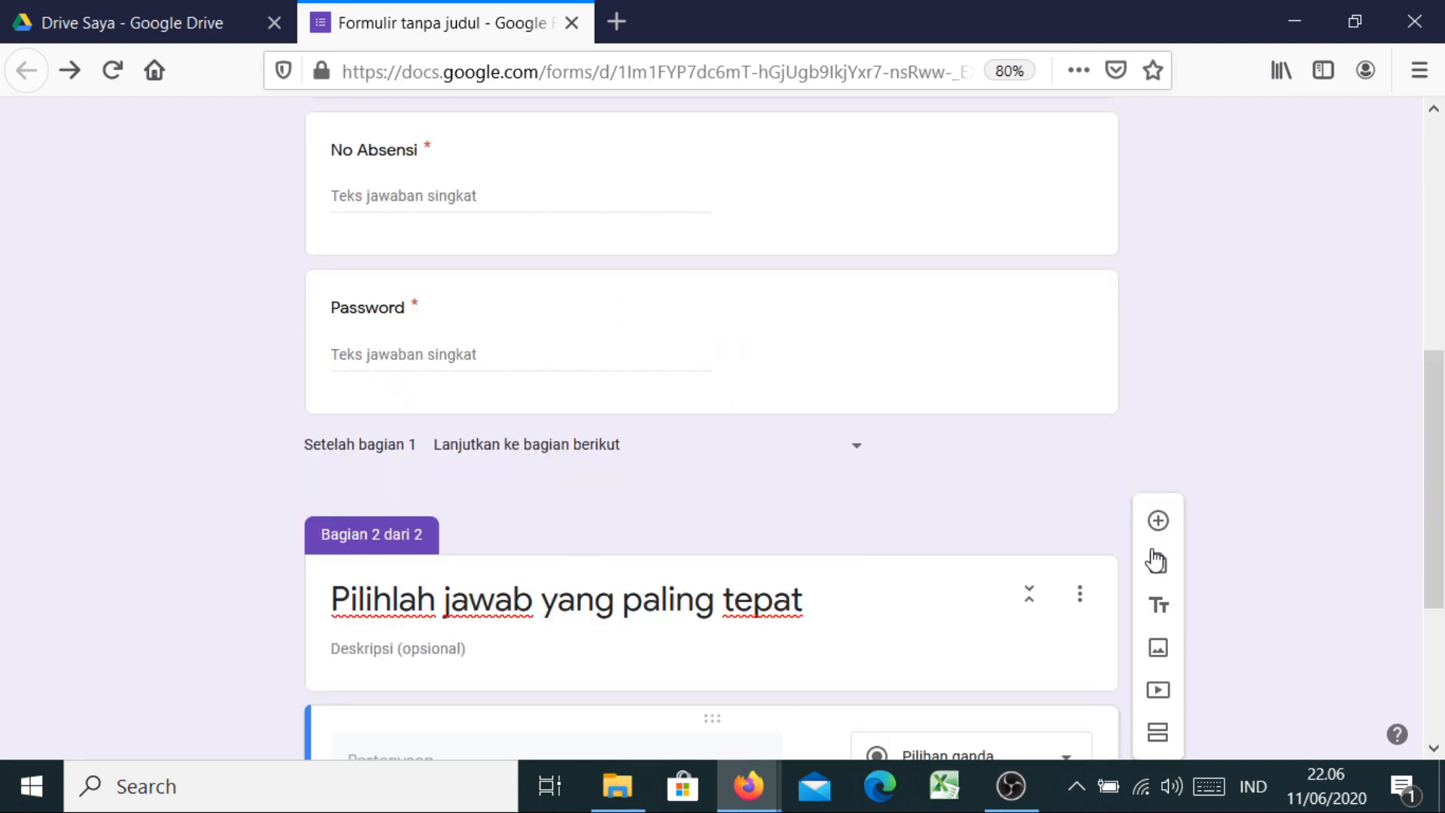
left_click_drag(1439, 561, 1439, 692)
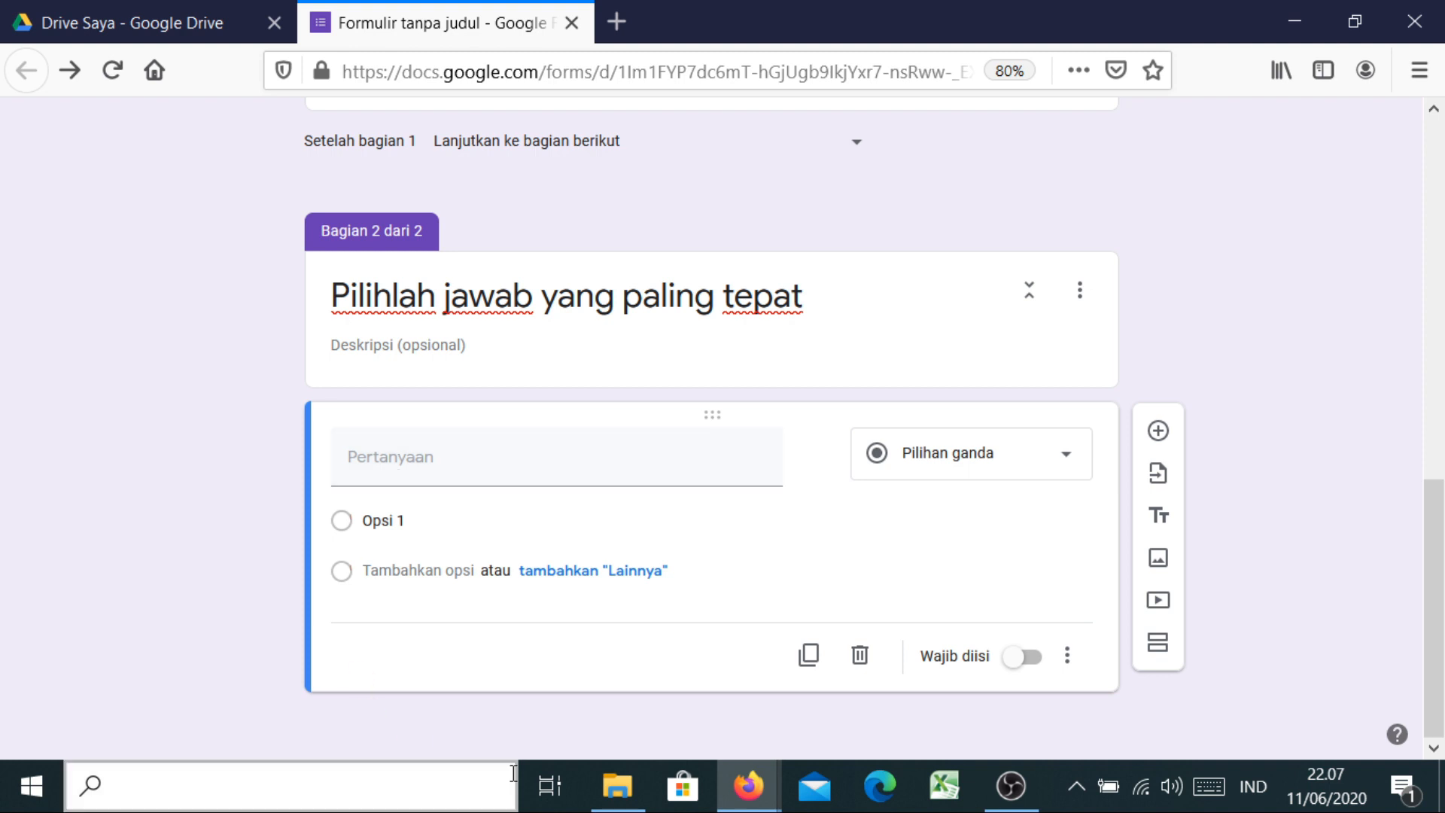
Open SOAL UAS MANAJEMEN PENGETAHUAN I.docx in Word from the MANAJEMEN PENGETAHUAN folder
mouse_move(617, 794)
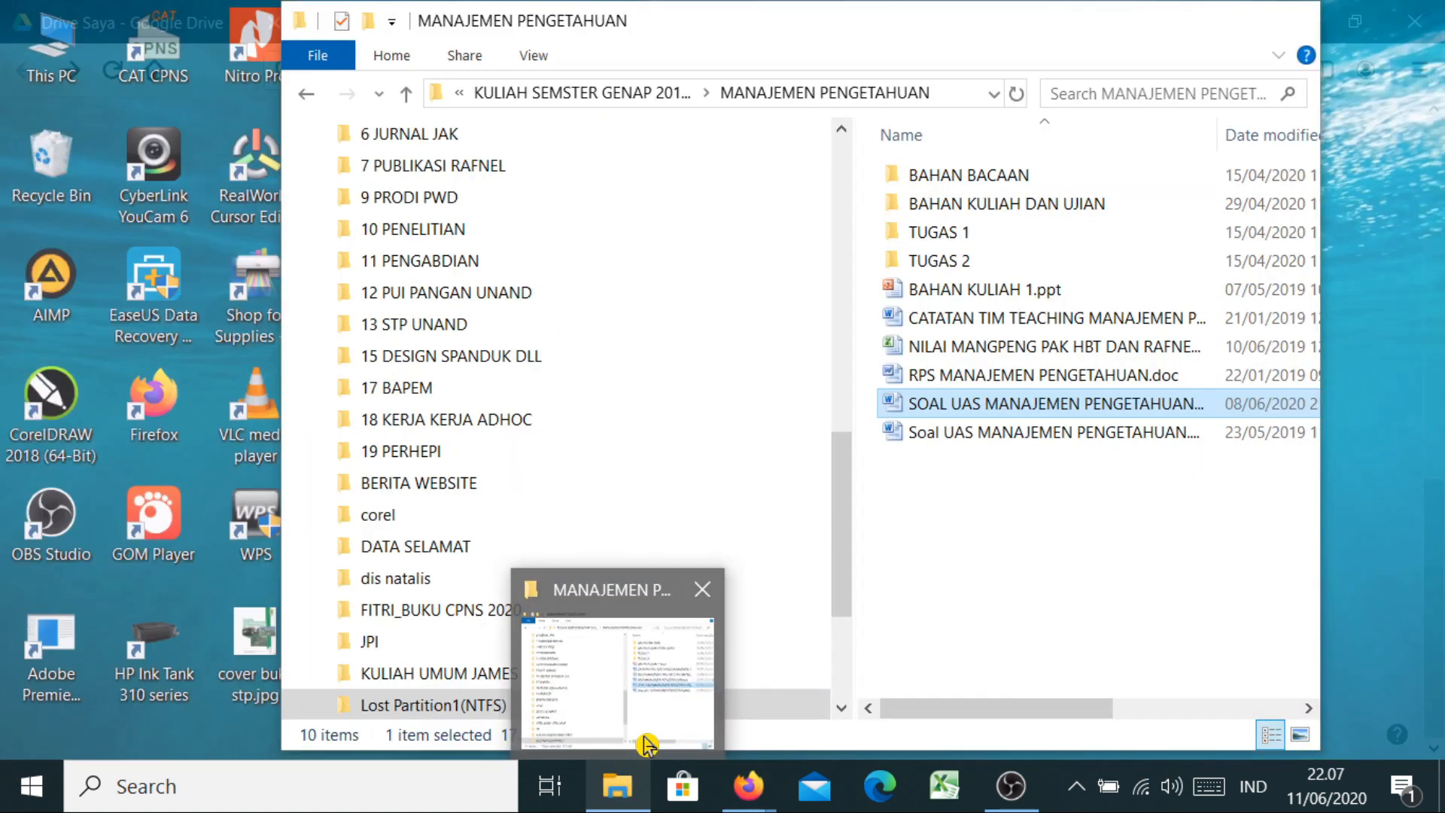
left_click(646, 743)
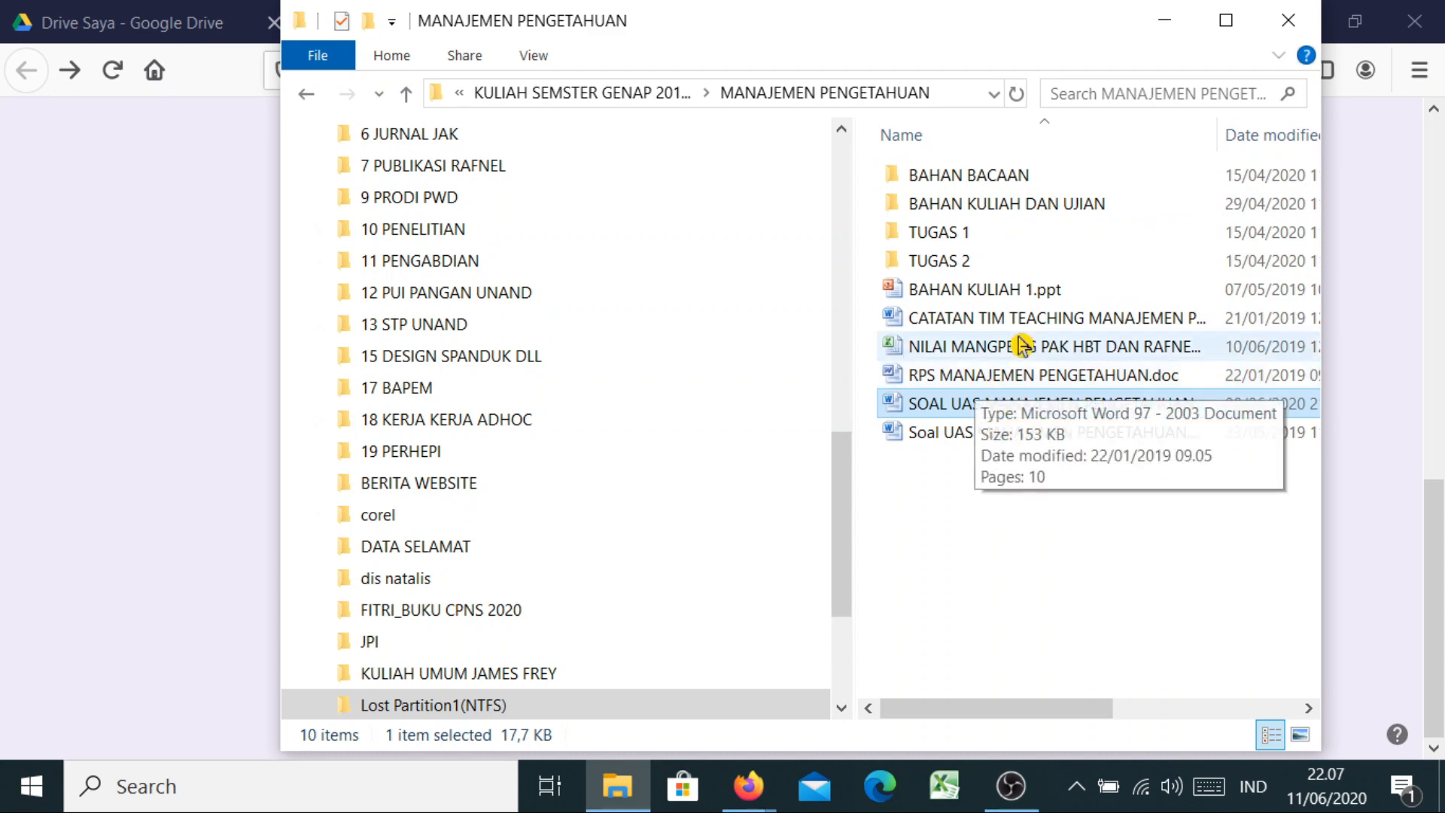
double_click(1021, 404)
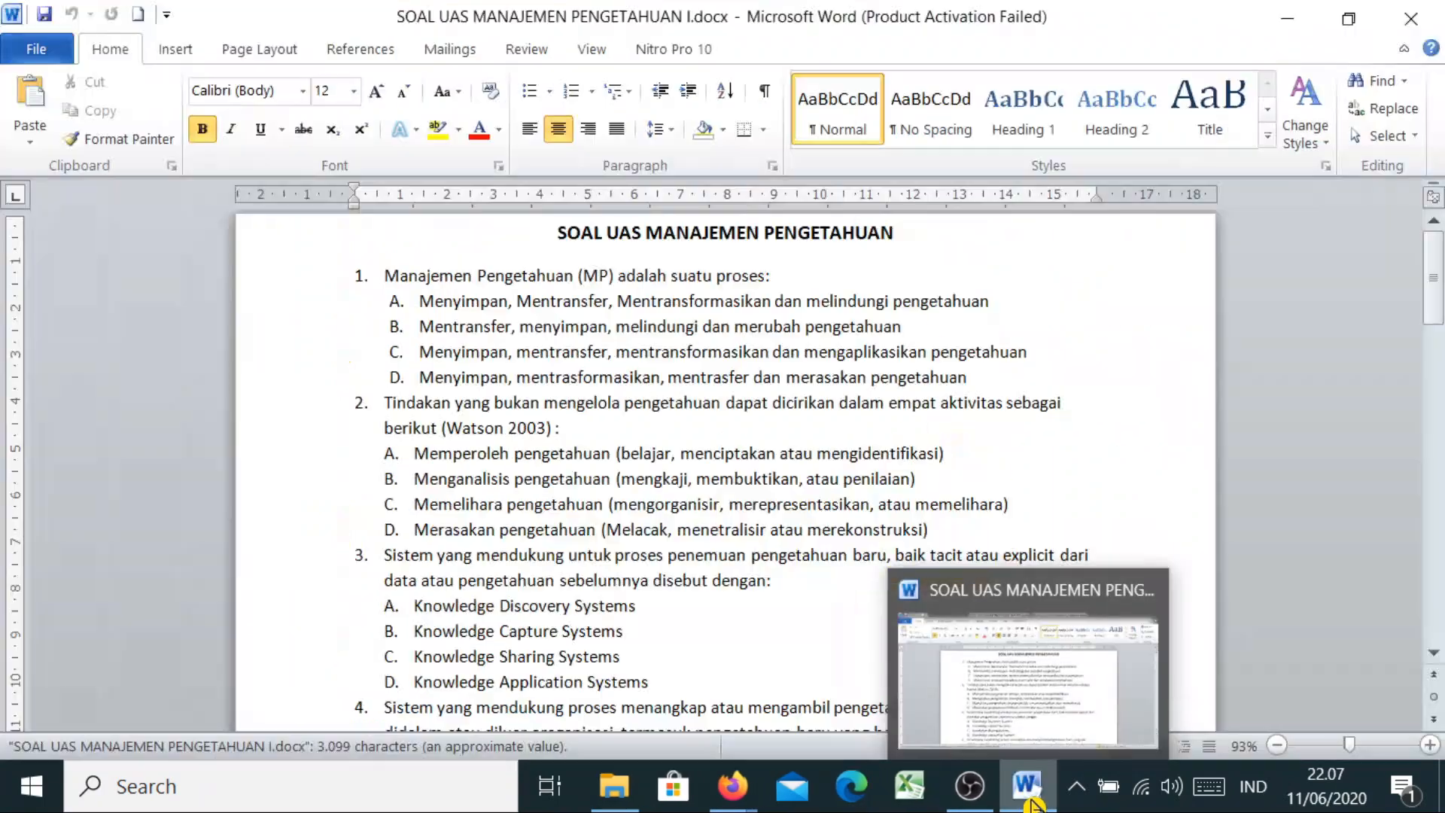
Select the whole exam document and remove all numbering and bullets, leaving plain paragraphs
left_click(1031, 792)
left_click(1031, 791)
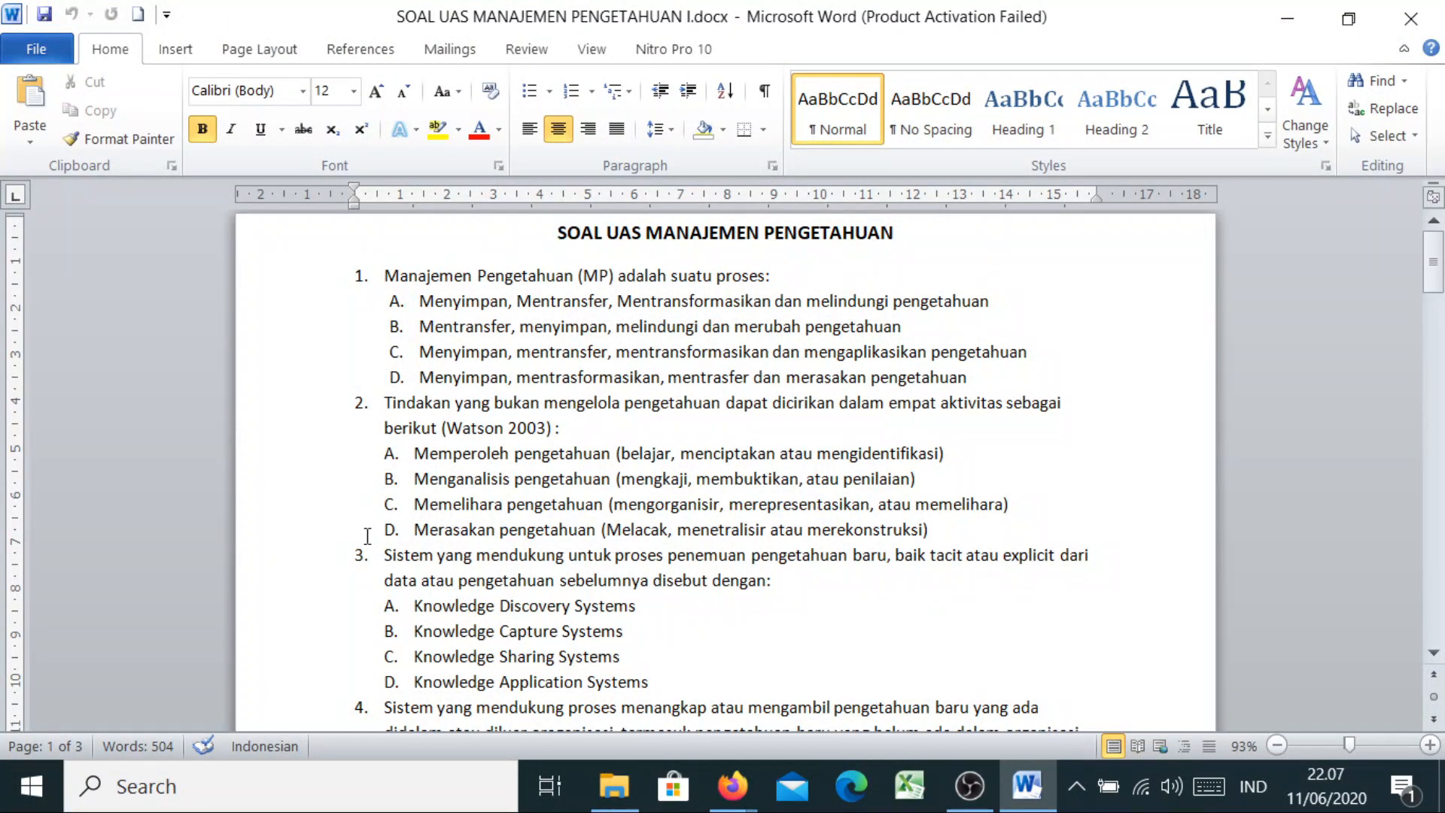
left_click(386, 555)
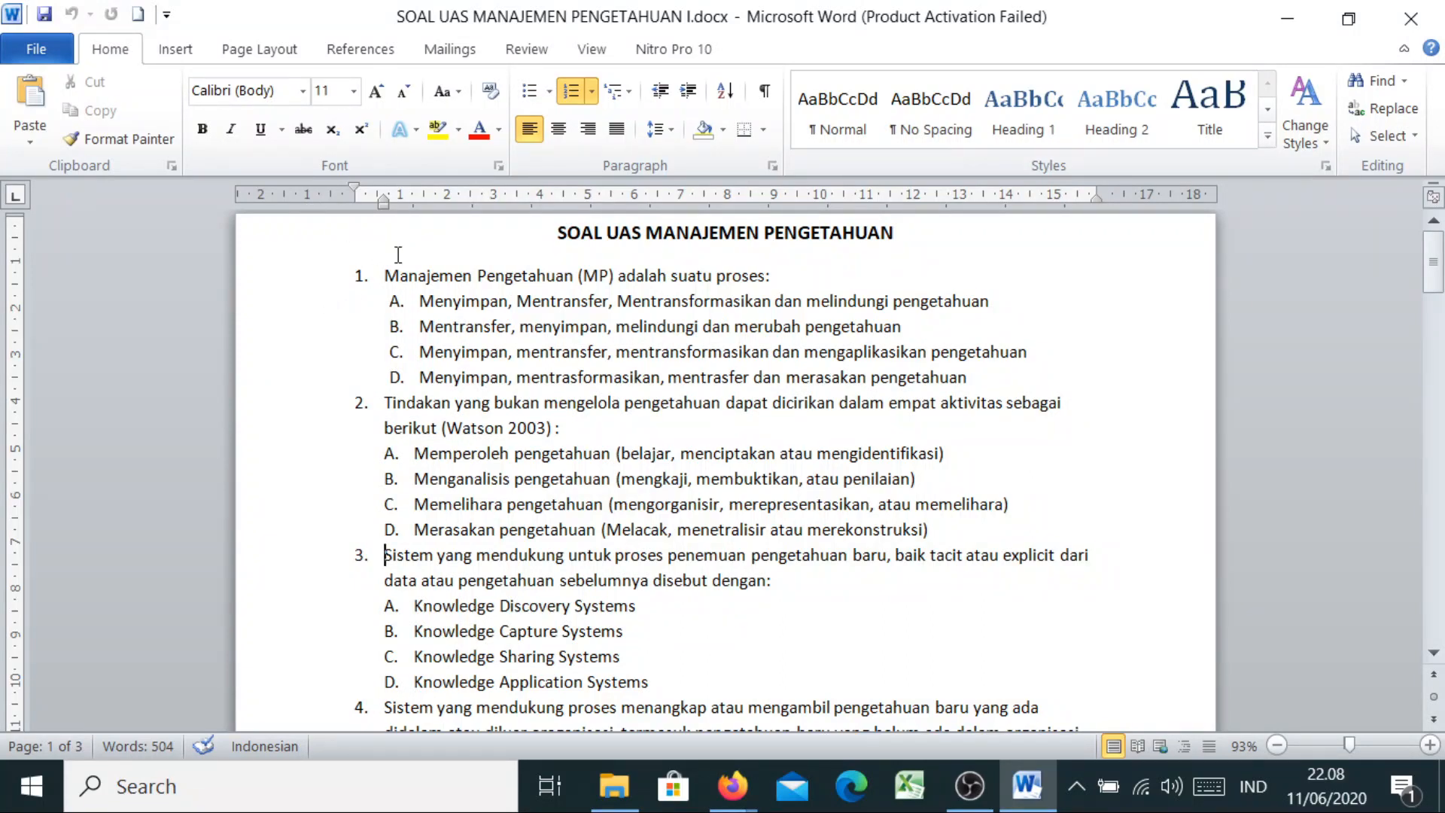
key("ctrl+a")
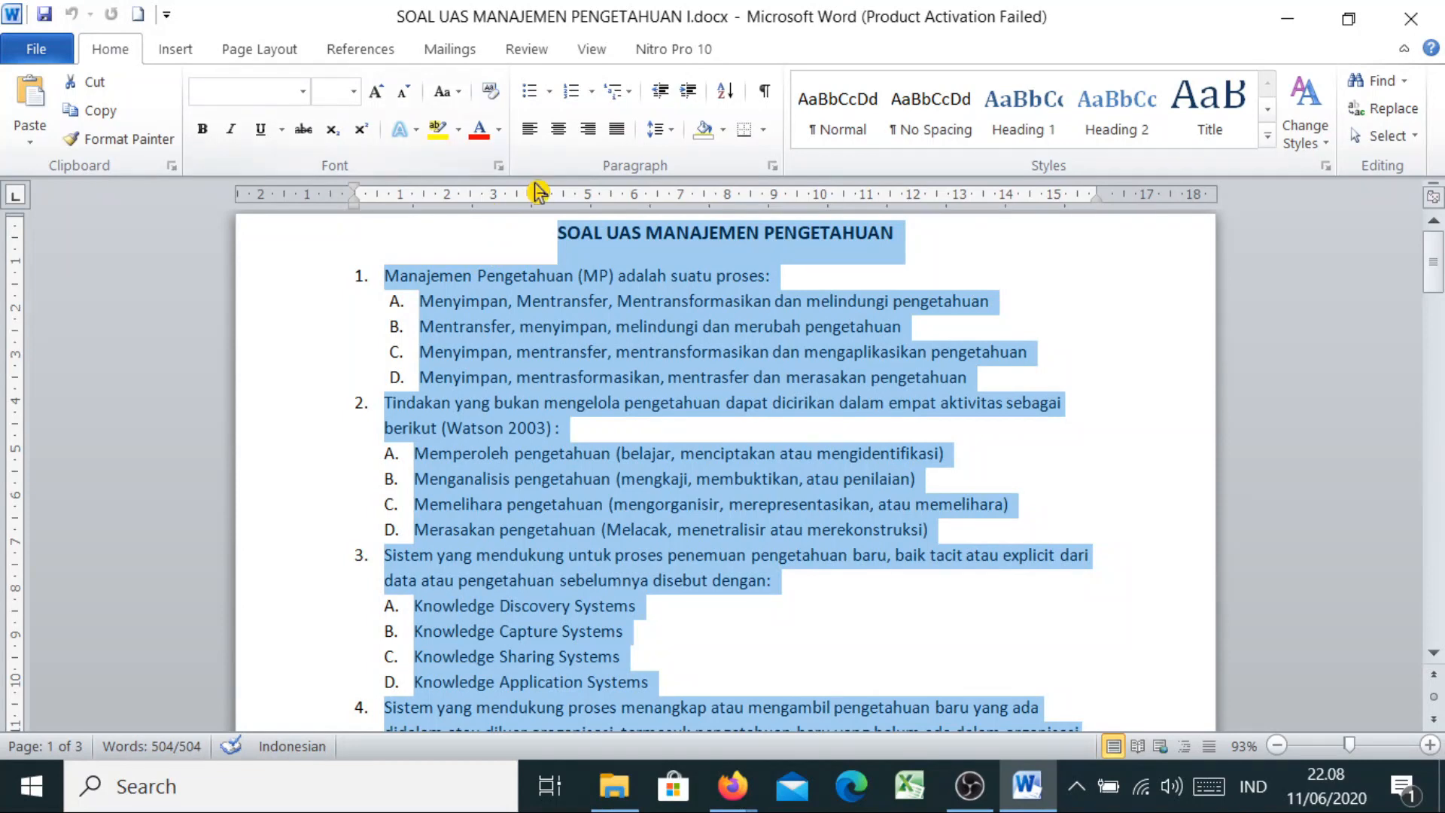
left_click(551, 92)
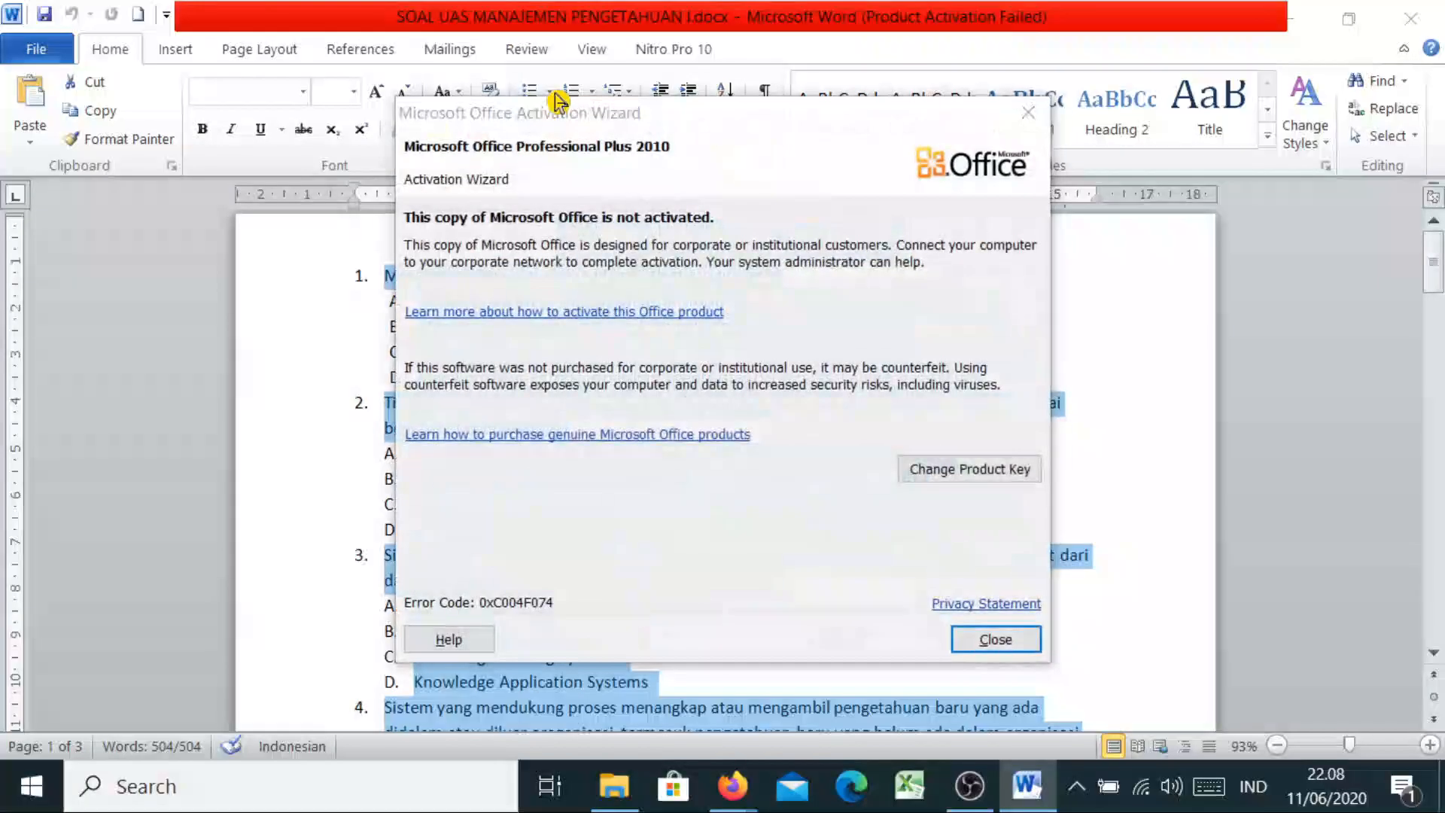
left_click(1032, 125)
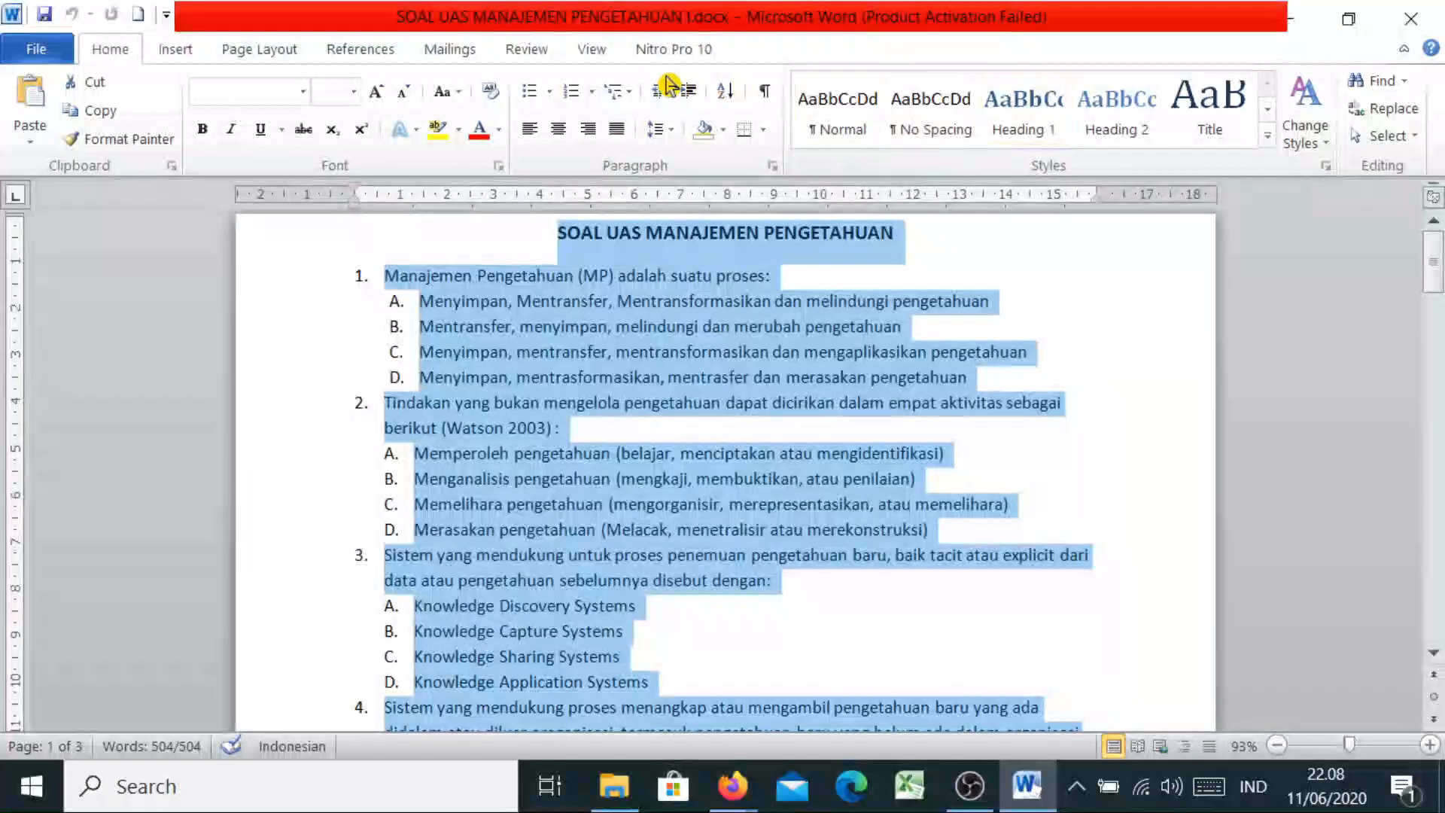
left_click(556, 96)
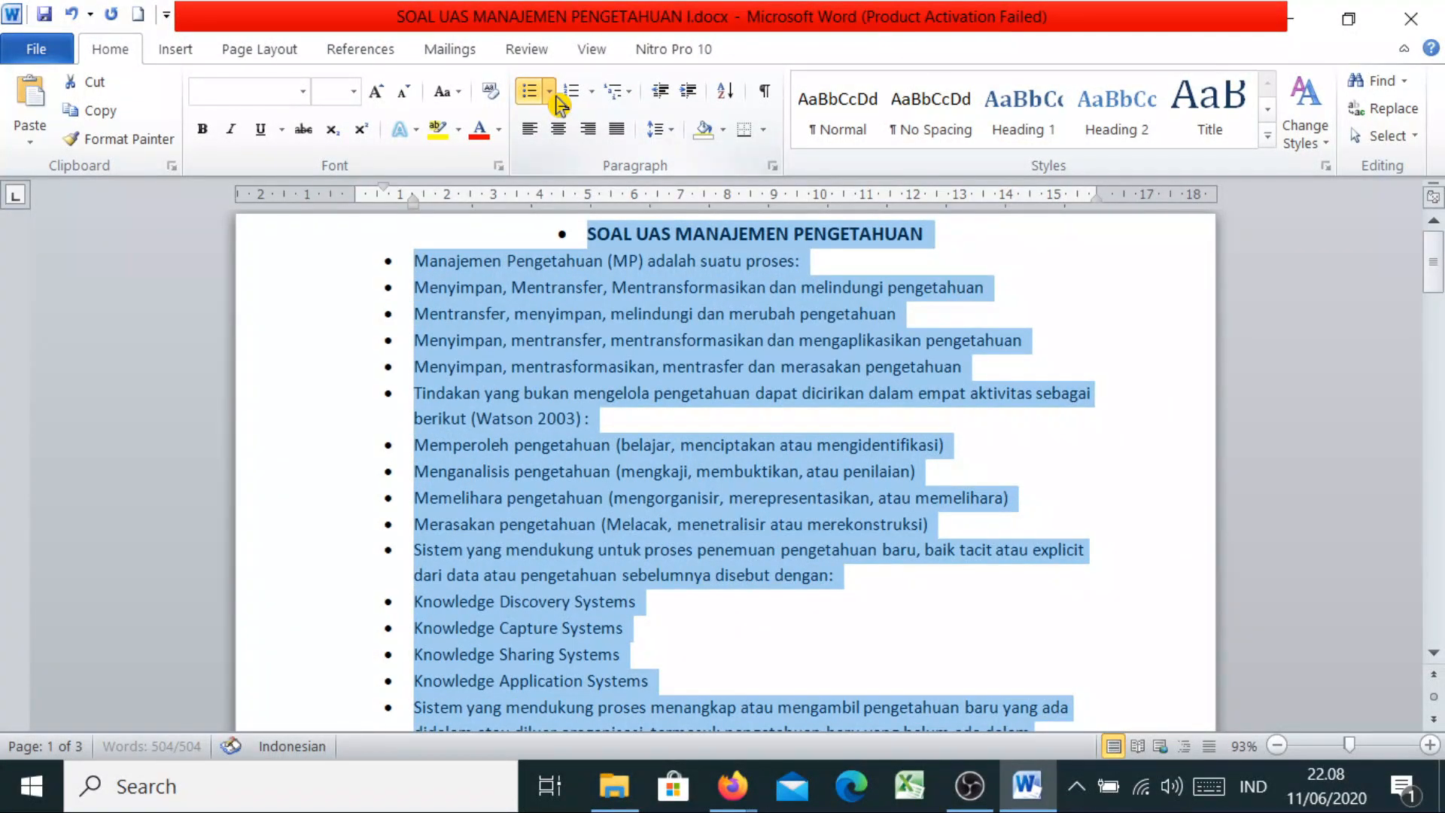
left_click(556, 96)
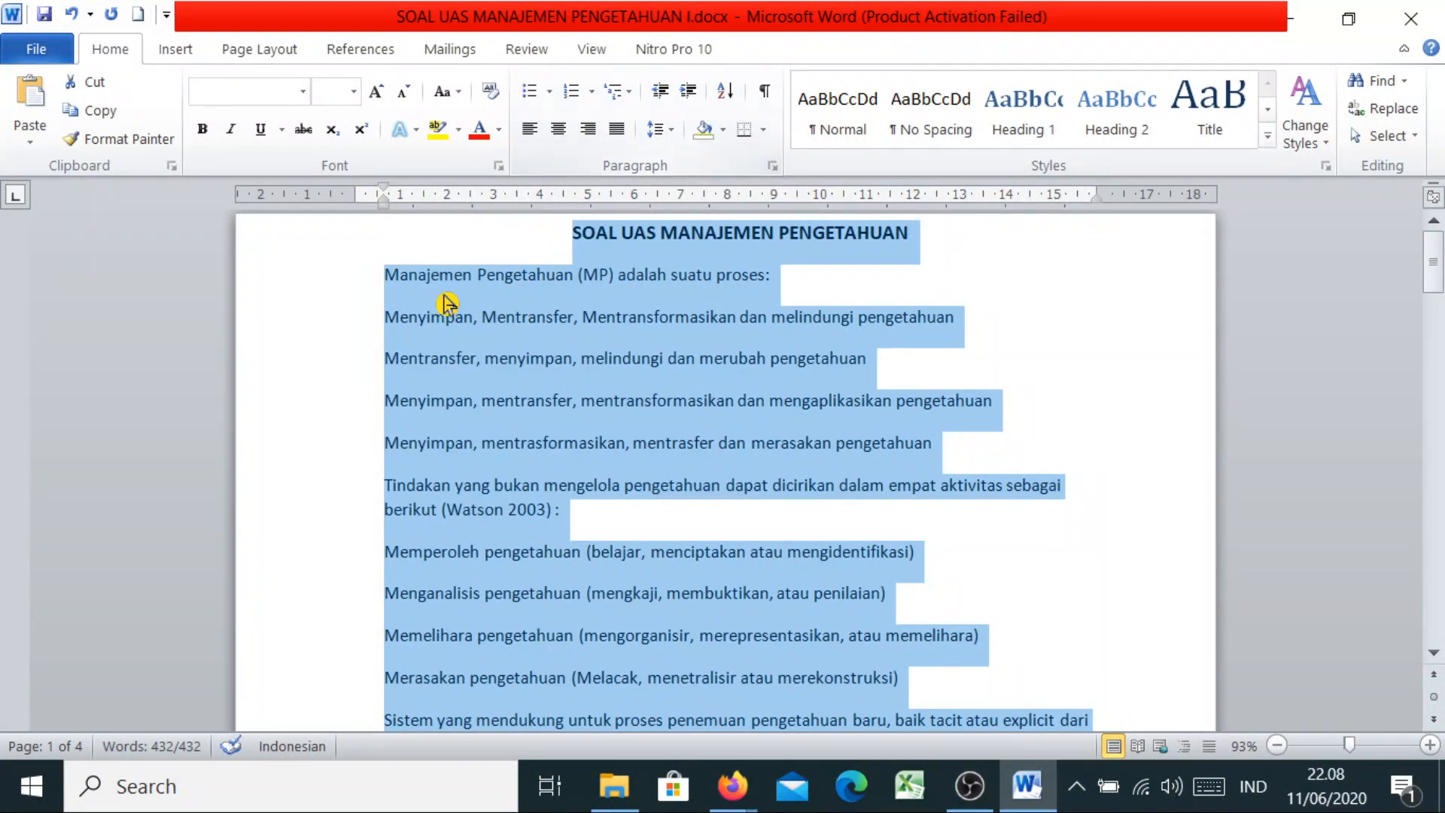
left_click(602, 519)
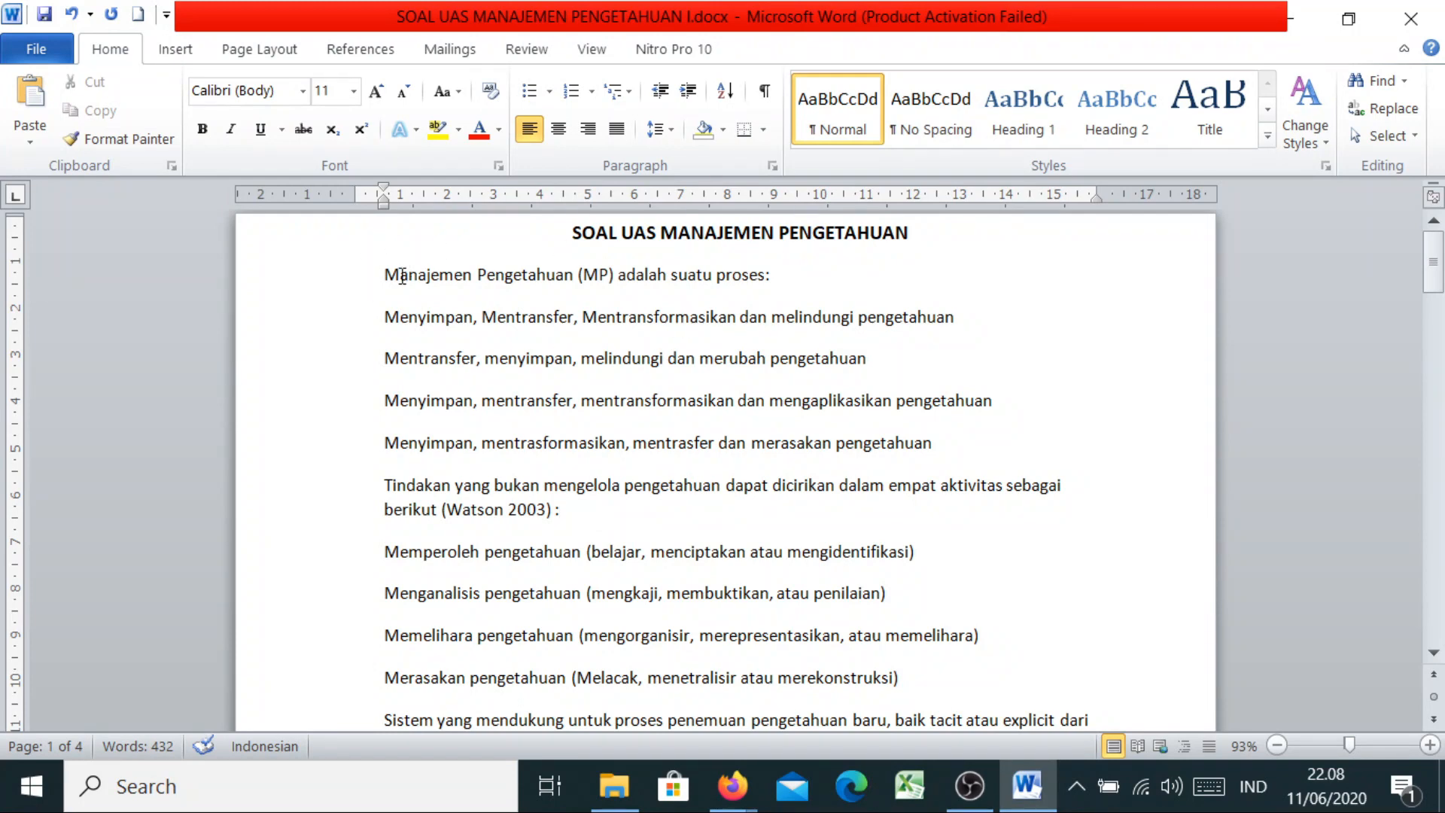
left_click(982, 465)
Paste 'Manajemen Pengetahuan (MP) adalah suatu proses:' from Word as the question title
key("Return")
key("Return")
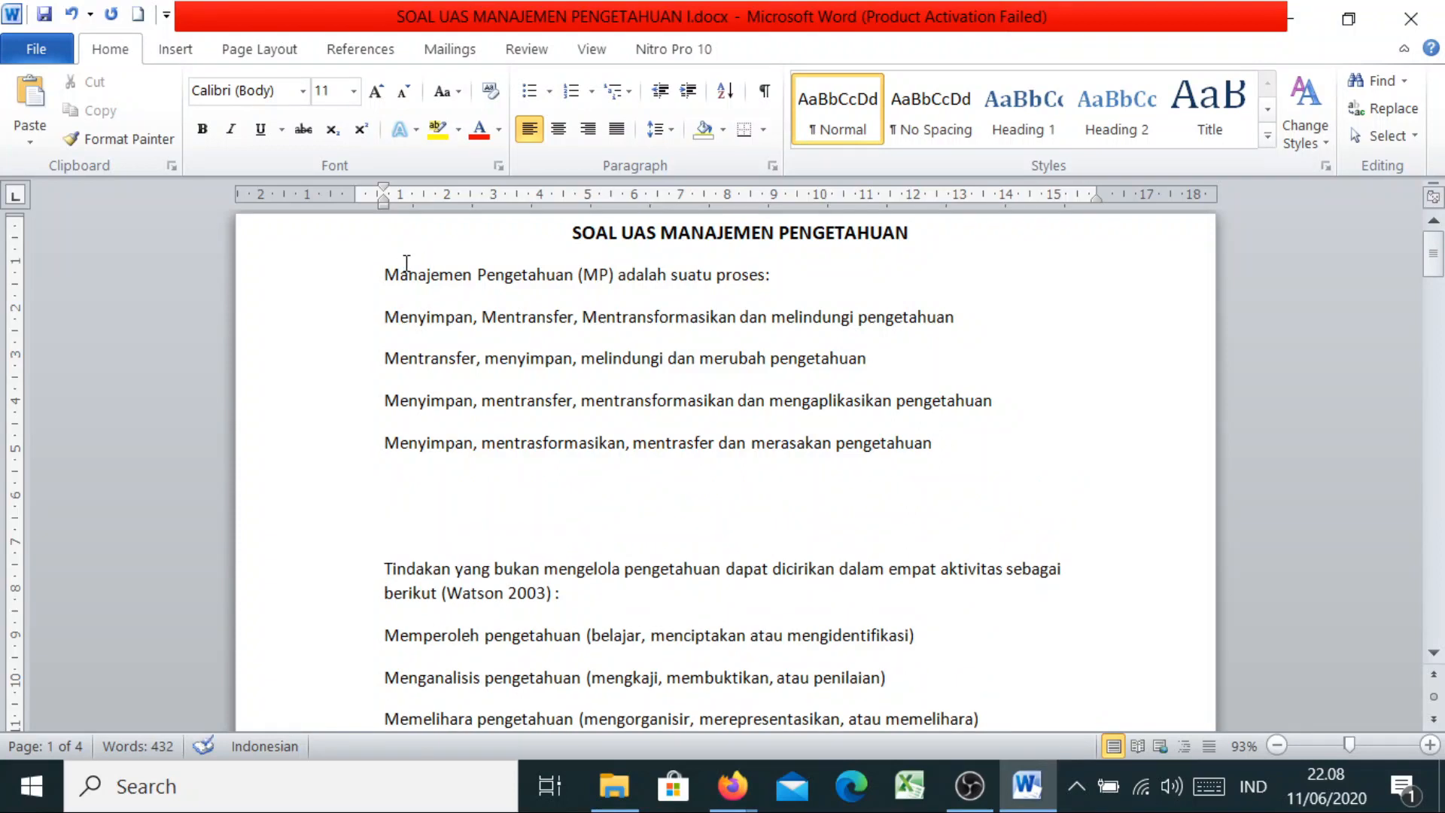
left_click(386, 273)
left_click_drag(386, 272, 775, 279)
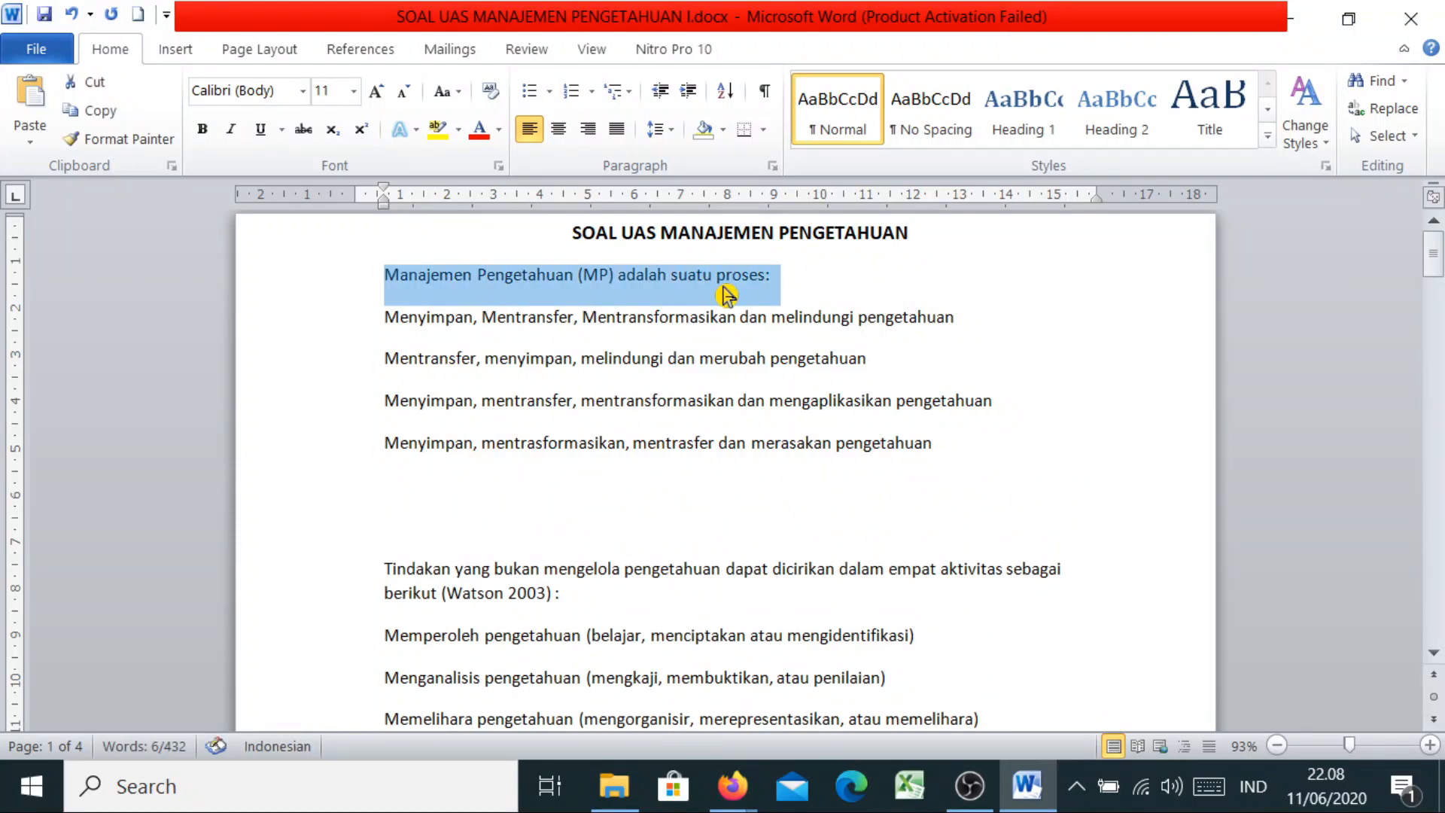
right_click(742, 299)
left_click(771, 326)
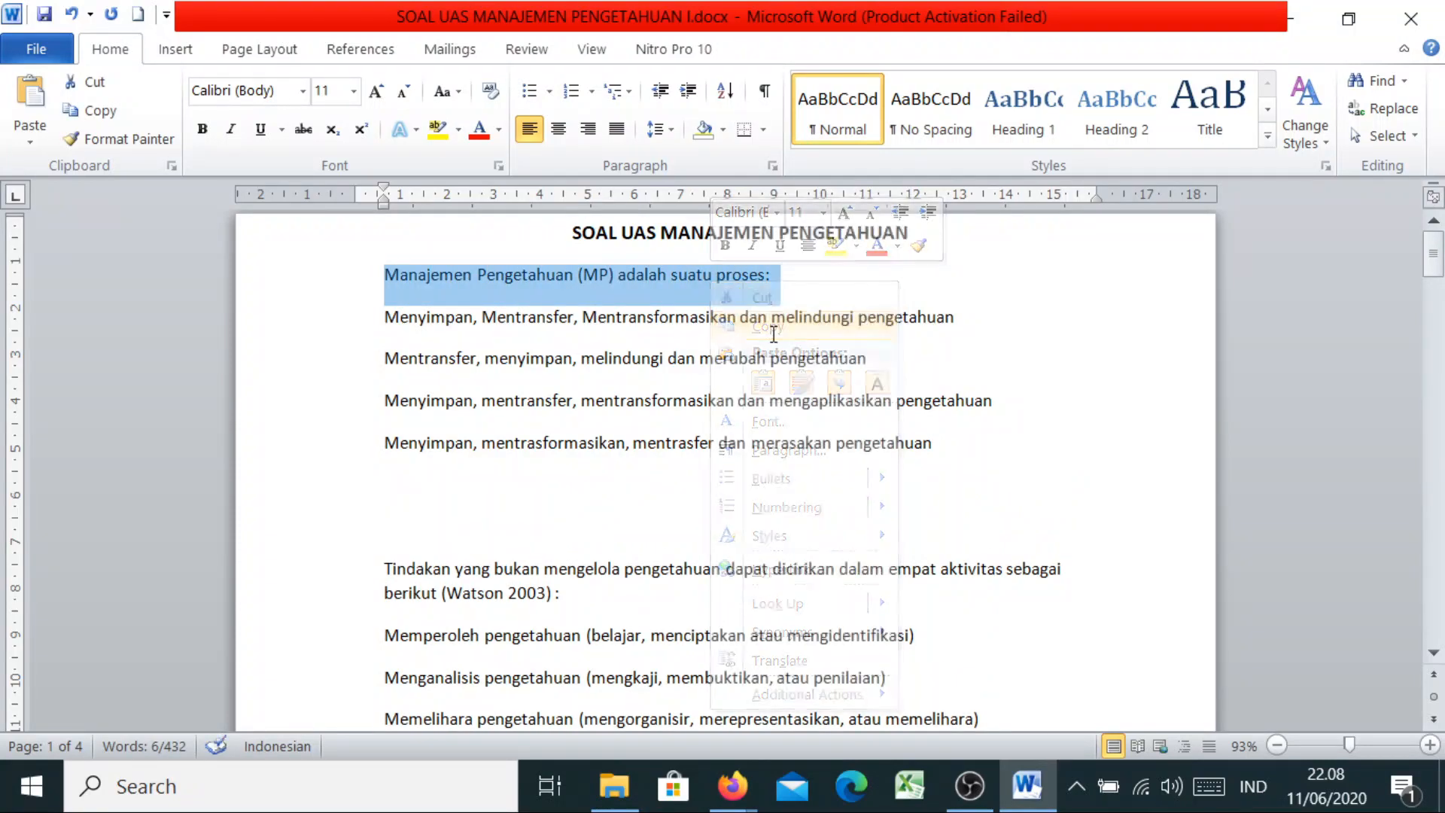
left_click(731, 786)
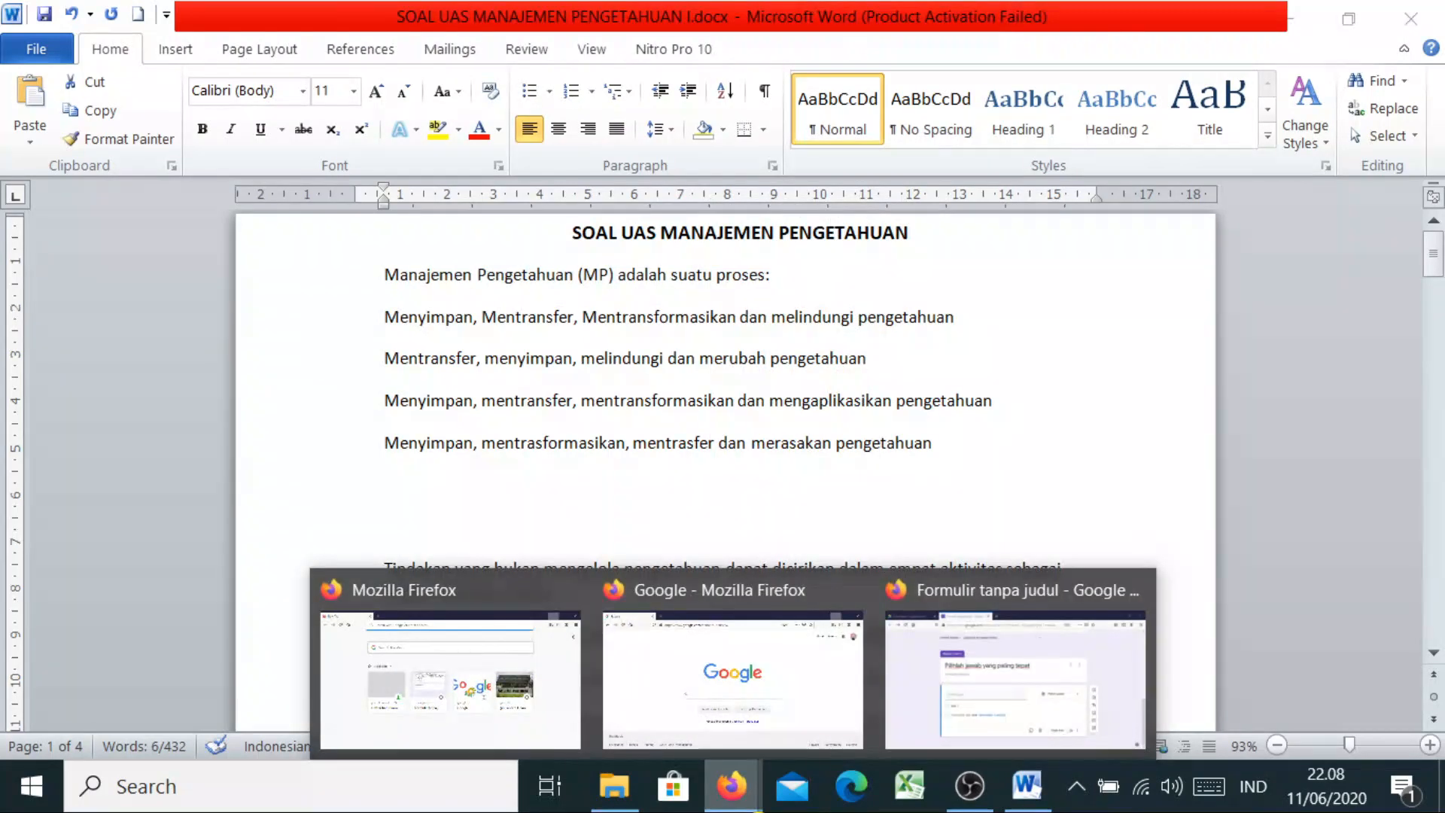
left_click(950, 698)
left_click(409, 463)
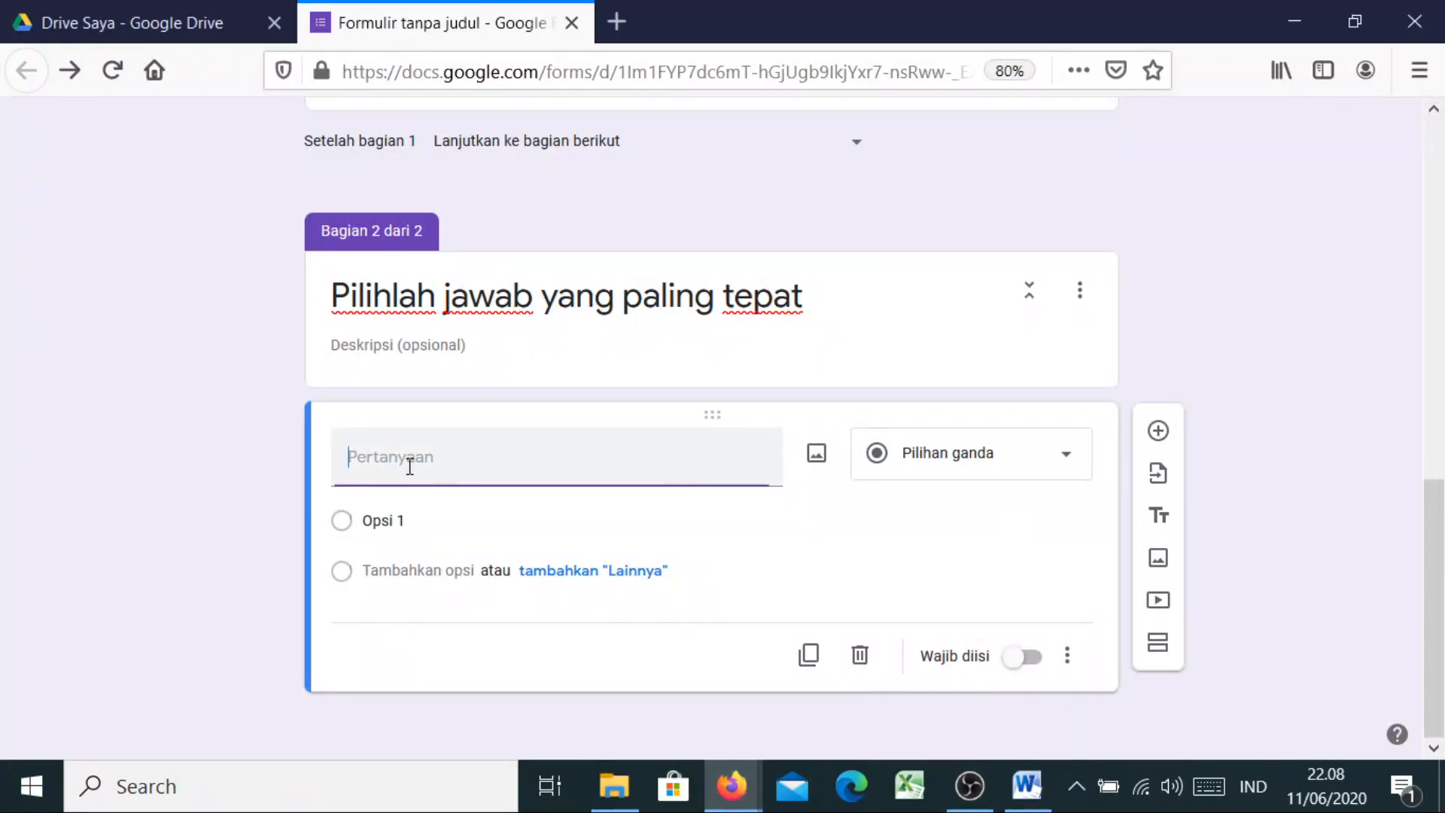
key("ctrl+v")
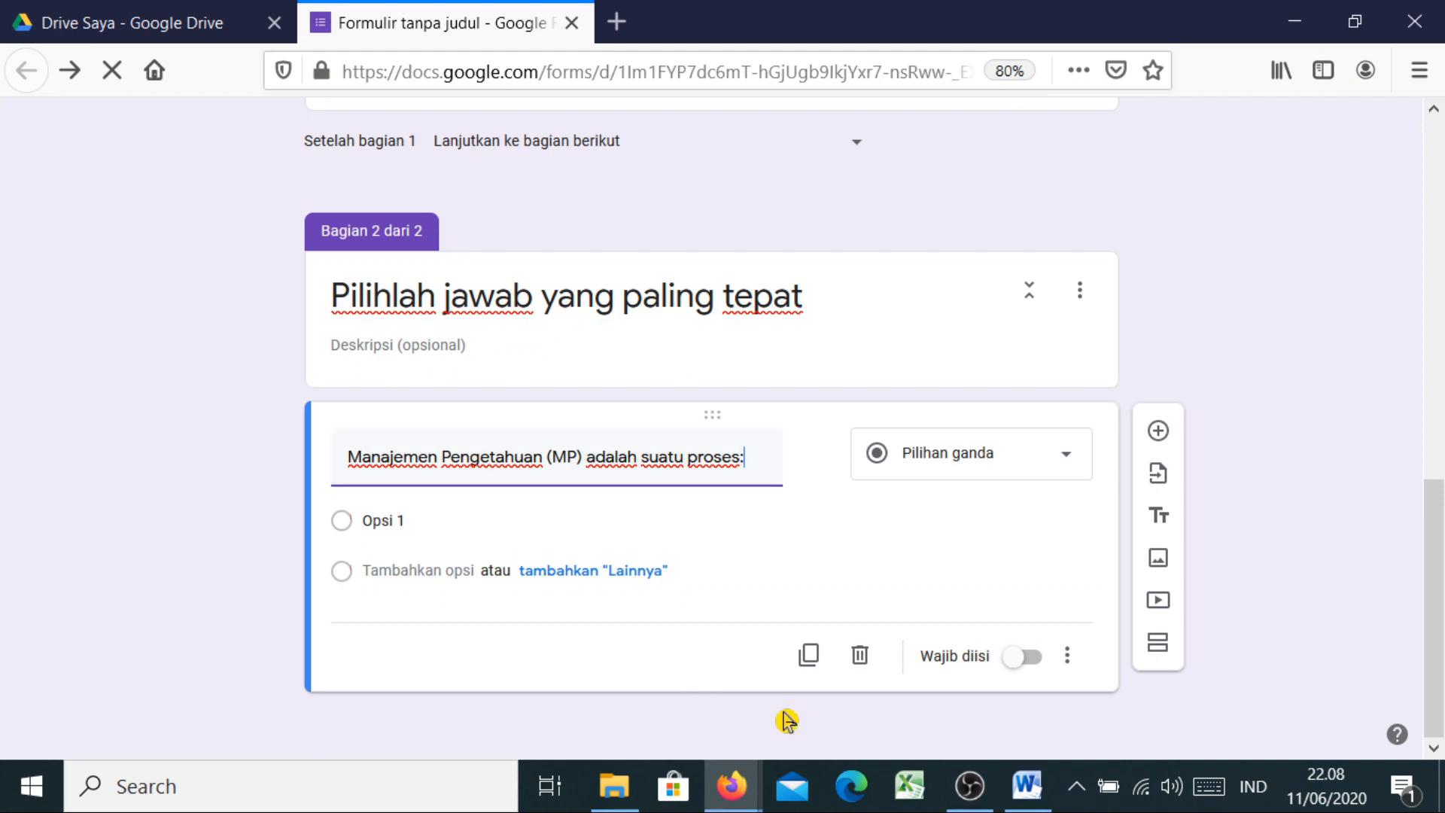
Paste the question's four answer options from Word over Opsi 1, leaving the question optional
left_click(1023, 786)
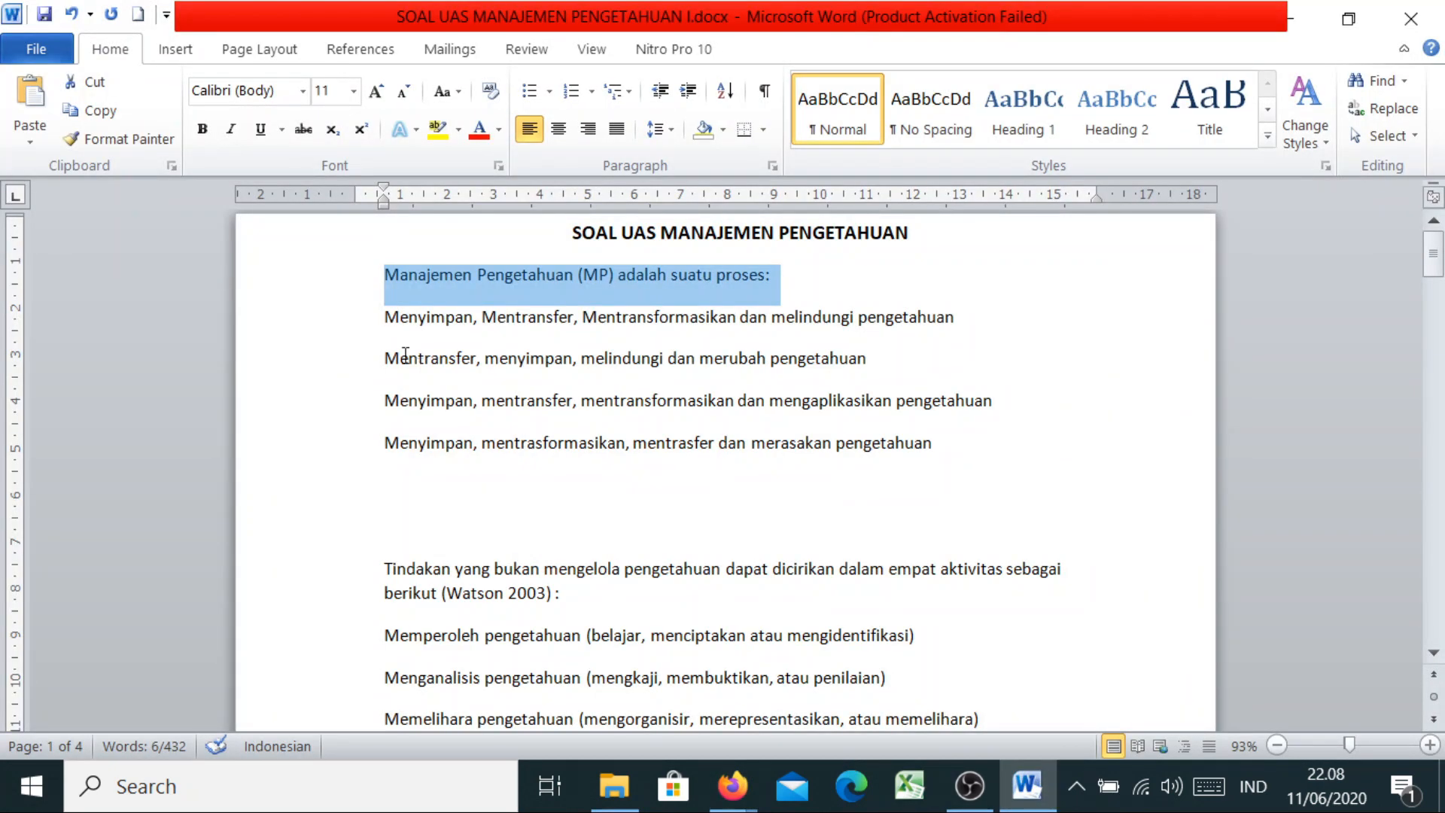
left_click_drag(380, 328, 973, 469)
right_click(756, 425)
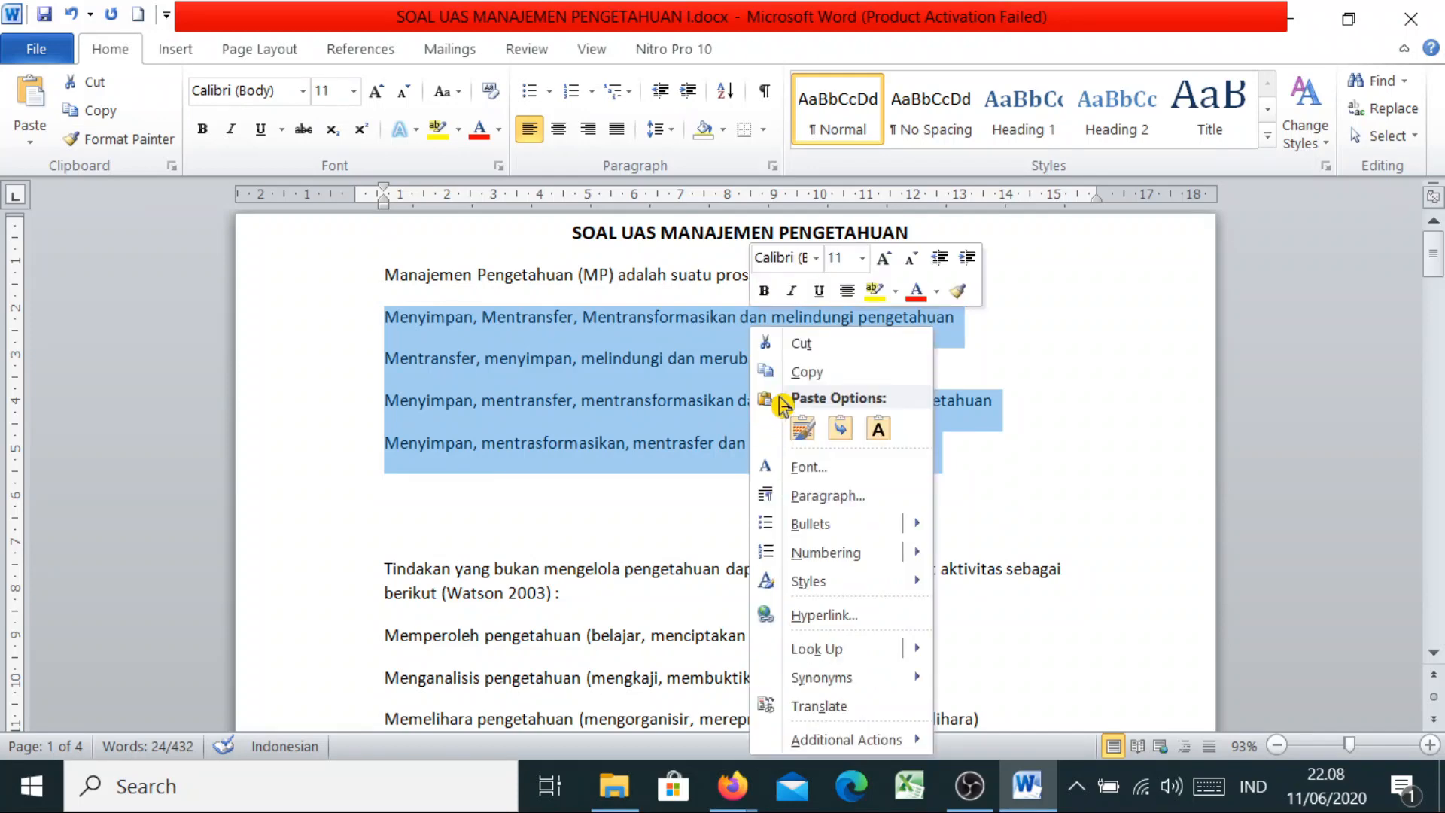
left_click(819, 376)
left_click(732, 785)
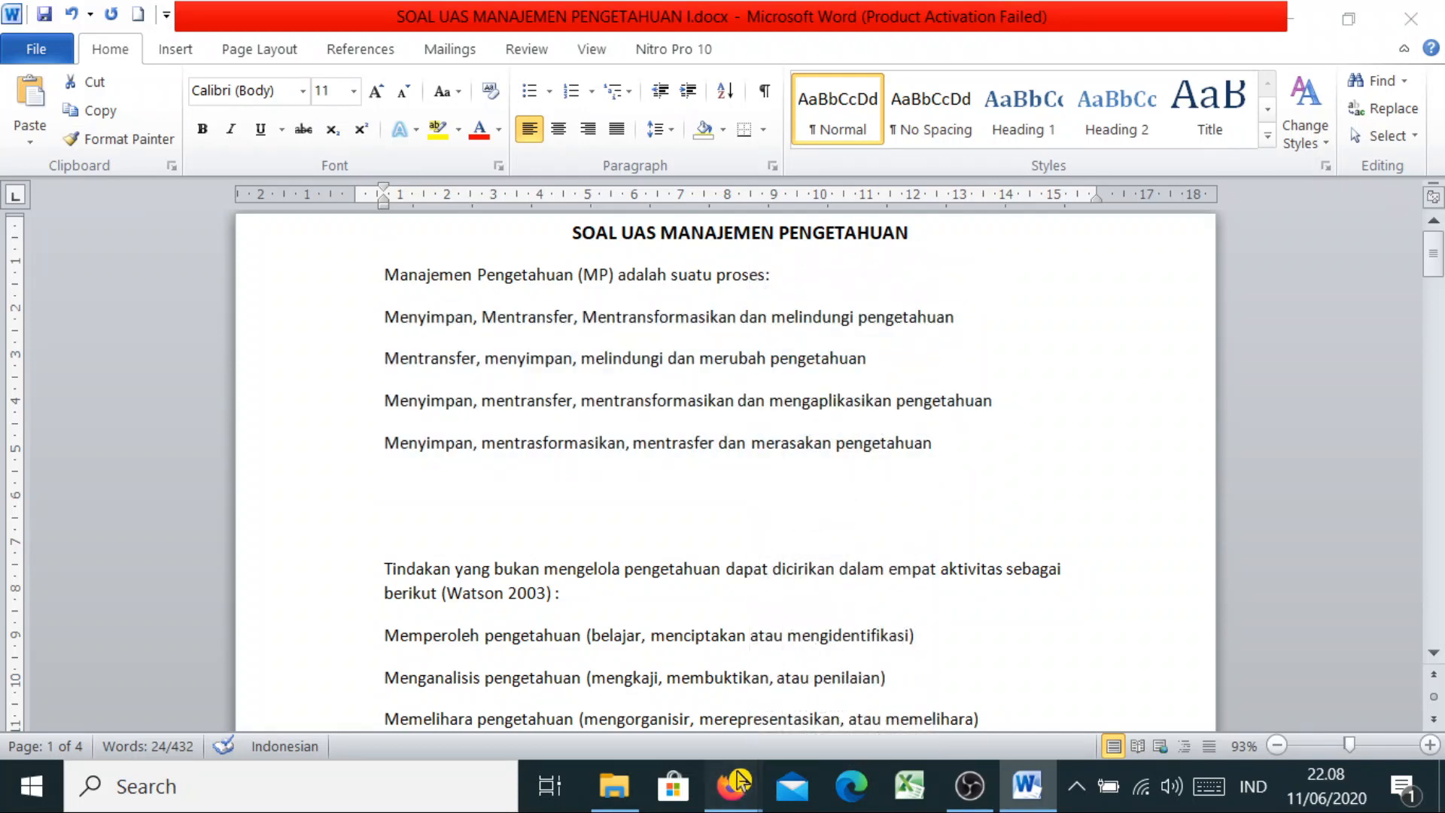
left_click(918, 700)
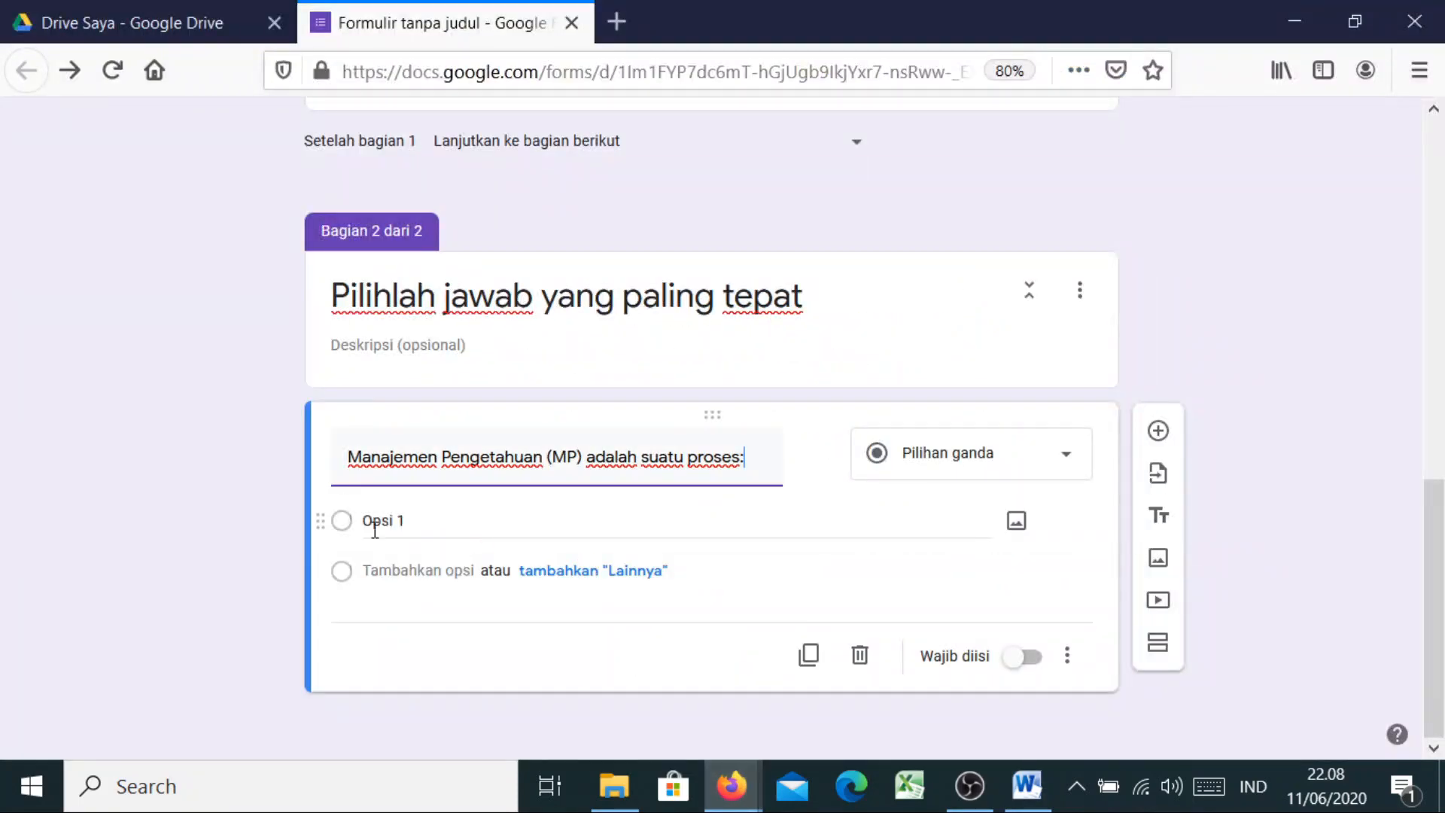
left_click(369, 521)
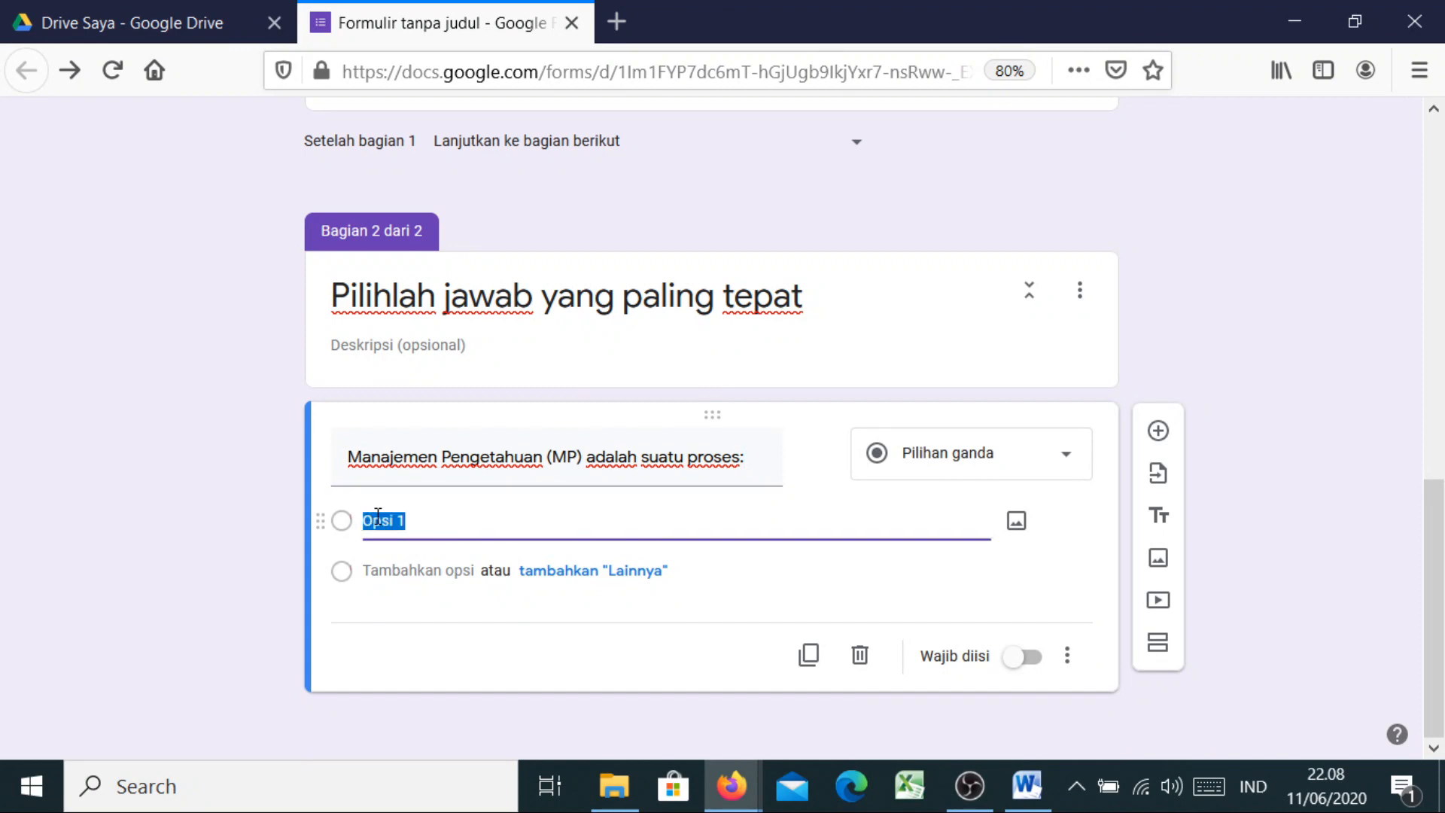
key("ctrl+v")
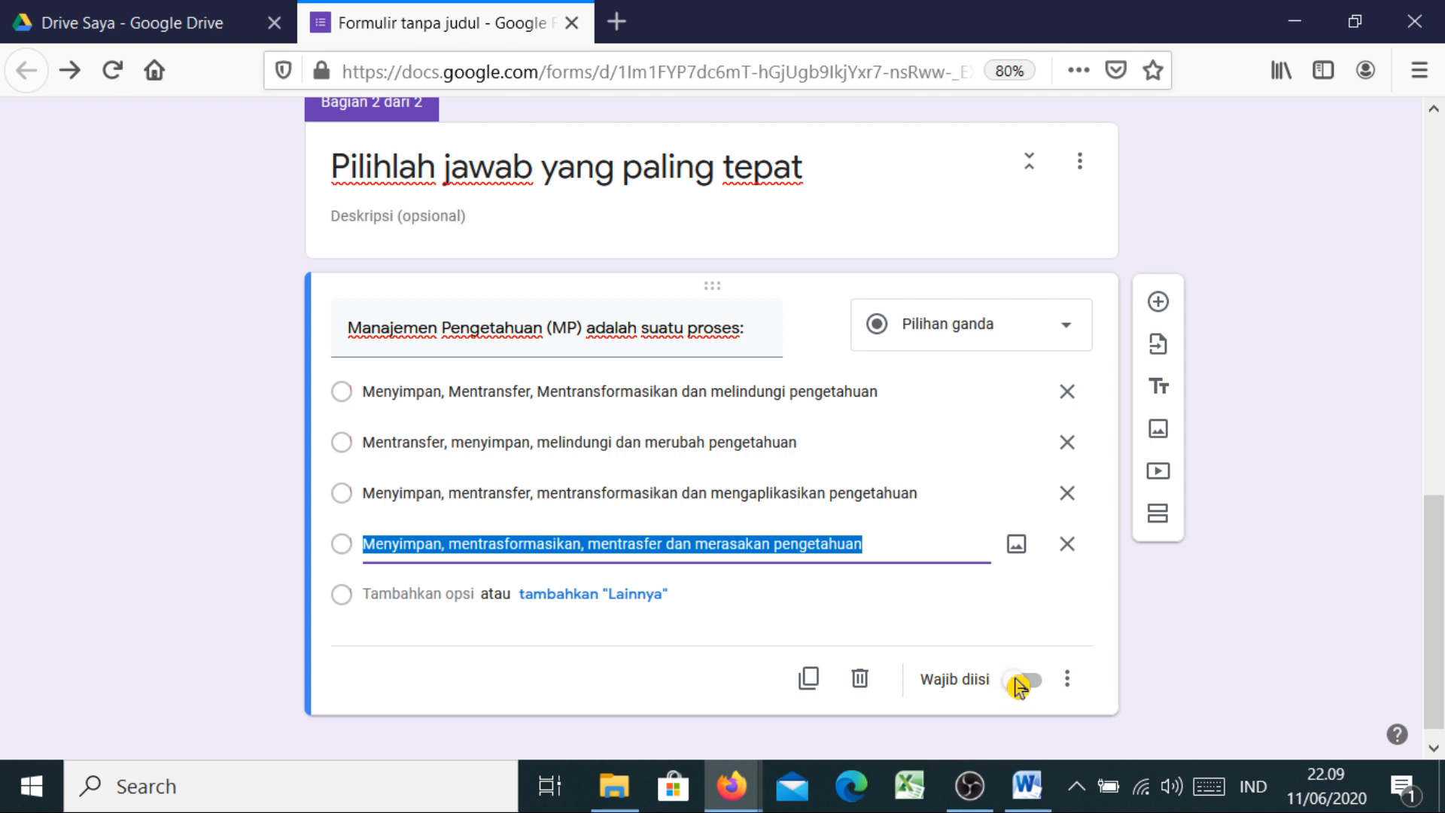
left_click(1019, 693)
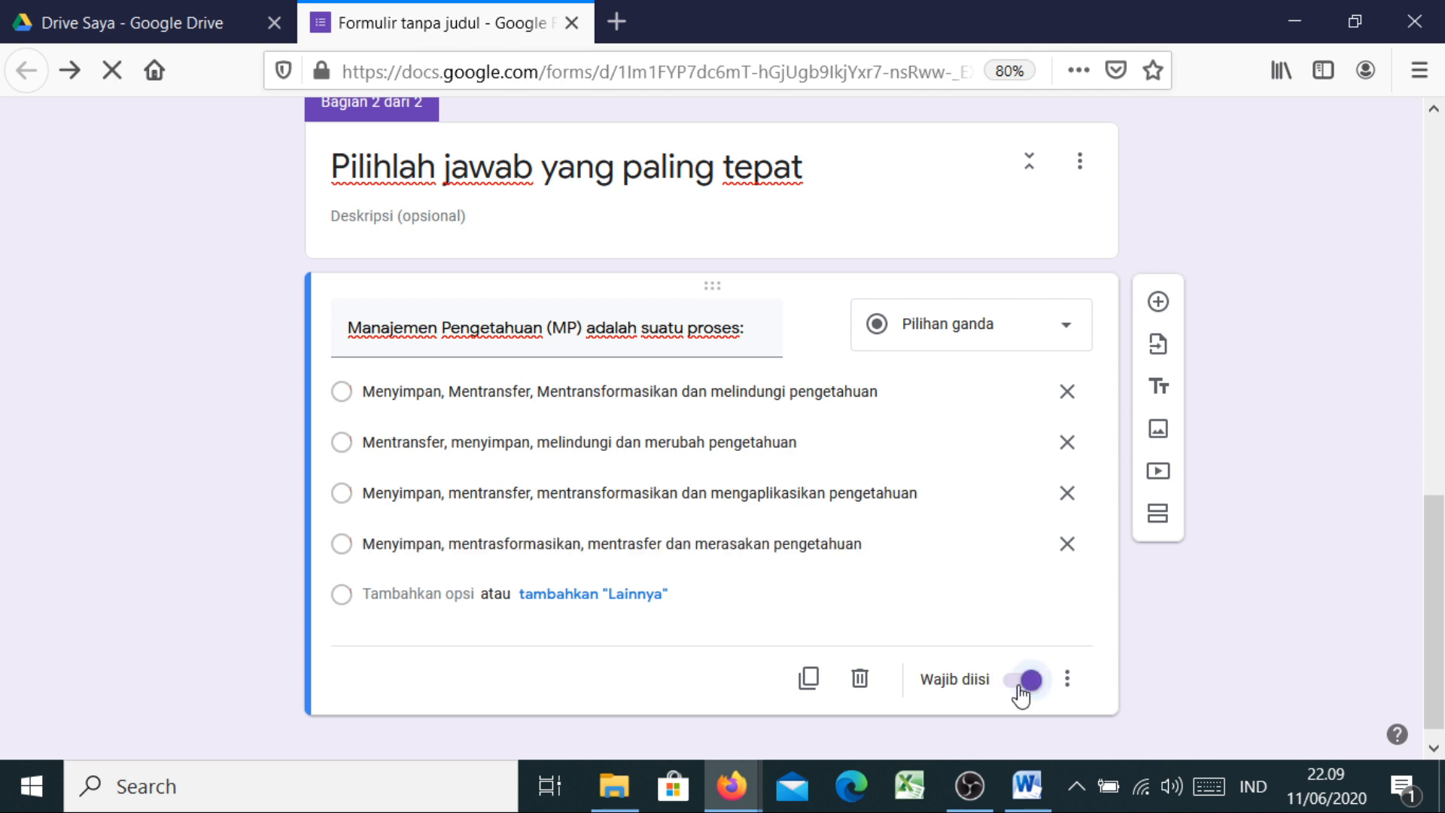
left_click(1027, 682)
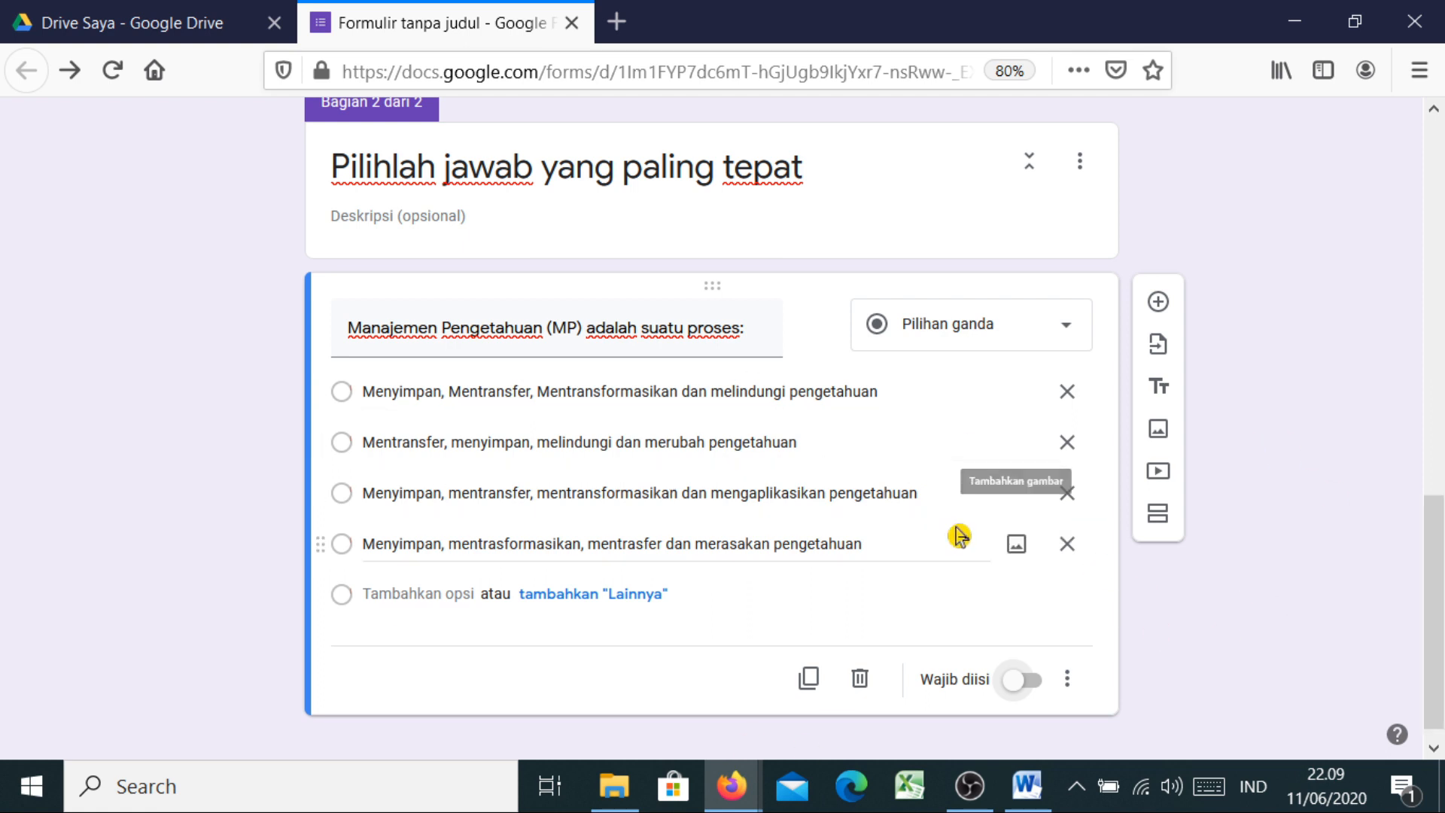
left_click_drag(1441, 600, 1441, 219)
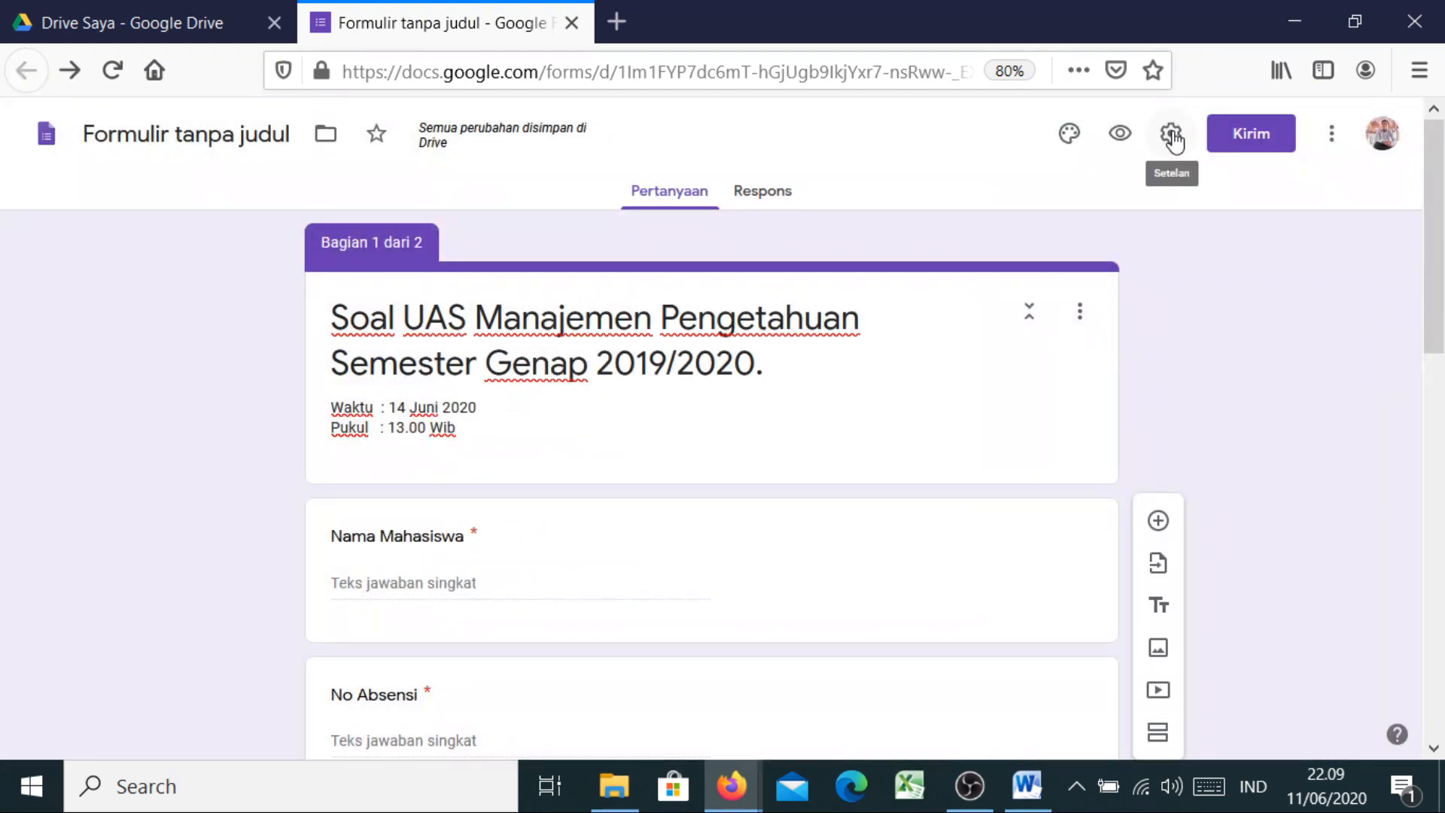
Switch on 'Jadikan ini sebagai kuis' under Settings > Kuis and adjust the grade release option
left_click(1187, 143)
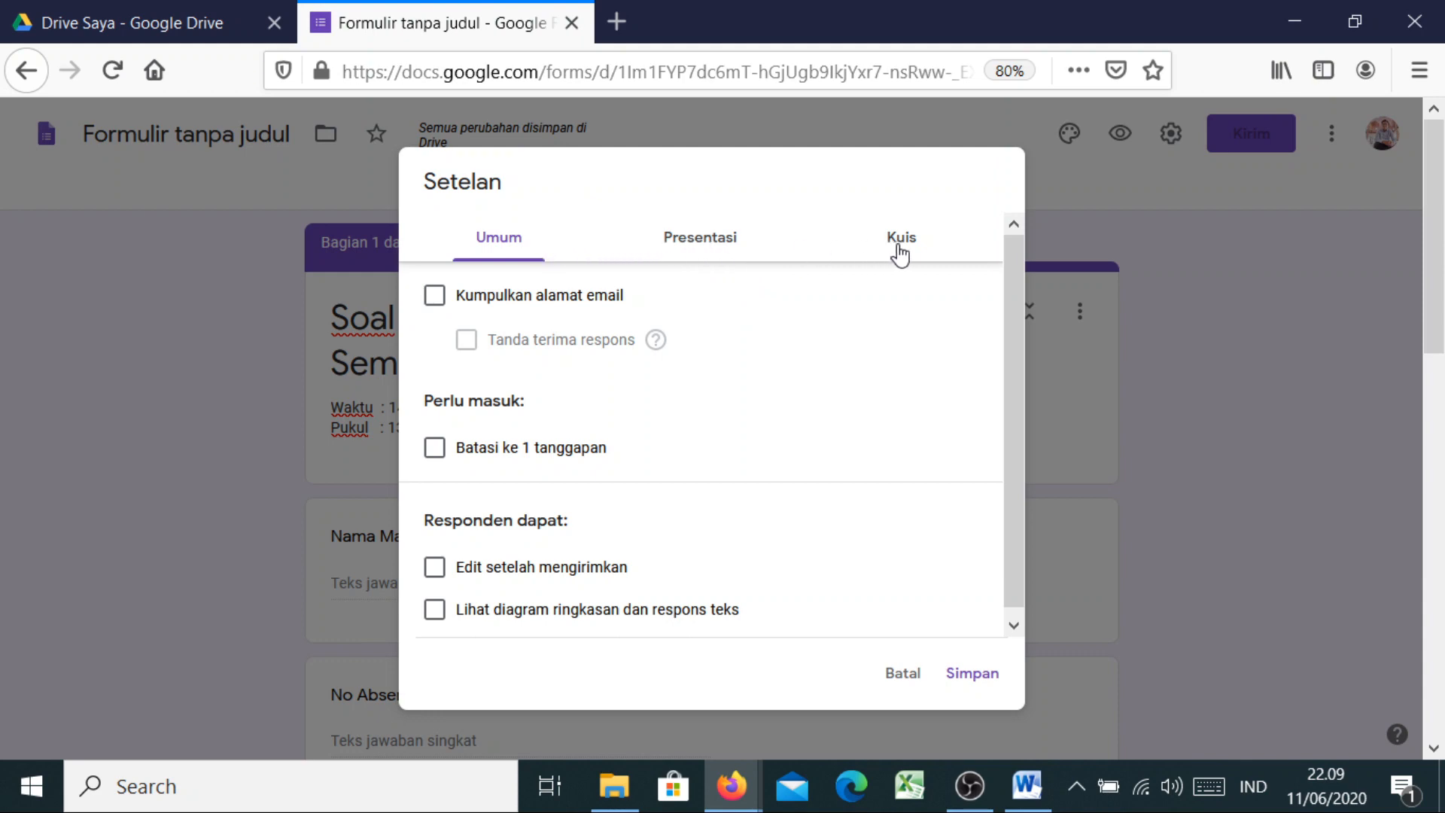
left_click(841, 236)
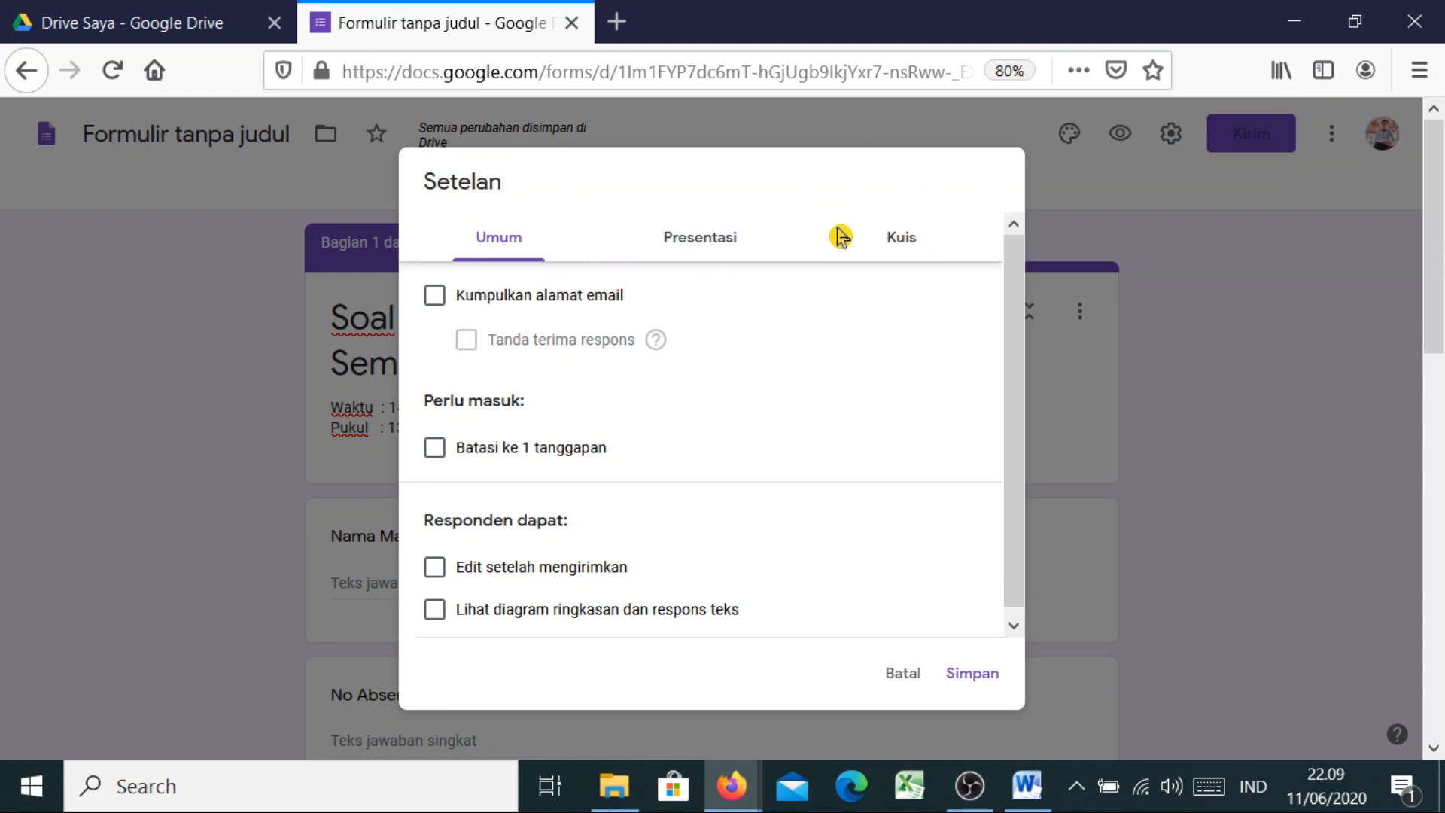
left_click(914, 256)
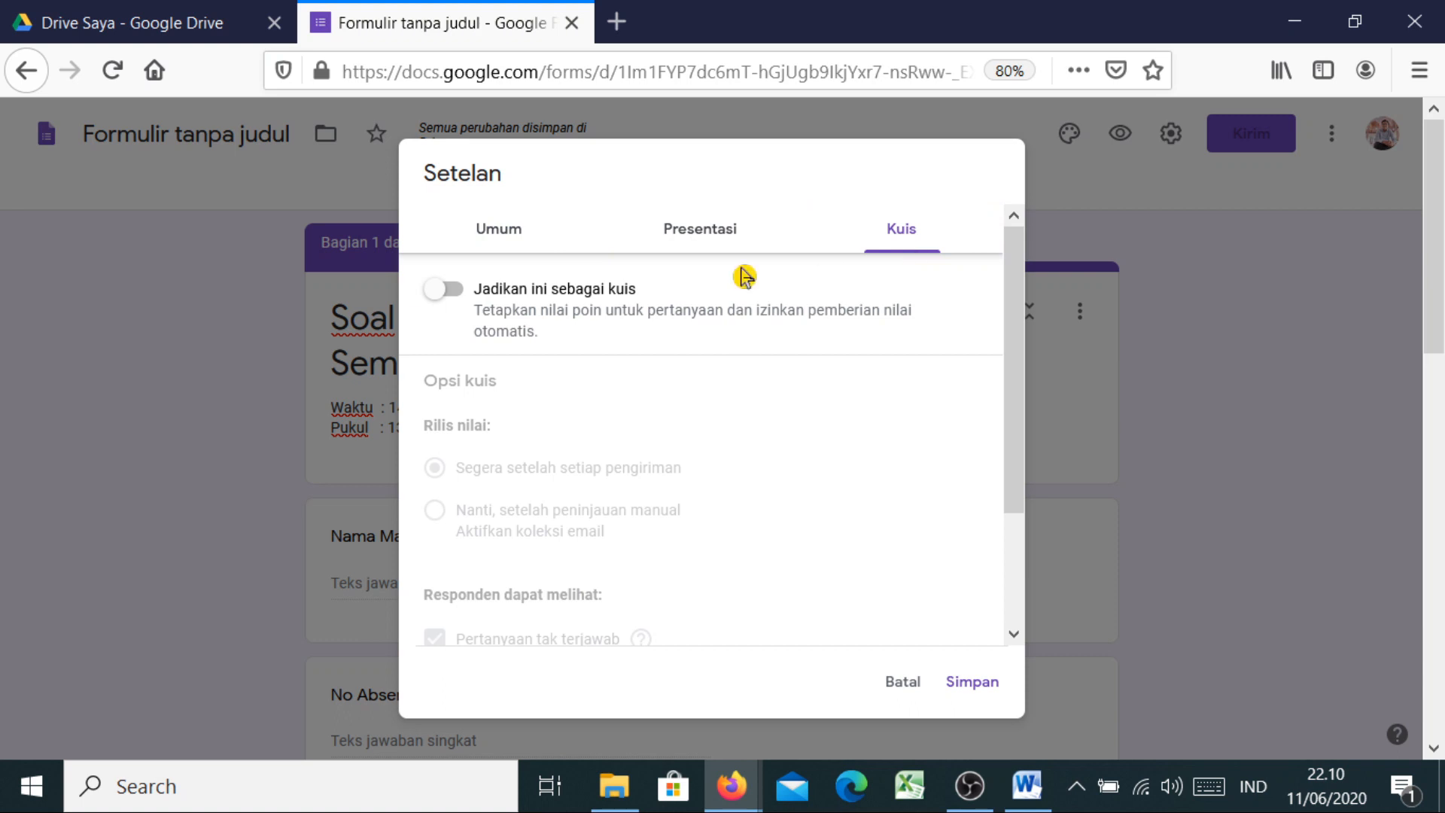
left_click(438, 303)
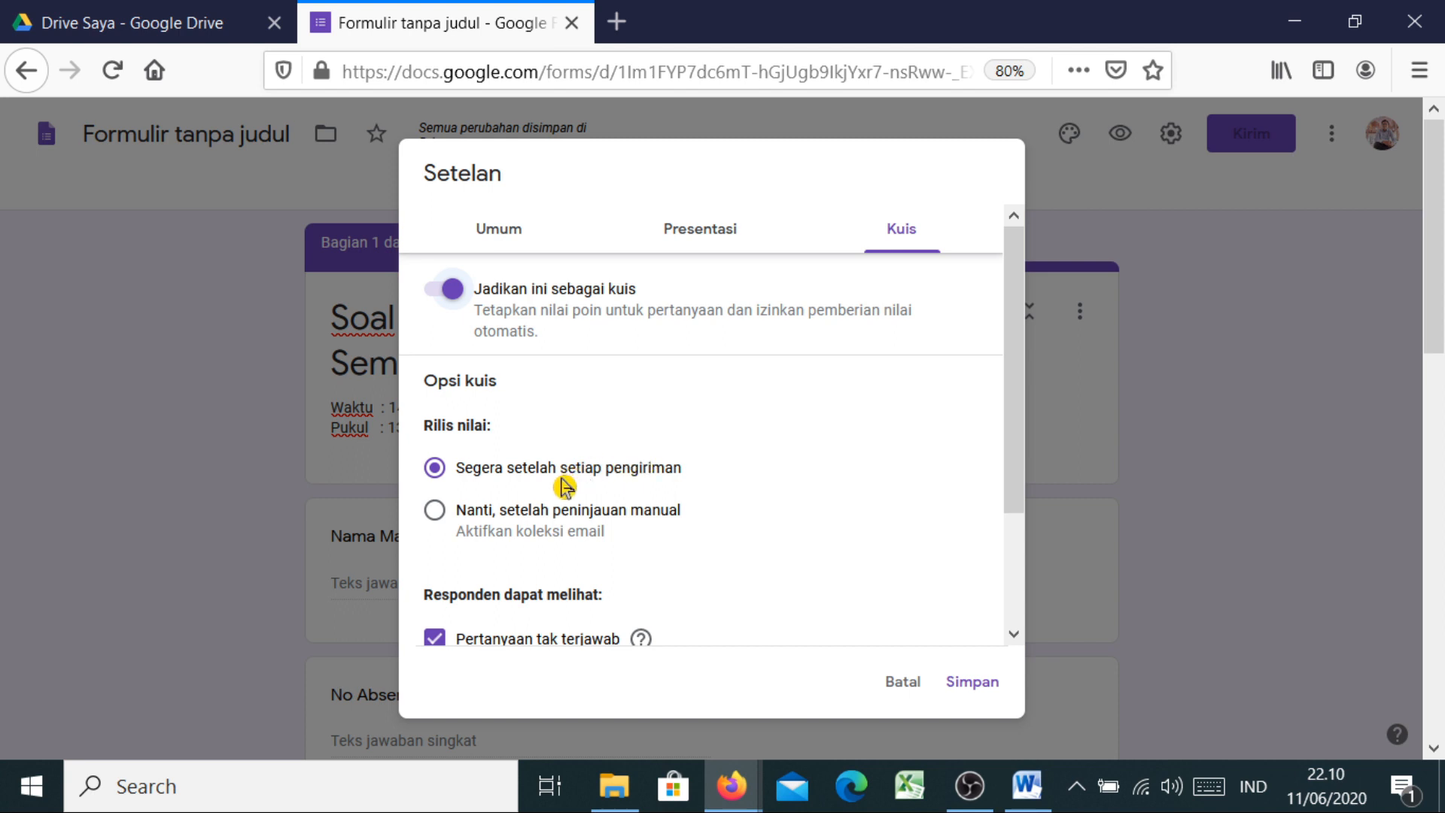
left_click(436, 513)
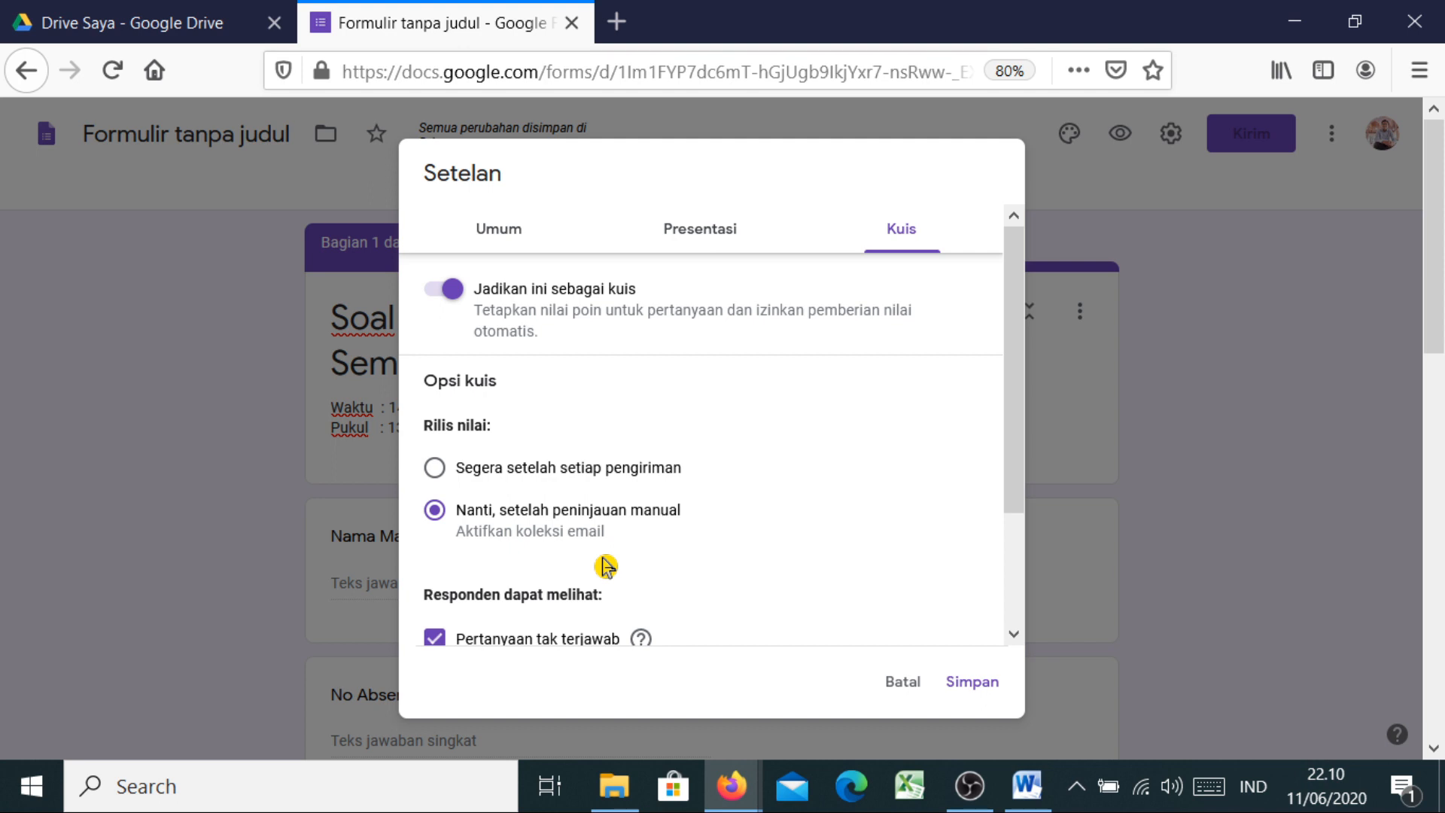
Release grades immediately after each submission, keeping missed questions, correct answers and point values visible
left_click(435, 468)
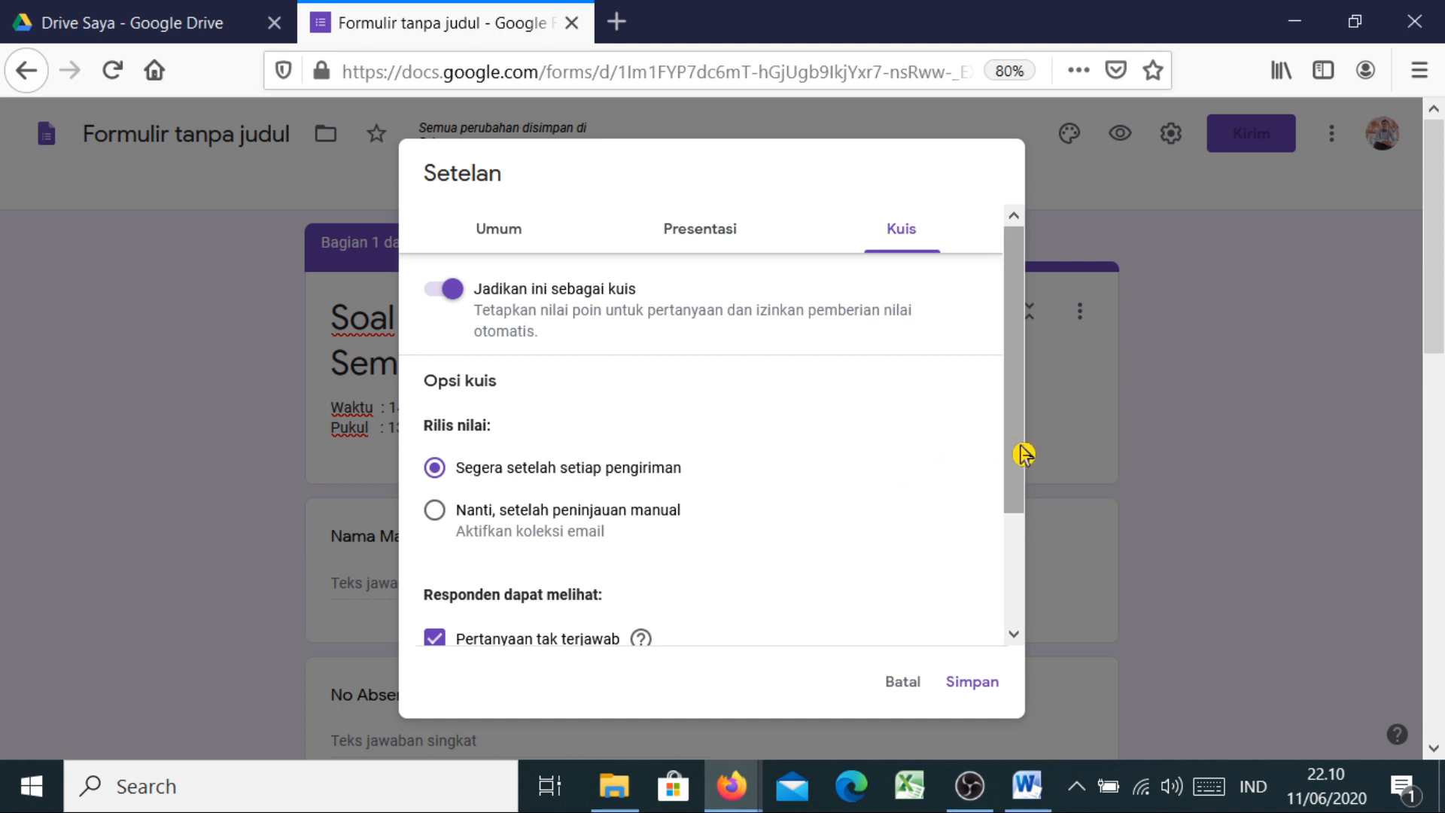
left_click_drag(1024, 454, 1009, 573)
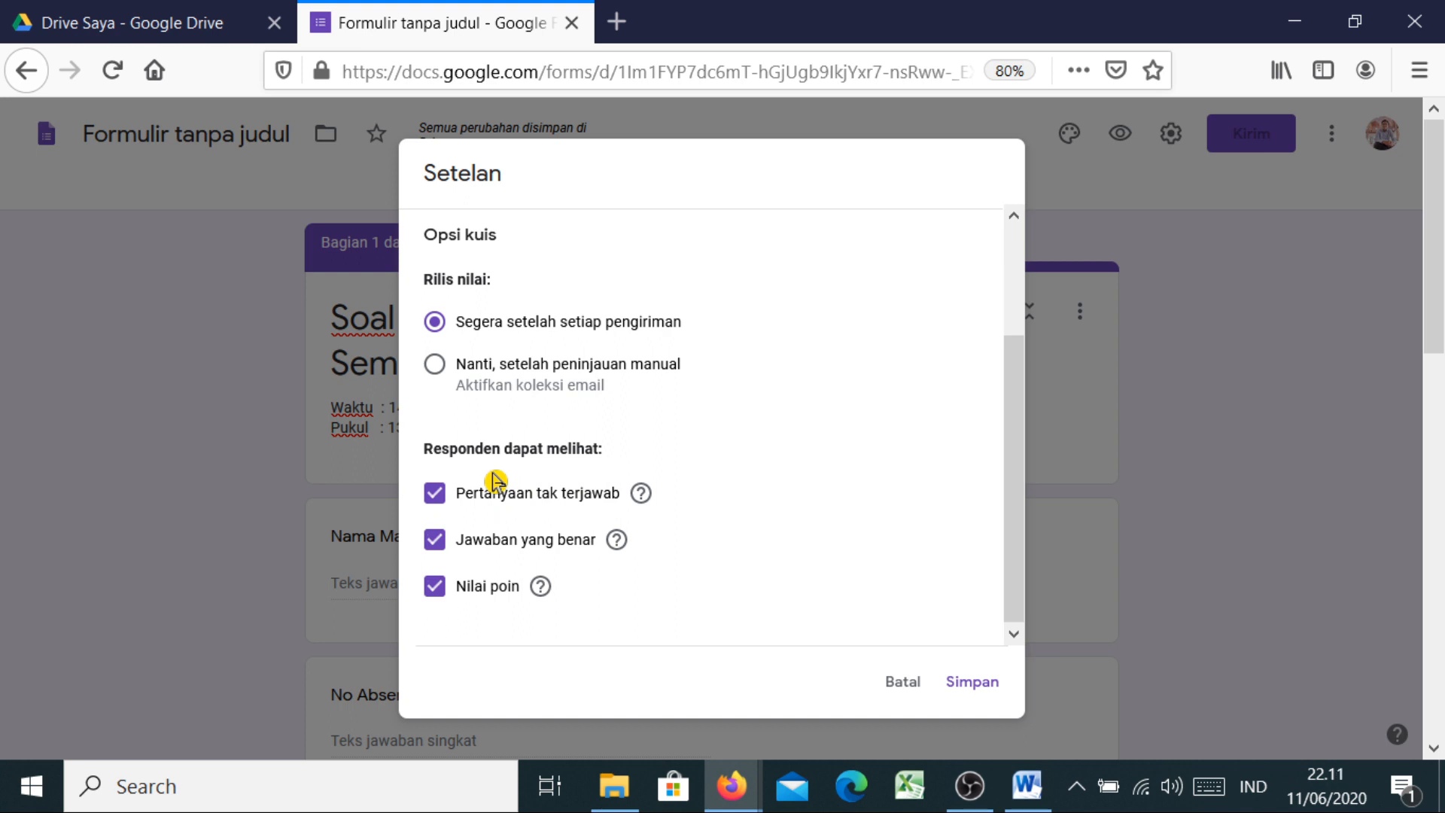
left_click(436, 499)
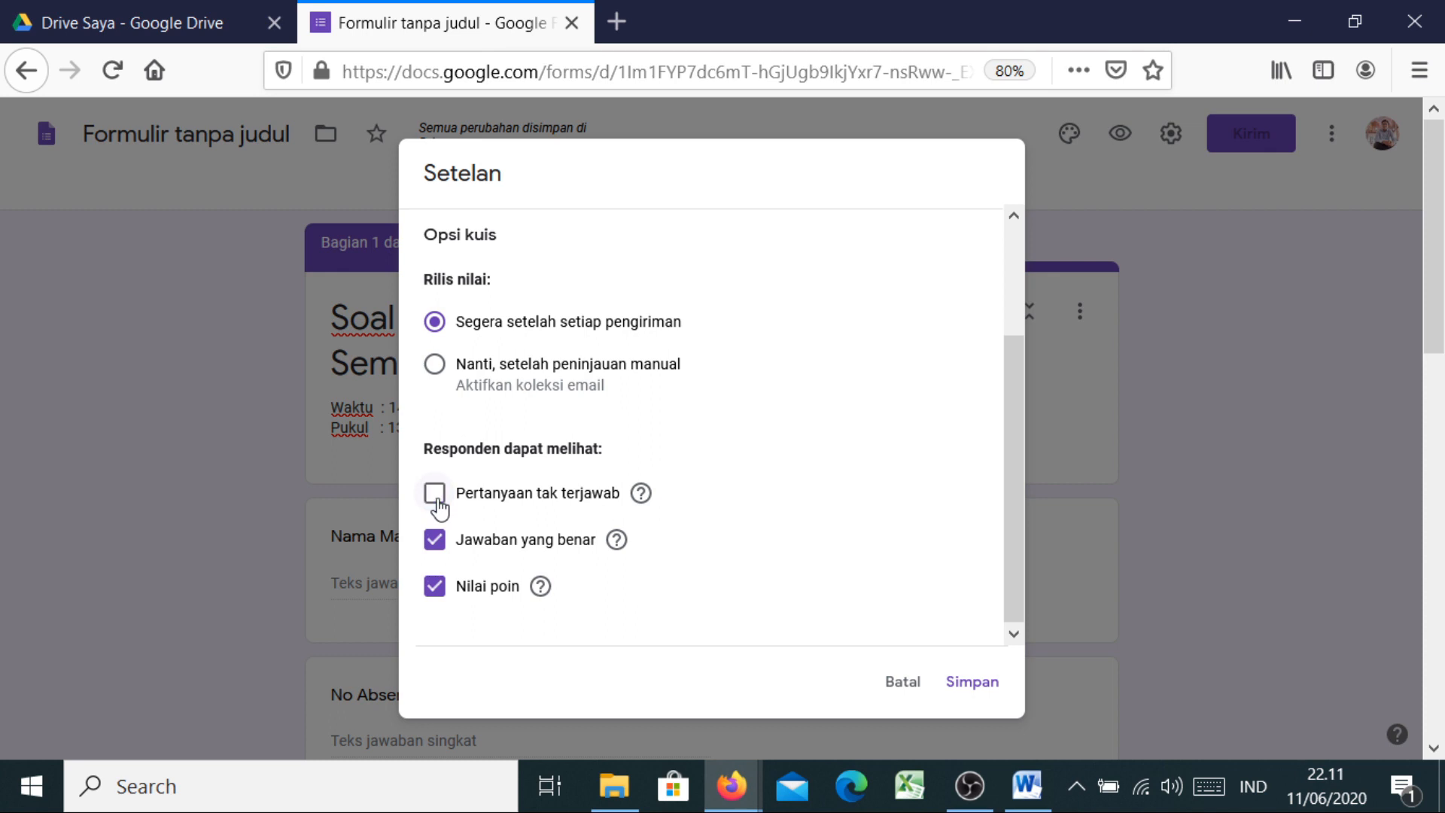
left_click(437, 500)
left_click(435, 546)
left_click(437, 546)
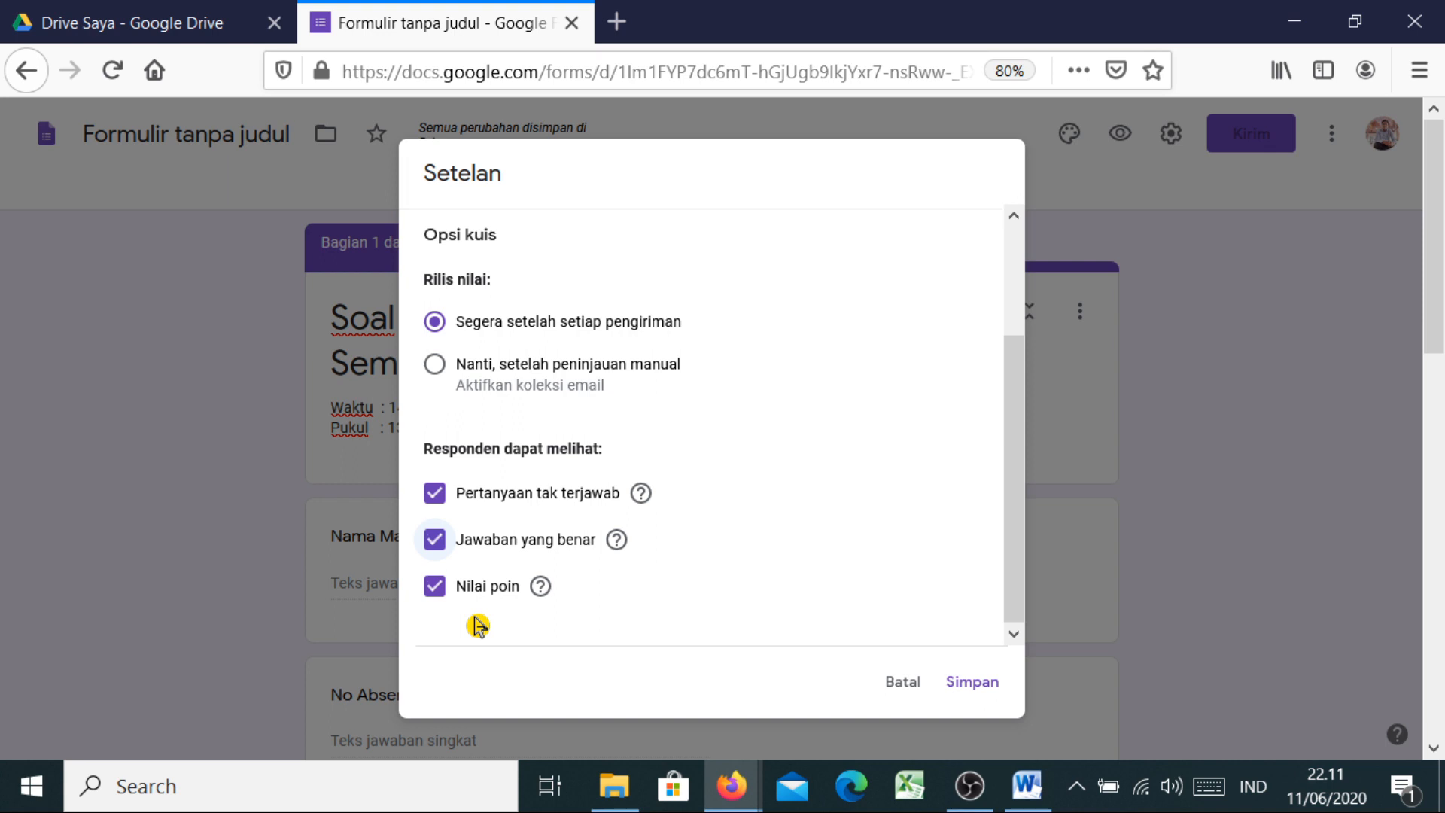
left_click(435, 593)
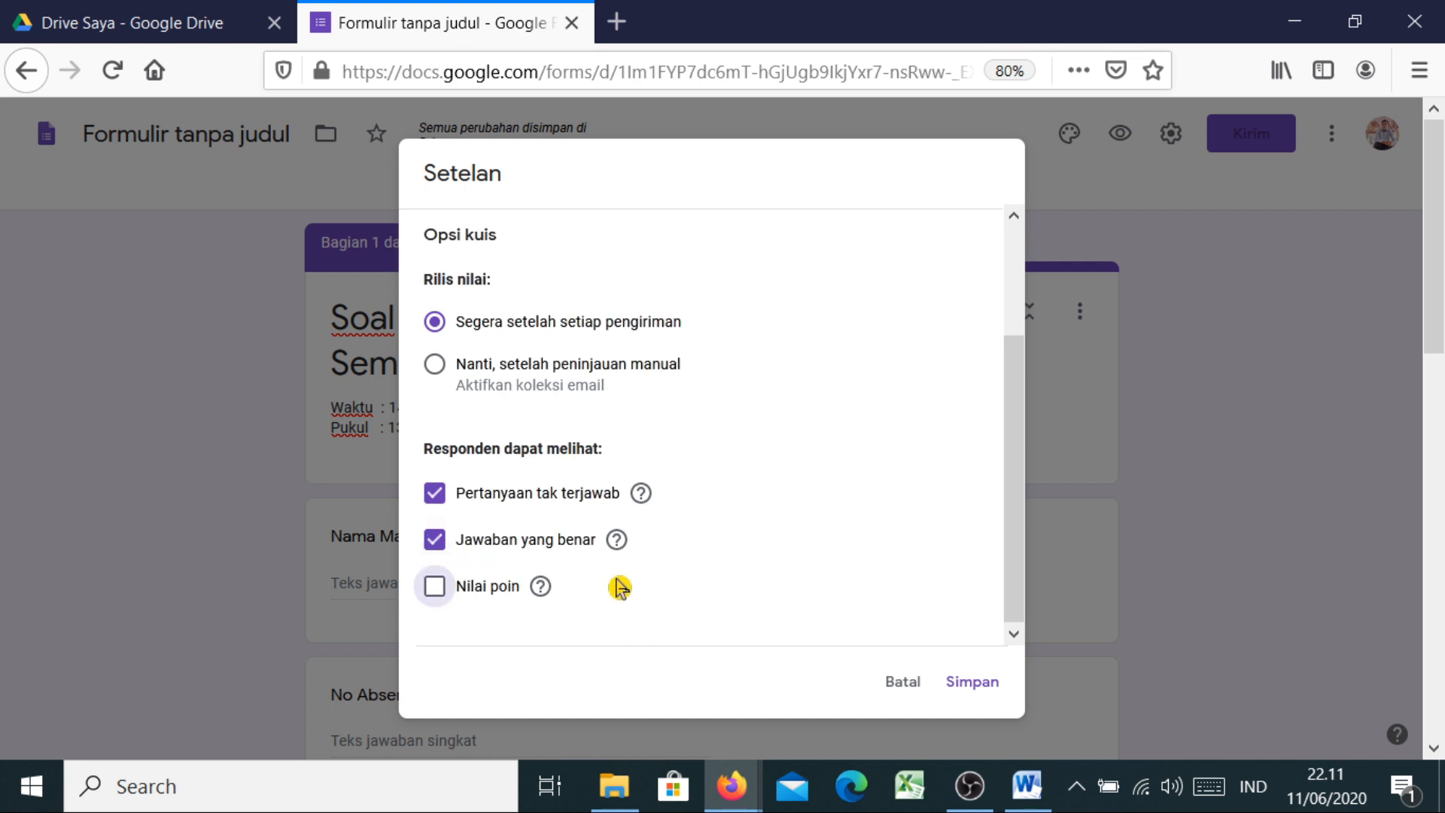
left_click(437, 596)
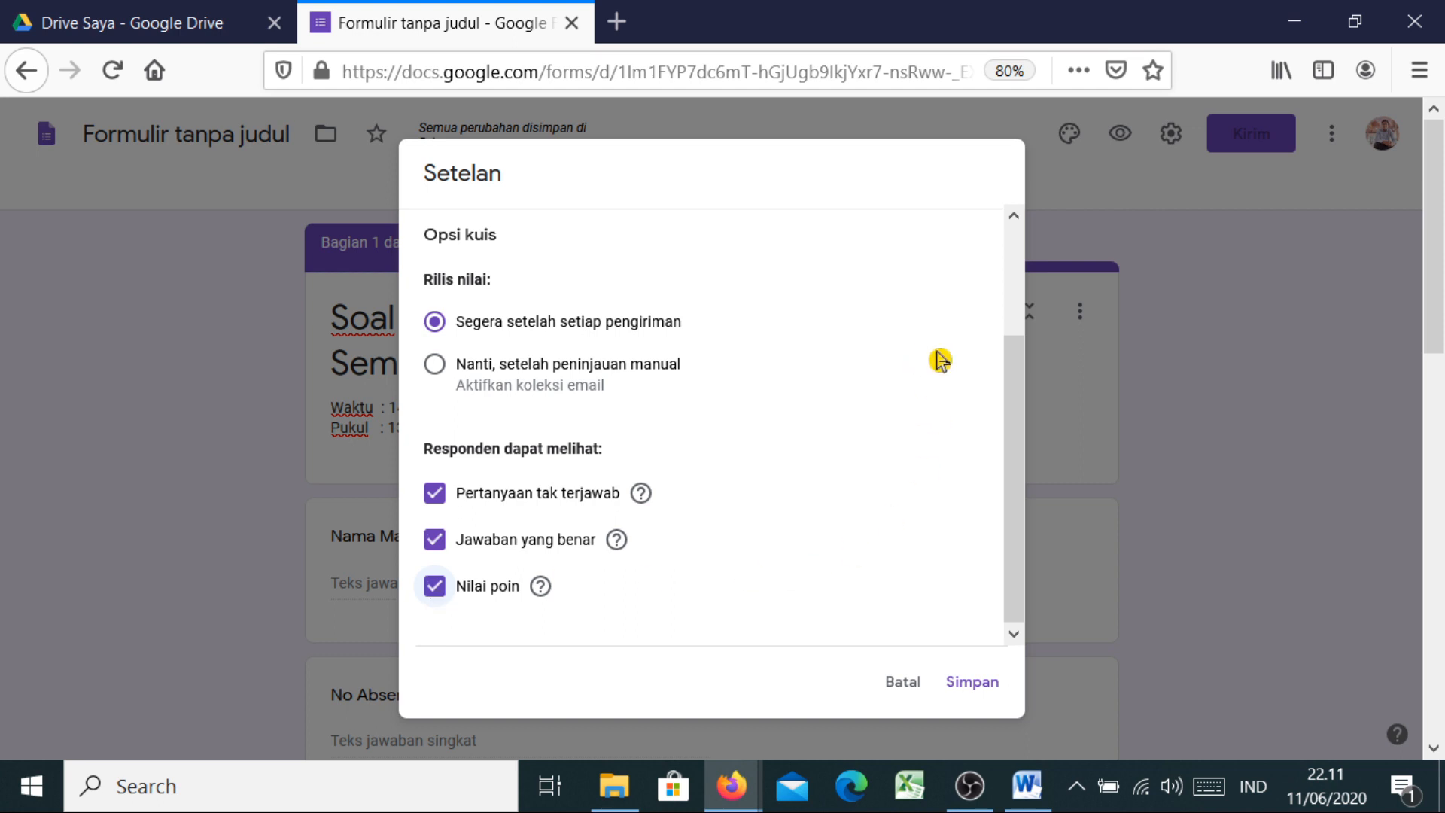
left_click_drag(1018, 409, 1019, 239)
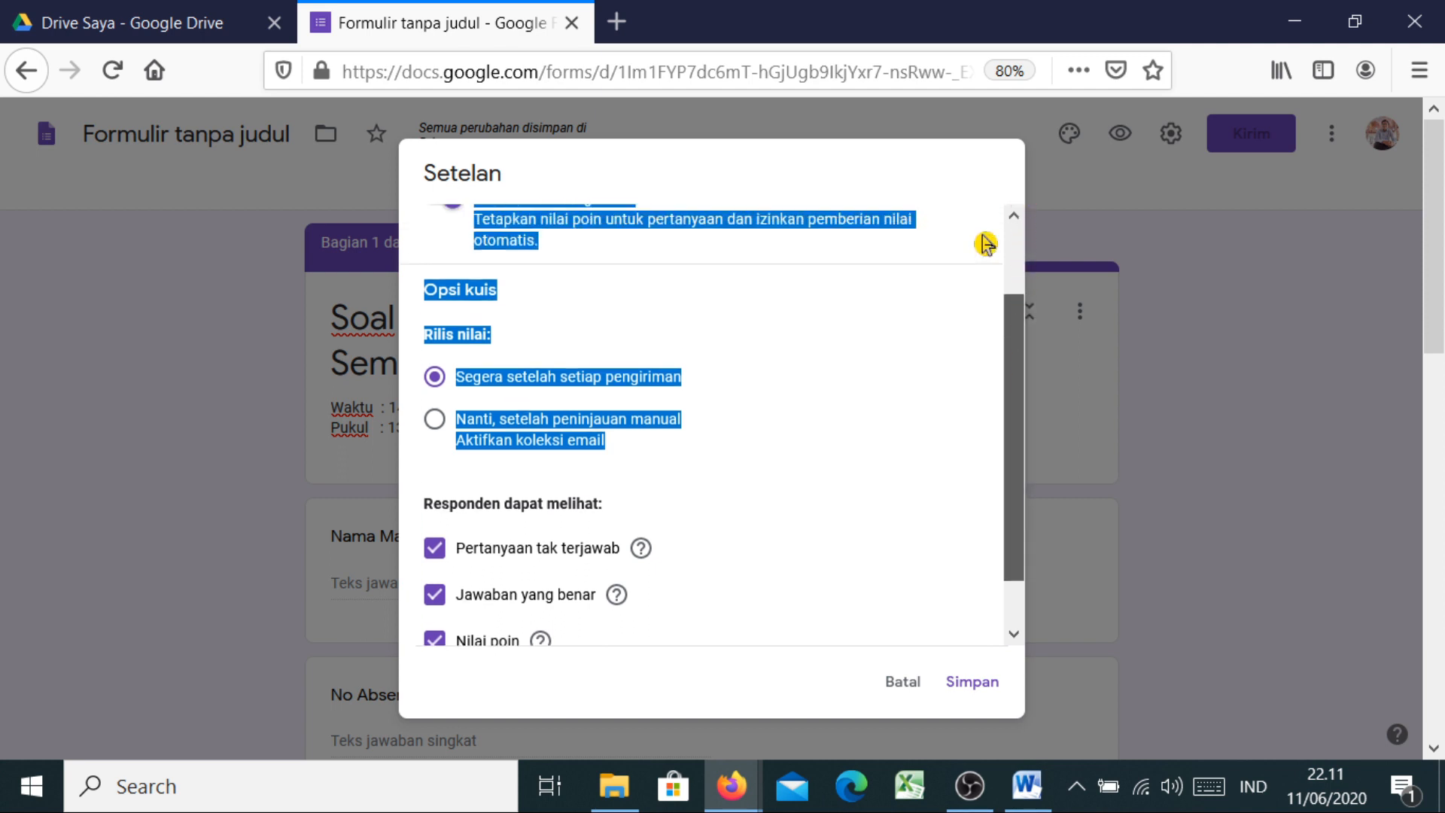
left_click(937, 322)
left_click_drag(1019, 351, 1023, 218)
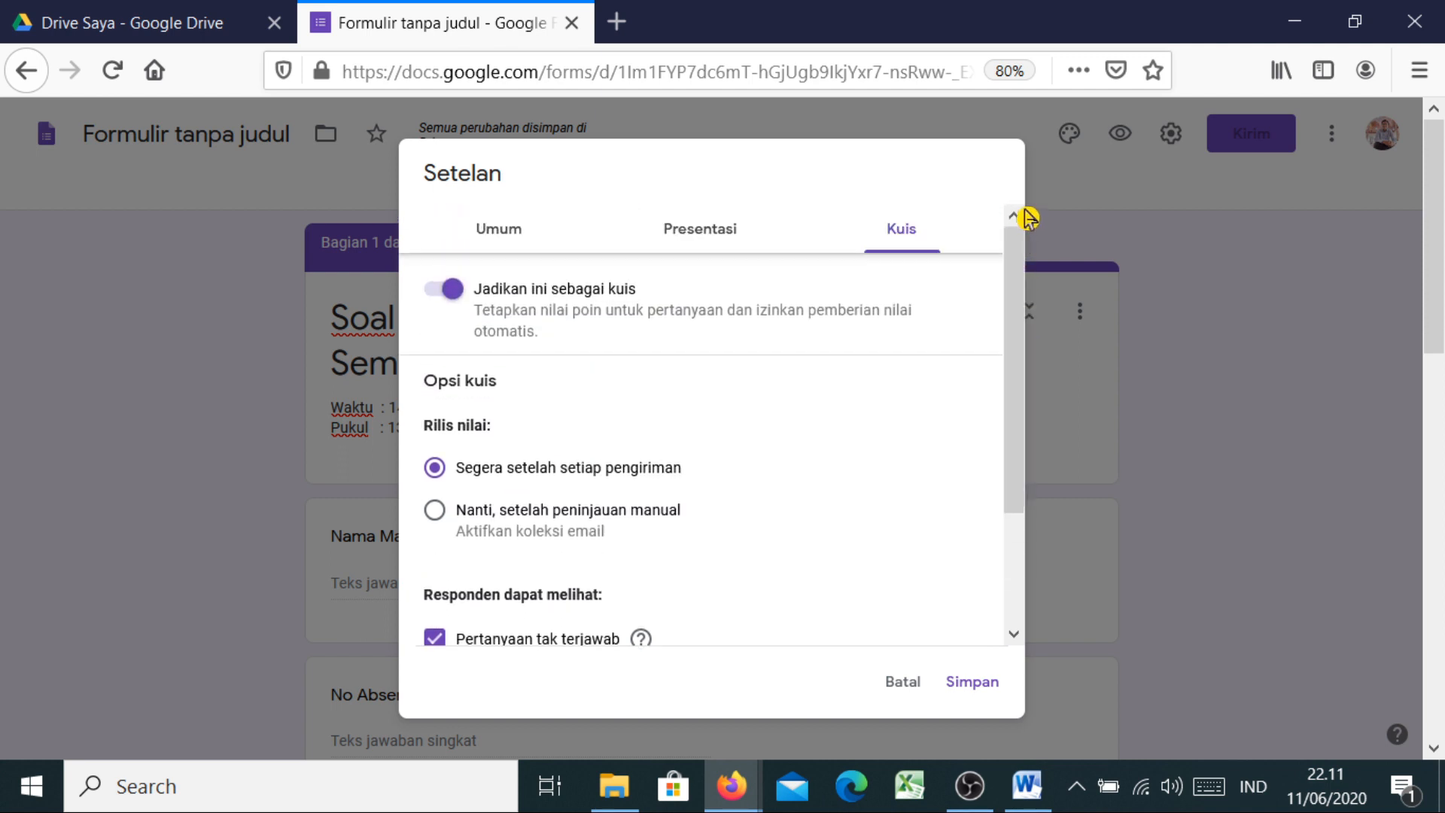
Check 'Acak urutan pertanyaan' in the Presentasi settings, then go to the Umum tab
left_click(700, 238)
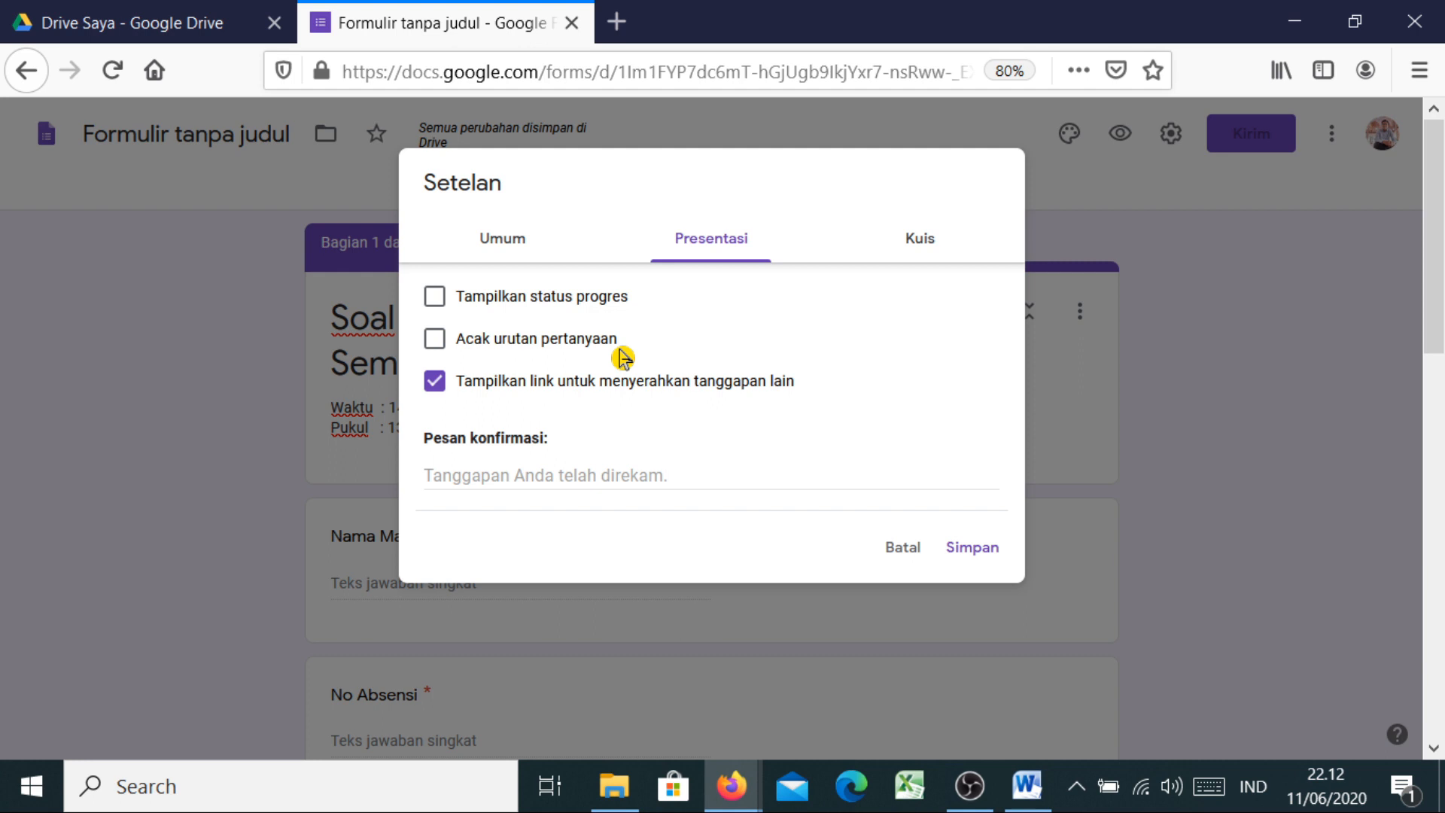
left_click(438, 343)
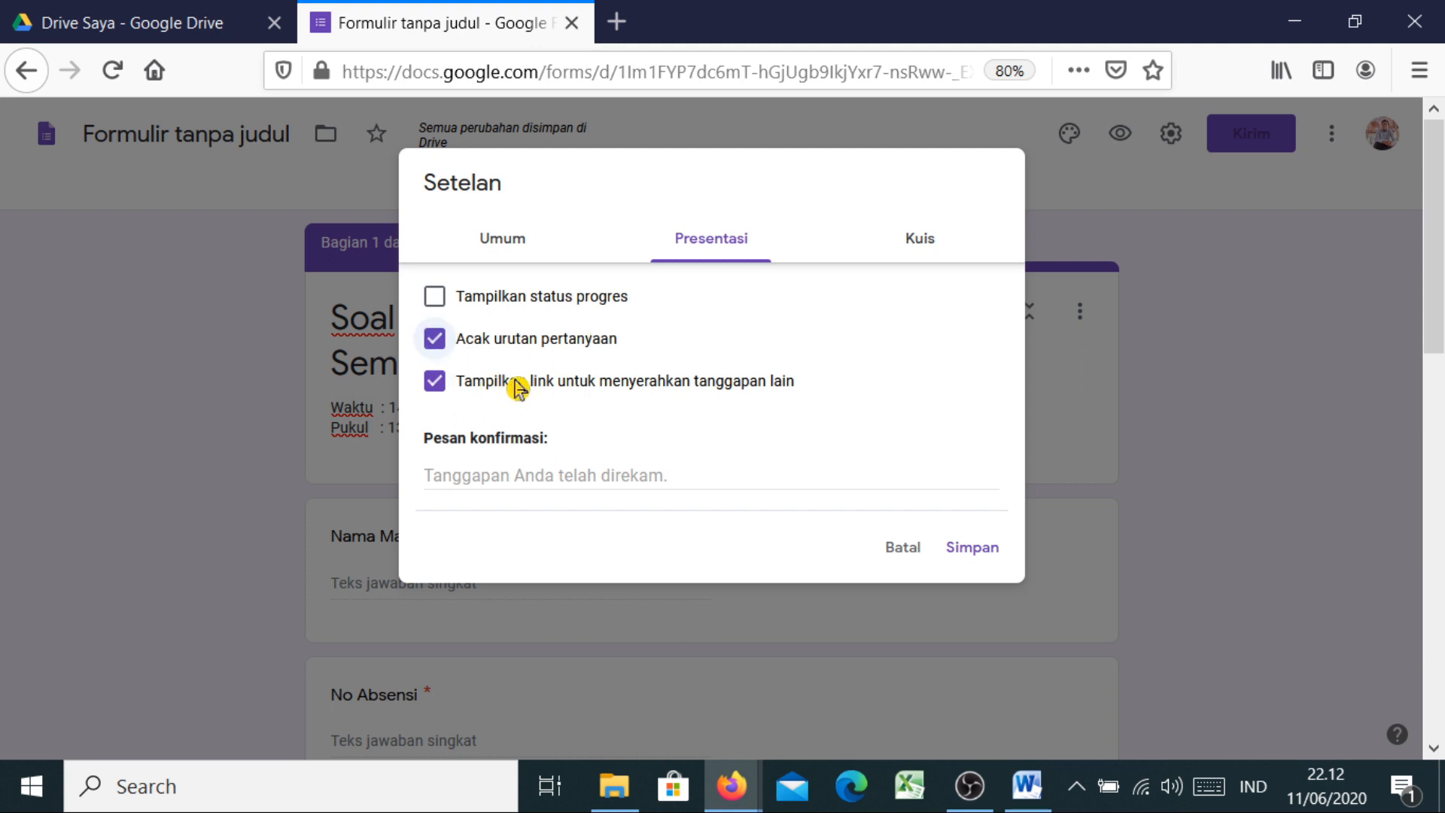
left_click(501, 244)
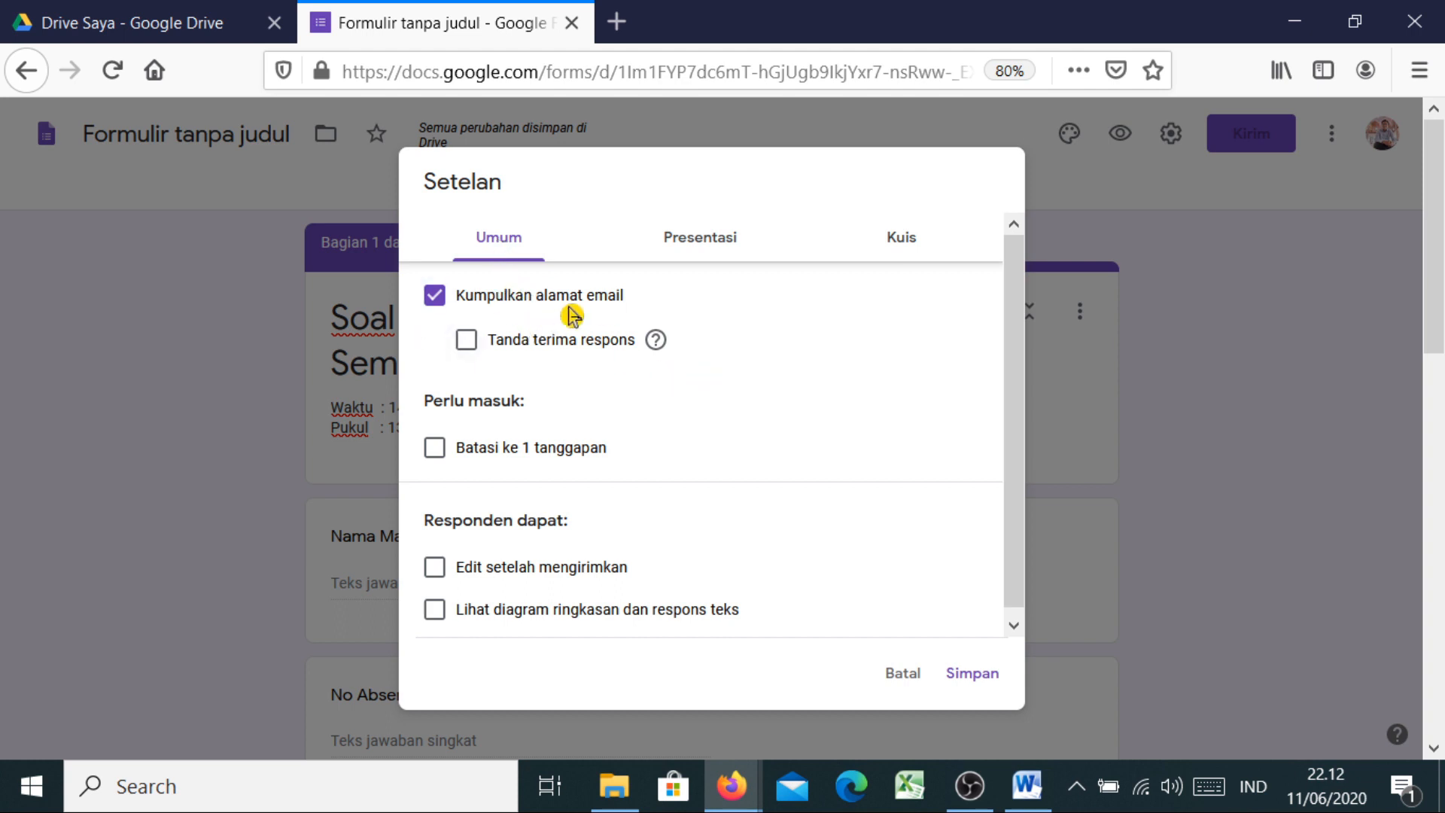
Uncheck 'Kumpulkan alamat email' and save the settings with Simpan
left_click(436, 300)
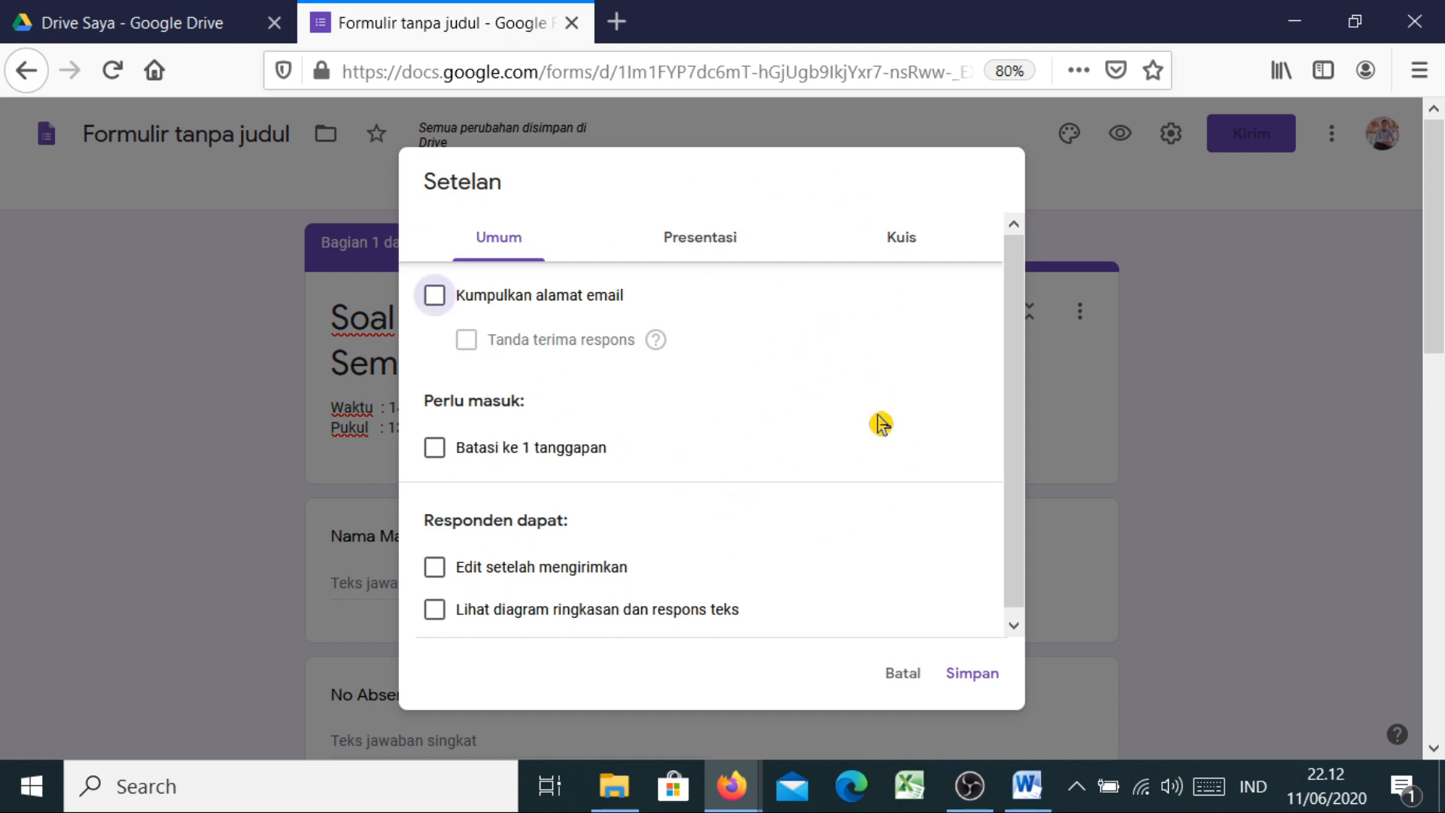
left_click(967, 683)
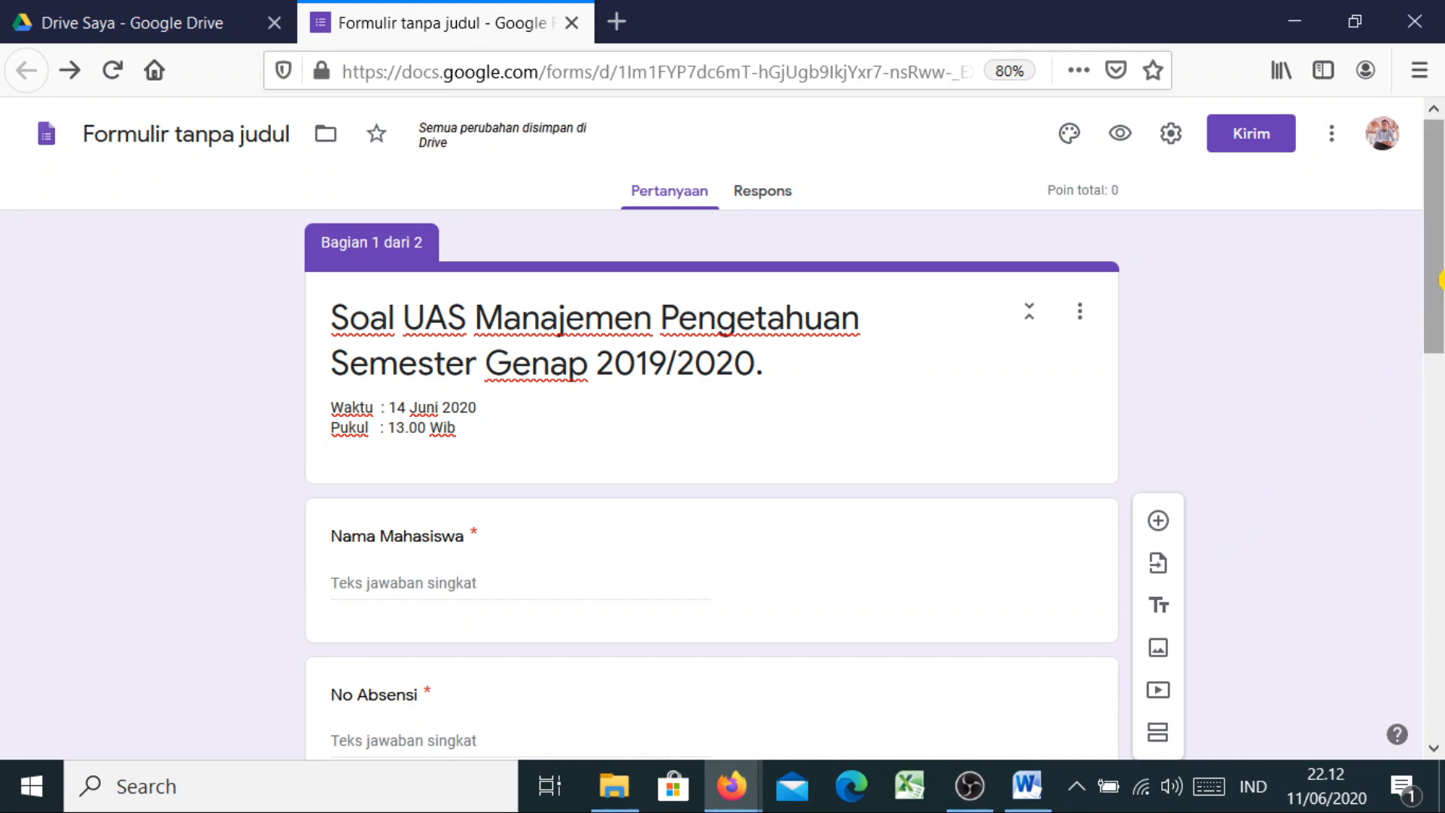
Set the answer key so the option ending 'mengaplikasikan pengetahuan' is correct, worth 5 points
left_click_drag(1439, 279, 1440, 663)
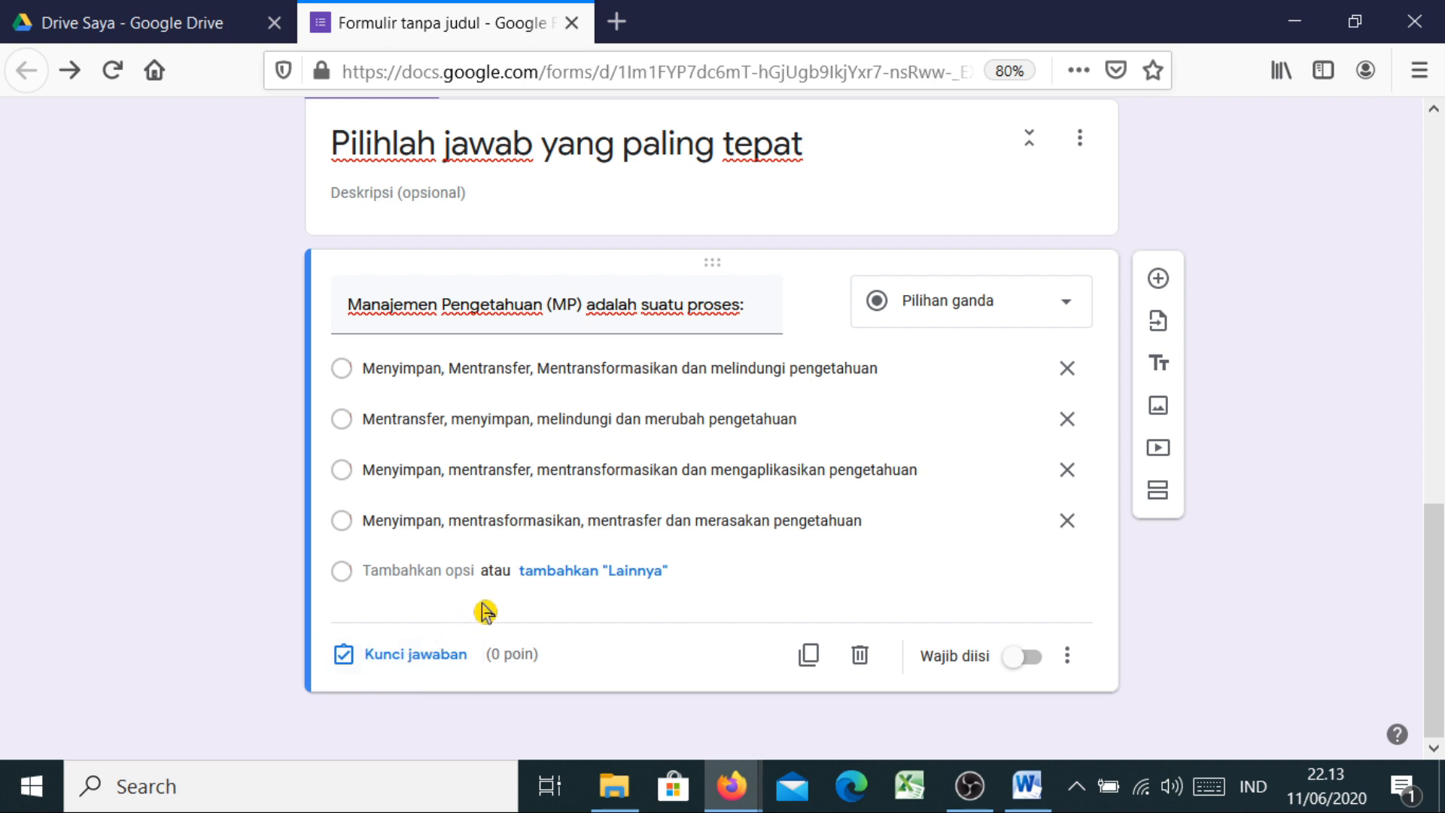
left_click(407, 667)
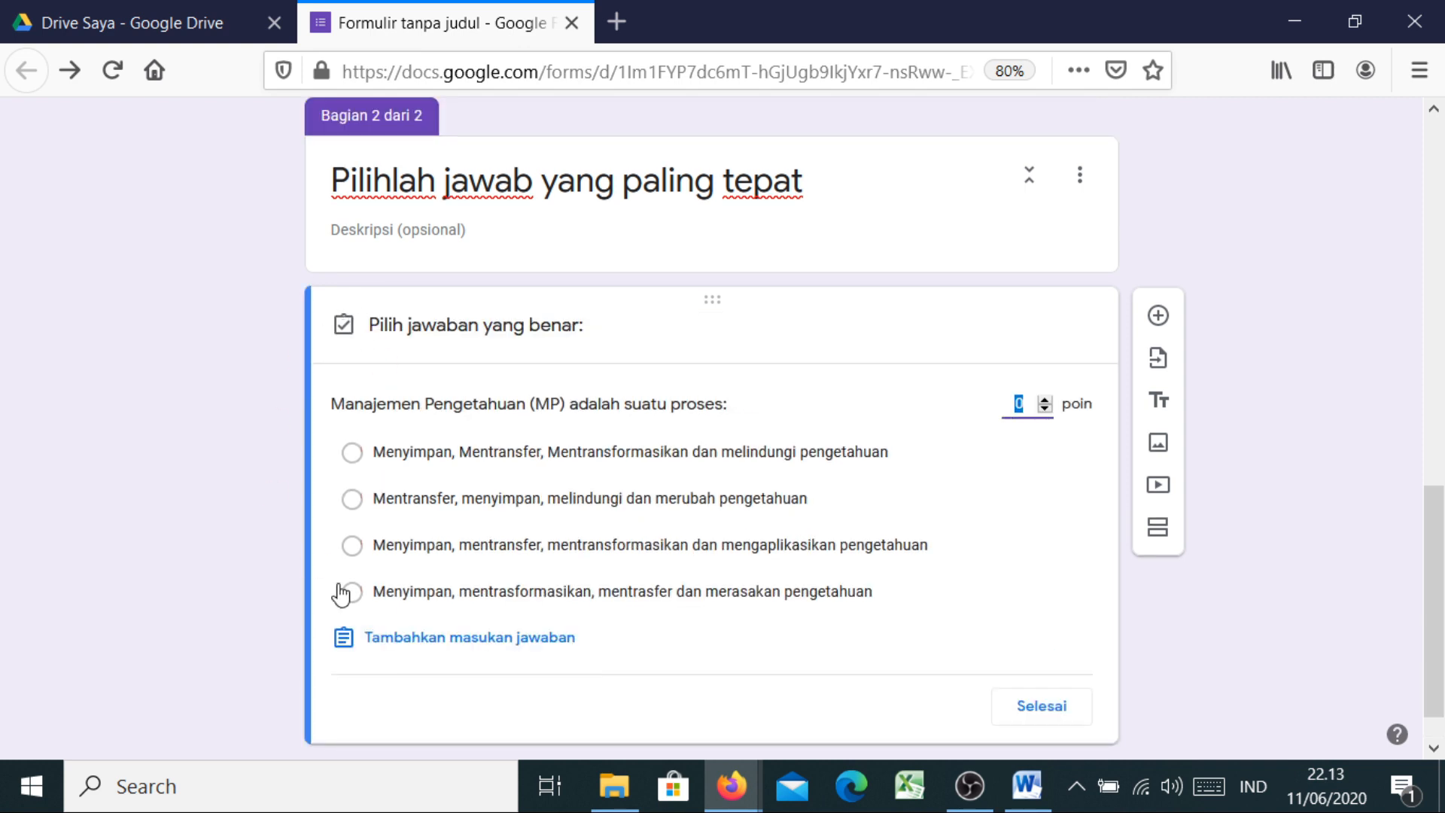
left_click(353, 547)
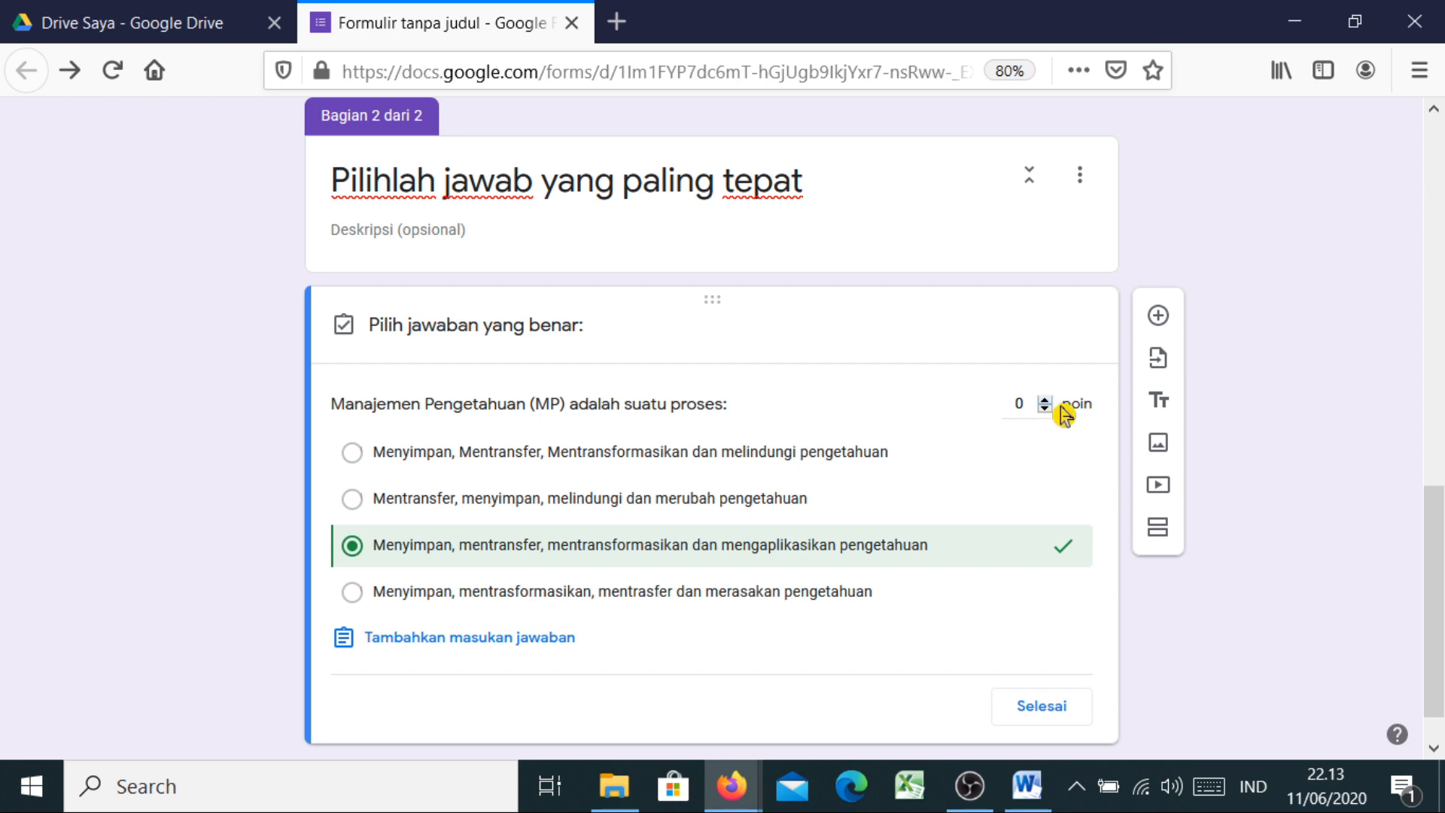
left_click(1022, 404)
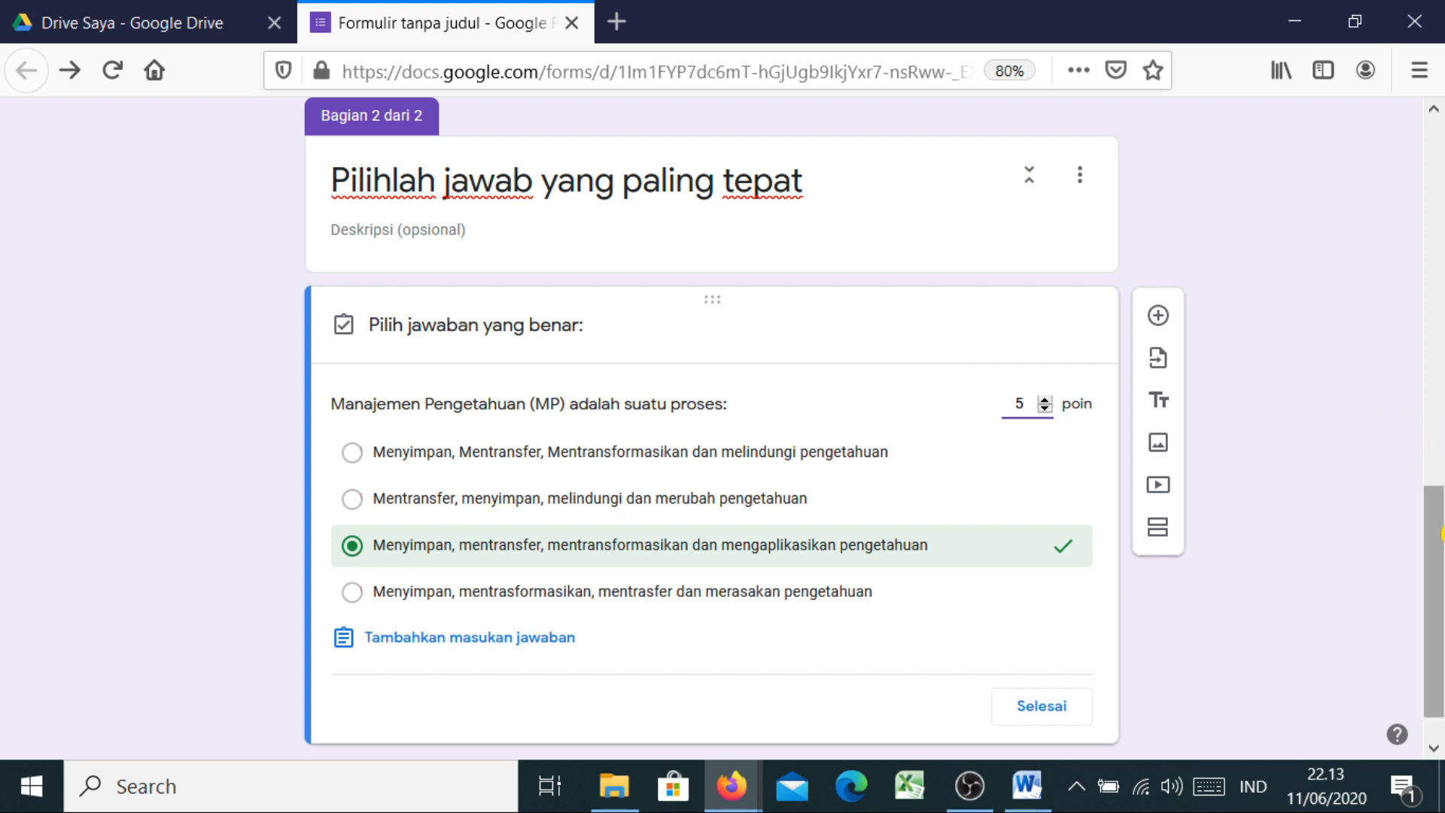
scroll(1441, 533, "down", 1)
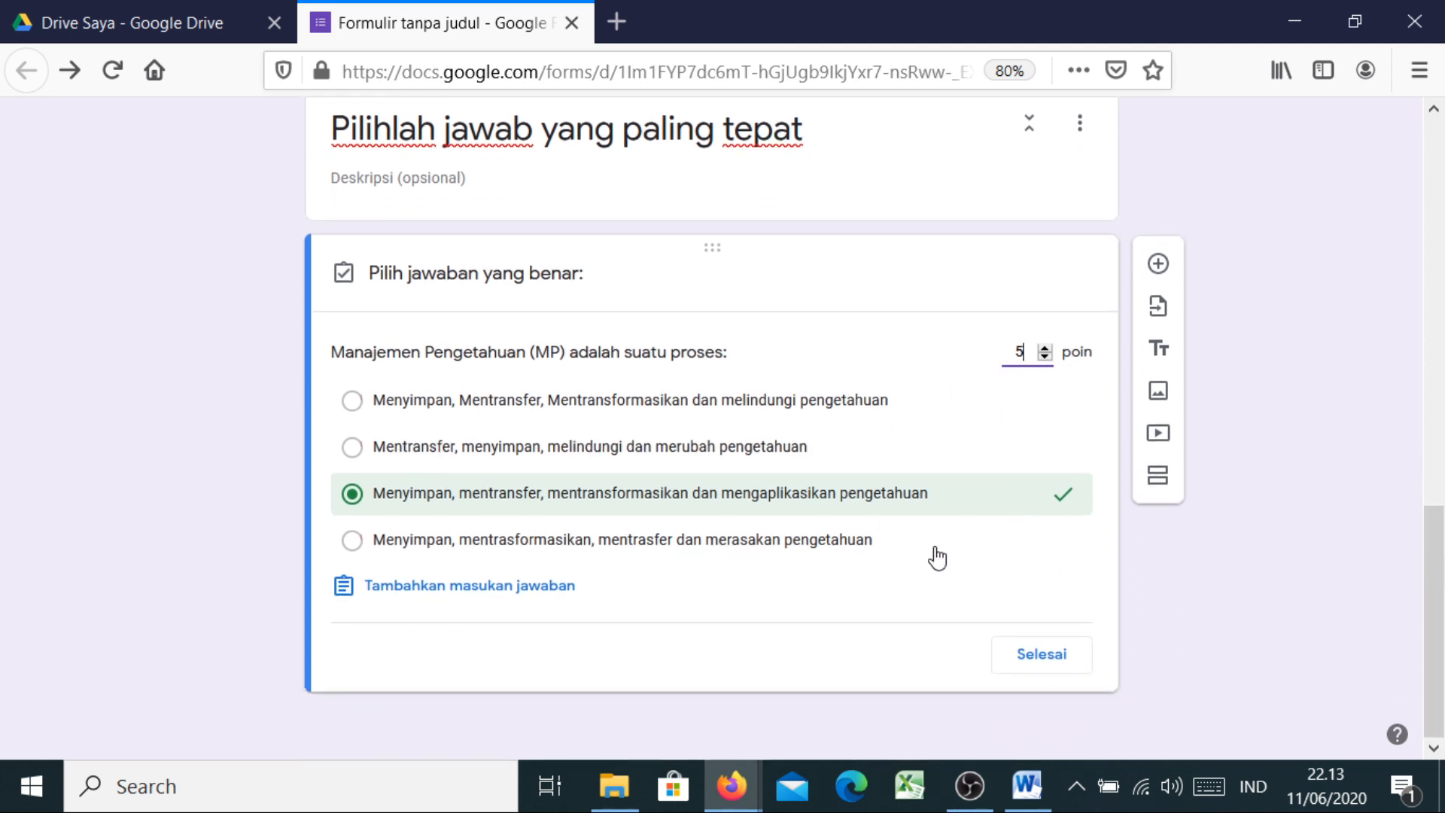
left_click(1042, 659)
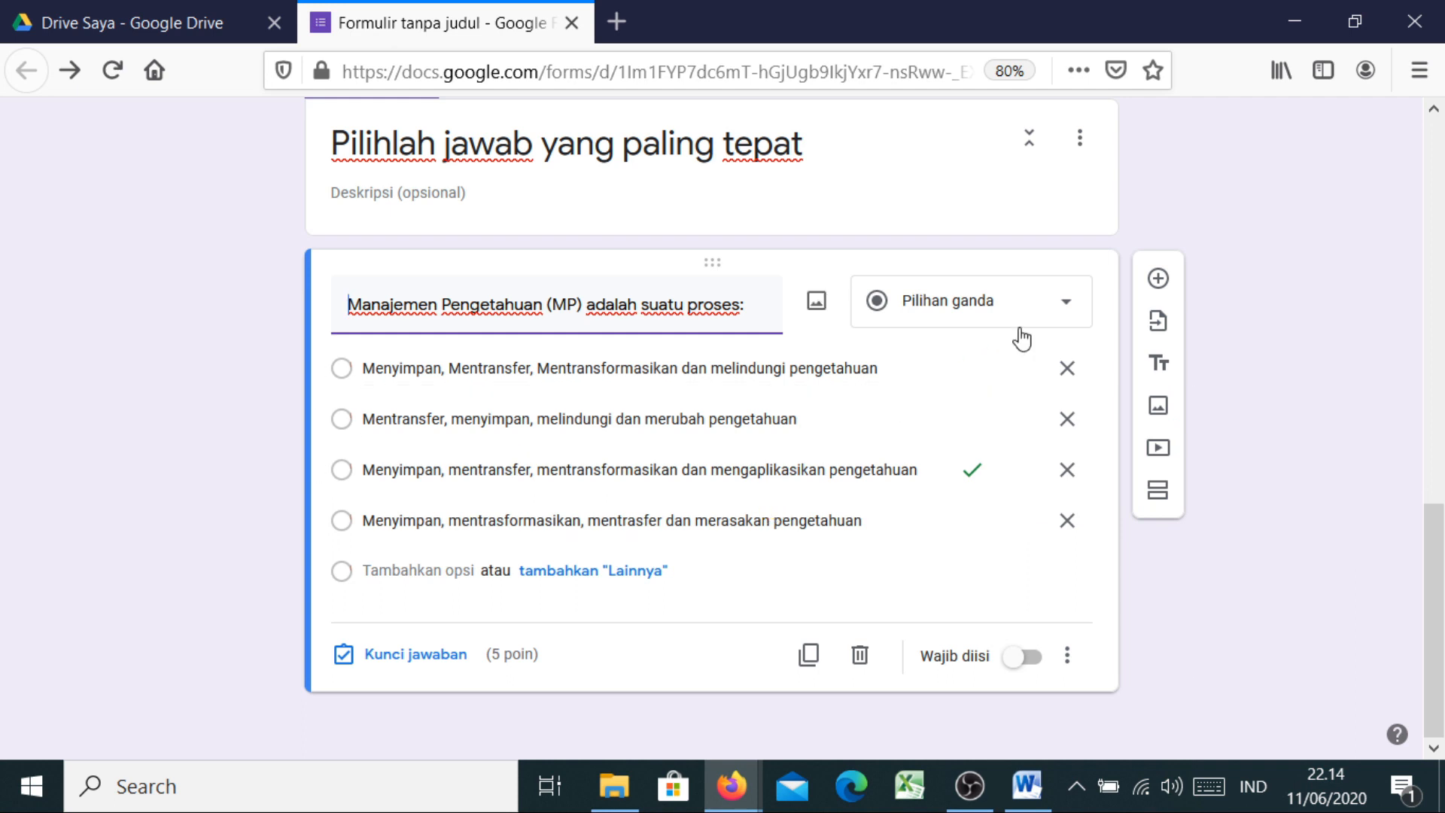
Add a new question and paste the Watson 2003 non-knowledge-management question text from Word
left_click(1159, 280)
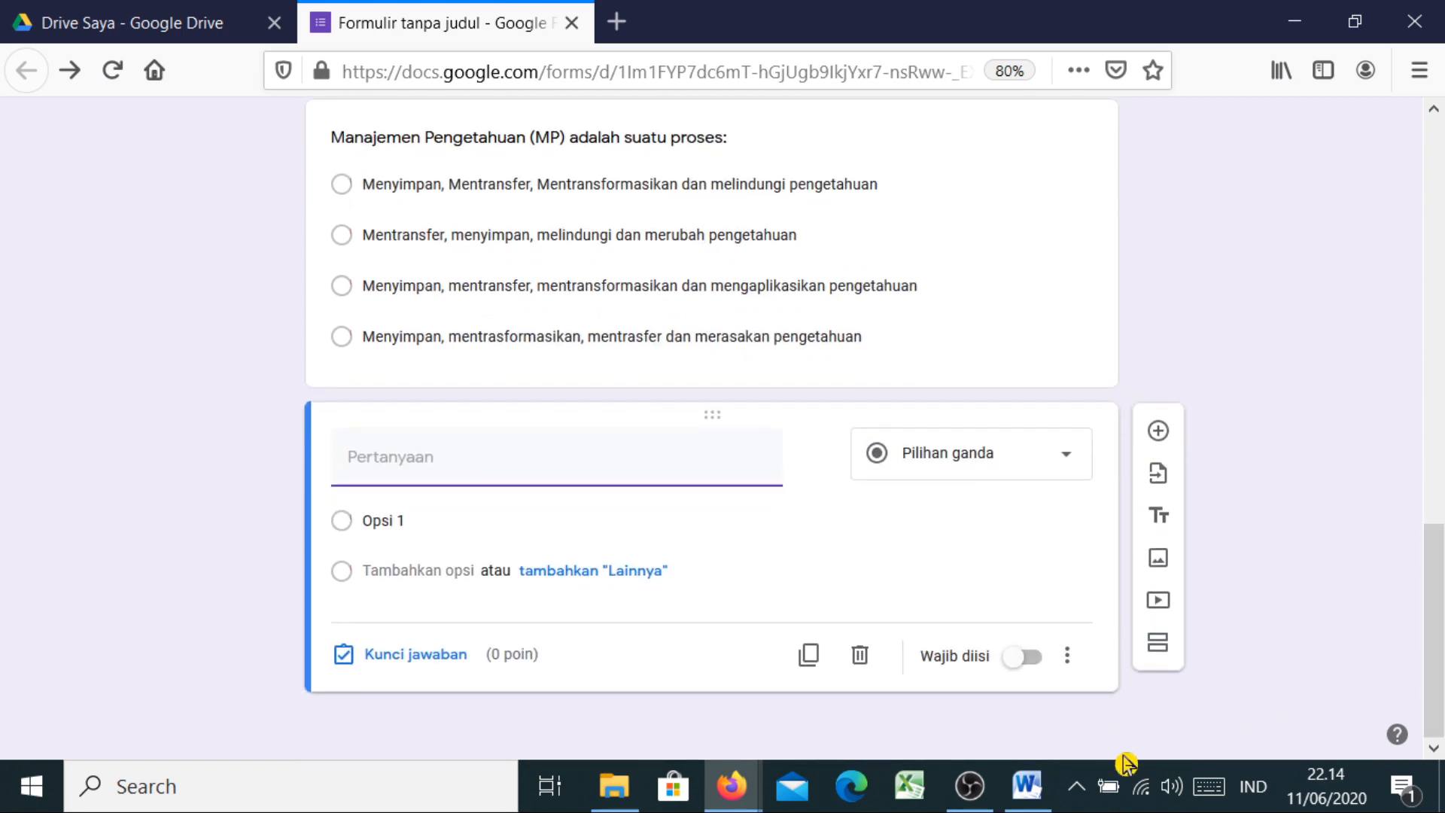
left_click(1042, 790)
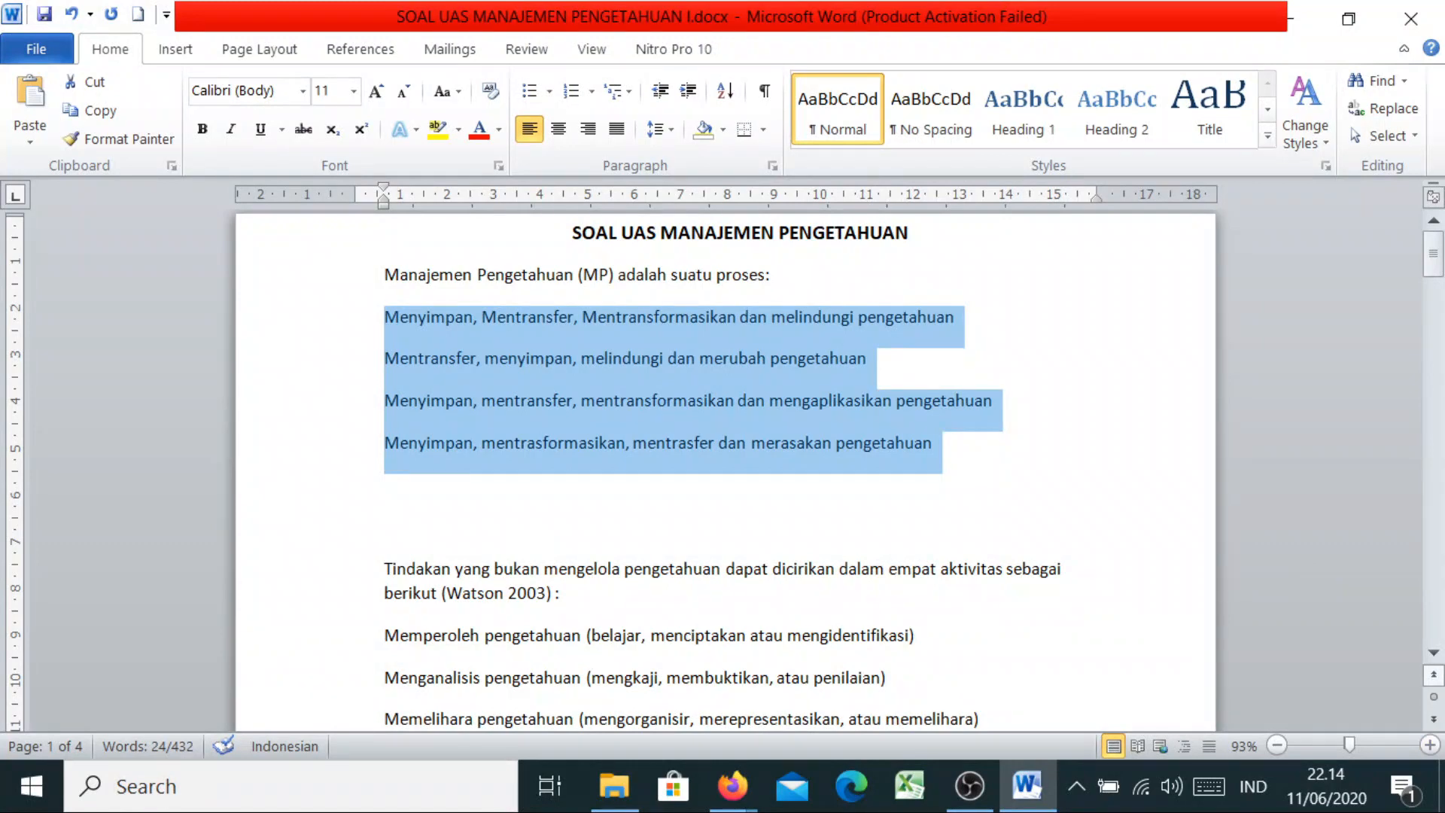
scroll(1439, 666, "down", 3)
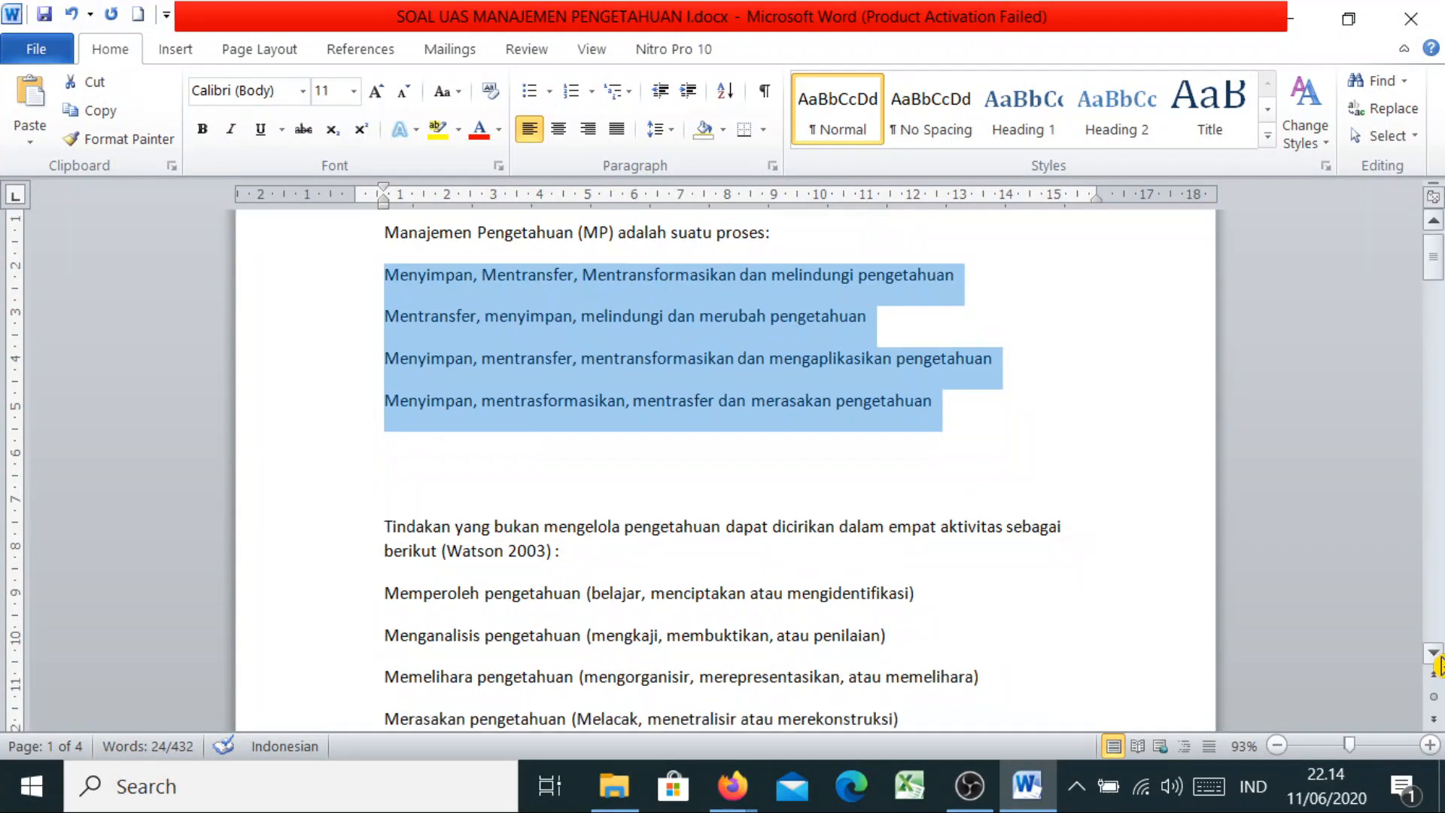
left_click_drag(383, 437, 603, 471)
key("ctrl+c")
right_click(519, 478)
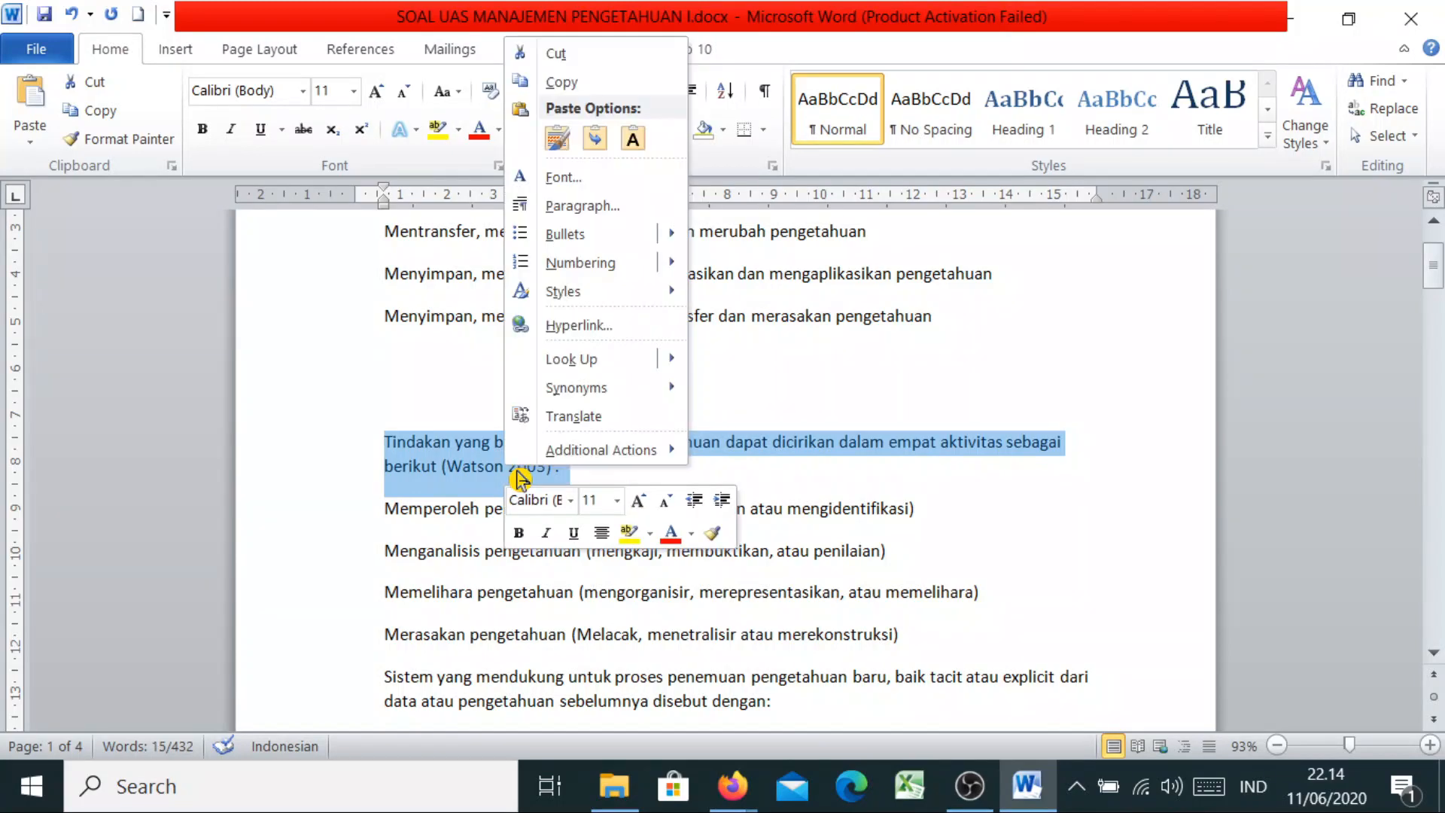
left_click(569, 81)
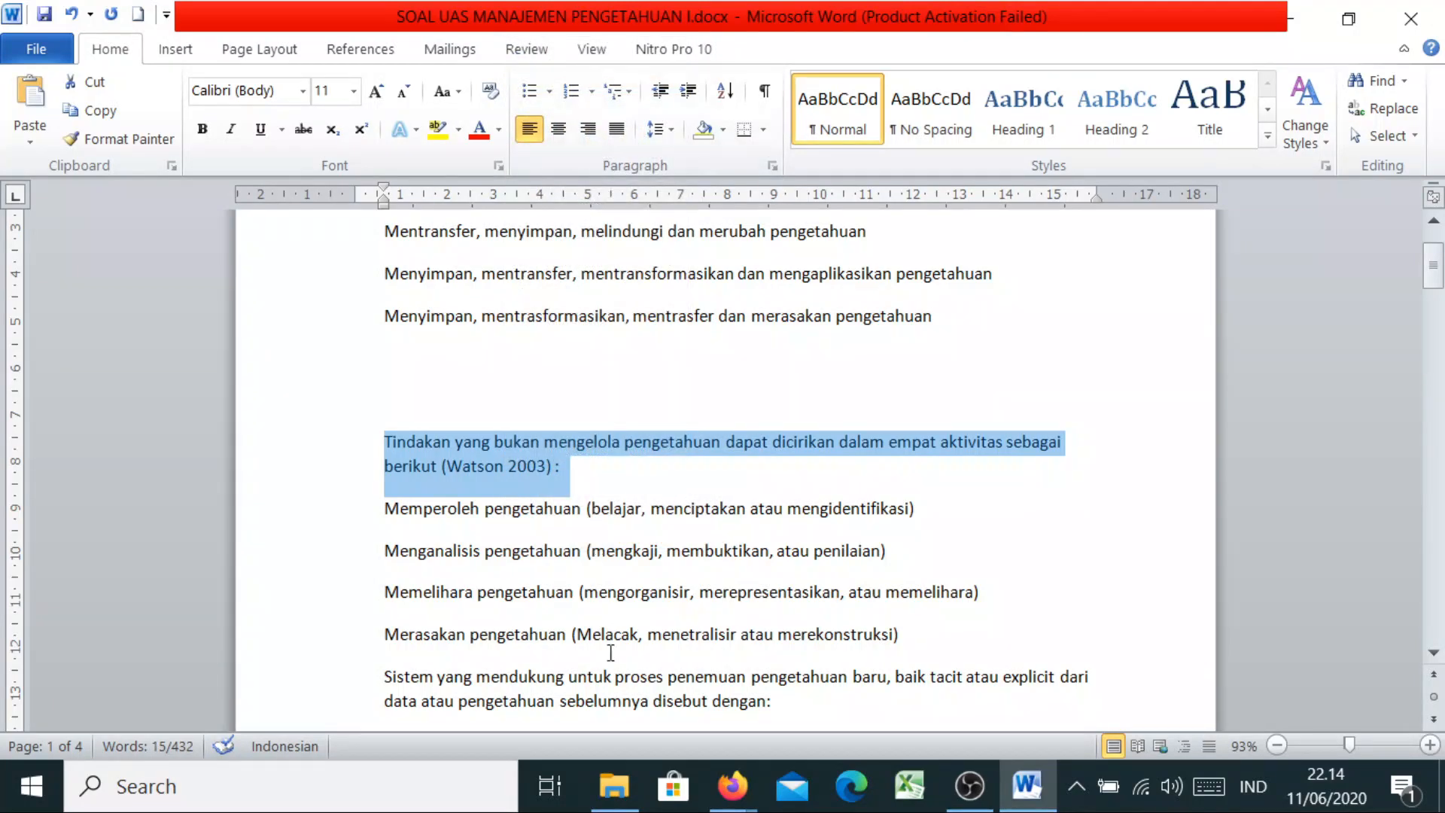
left_click(726, 786)
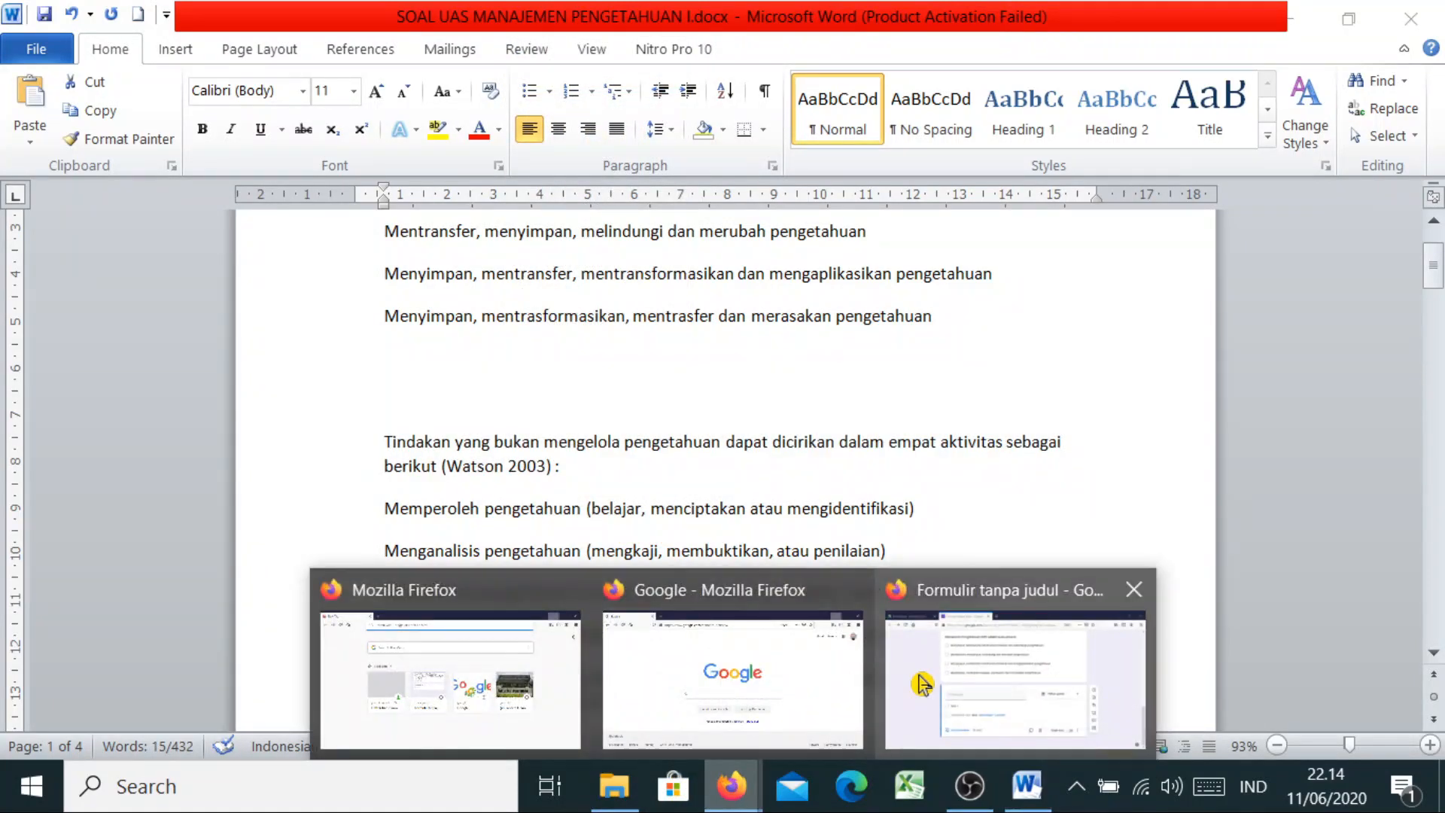
left_click(913, 631)
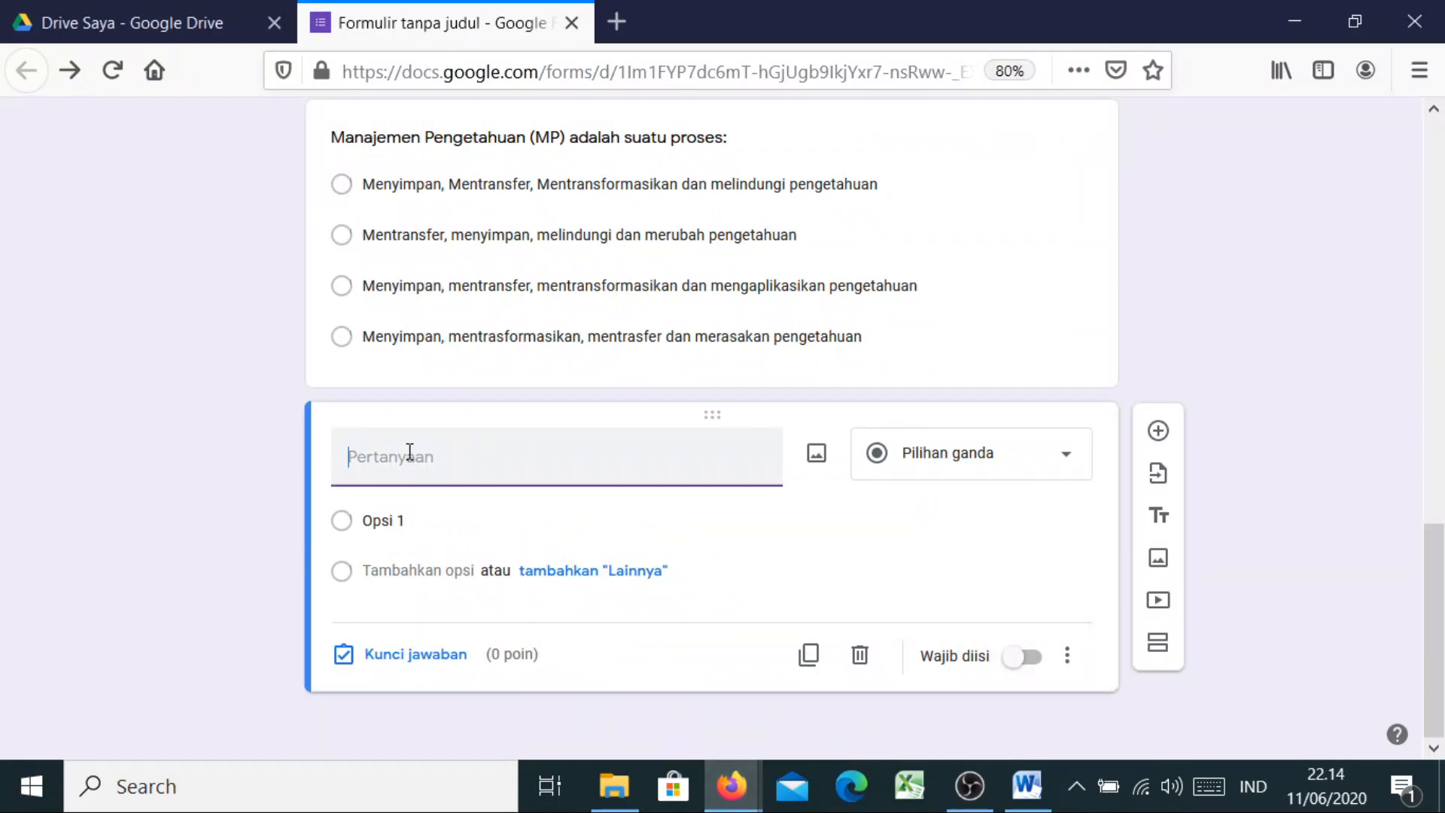
key("ctrl+v")
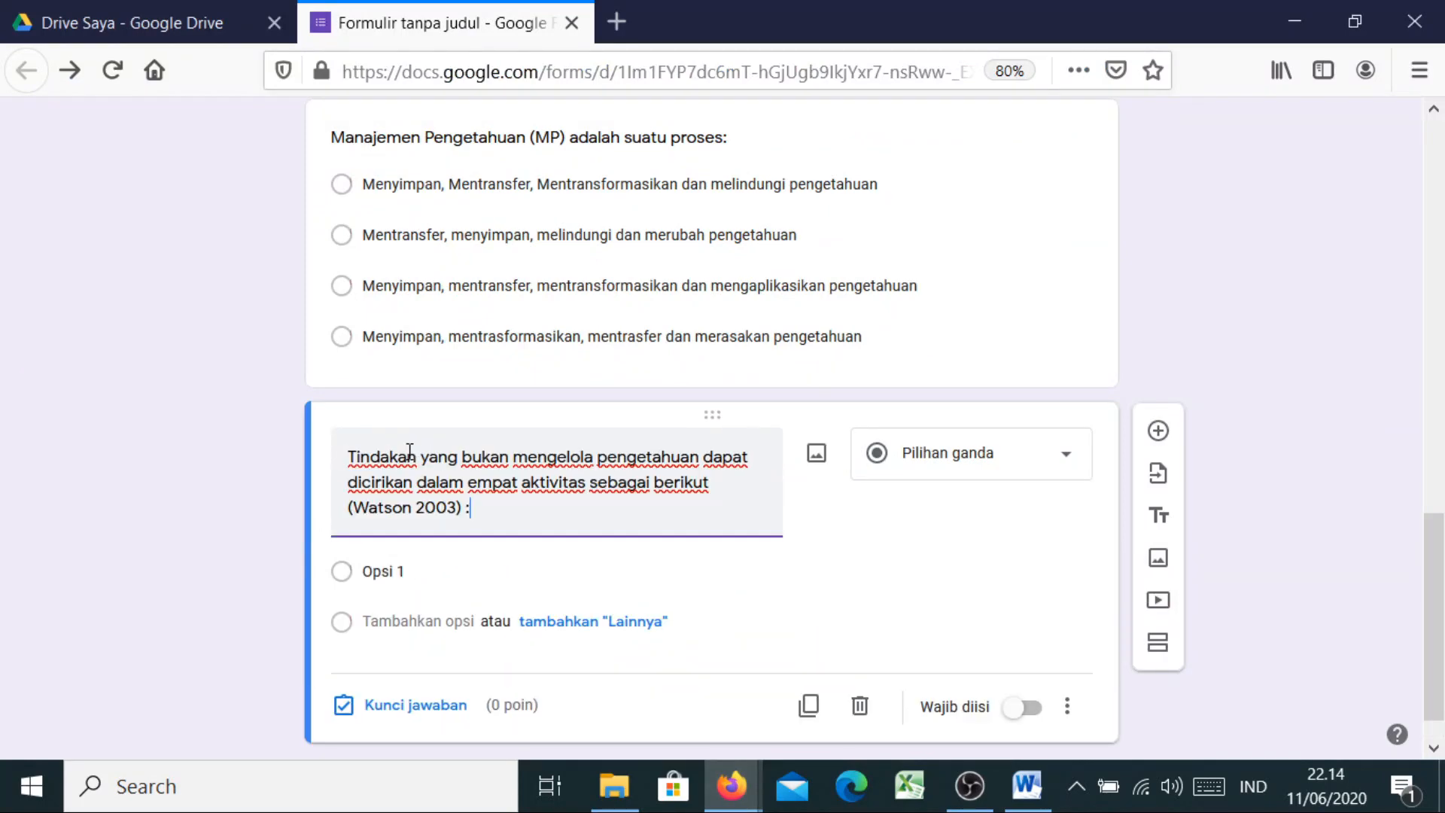
Paste the question's four answer options from Word over Opsi 1
left_click(1050, 802)
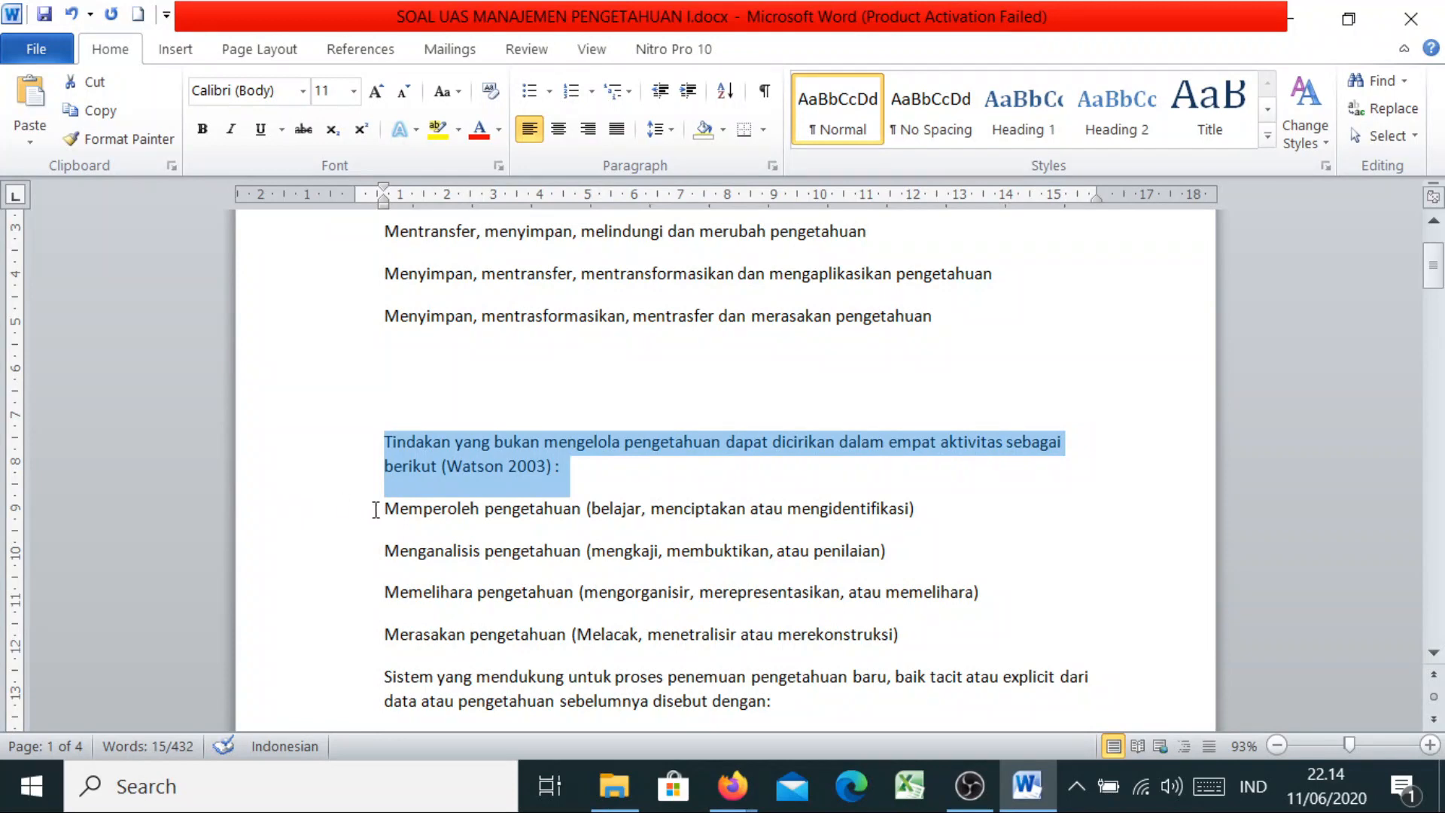
left_click_drag(376, 510, 920, 634)
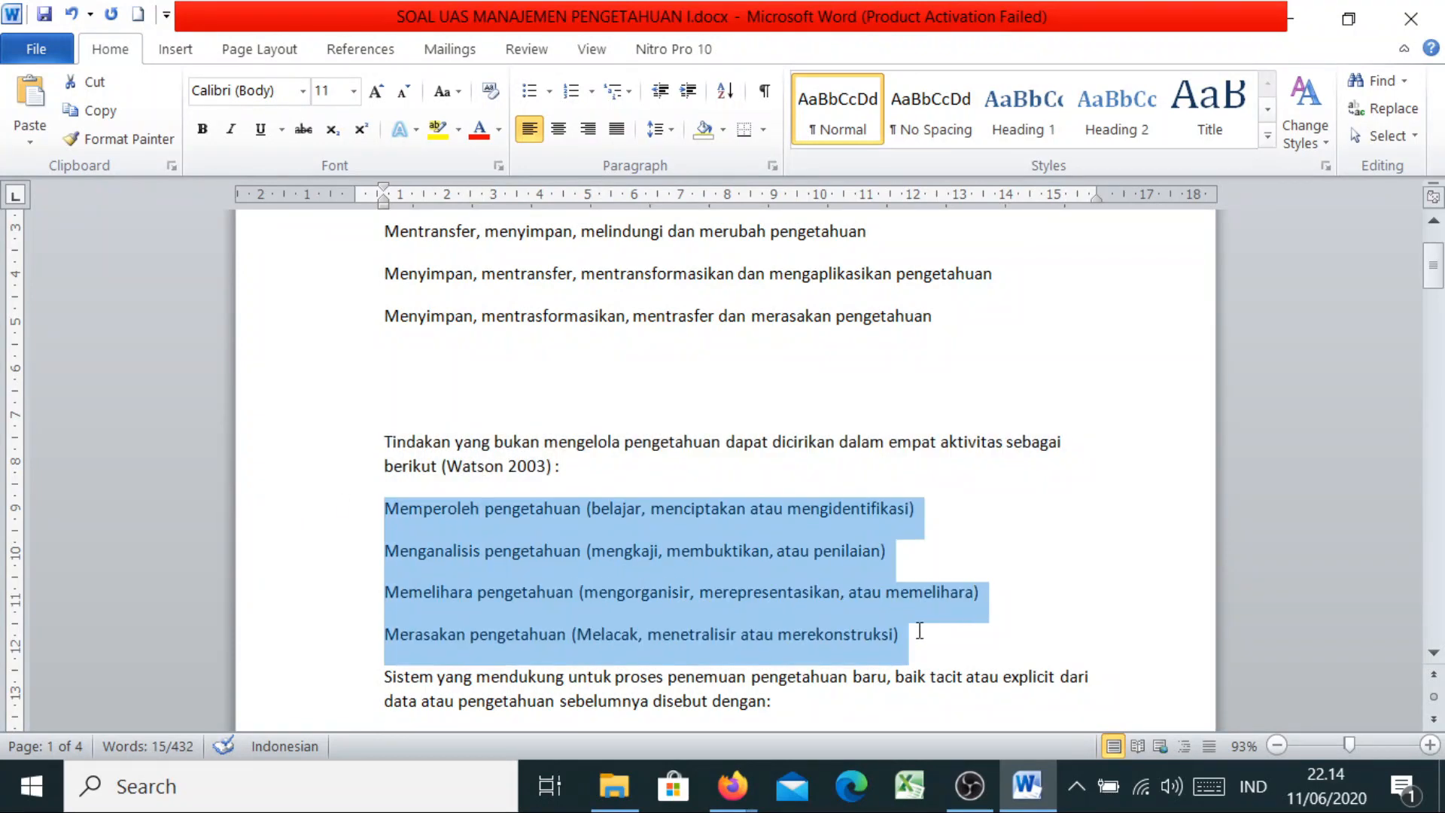
right_click(769, 645)
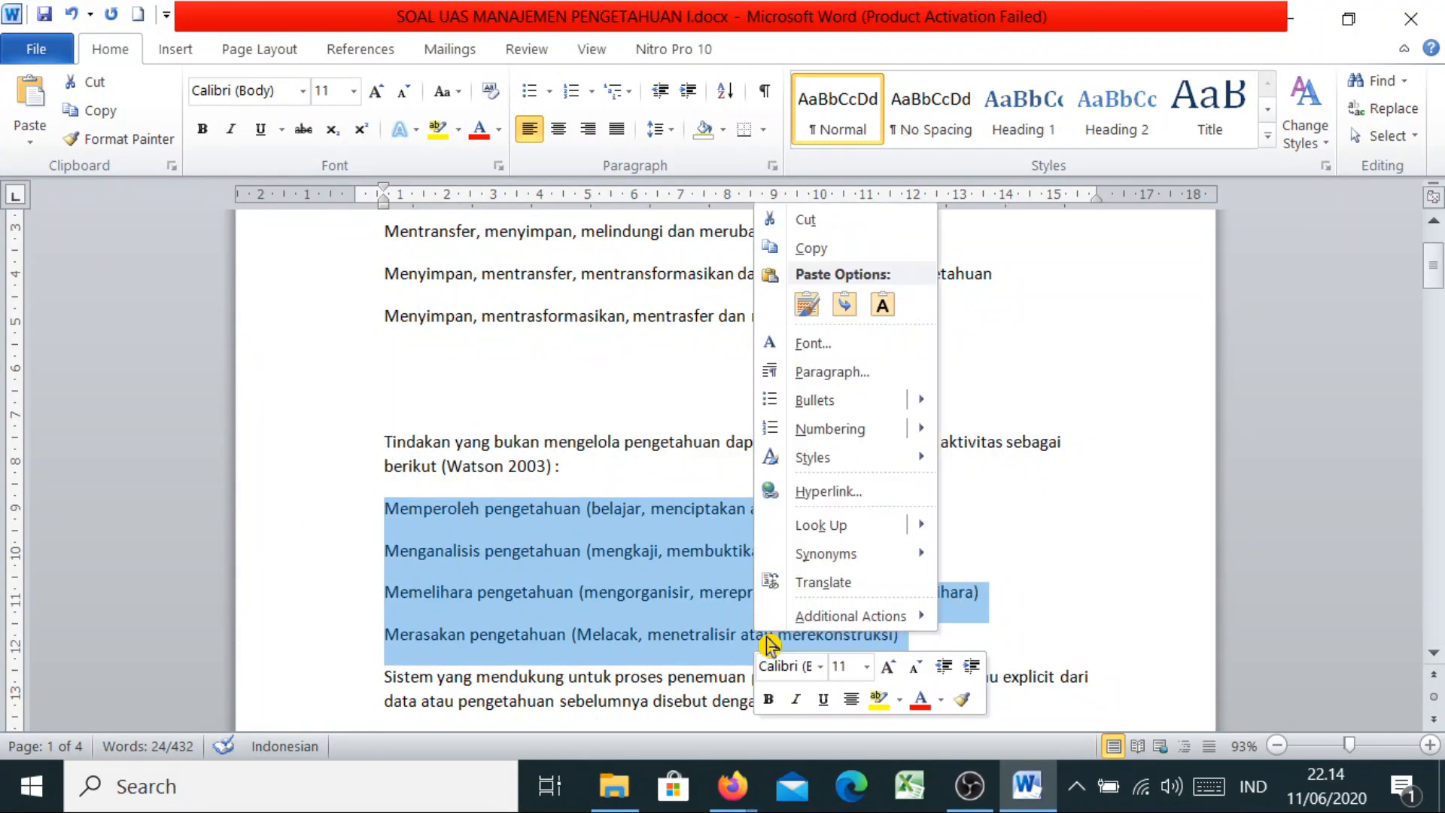
left_click(820, 253)
left_click(731, 786)
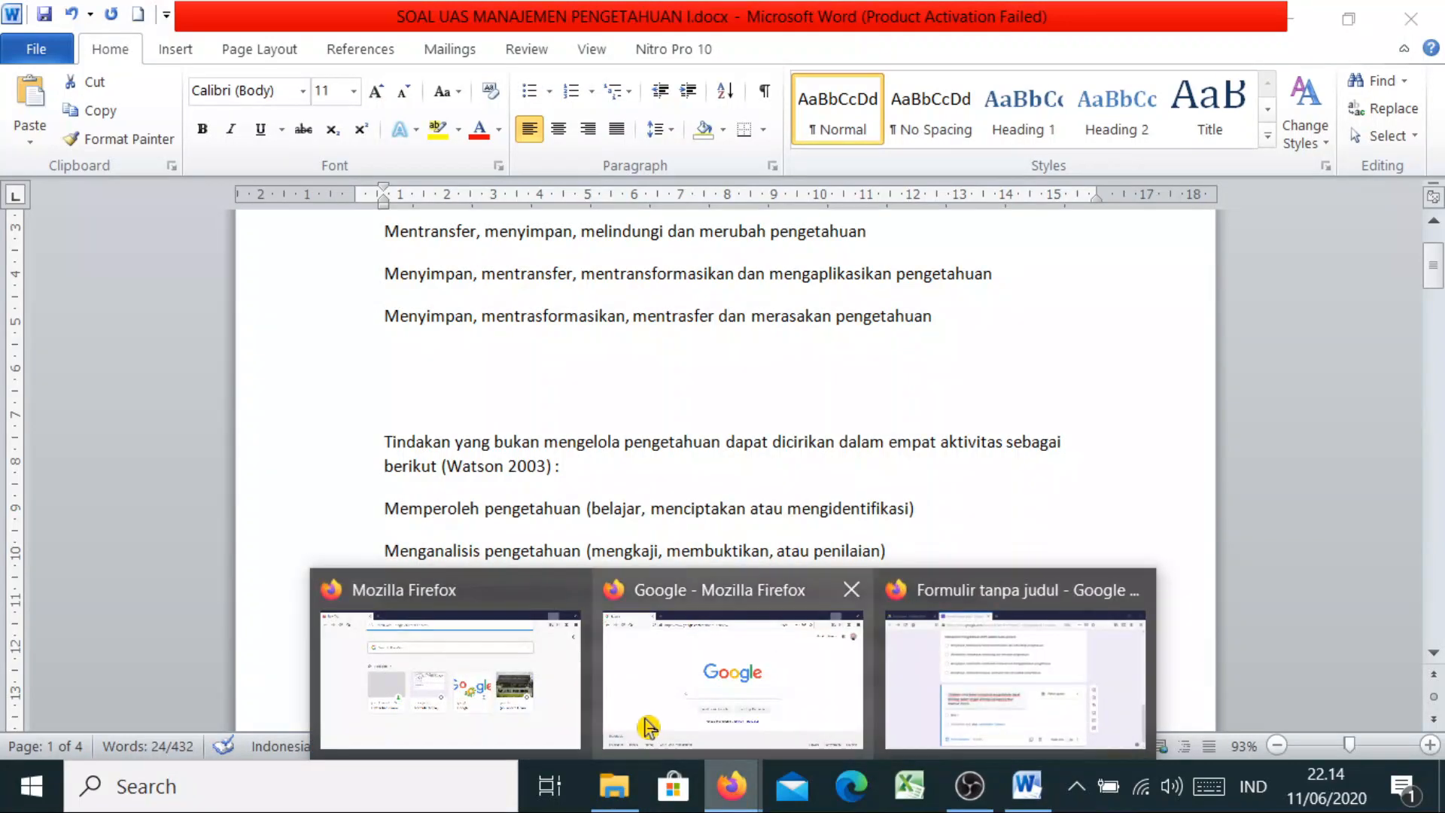
left_click(939, 693)
left_click(381, 570)
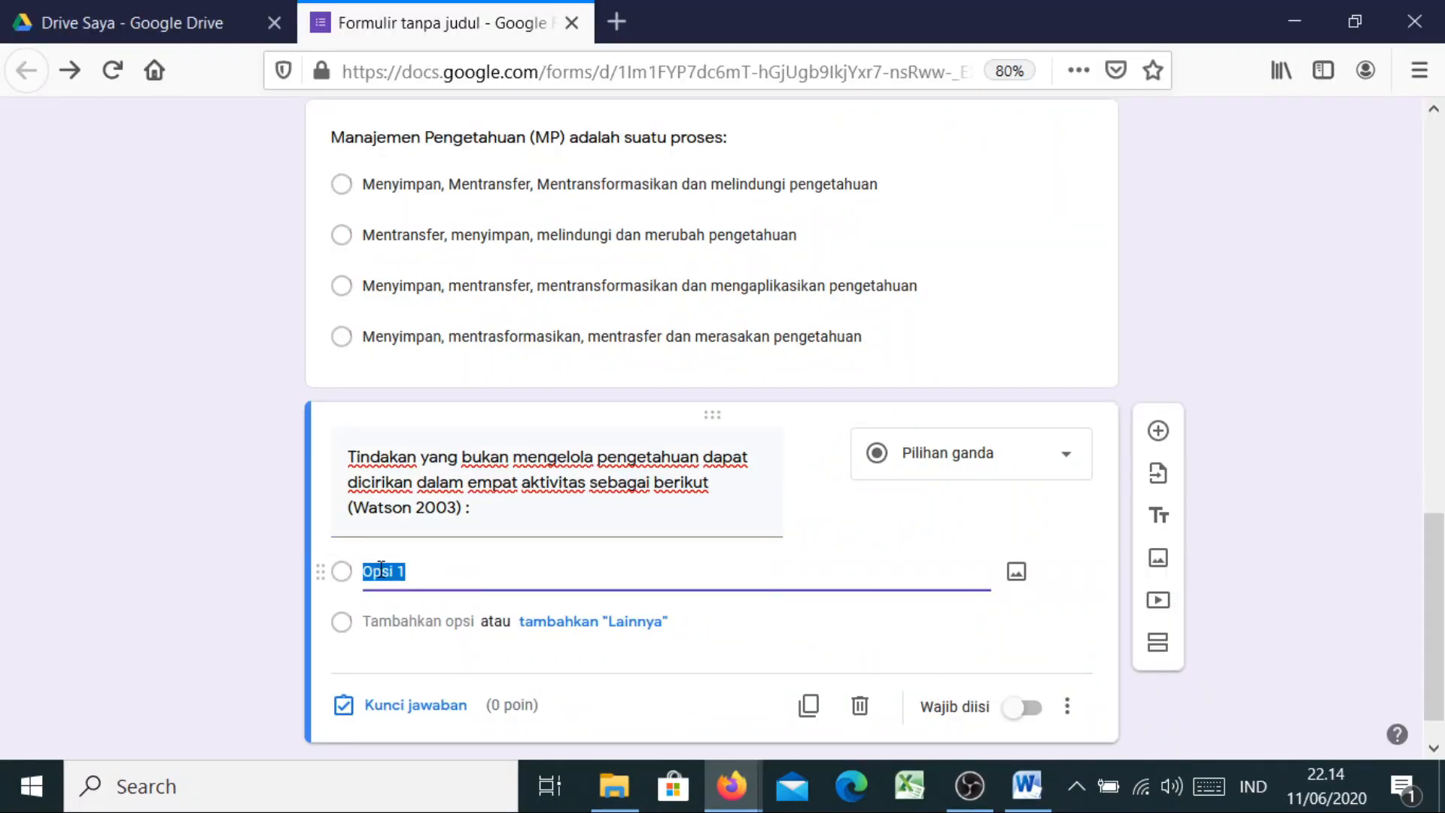
key("ctrl+v")
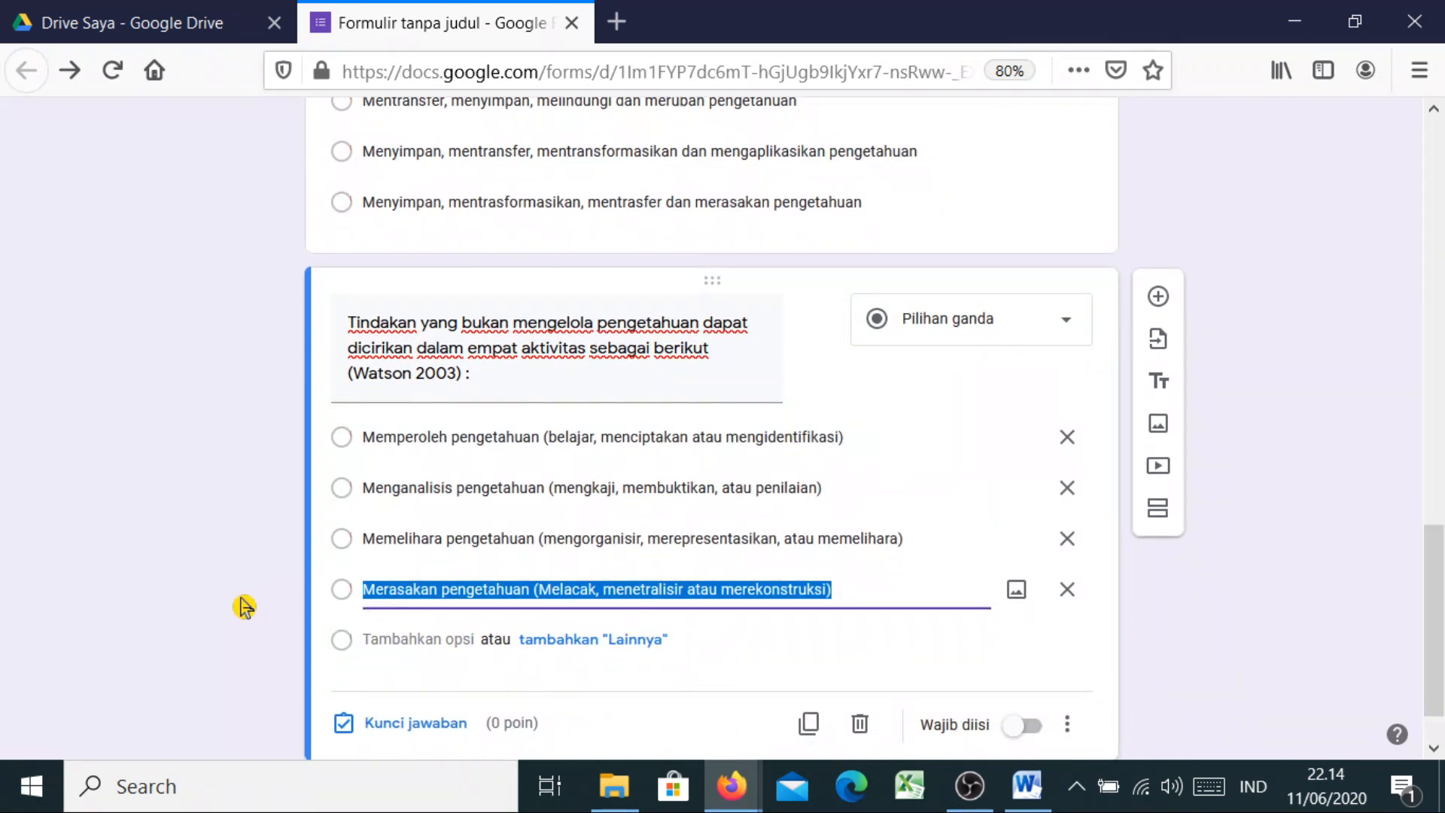
Mark the third option 'Memelihara pengetahuan…' as correct and award it 5 points
left_click(188, 663)
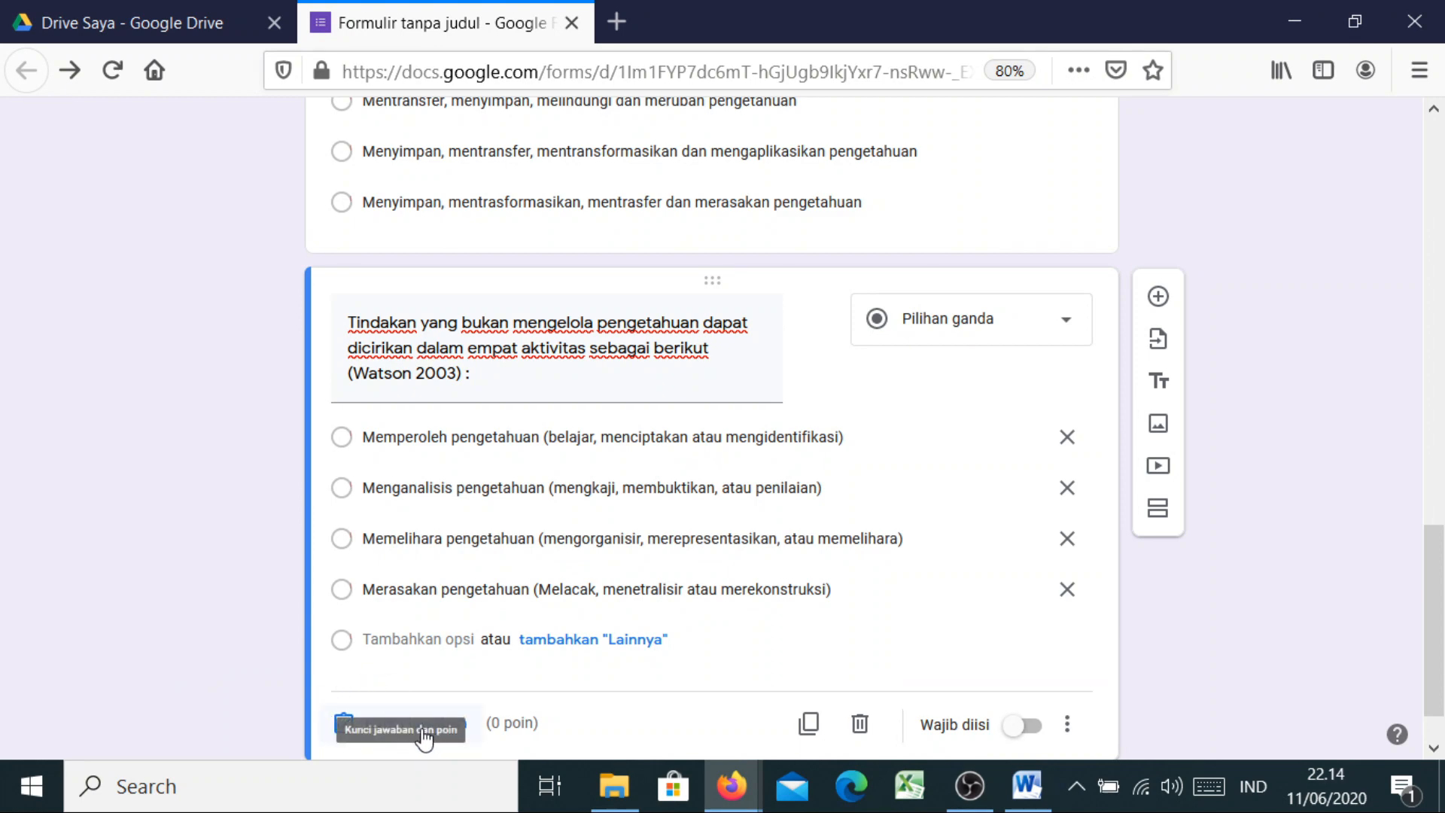
left_click(368, 727)
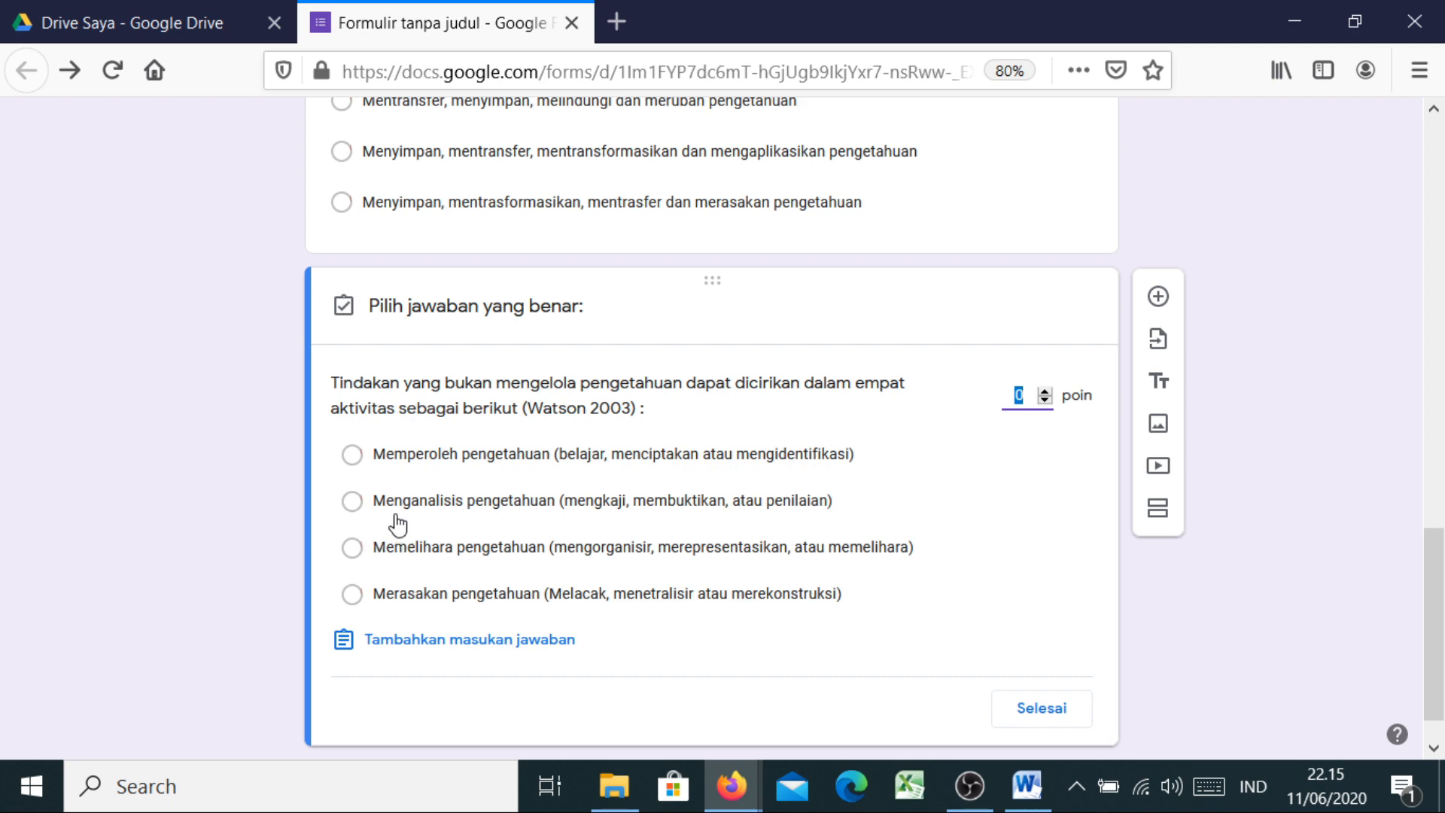
left_click(354, 550)
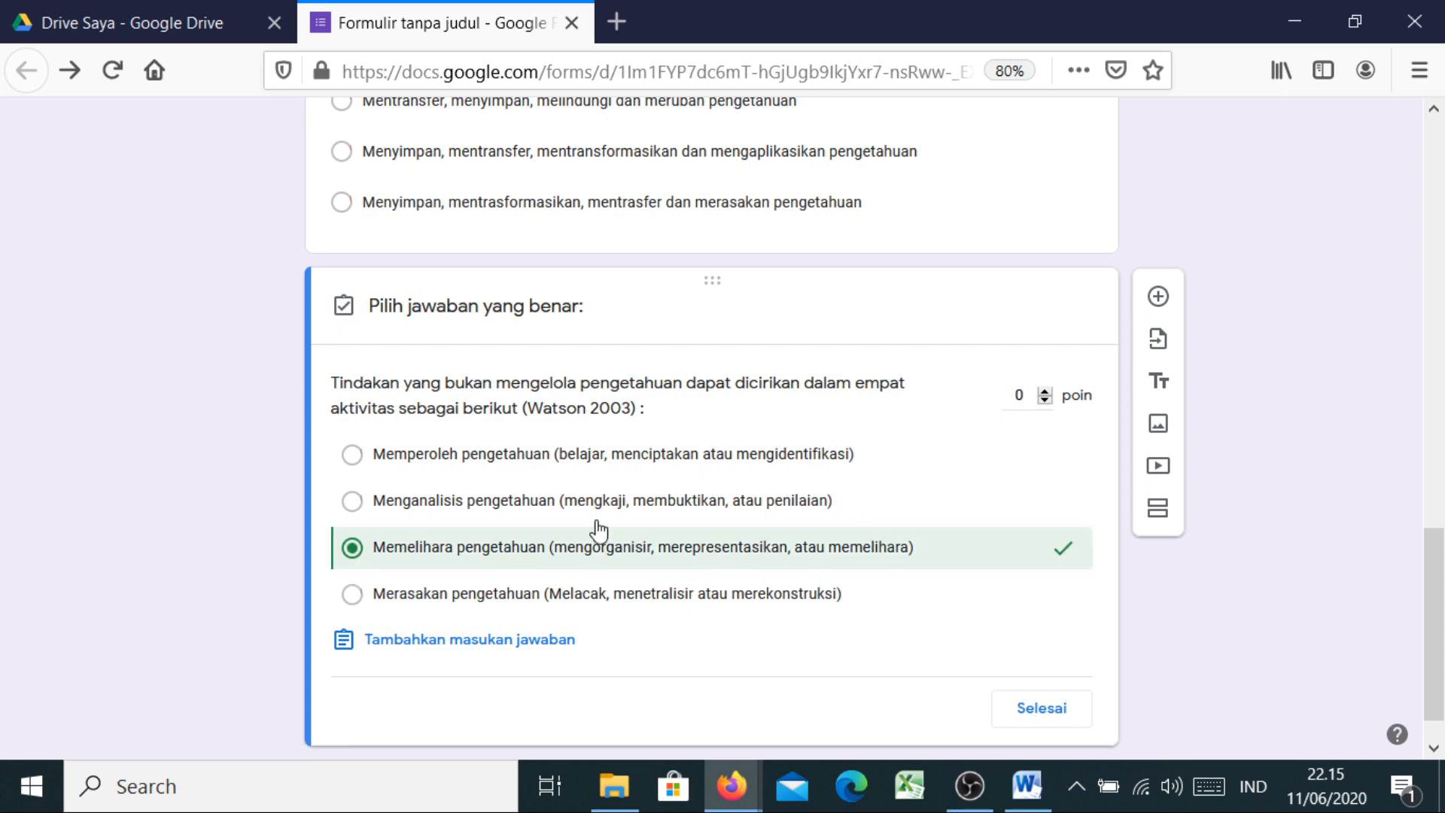
left_click(1022, 395)
left_click(1043, 709)
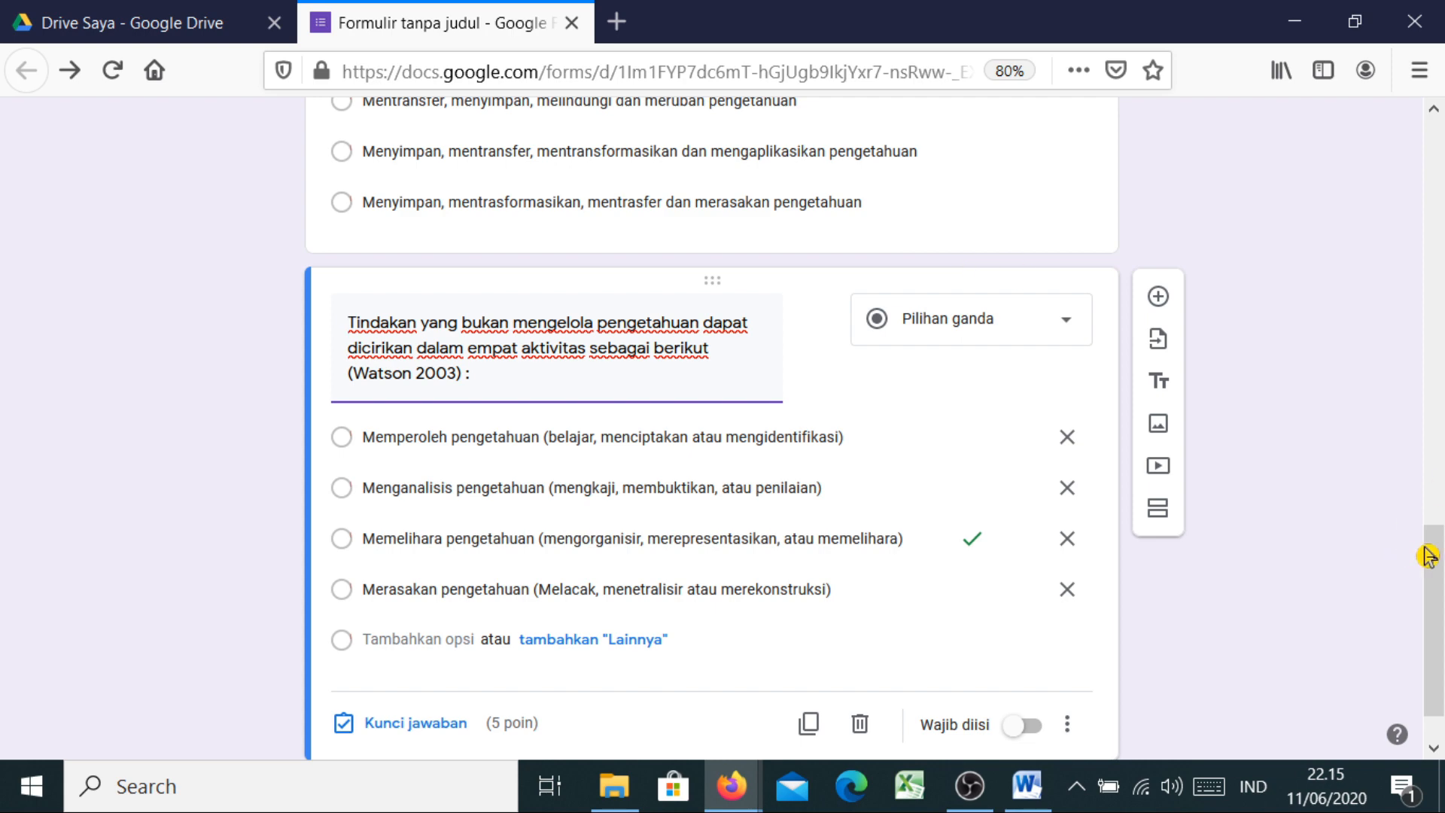
scroll(1439, 598, "down", 1)
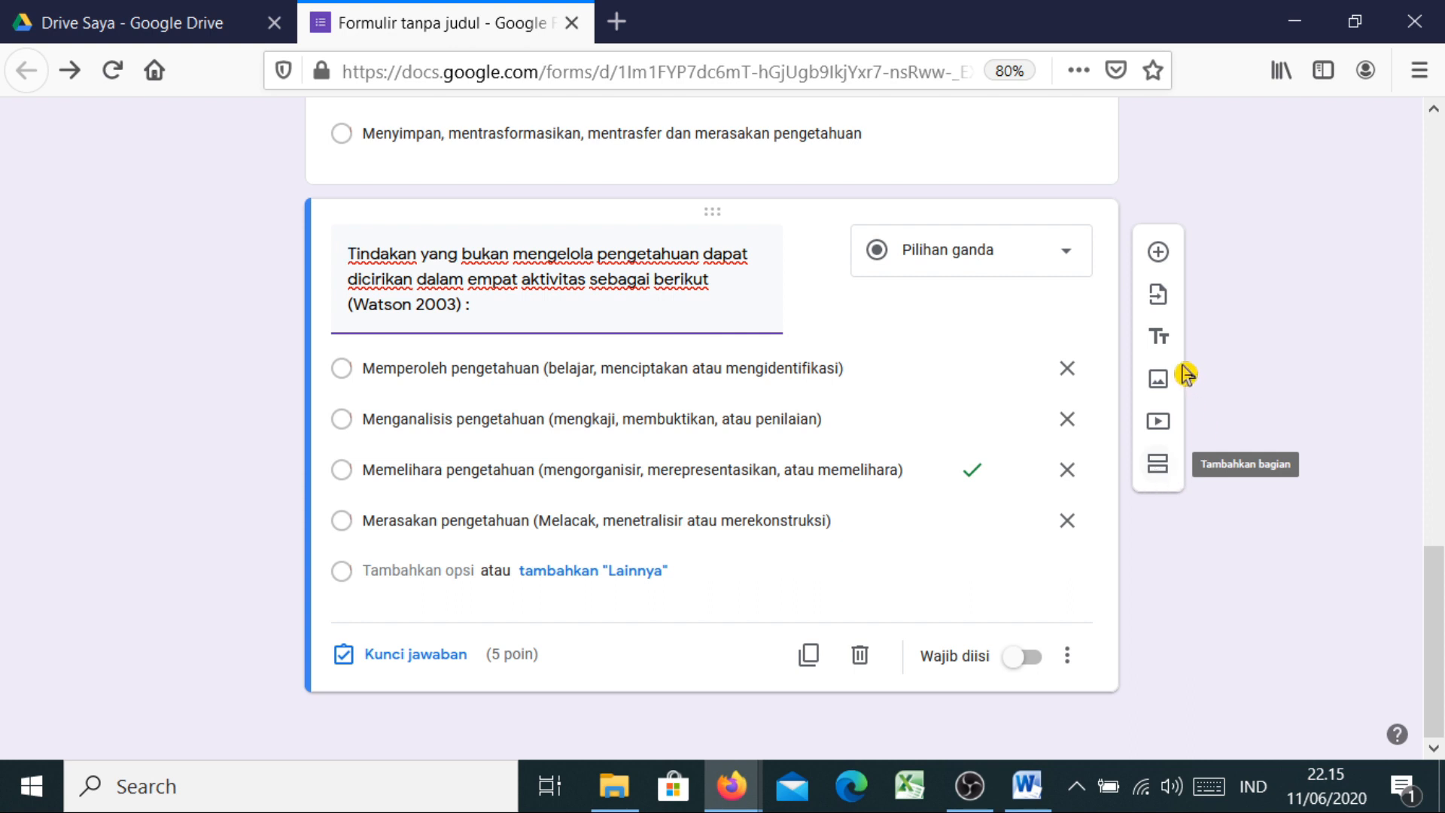
Insert section 3 and title it 'Jawablah soal dibawah ini dengan jawaban singkat'
left_click(1158, 474)
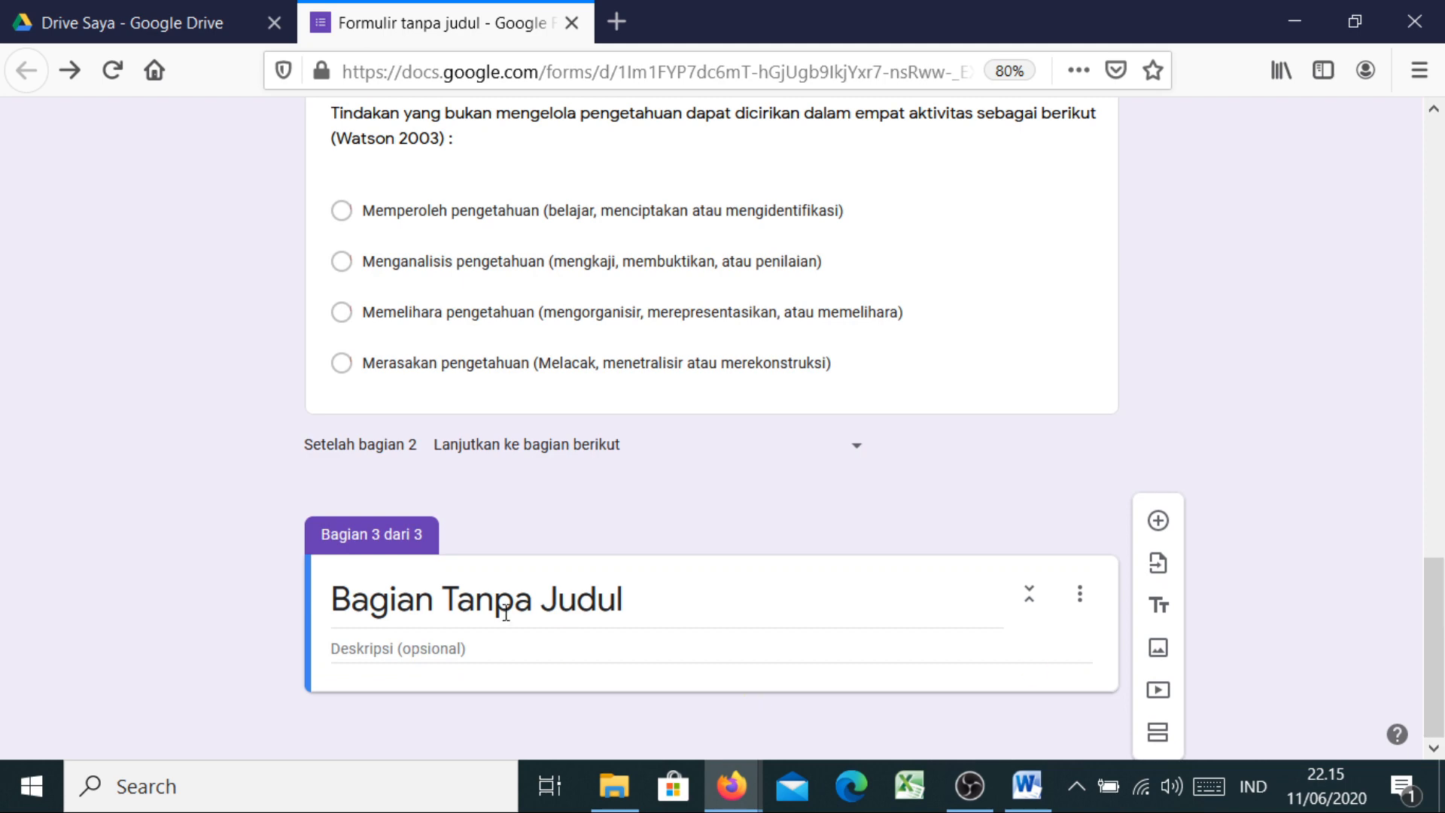
left_click(435, 605)
type("Jawba")
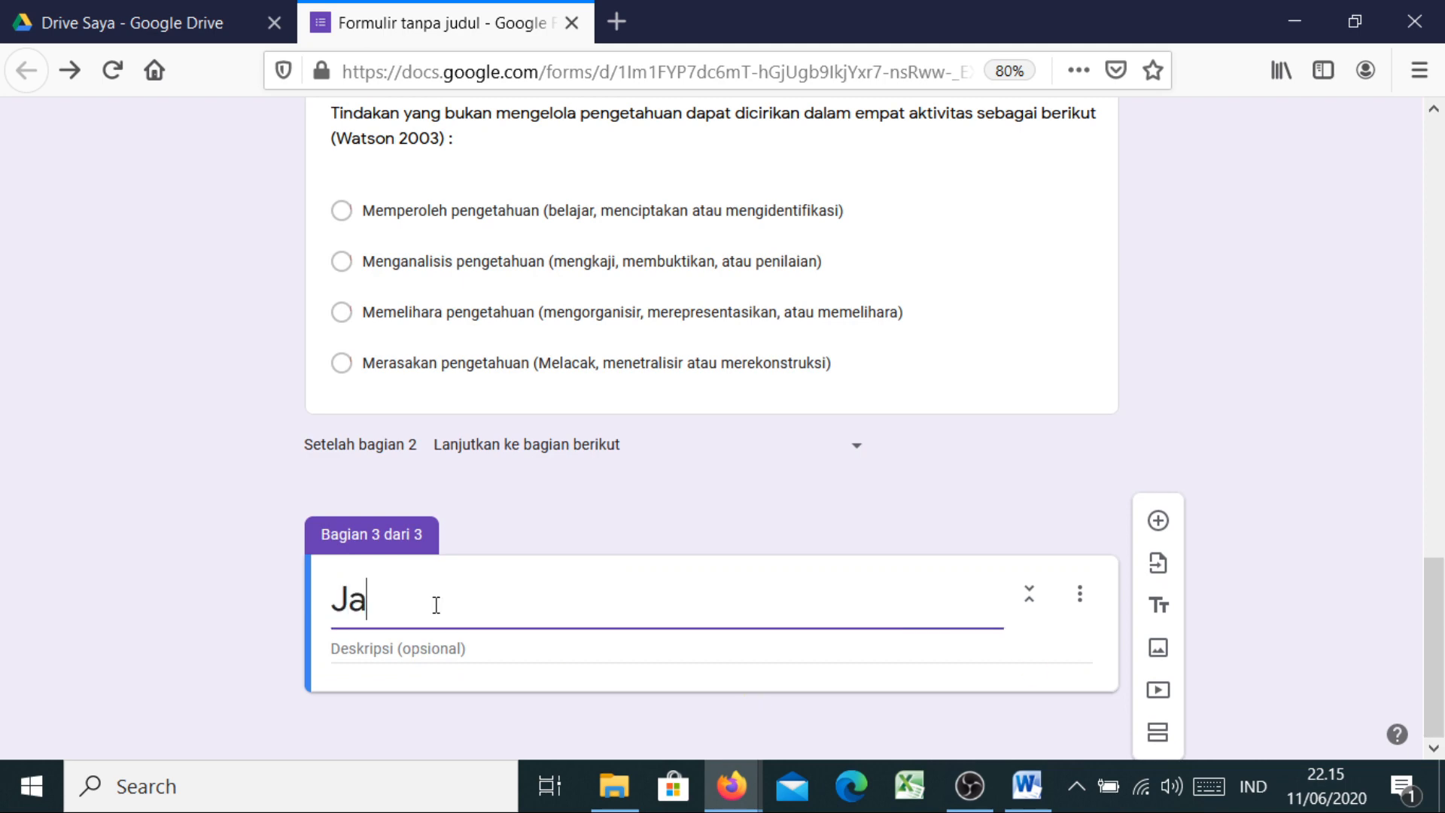
key("BackSpace")
key("BackSpace")
type("ablah so")
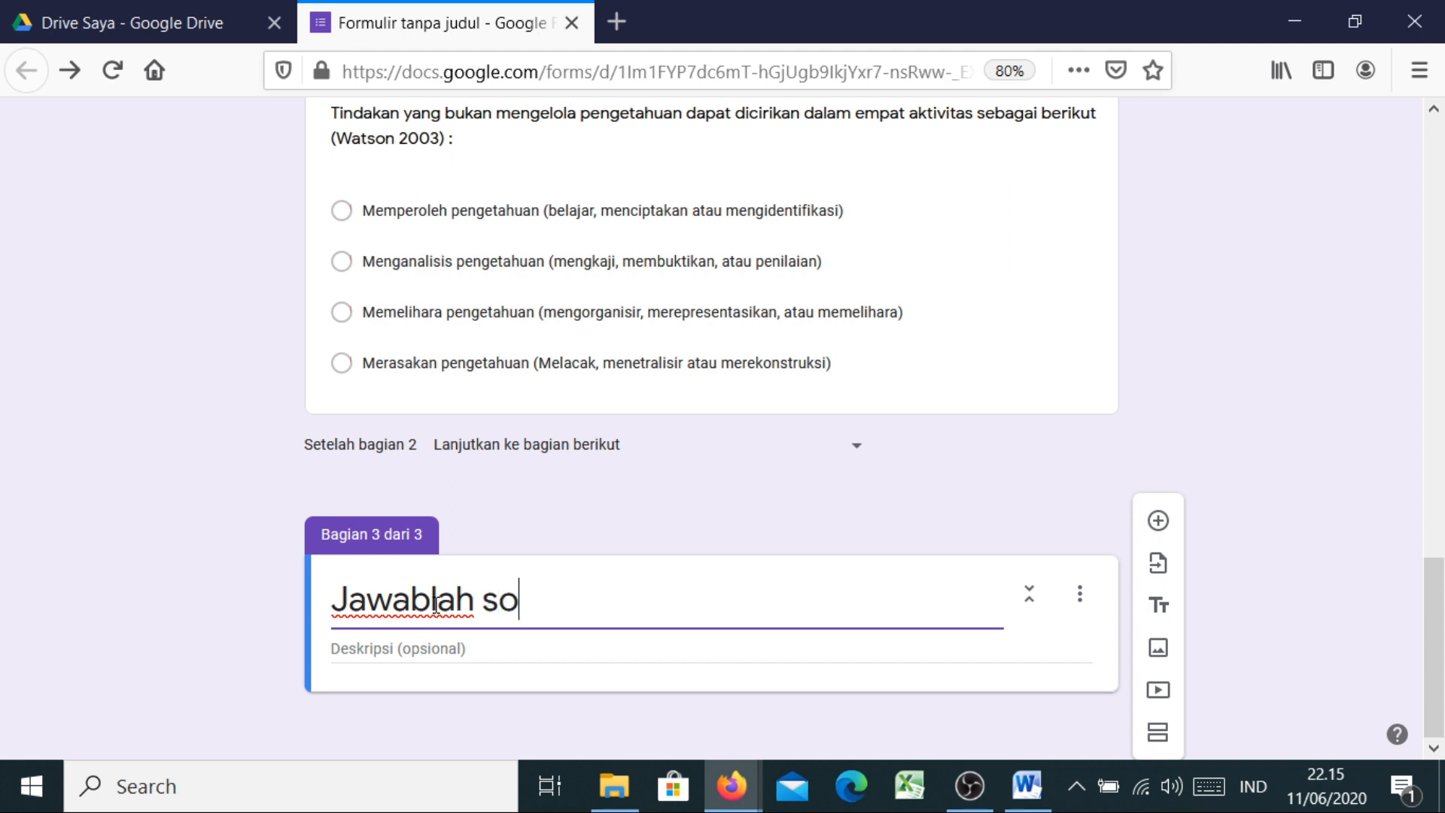
type("al dibaw")
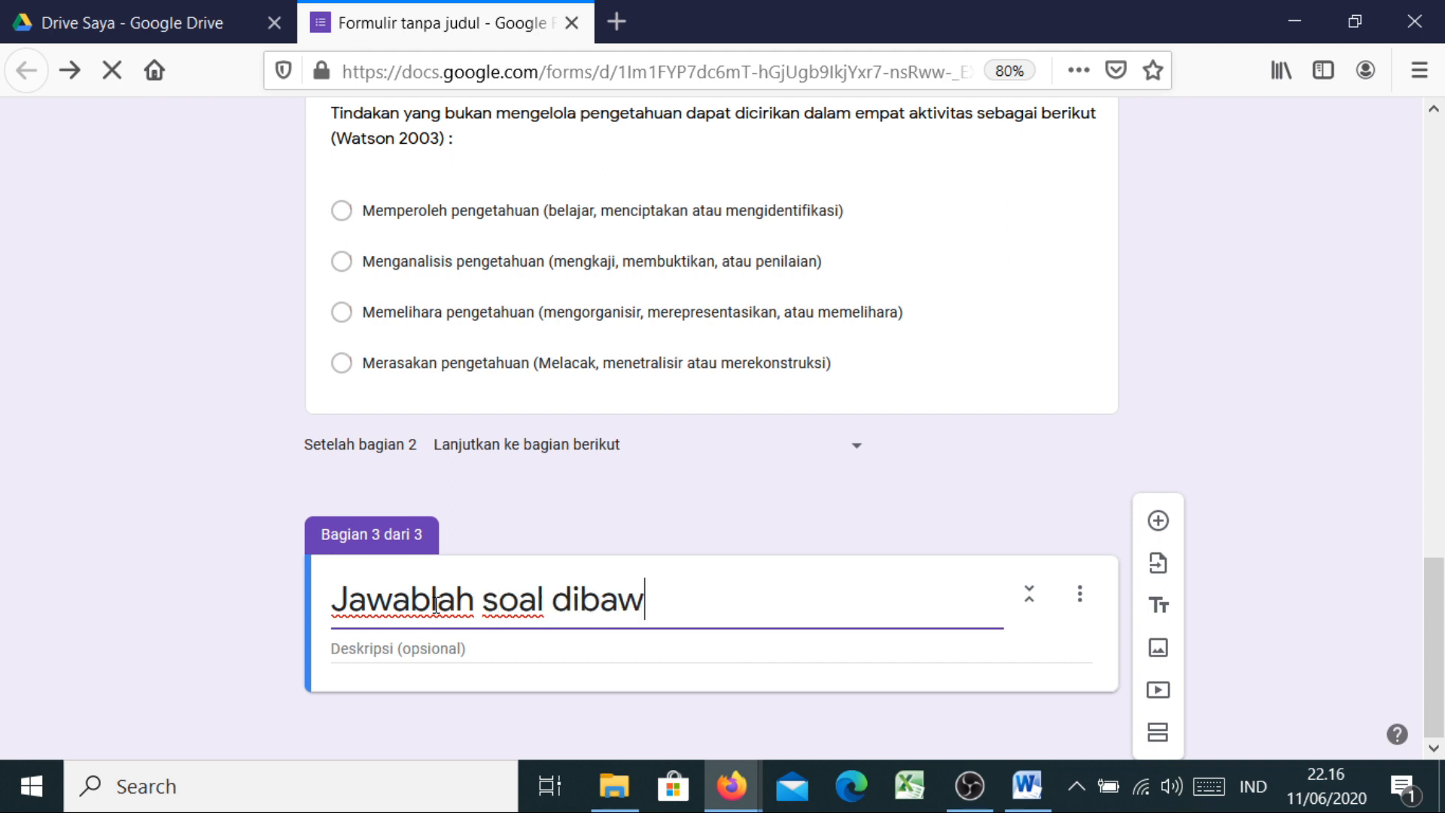
type("h")
key("BackSpace")
type("ah ini")
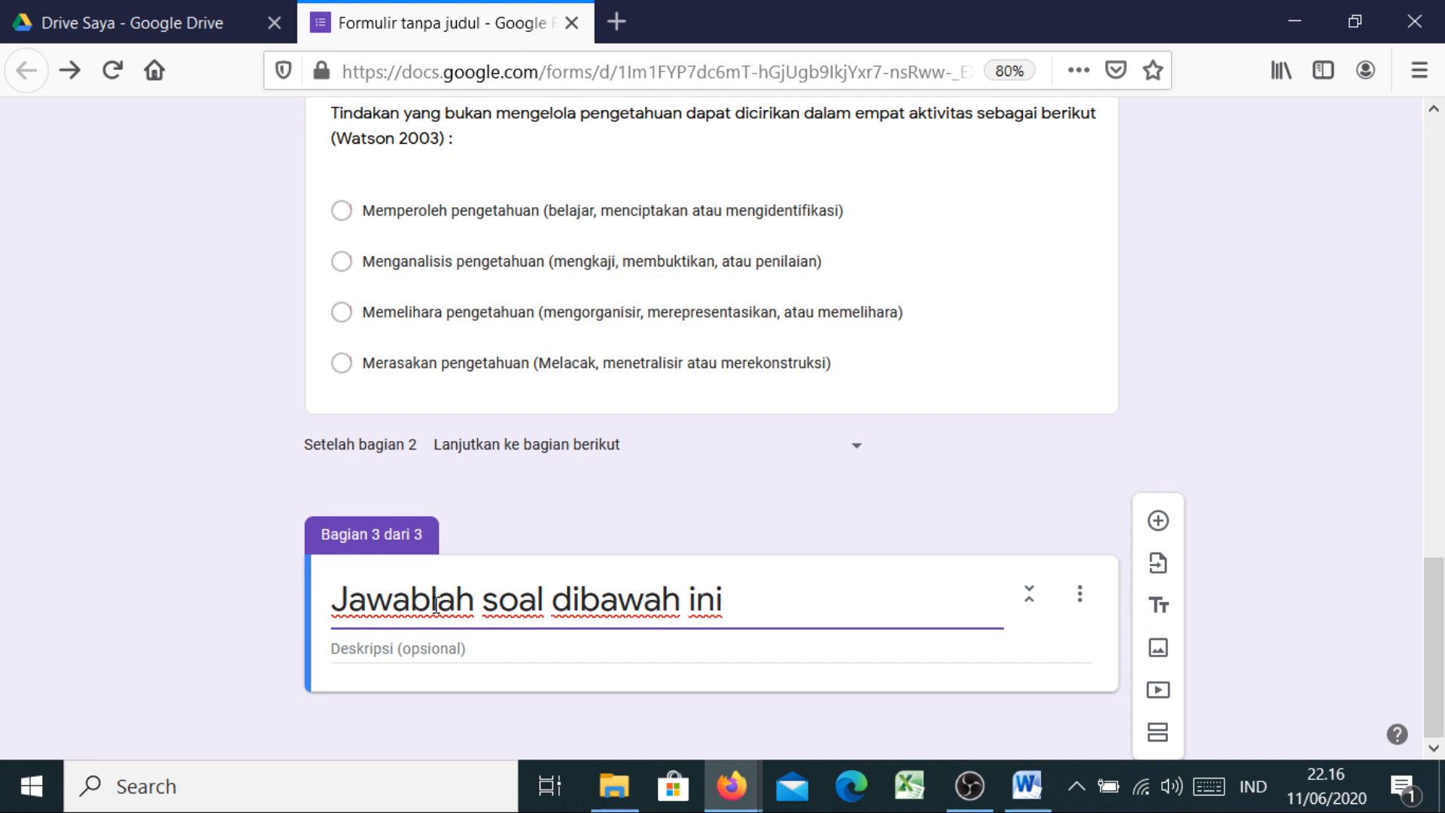
type(" dengan ja")
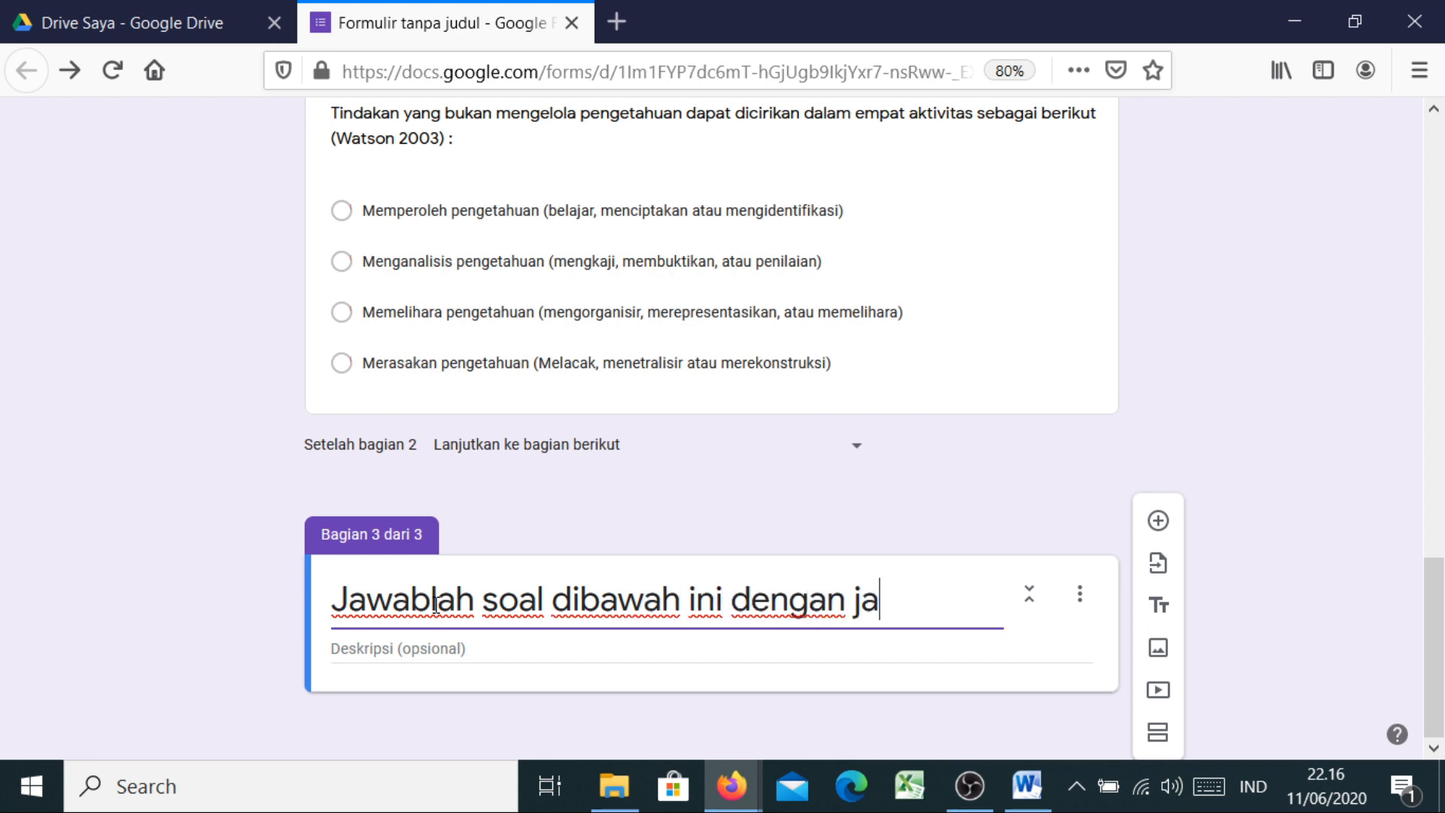
type("wada")
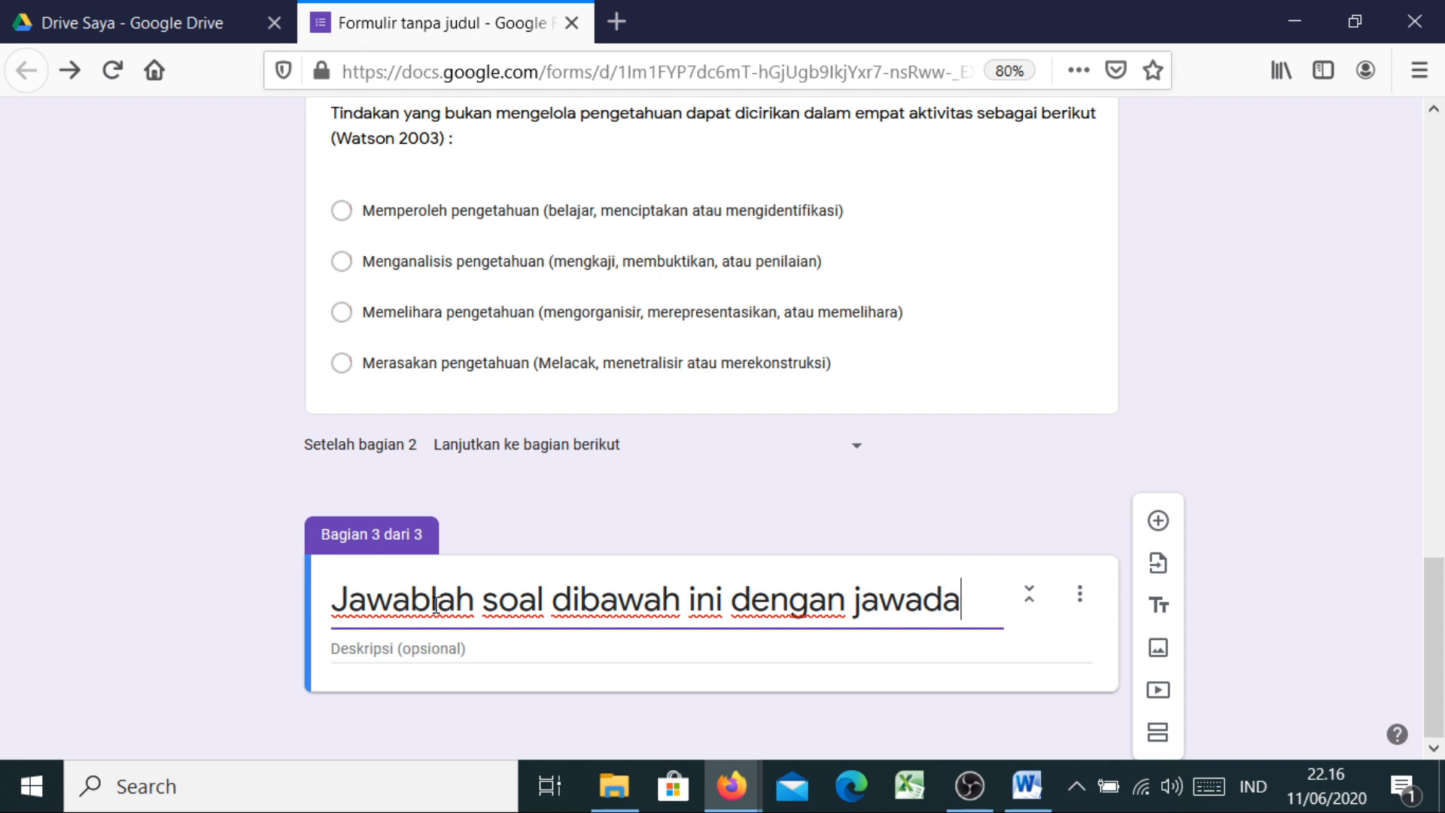
type("n")
key("BackSpace")
key("BackSpace")
key("BackSpace")
type("ban ")
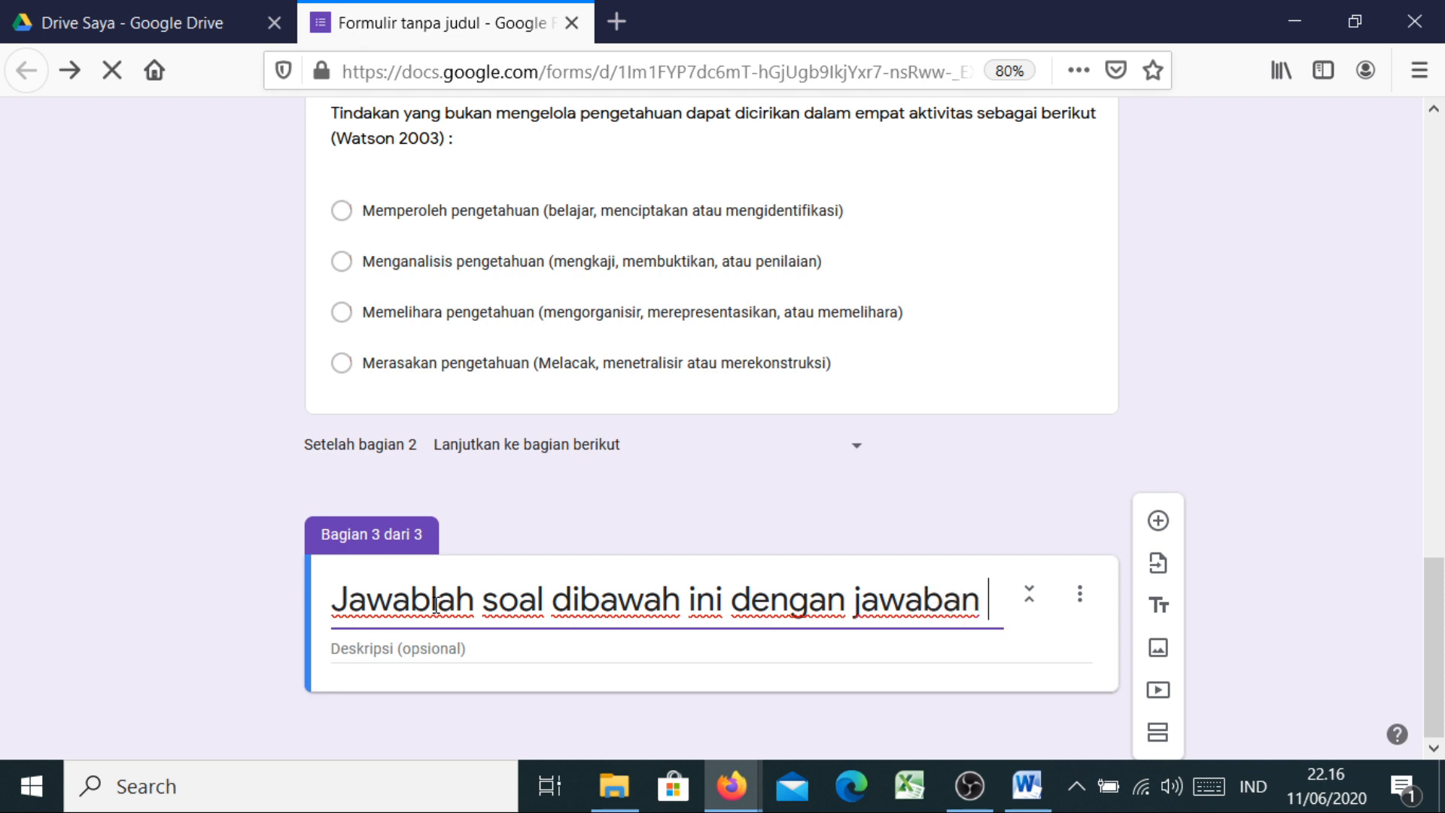
type("singkat")
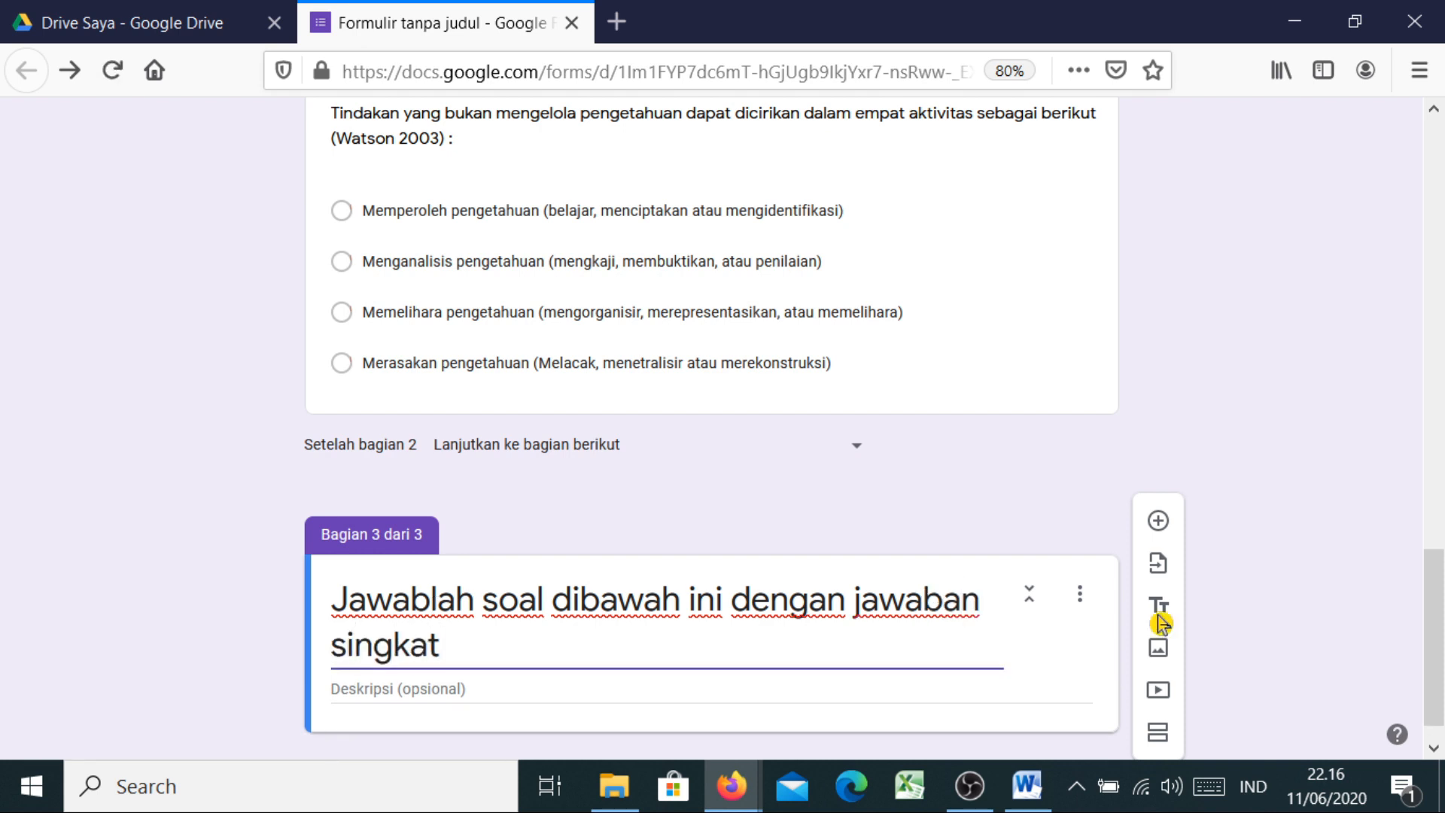
scroll(927, 593, "down", 1)
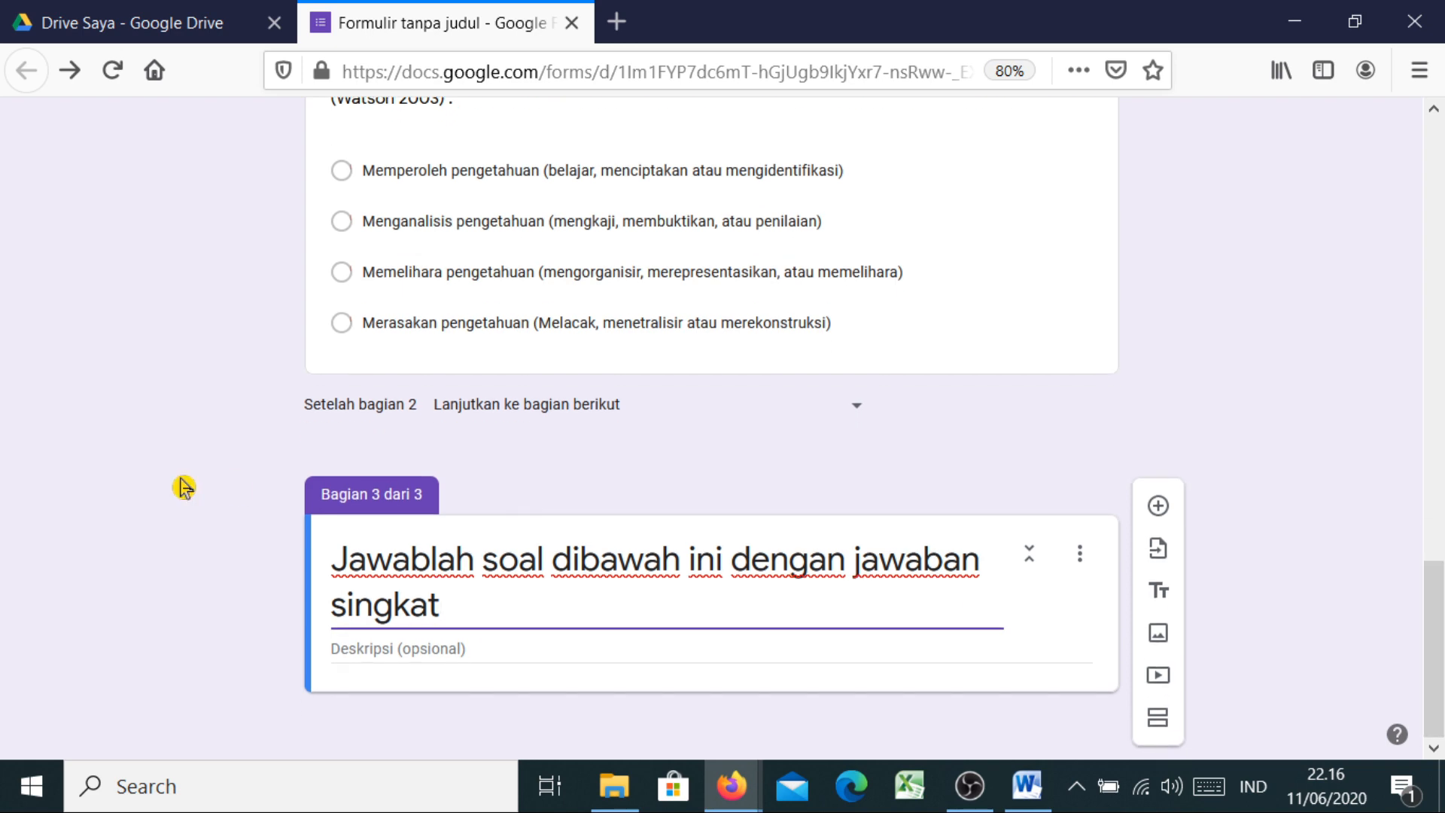
Add a blank multiple-choice question to section 3 and switch back to the Word exam document
left_click(1158, 506)
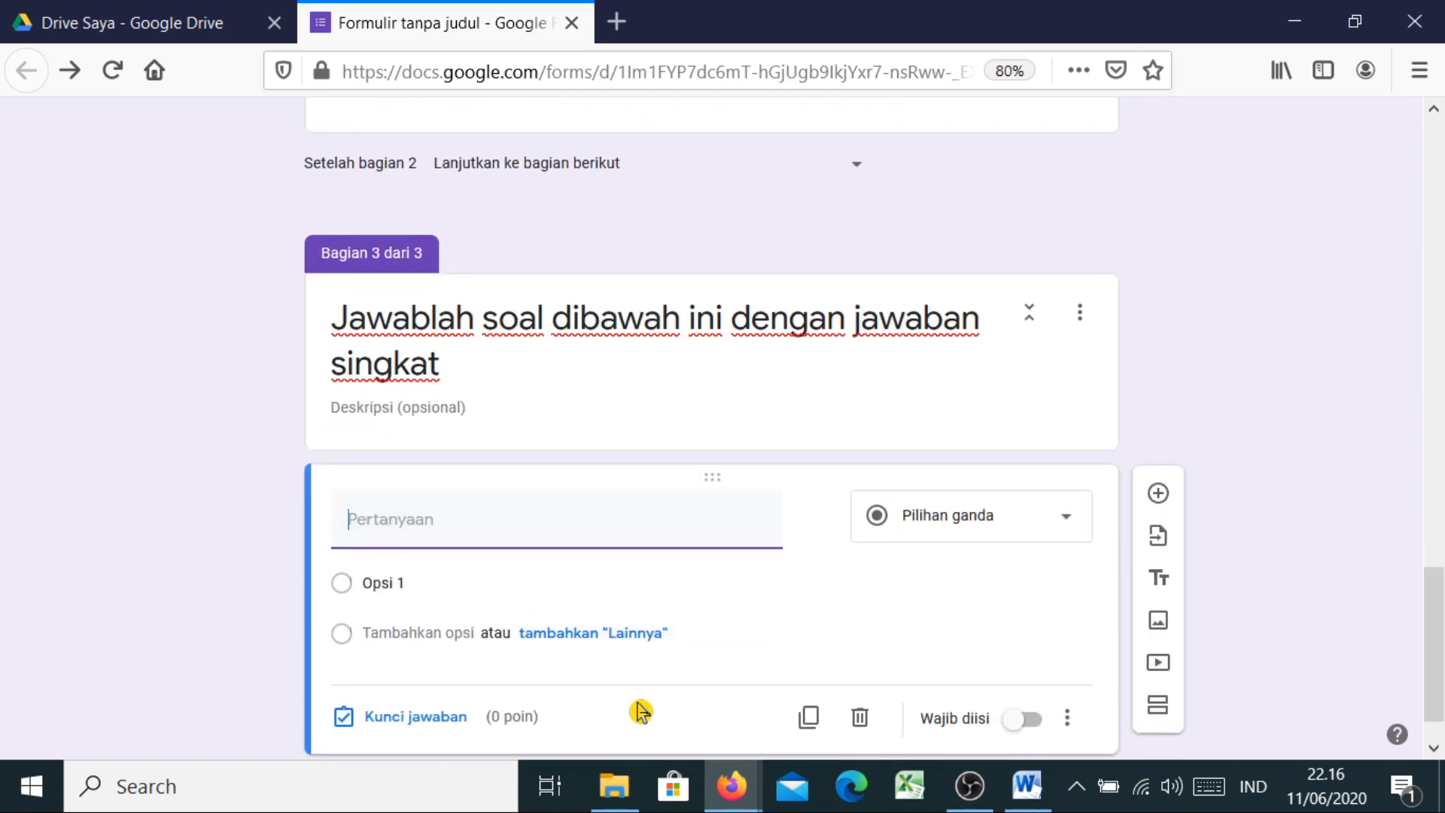
mouse_move(1031, 802)
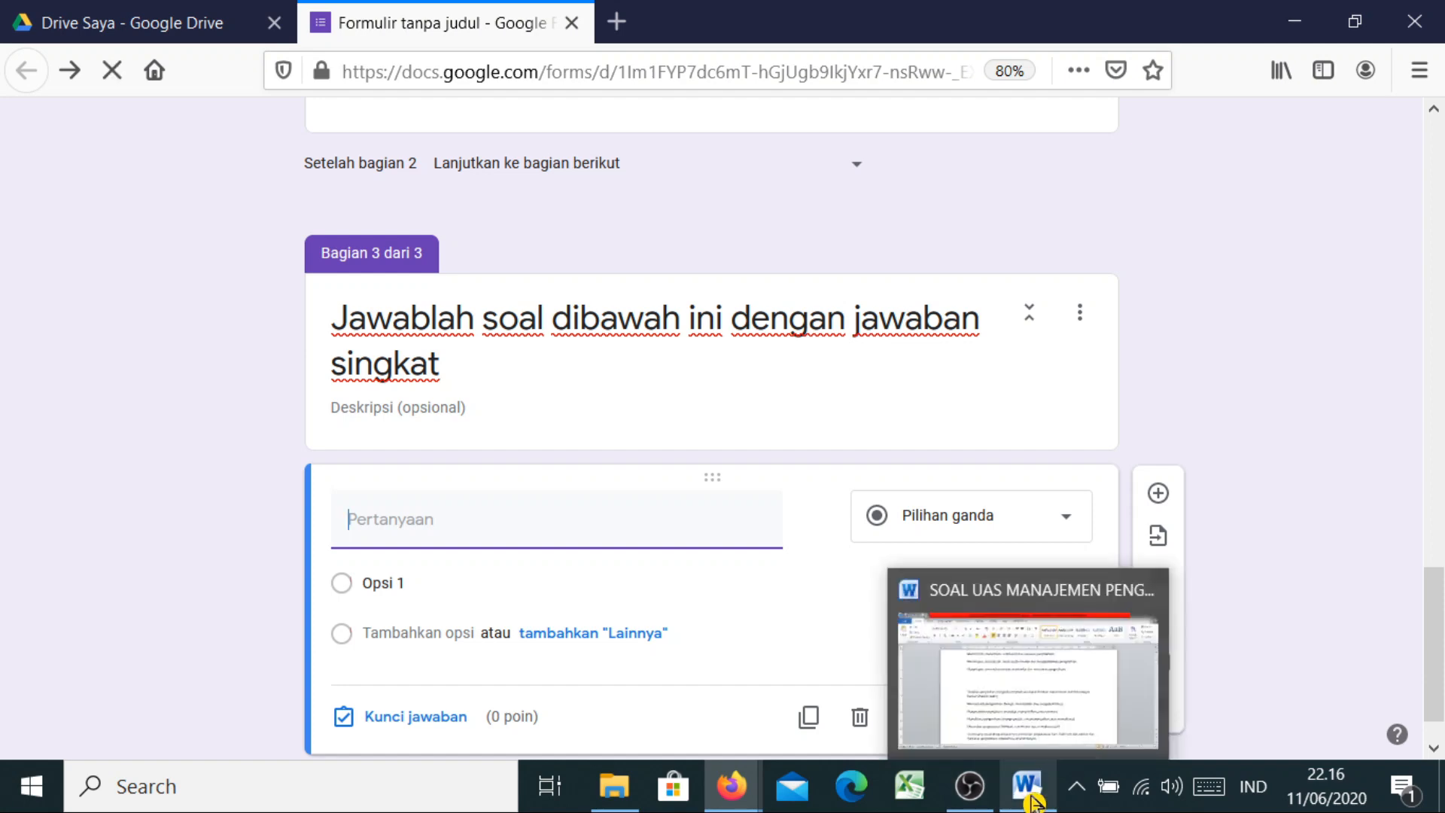
left_click(1003, 723)
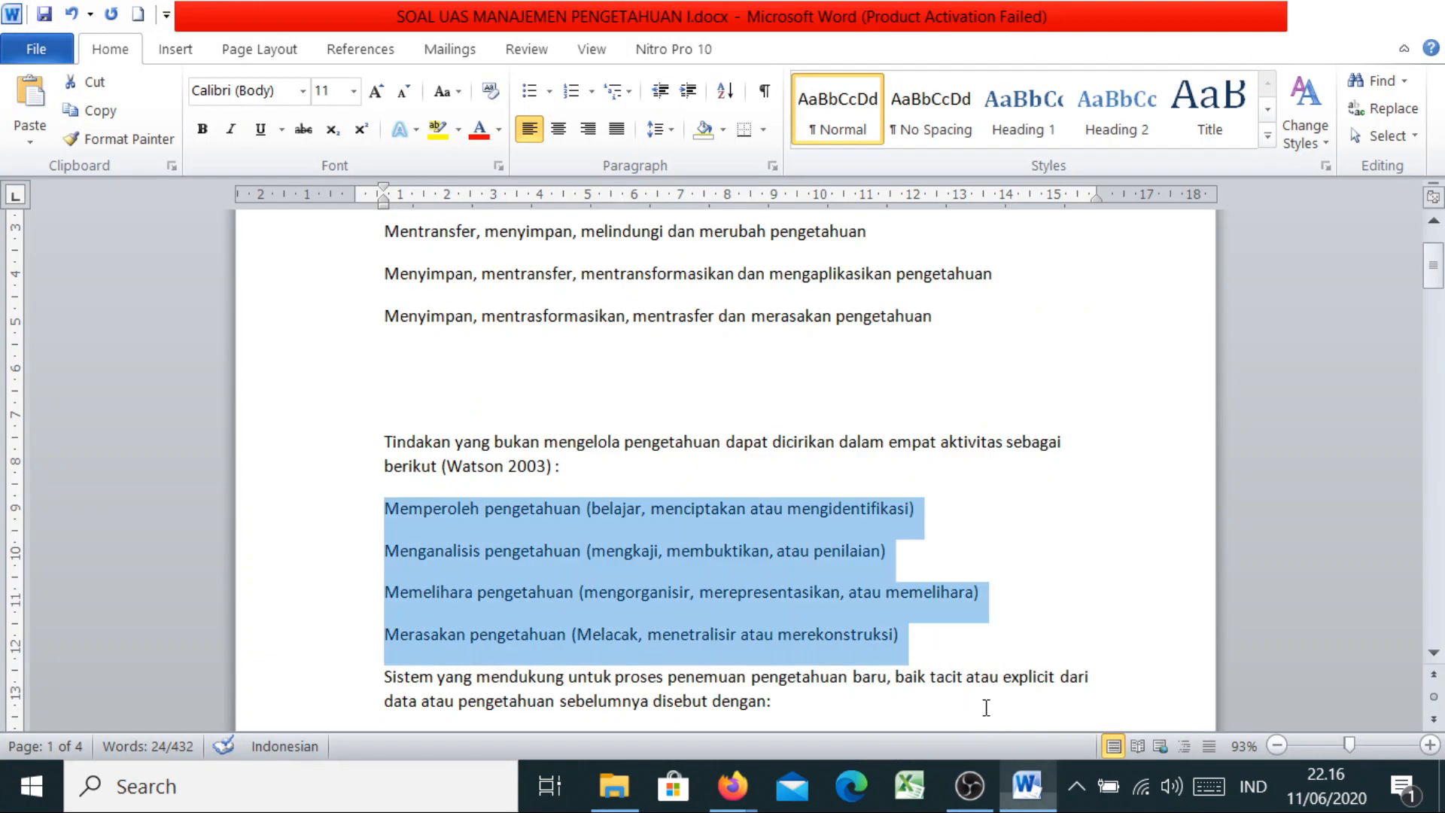
In Word, copy the 'Sistem yang mendukung…' question about discovering new knowledge
left_click(1434, 640)
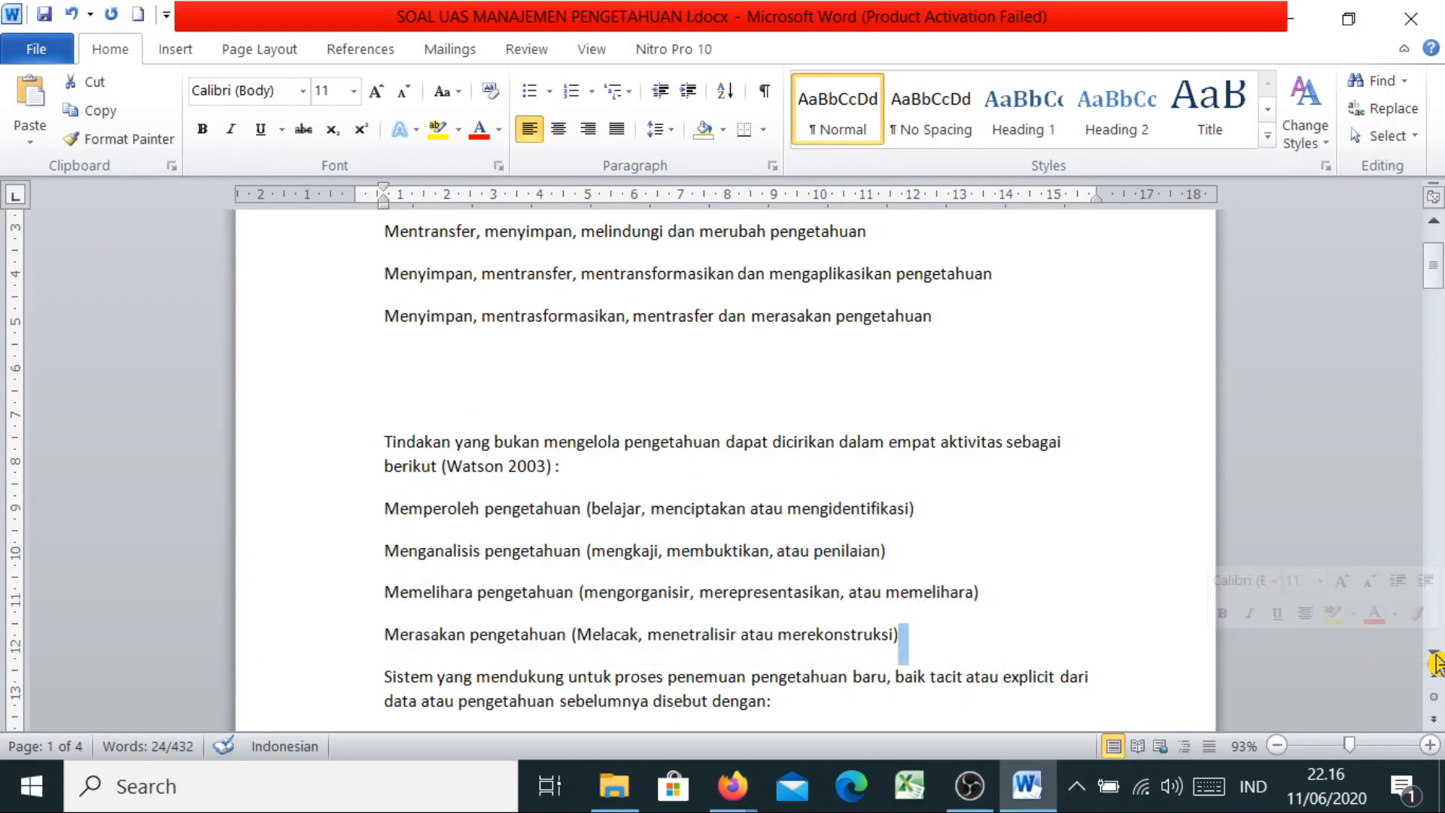
left_click(1433, 651)
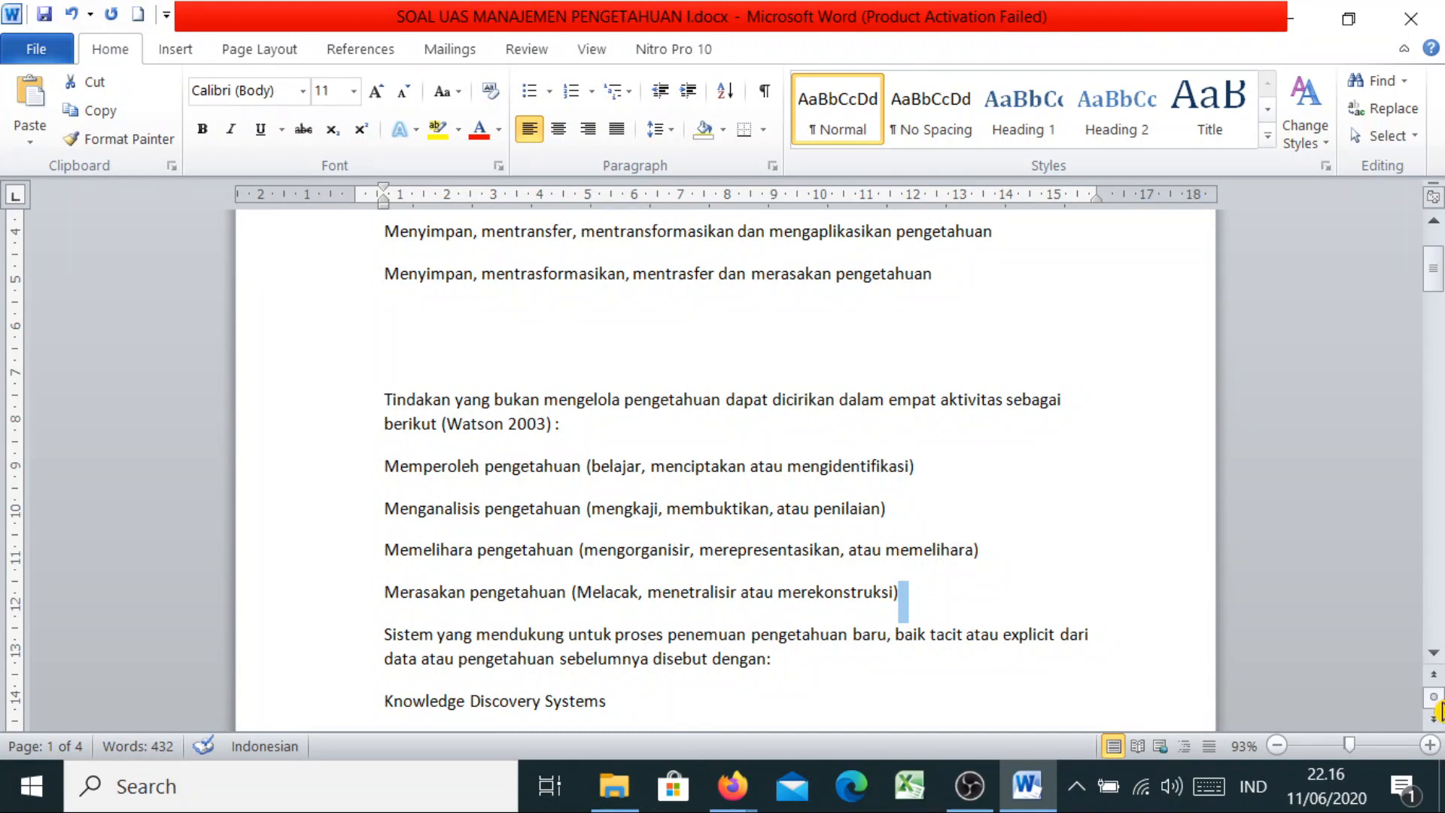
left_click(1433, 653)
scroll(1435, 663, "down", 1)
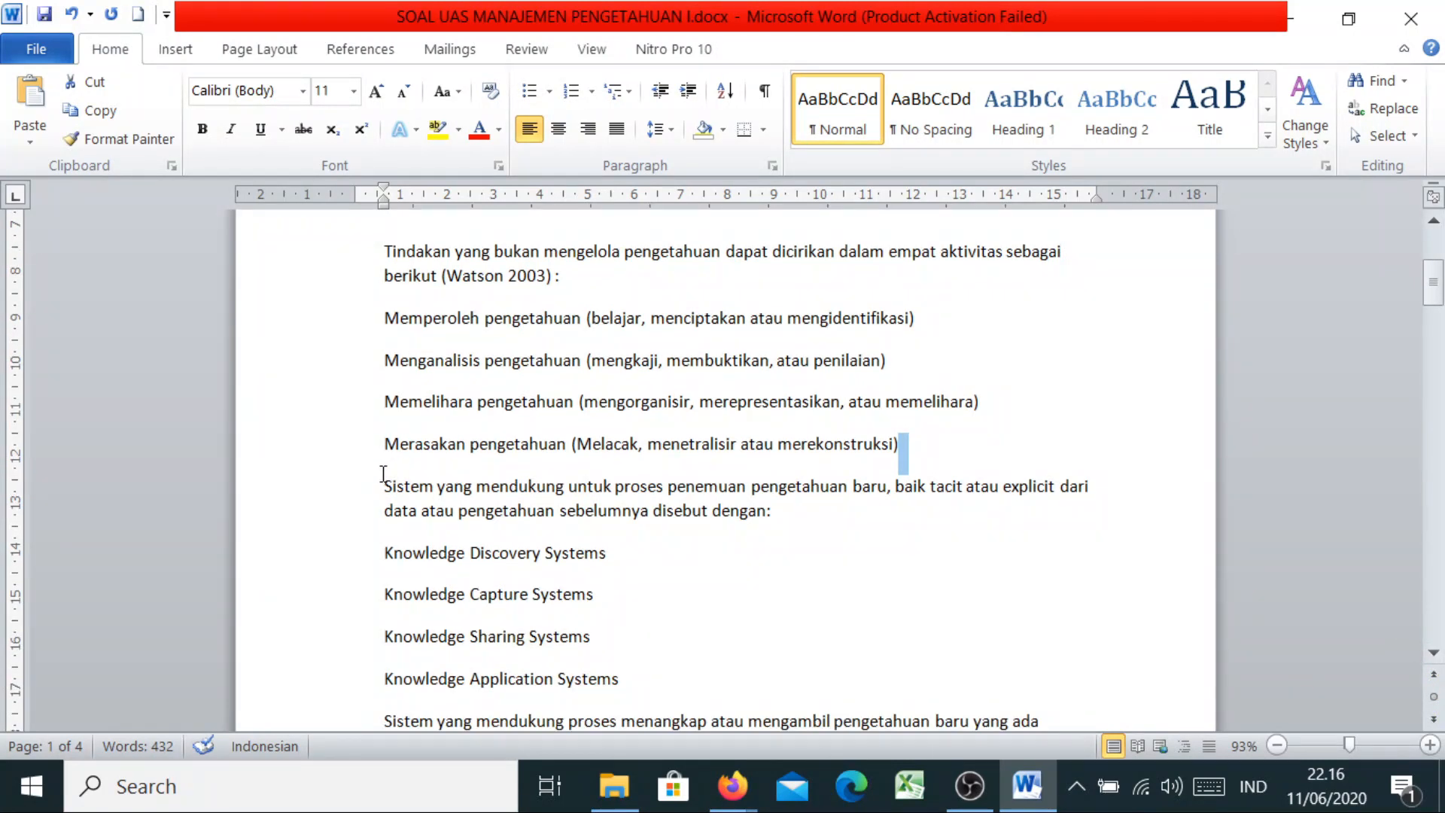
left_click_drag(383, 482, 733, 519)
key("ctrl+c")
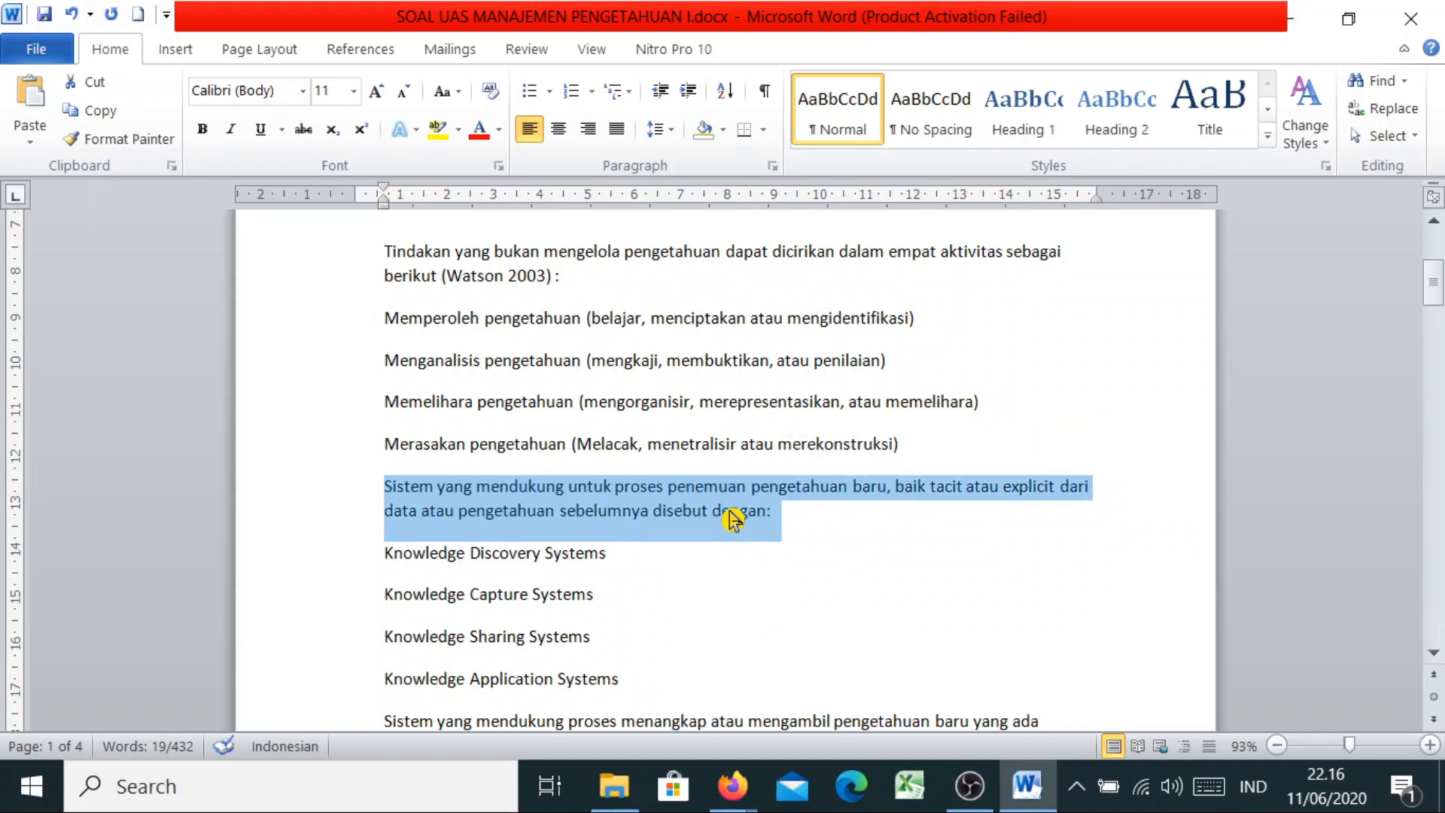
right_click(733, 519)
left_click(798, 127)
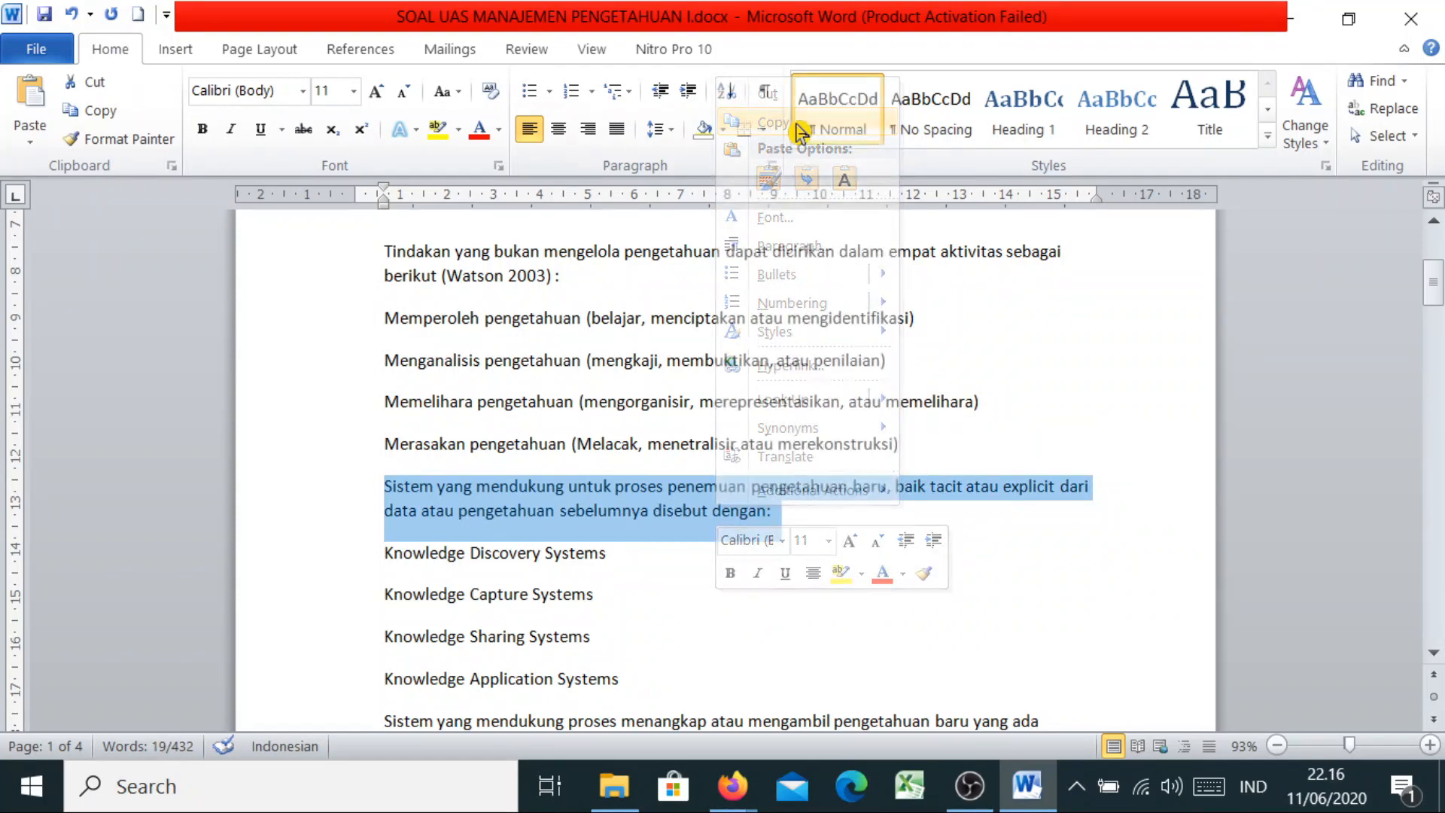
Go back to the Google Form and select the new section 3 question field
left_click(731, 784)
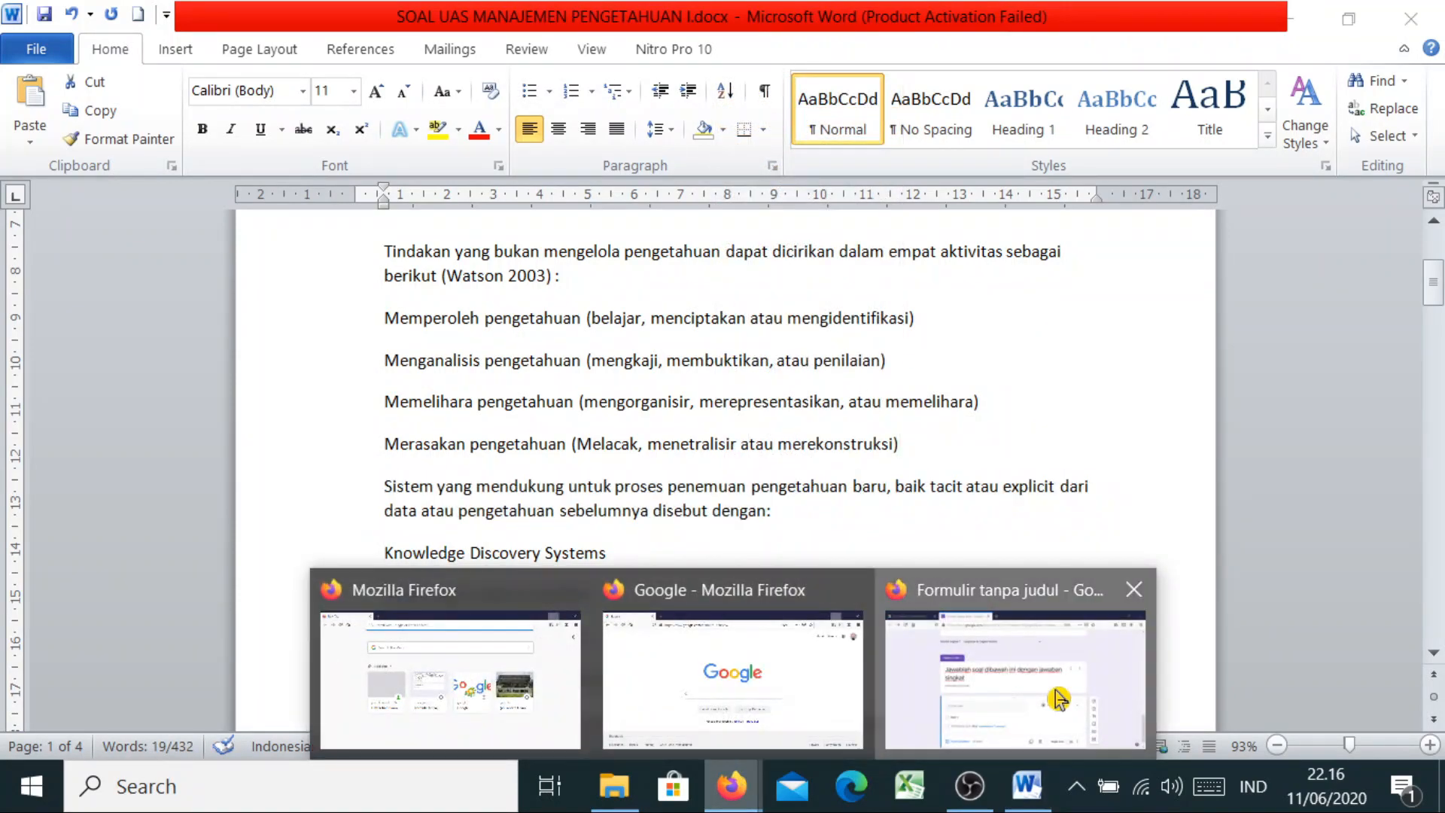
left_click(1059, 699)
left_click(361, 529)
Paste the copied question text, make it a Jawaban singkat question, and return to Word
key("ctrl+v")
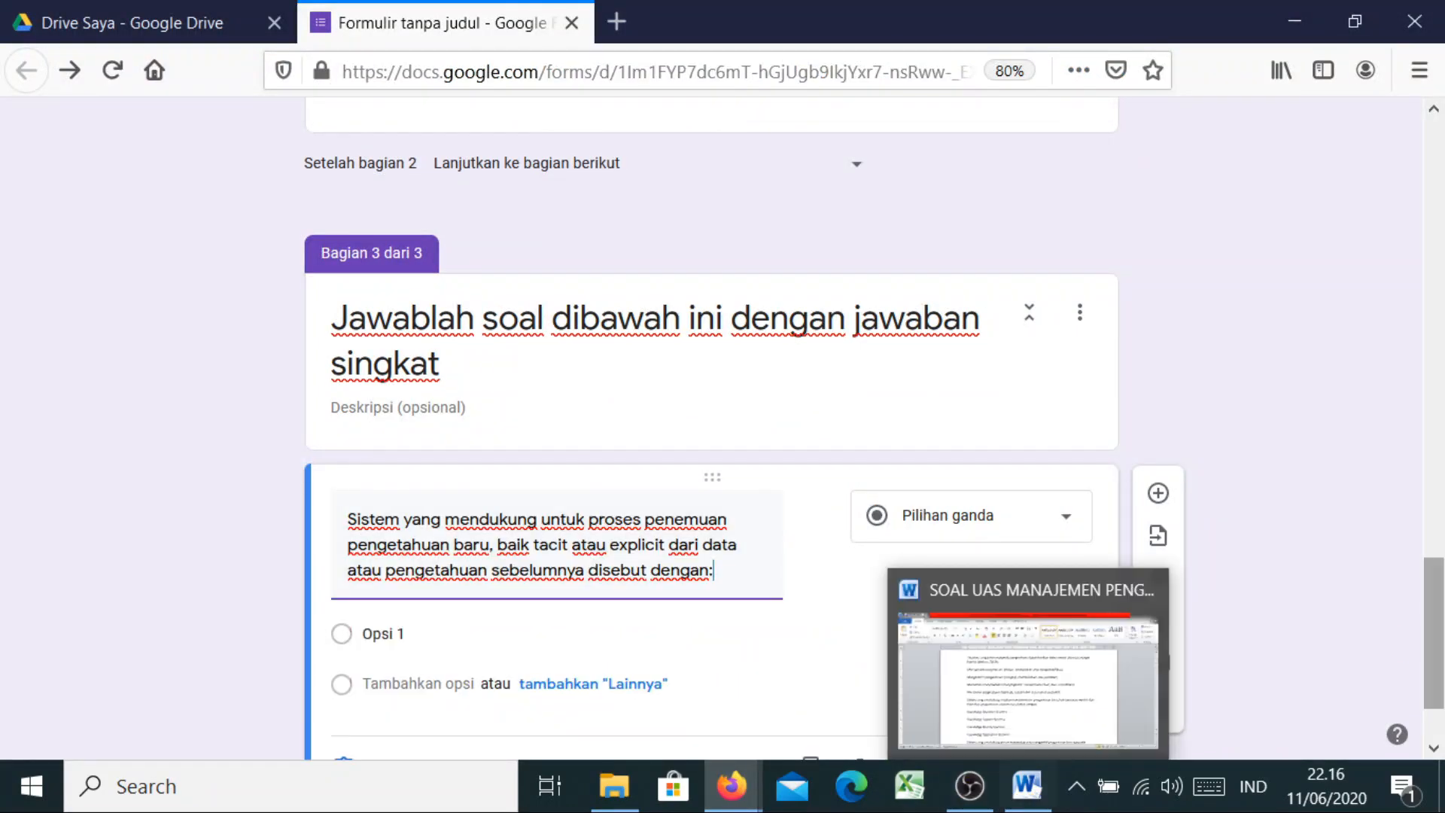
scroll(1025, 437, "down", 2)
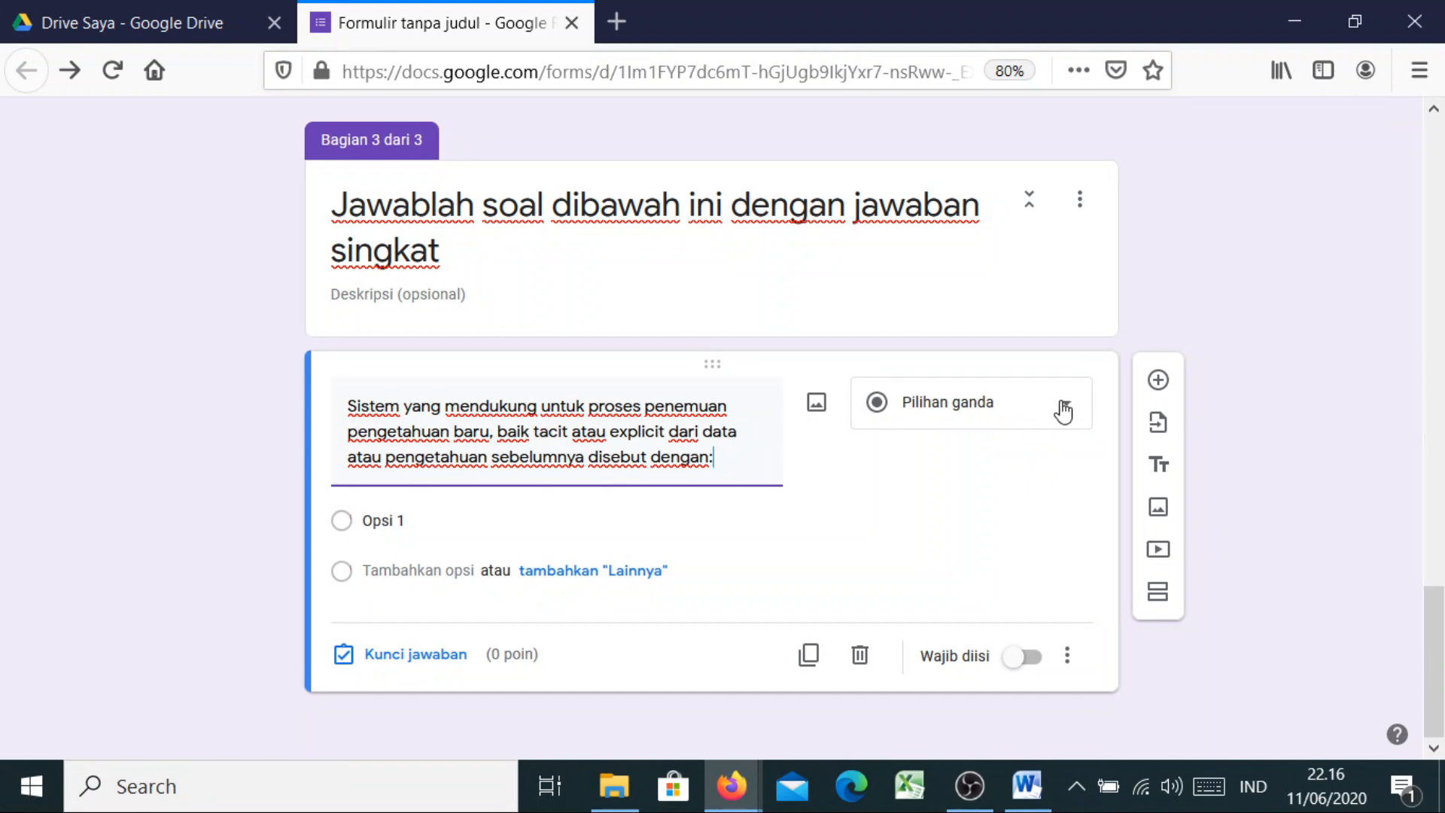
left_click(1061, 406)
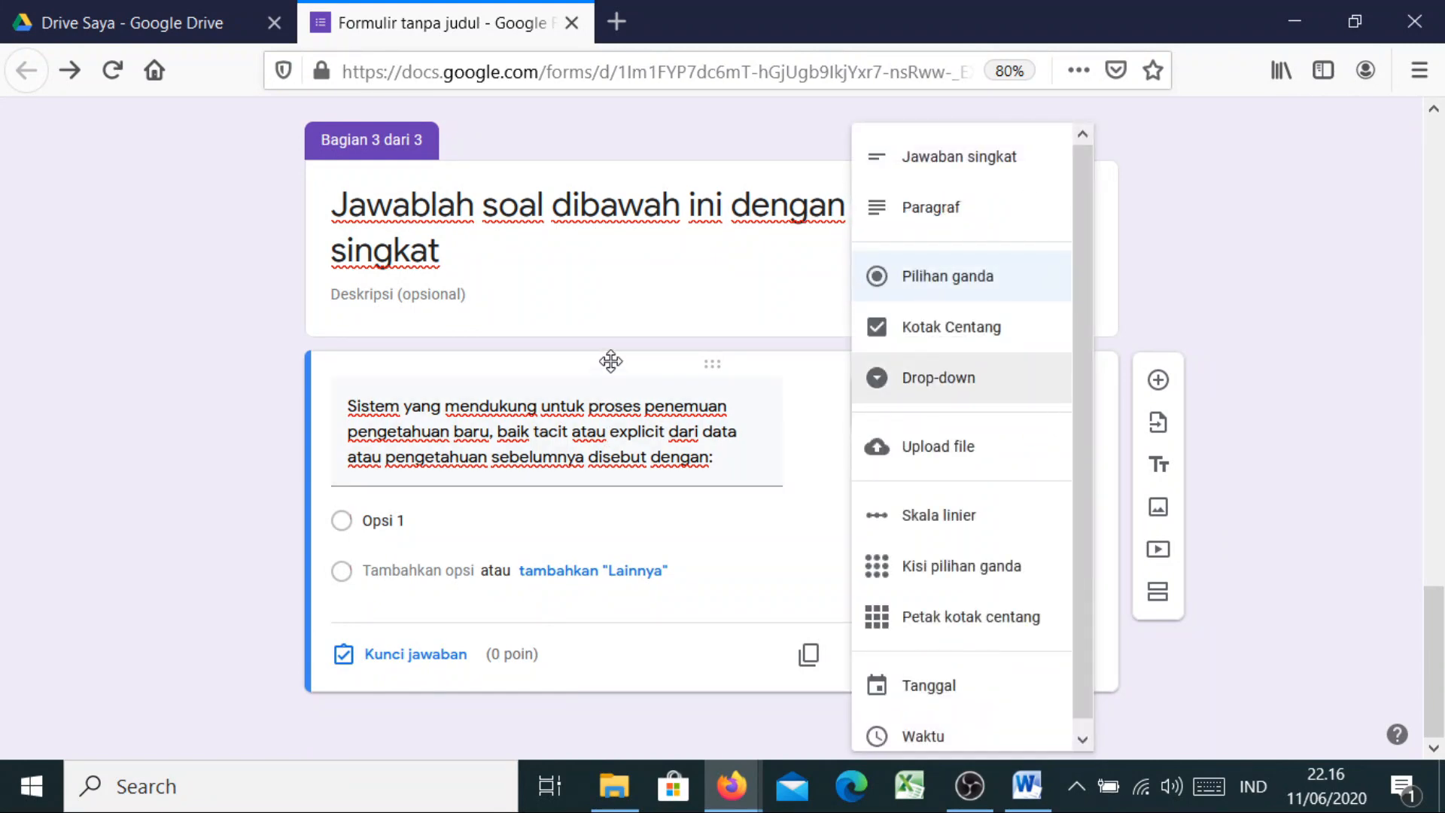
left_click(844, 455)
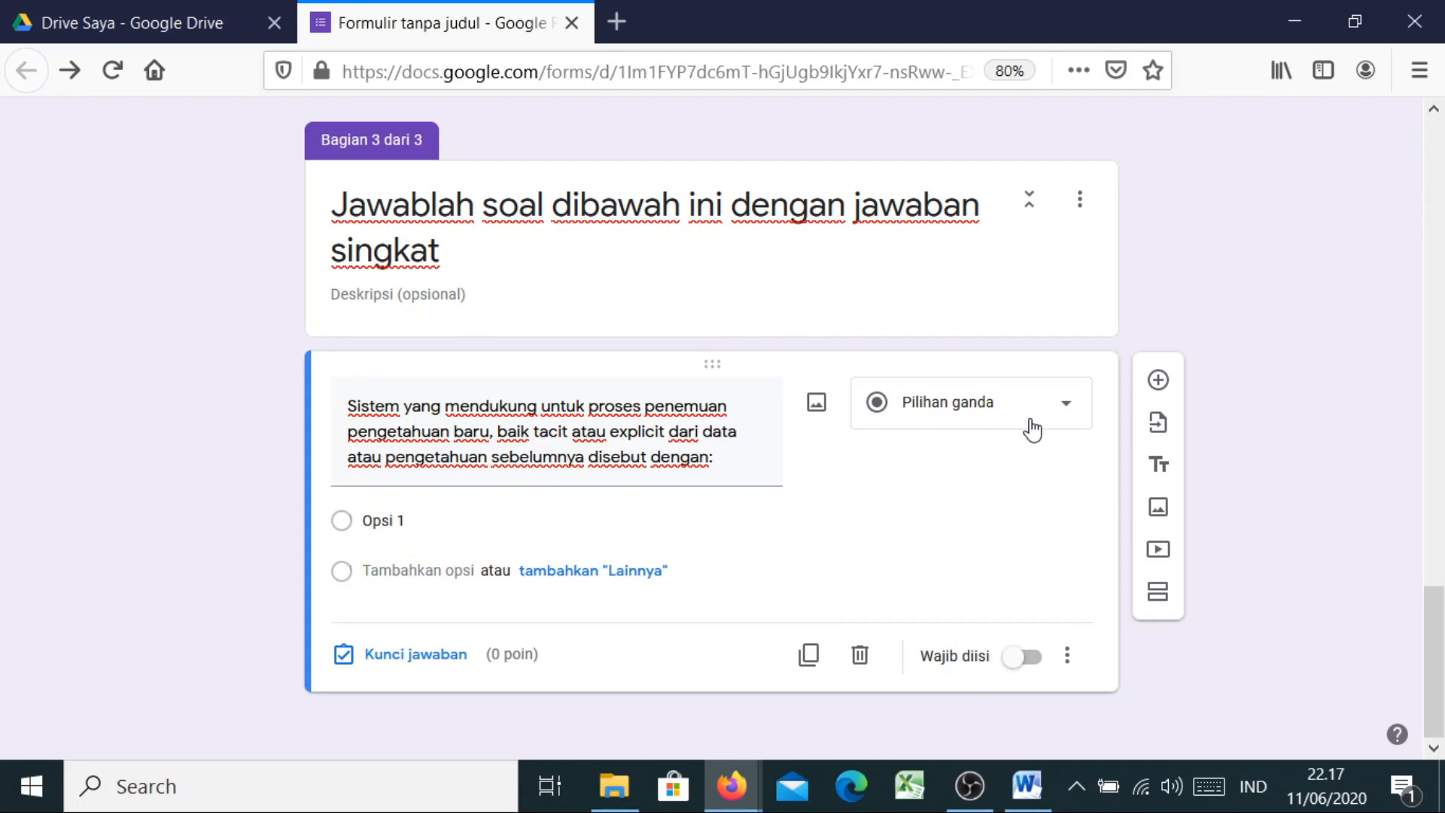
left_click(1063, 413)
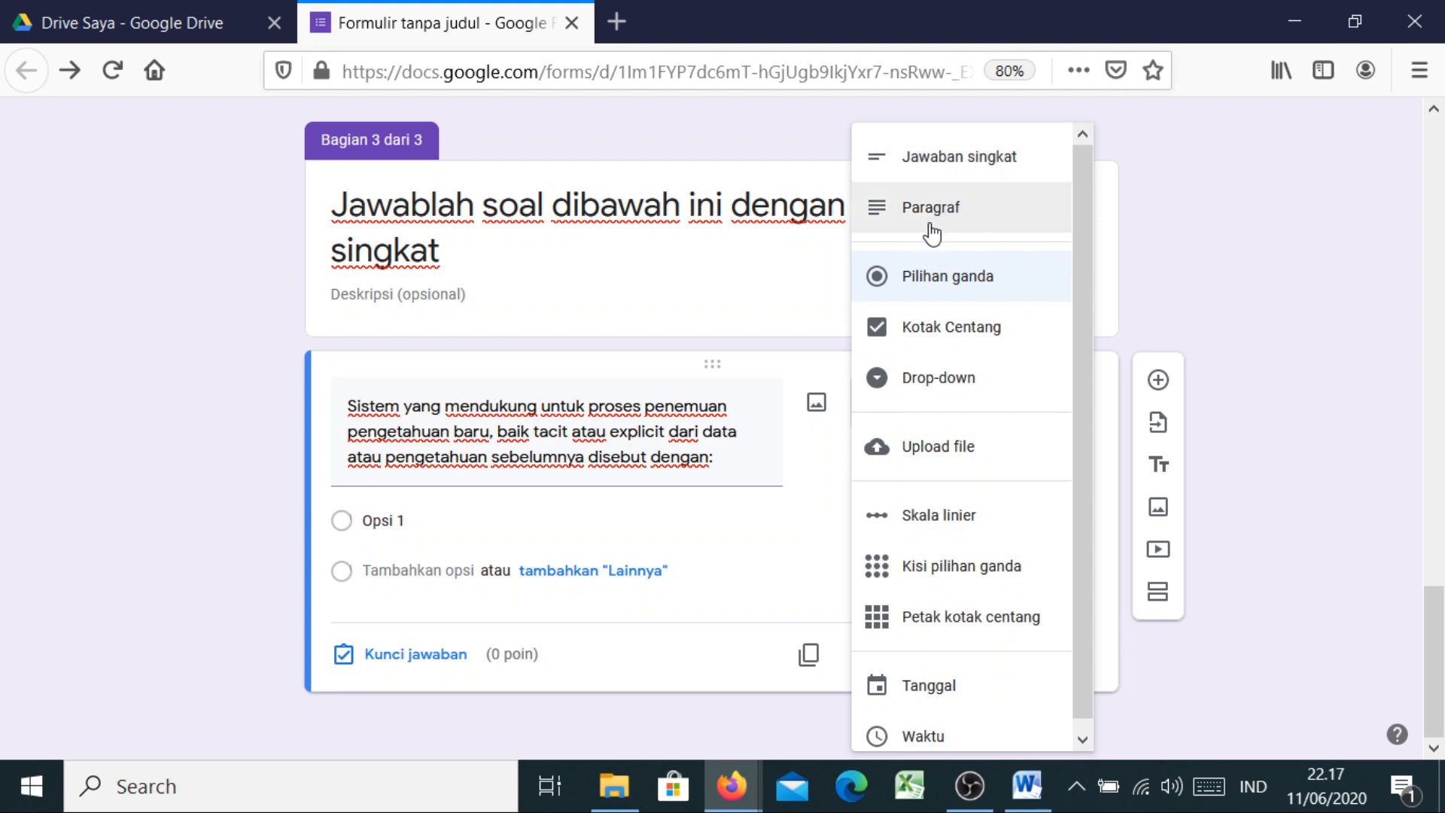
left_click(946, 160)
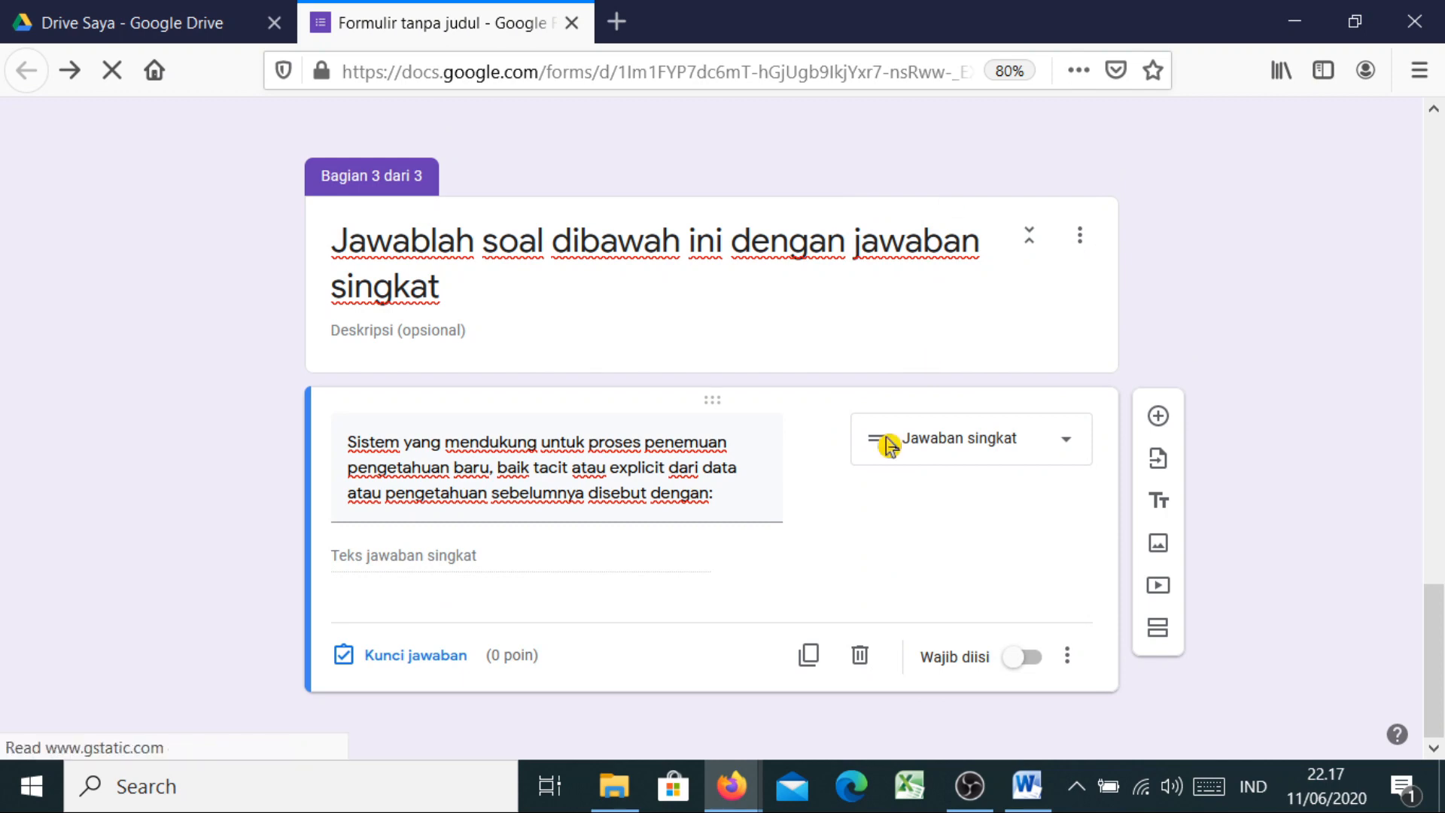
mouse_move(1039, 786)
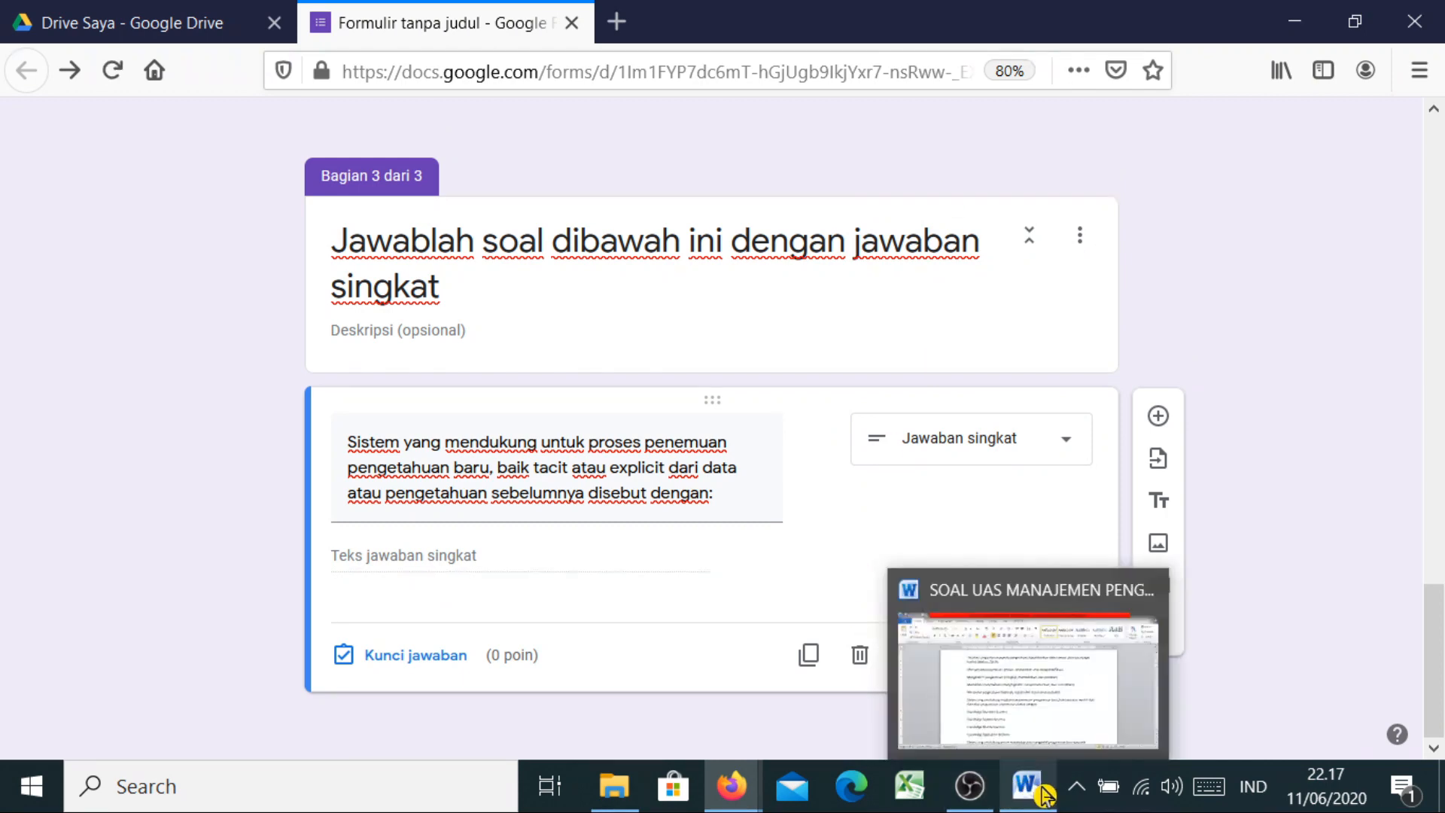
left_click(1041, 727)
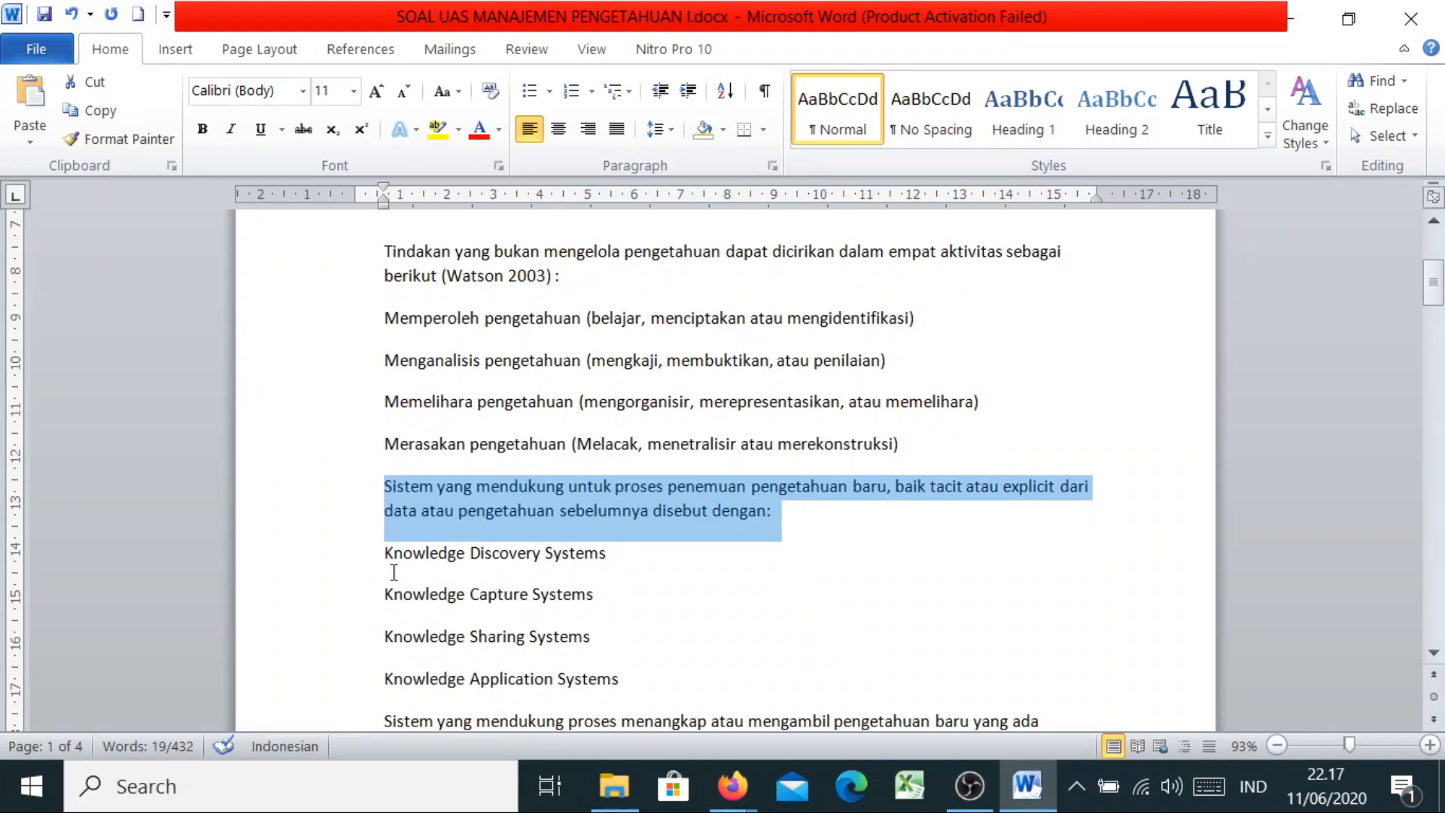
Copy the 'Knowledge Discovery Systems' answer line in Word and return to the untitled form
left_click_drag(378, 554, 641, 557)
key("ctrl+c")
right_click(570, 580)
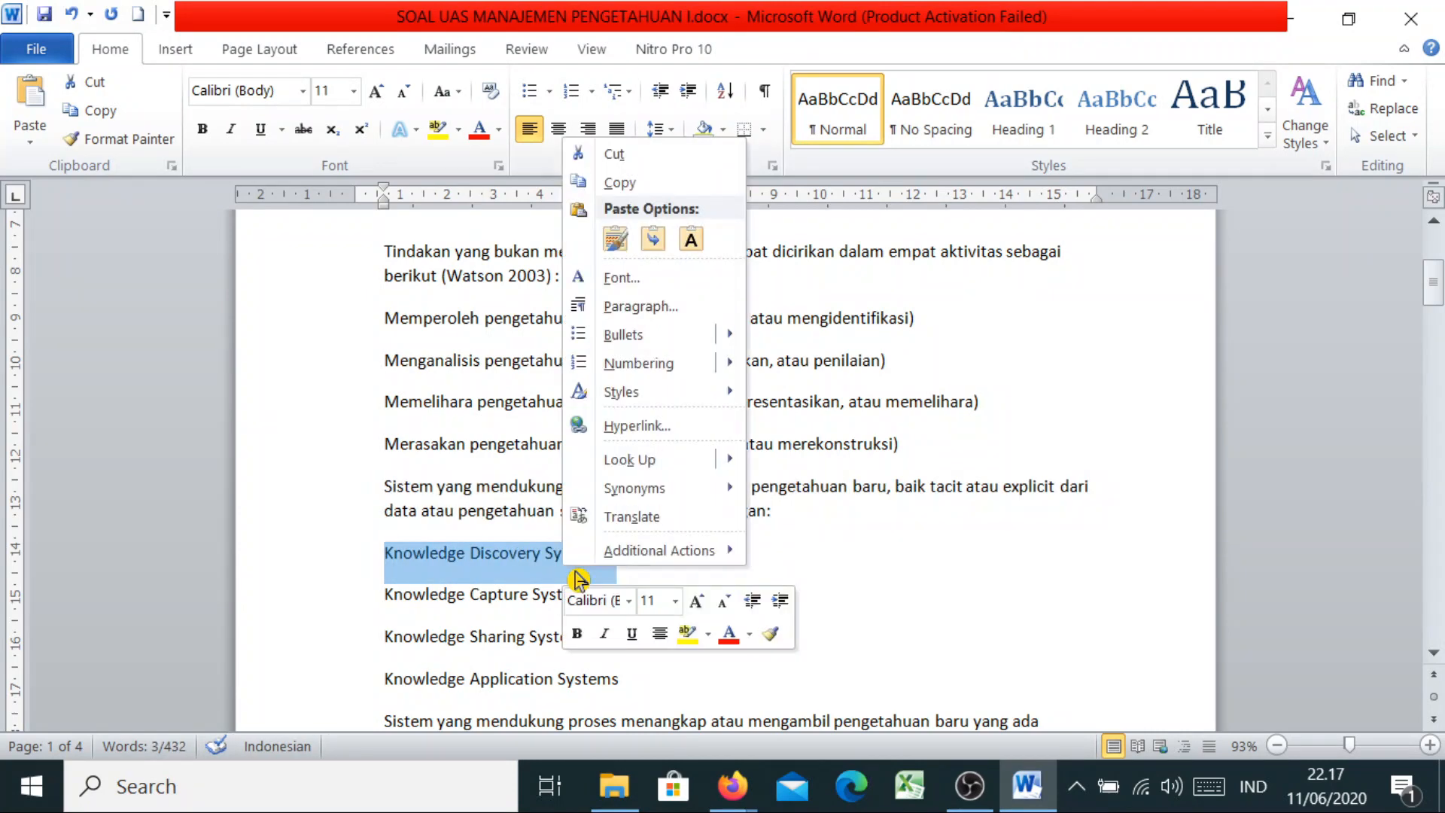
left_click(636, 183)
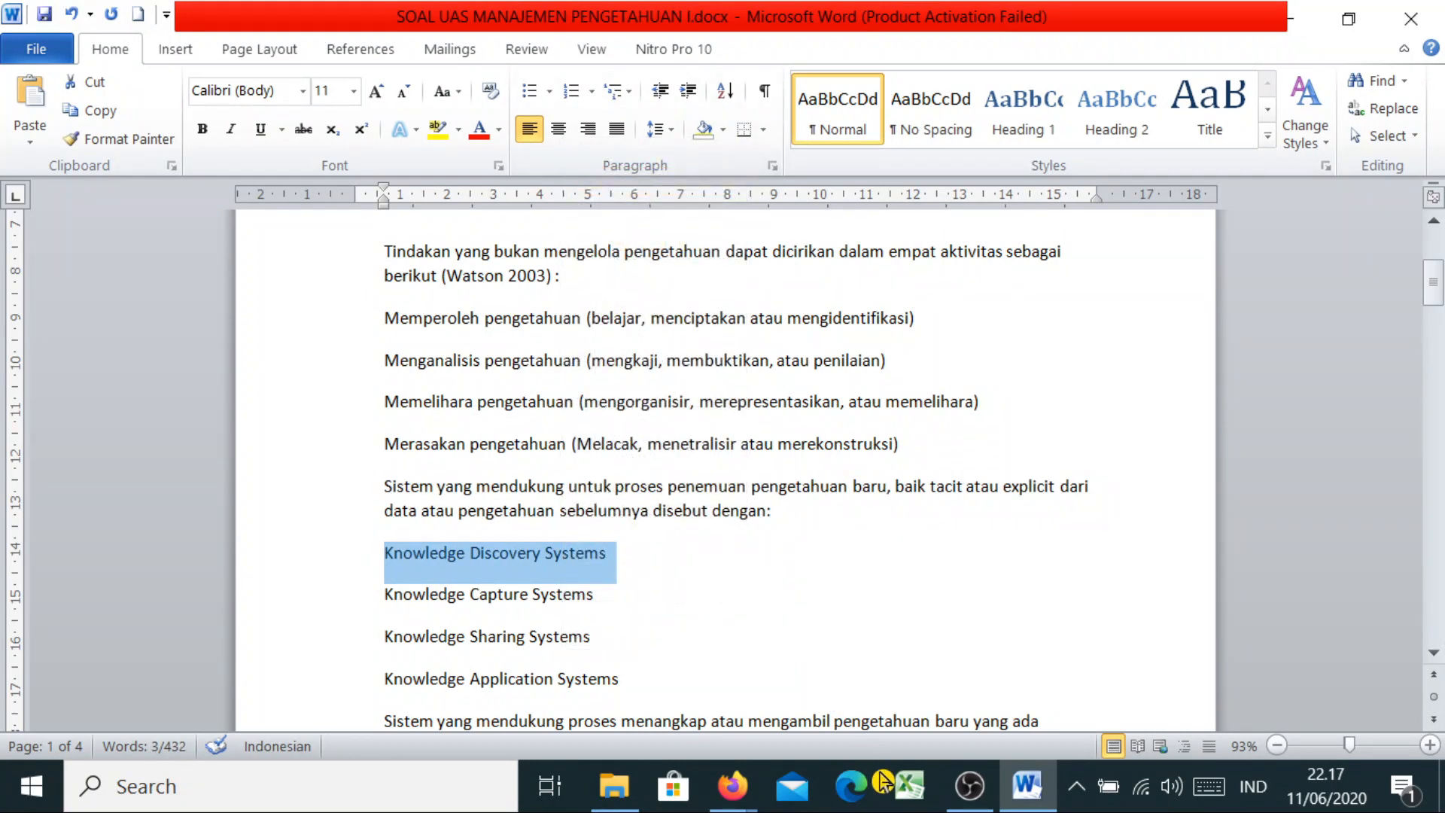
mouse_move(732, 786)
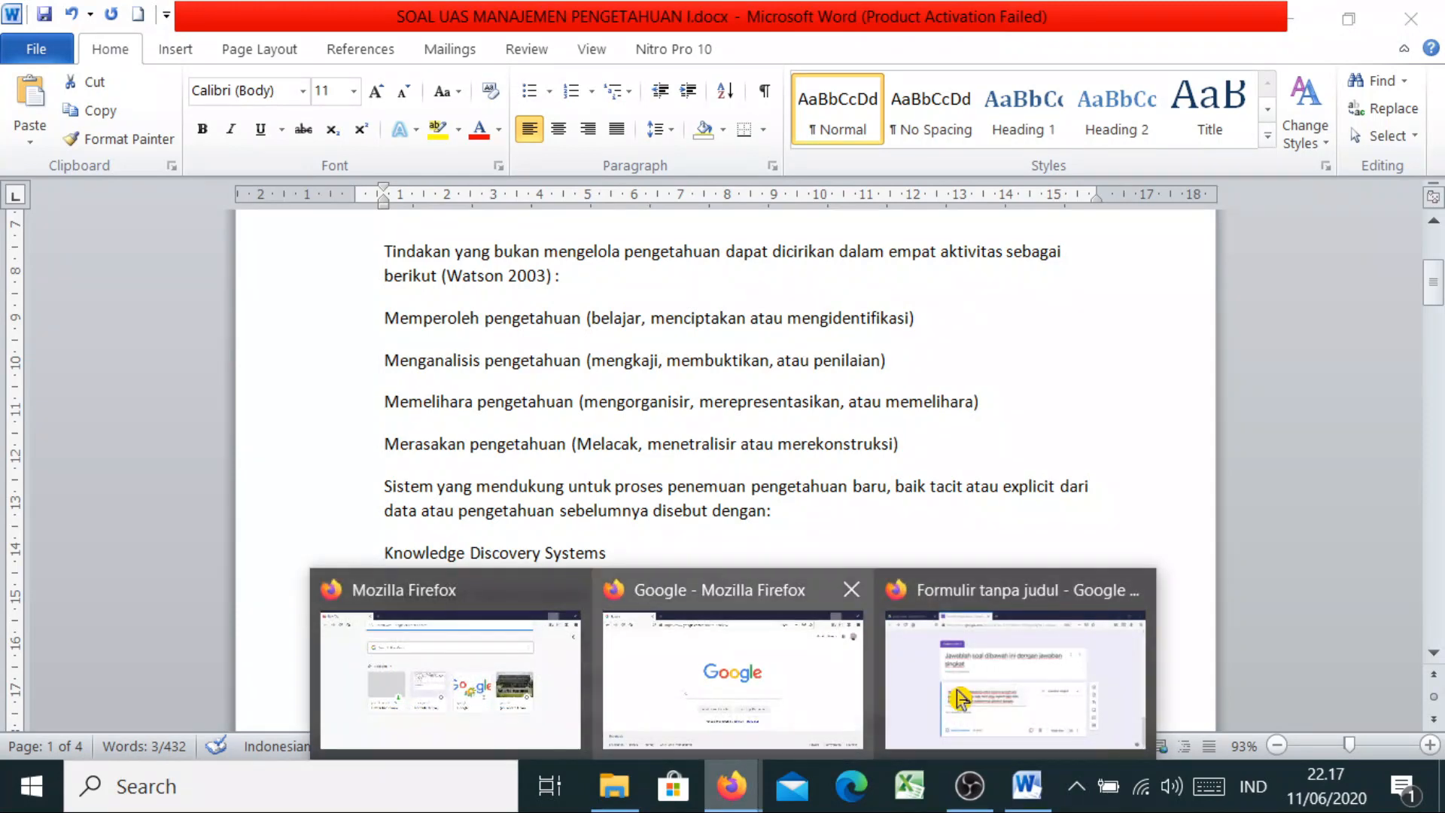
left_click(1031, 698)
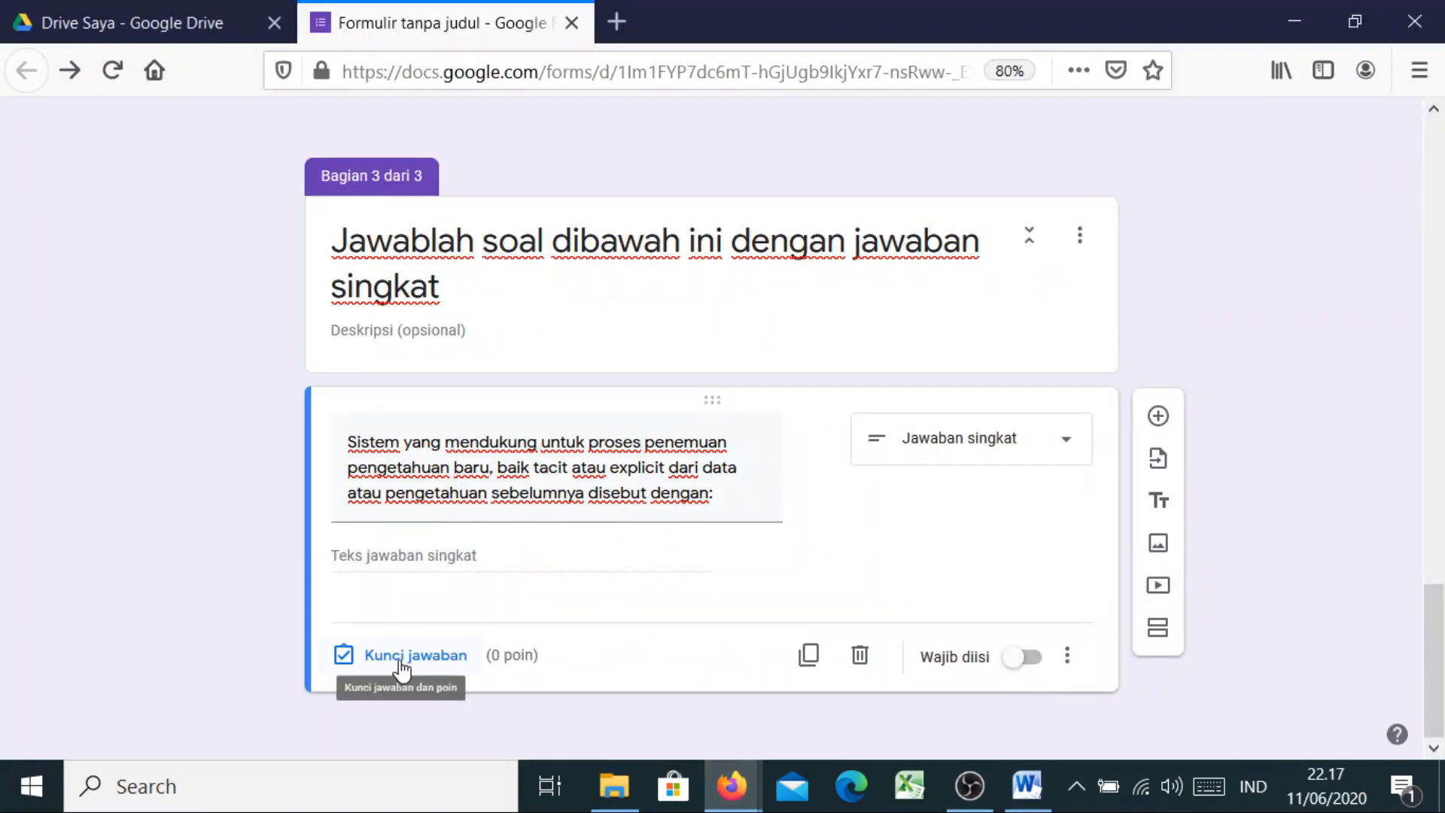
Set 'Knowledge Discovery Systems' as the correct answer in the answer key, worth 5 points
left_click(407, 665)
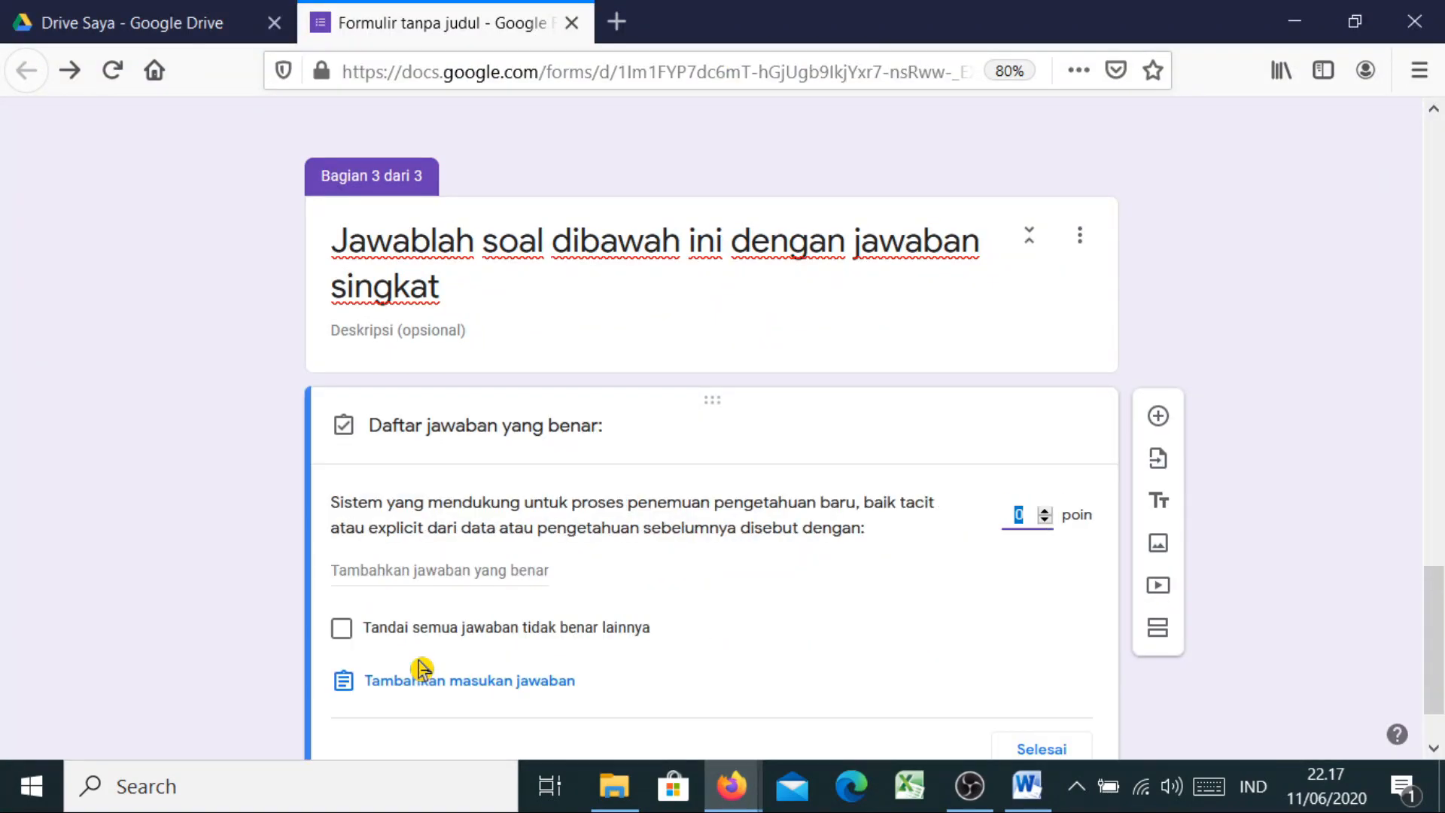
left_click(368, 571)
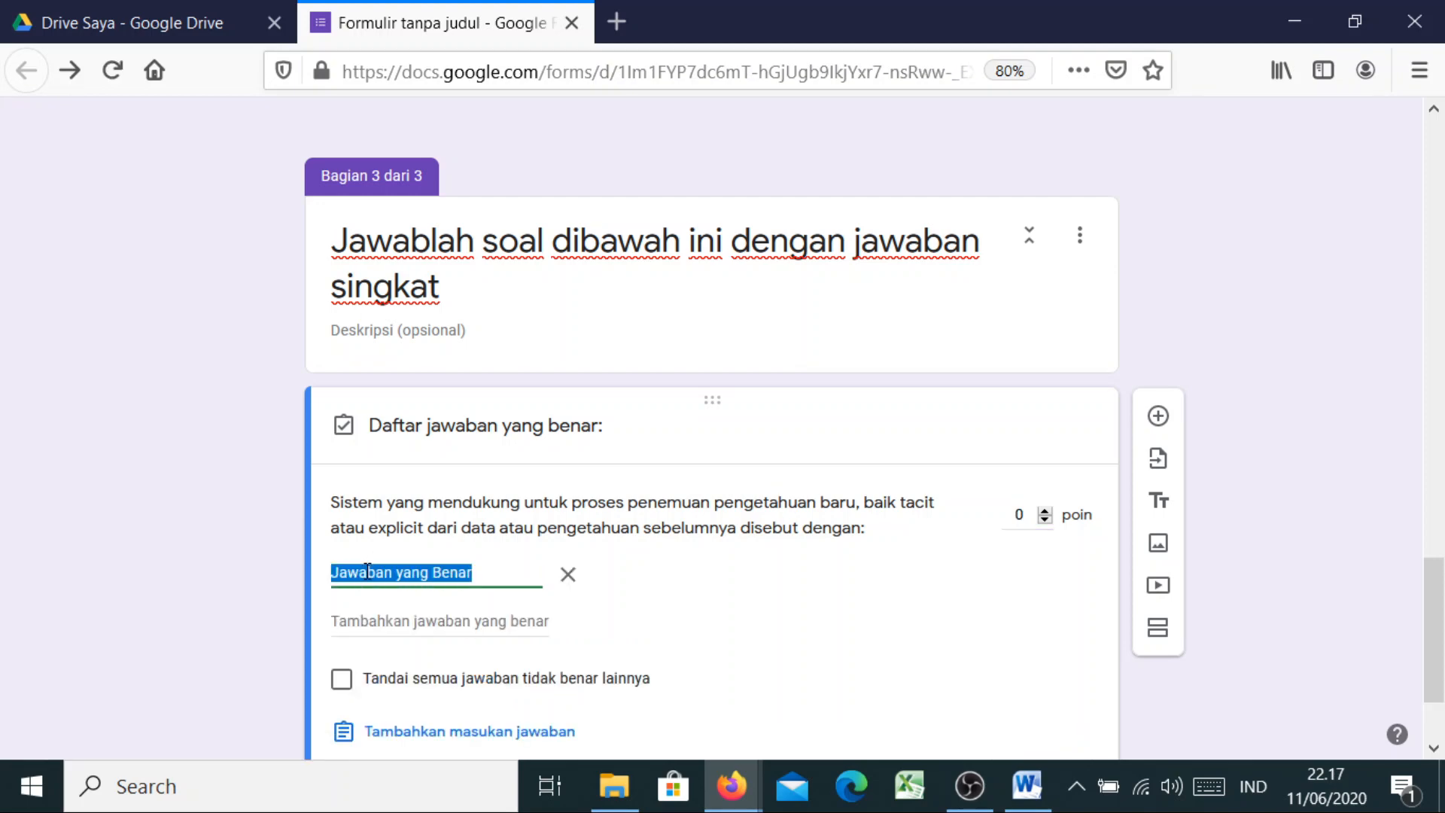
key("ctrl+v")
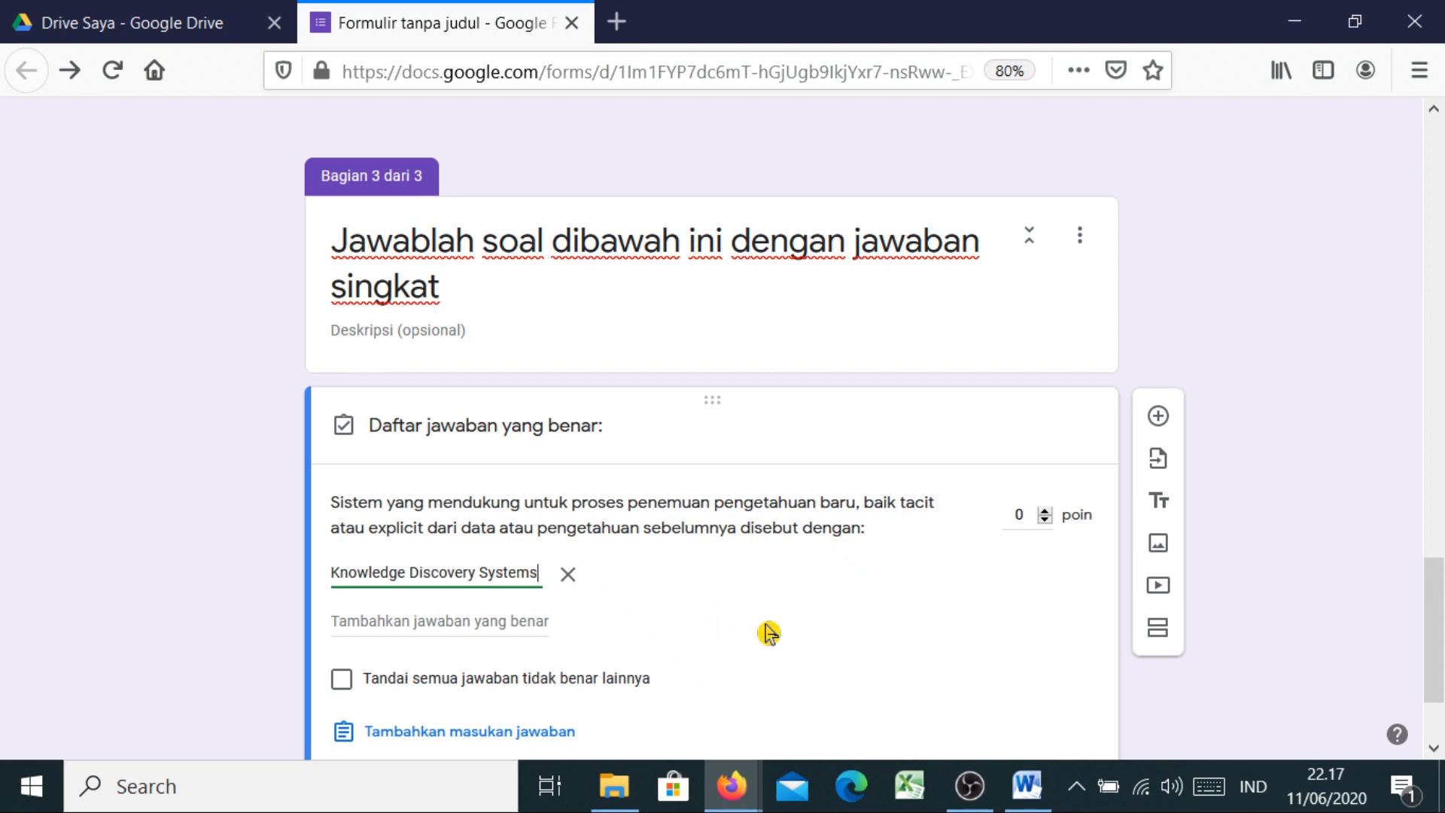
left_click(685, 637)
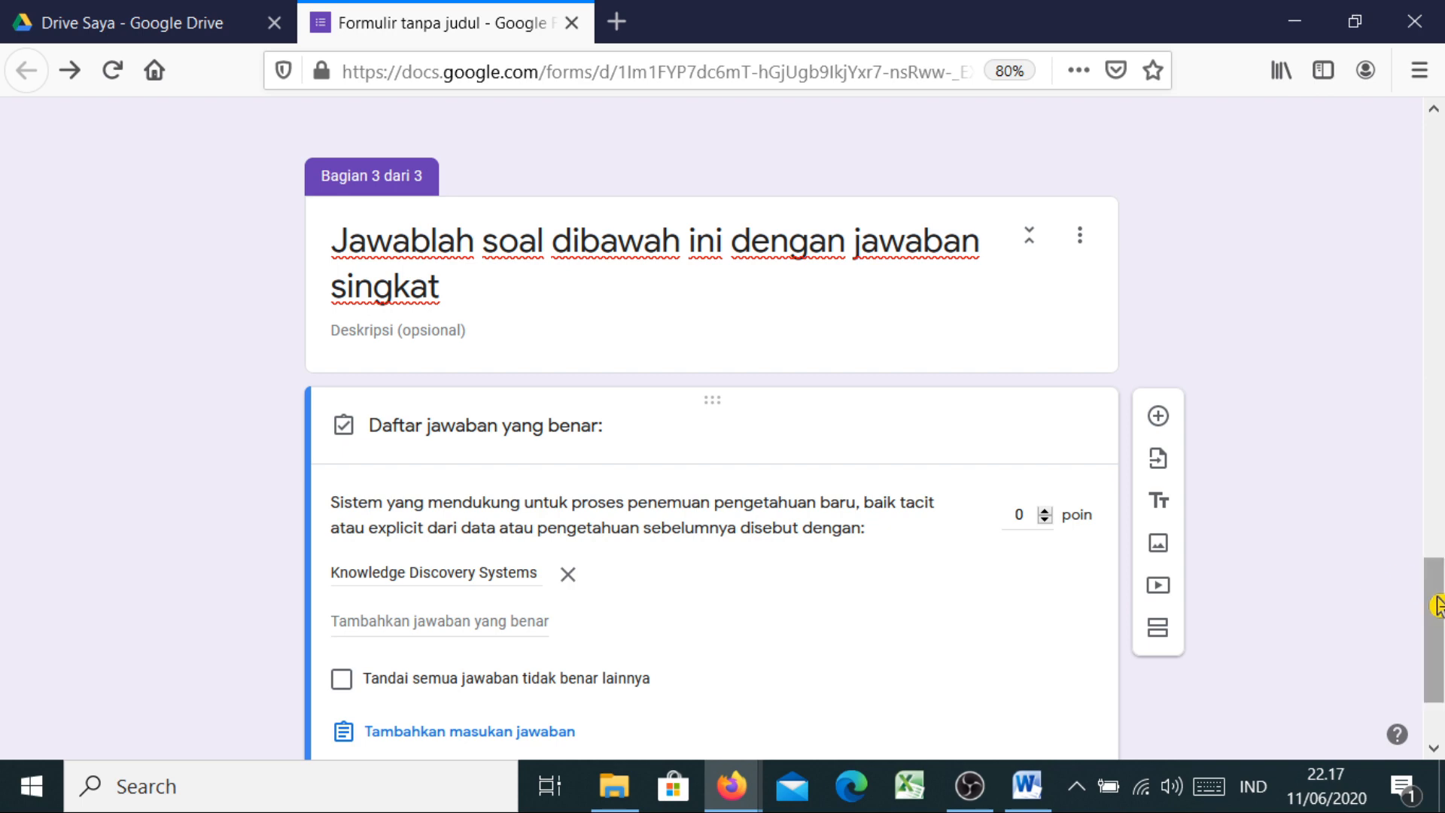
scroll(1372, 581, "down", 2)
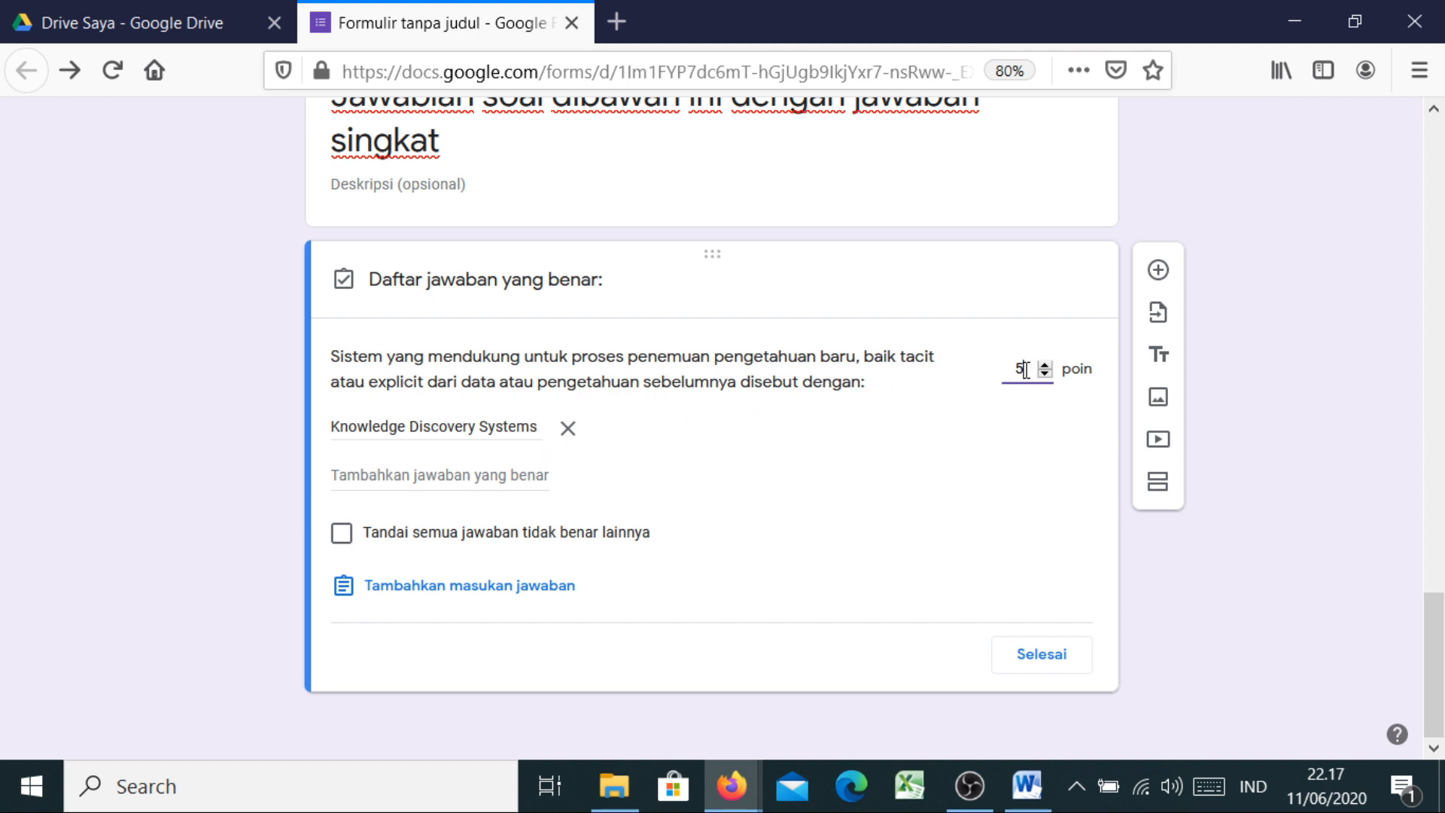
left_click(957, 490)
left_click(440, 479)
Save the answer key with Selesai and scroll back to the top of the form
left_click(1038, 658)
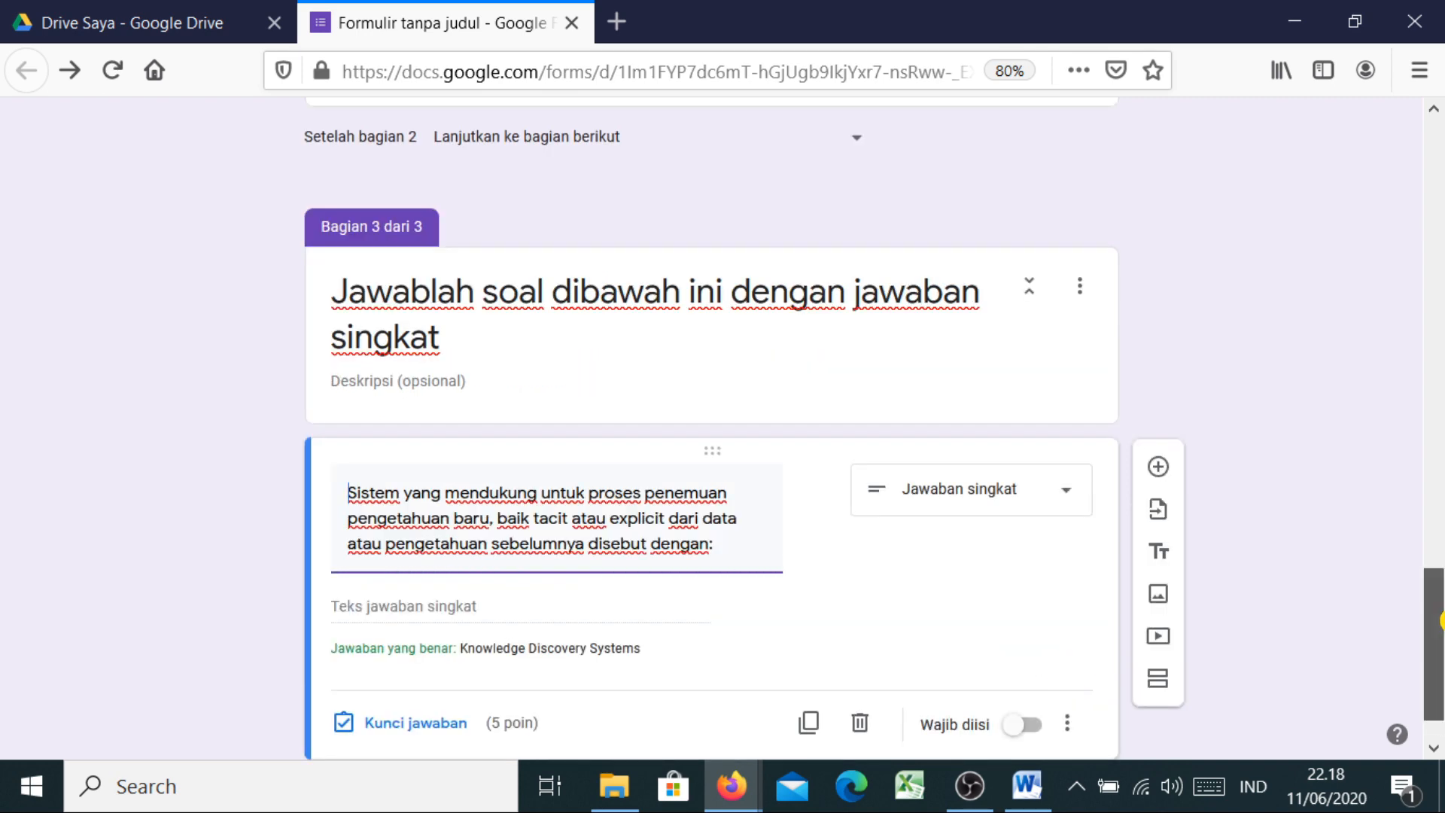
scroll(1441, 638, "down", 1)
left_click_drag(1442, 638, 1429, 696)
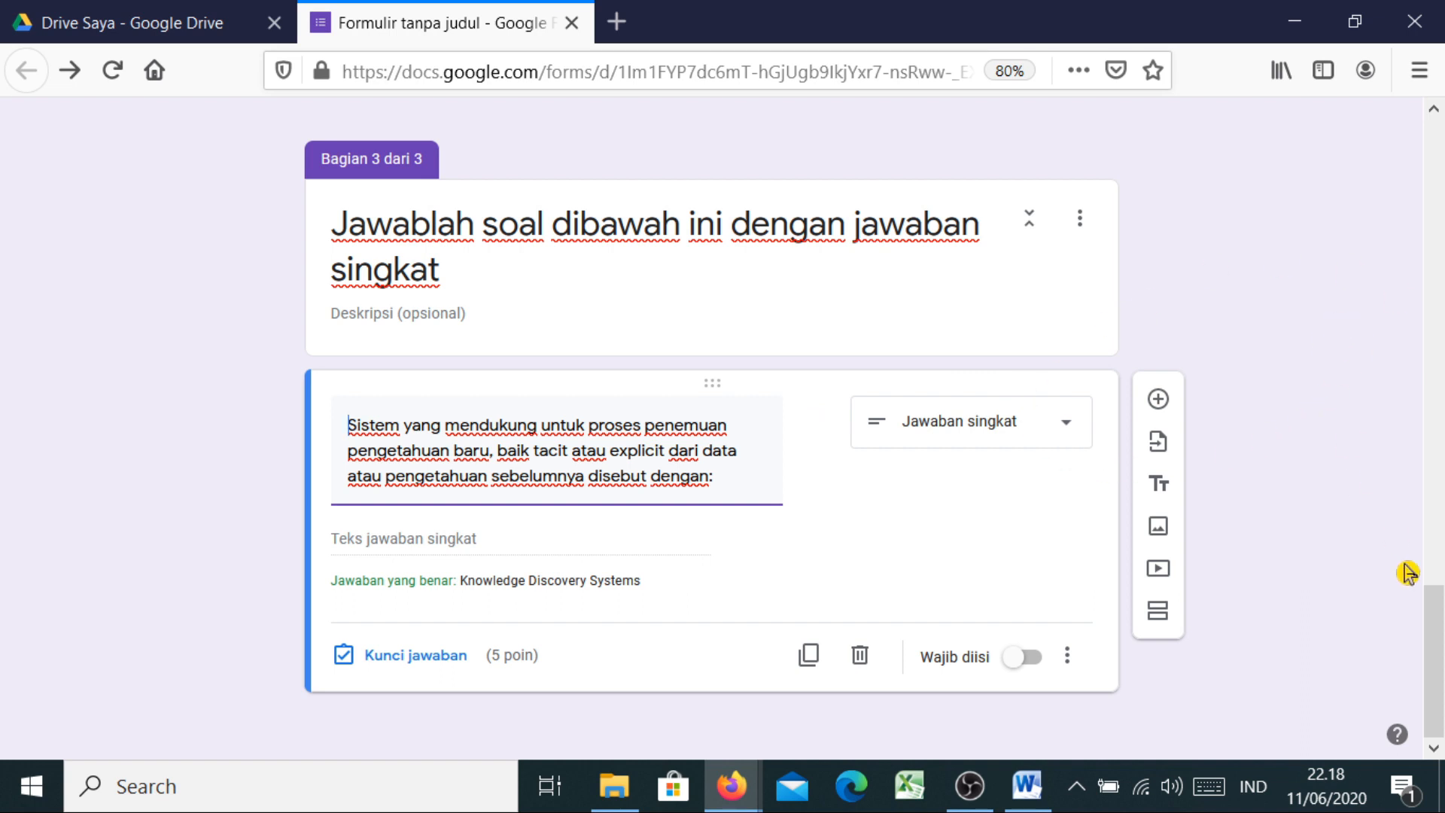
left_click_drag(1437, 635, 1439, 170)
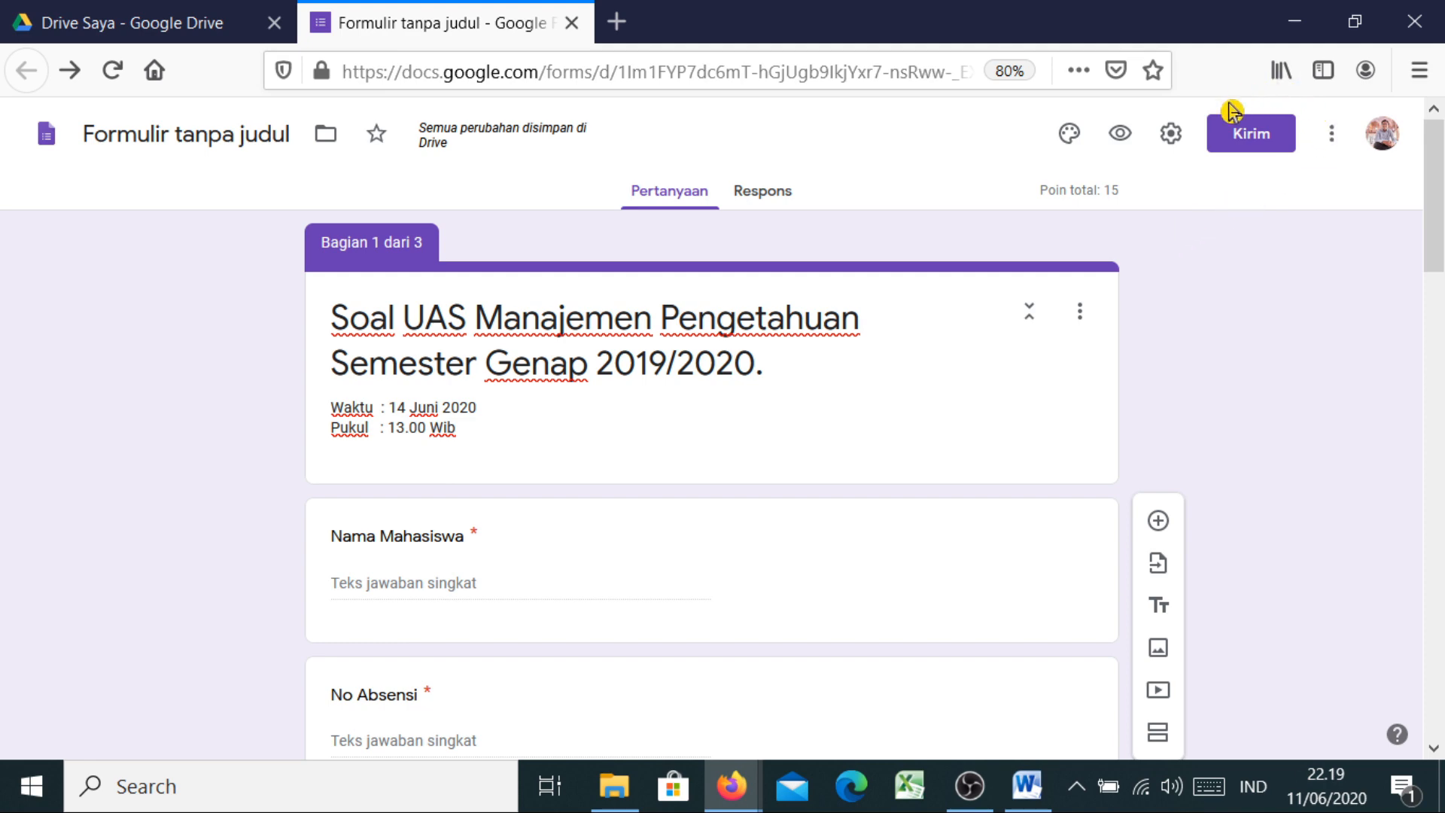
Bring up the G Suite Marketplace add-on list from the form's More menu
left_click(1332, 143)
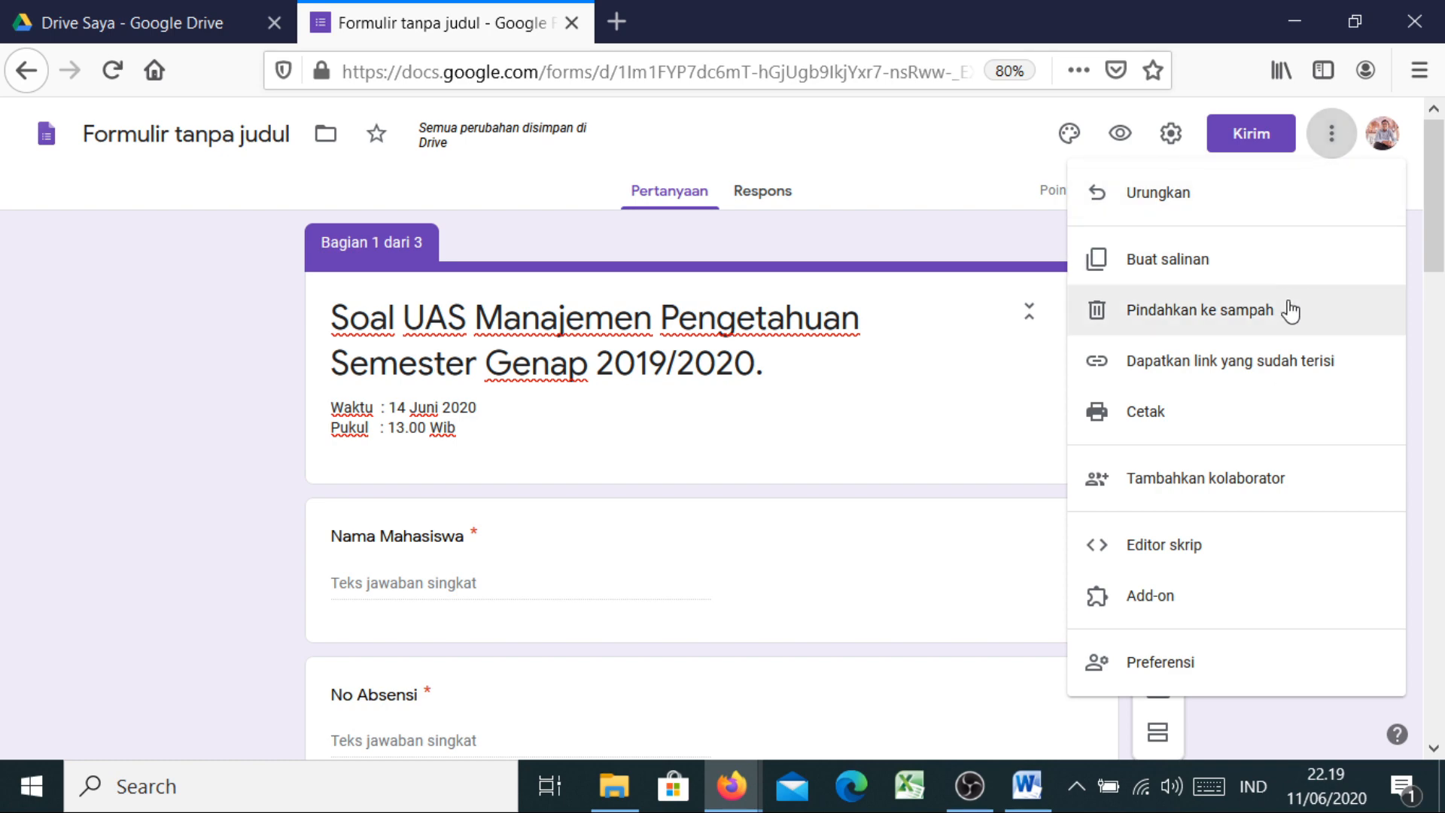
left_click(1160, 611)
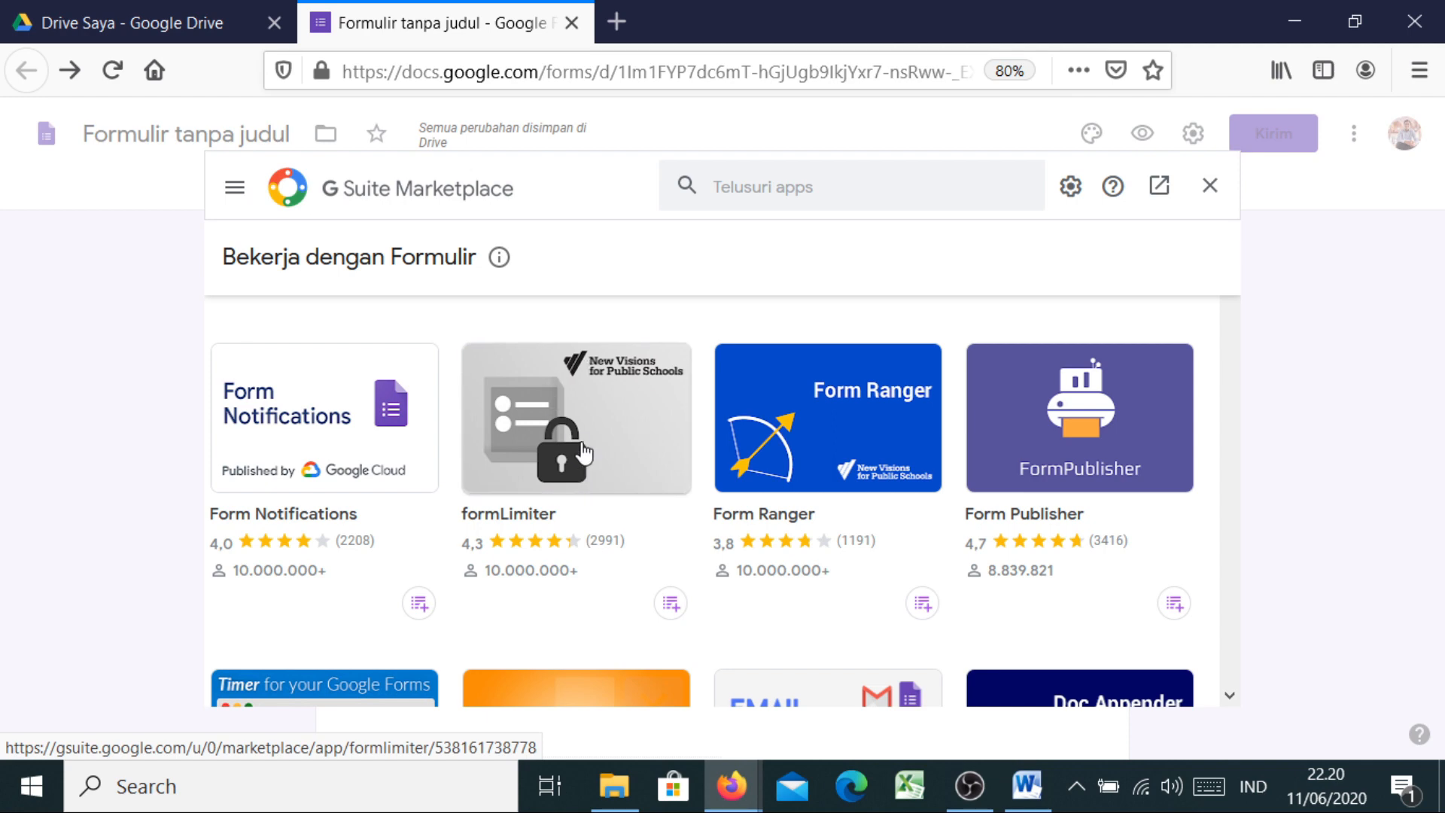
Begin installing the formLimiter add-on and continue past the 'Bersiaplah untuk memasang' dialog
left_click(613, 471)
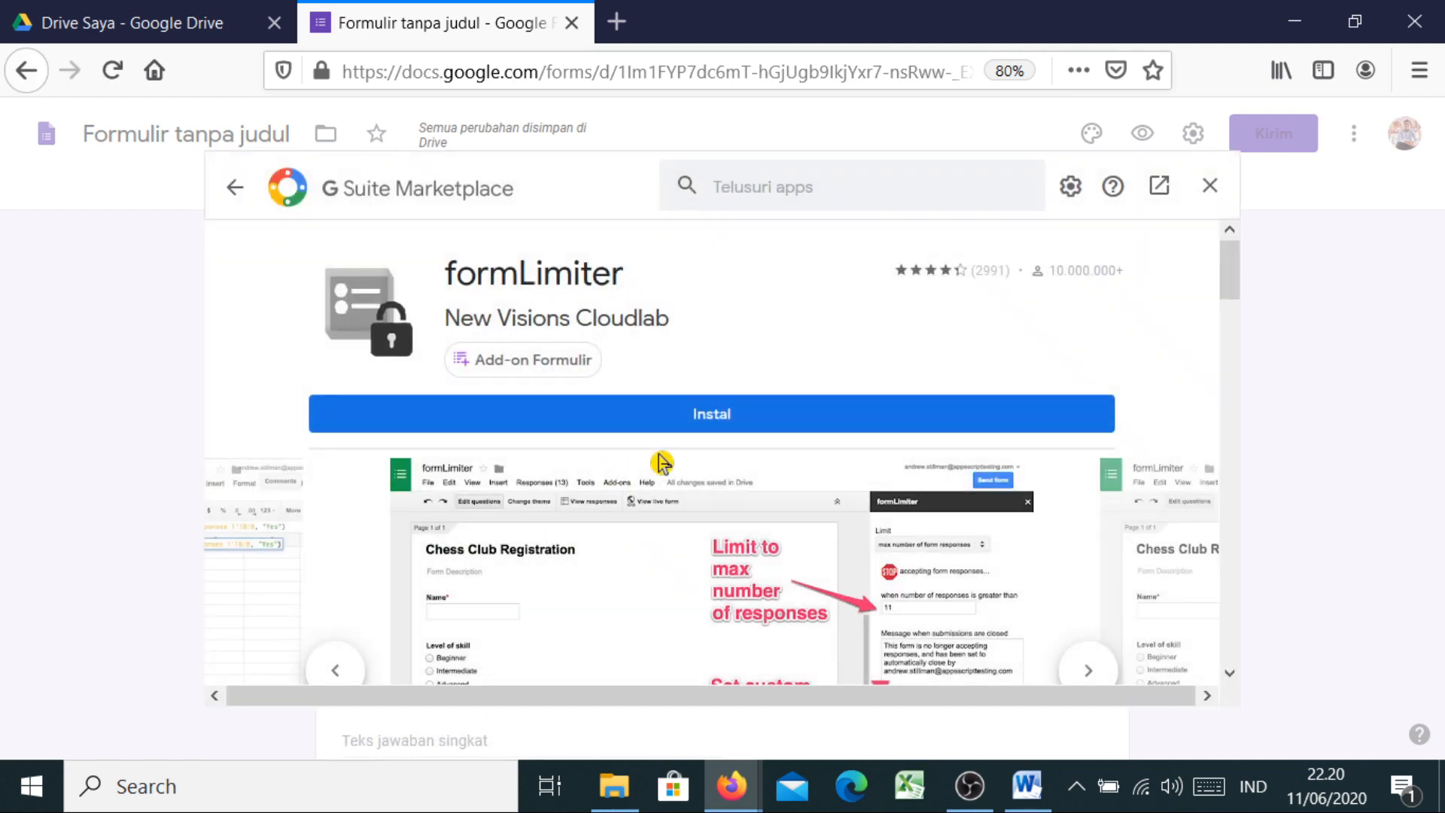
left_click(722, 422)
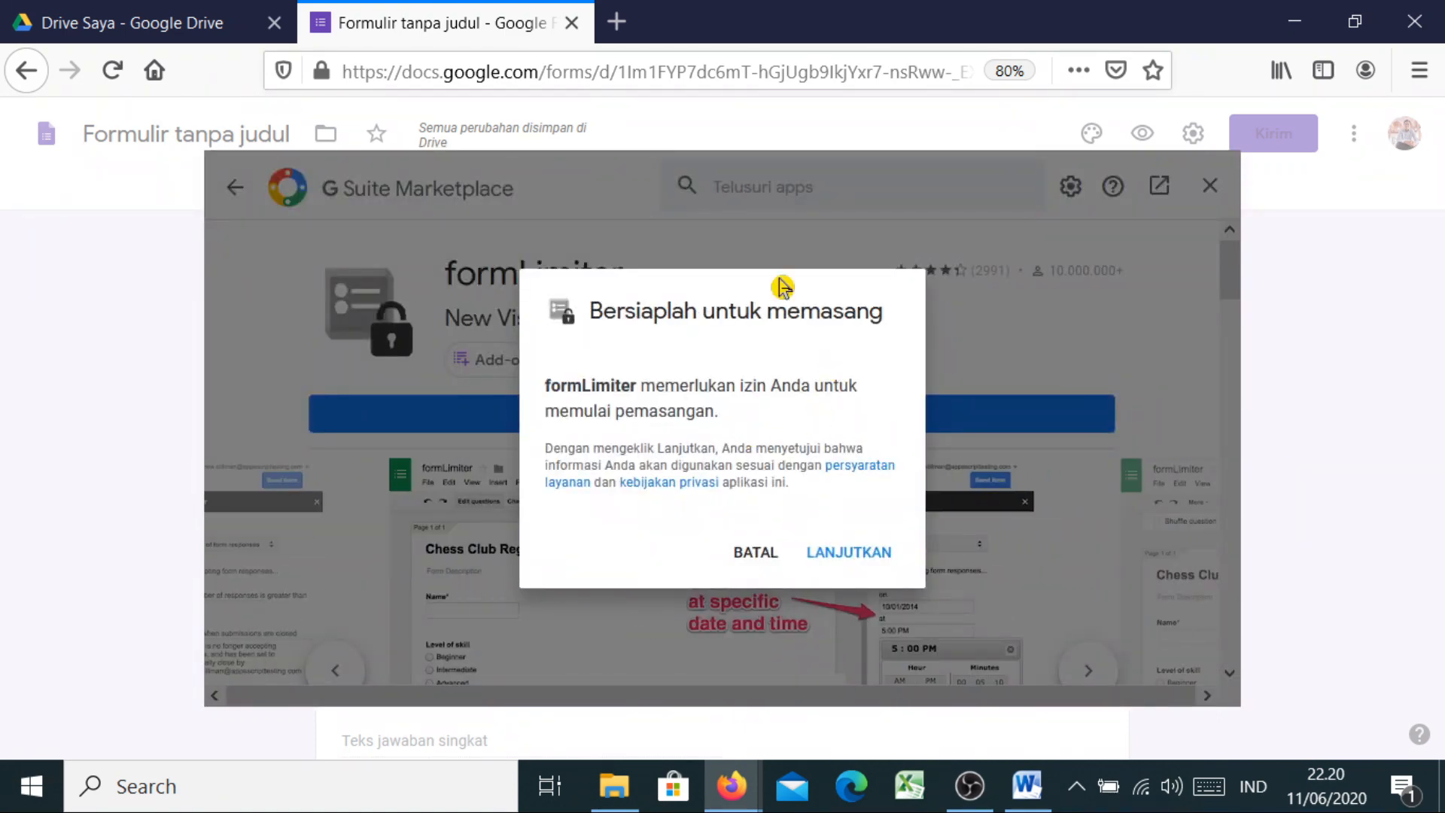
left_click(857, 558)
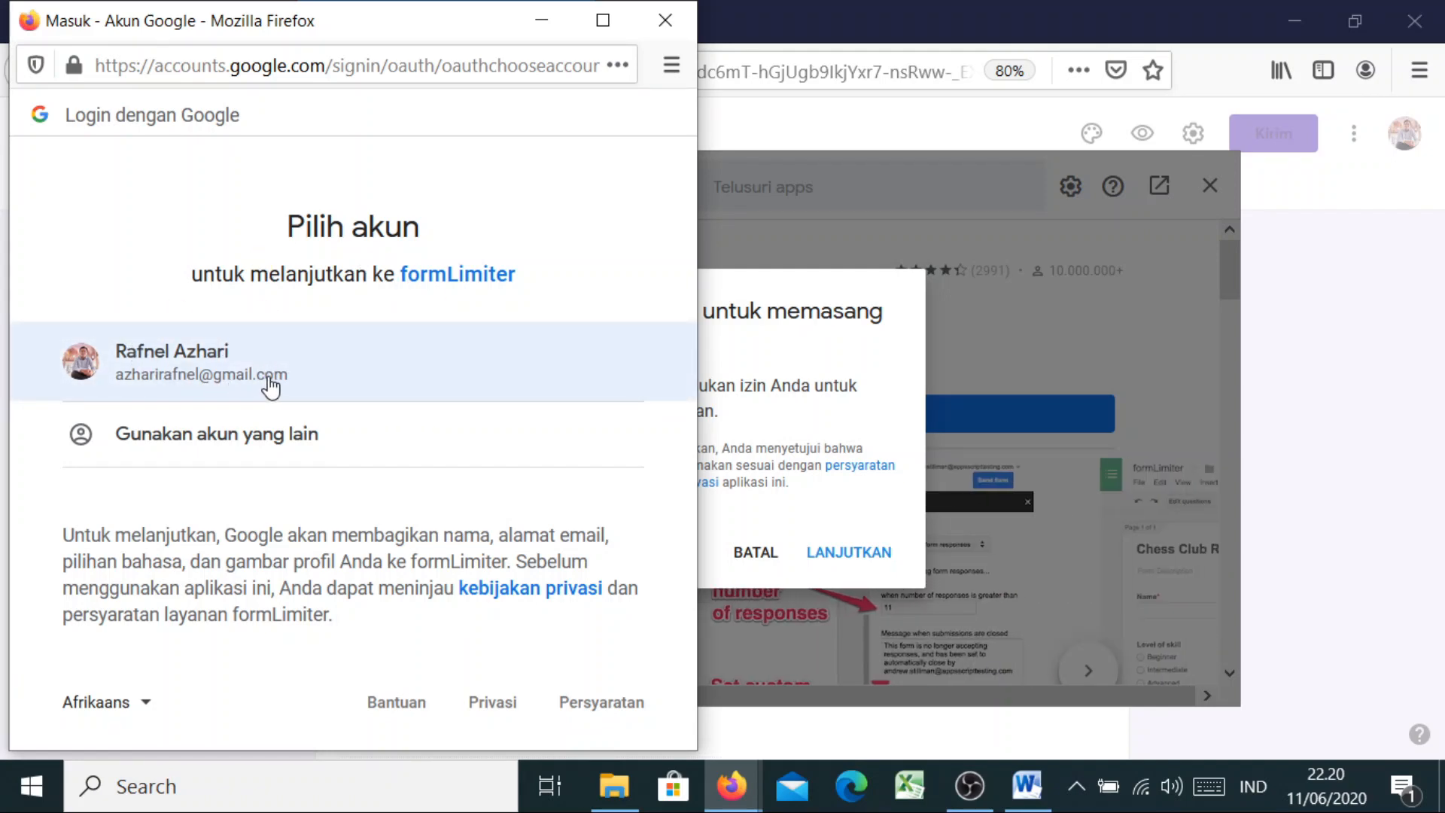
Pick the Google account and allow formLimiter access so it finishes installing
left_click(271, 386)
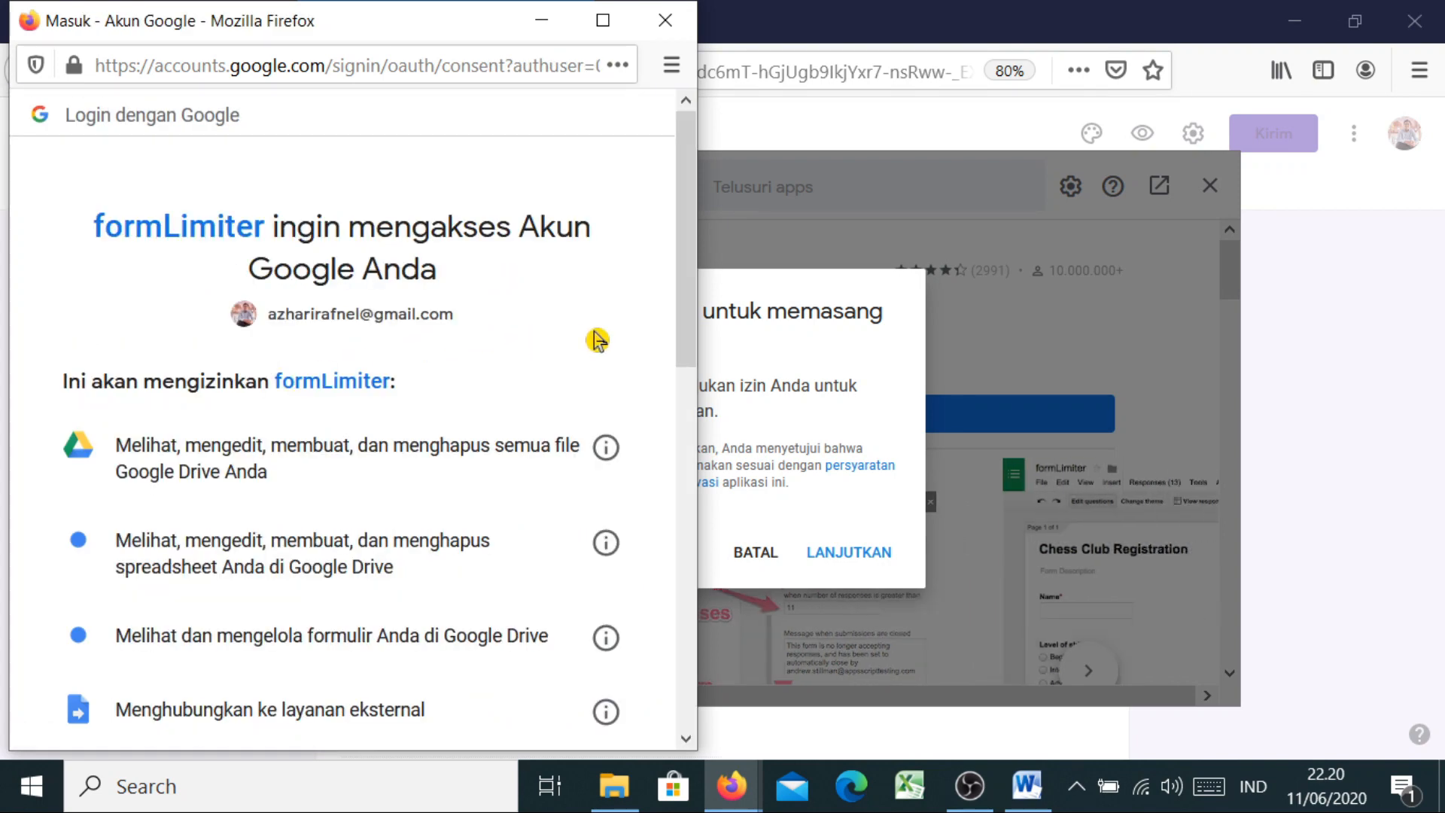
scroll(692, 348, "down", 1)
left_click_drag(692, 348, 699, 703)
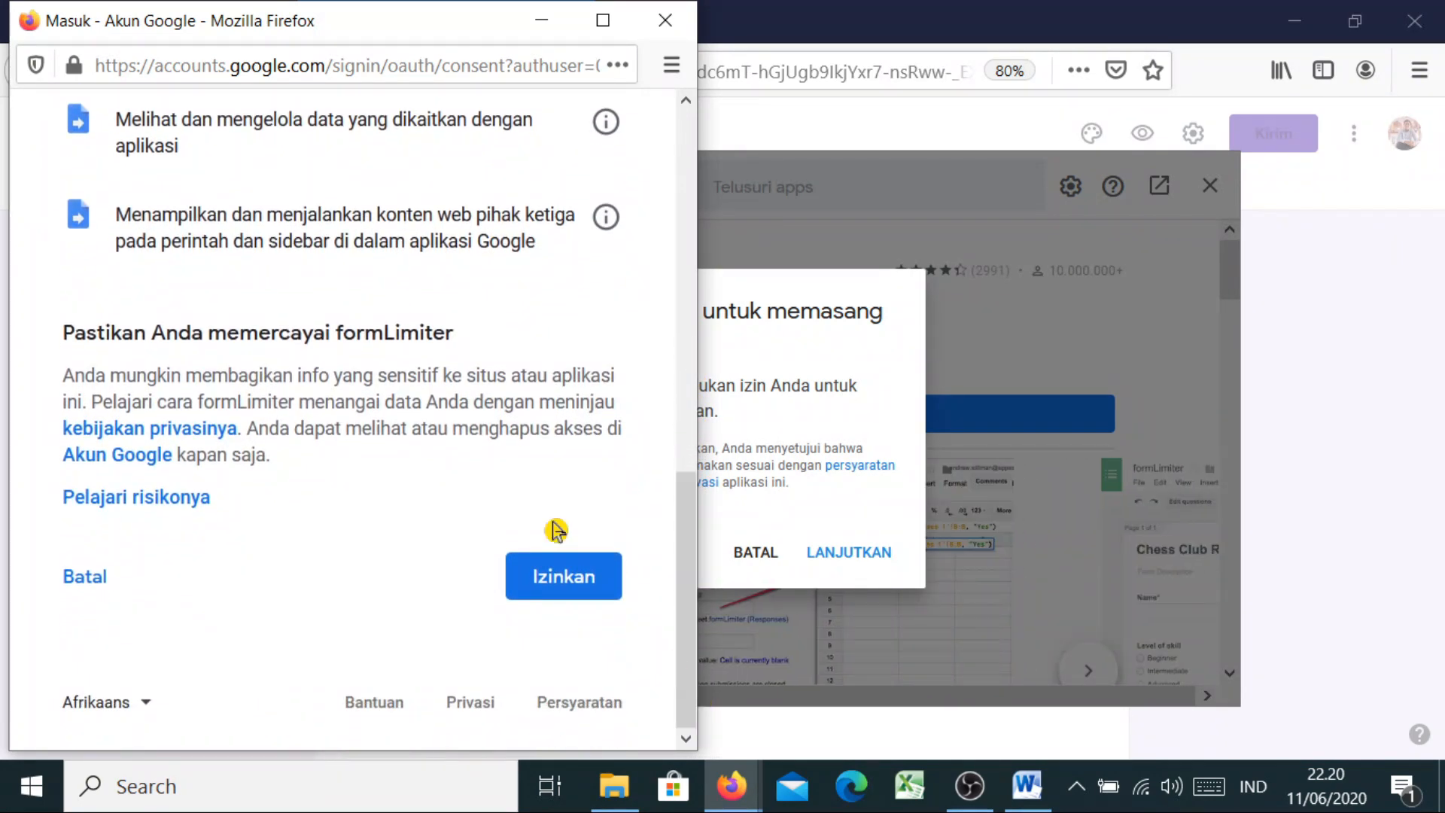
left_click(572, 581)
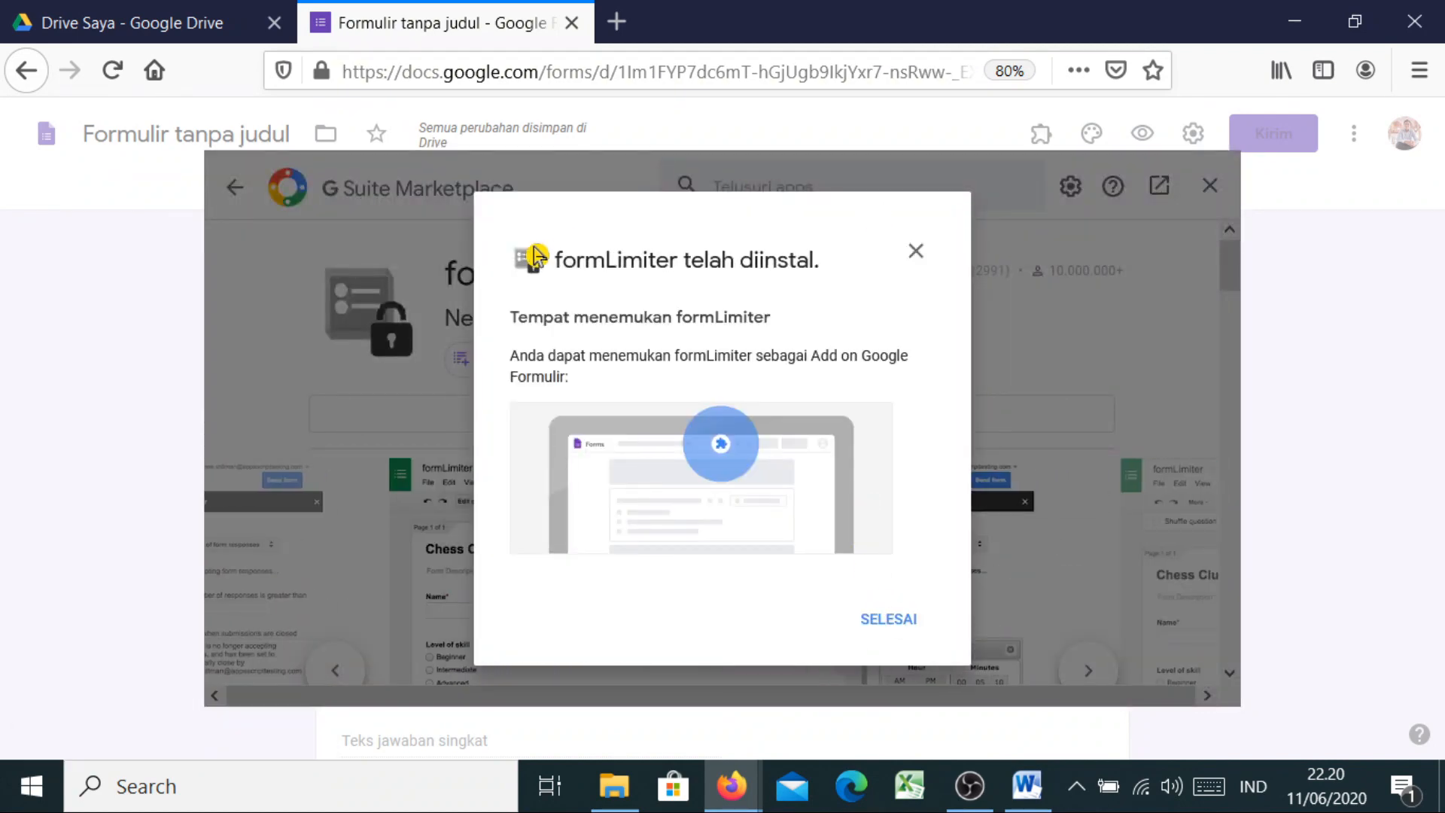
Dismiss the install confirmation, close the Marketplace, and close the formLimiter sidebar without changes
left_click(905, 631)
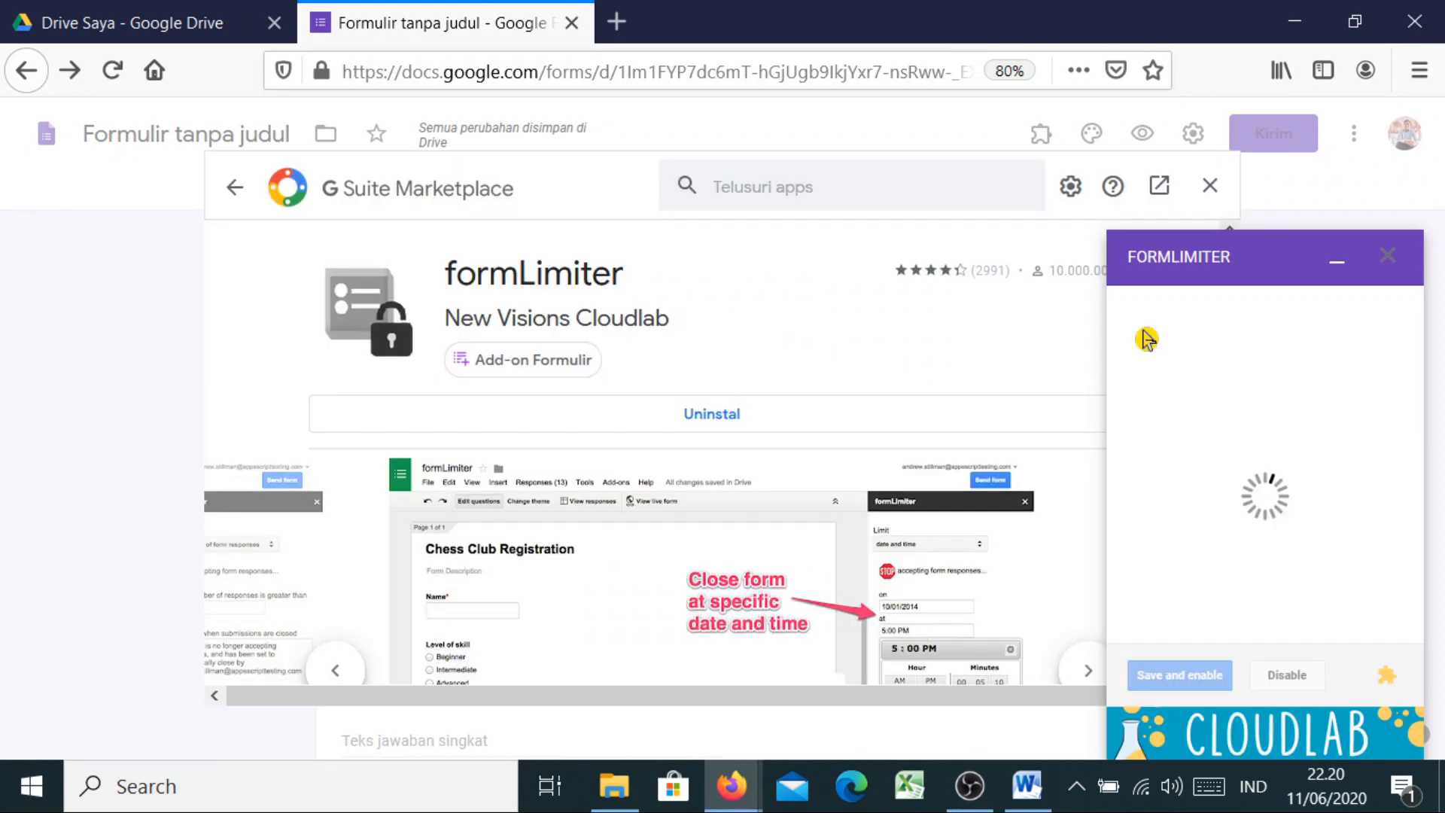
left_click(1210, 188)
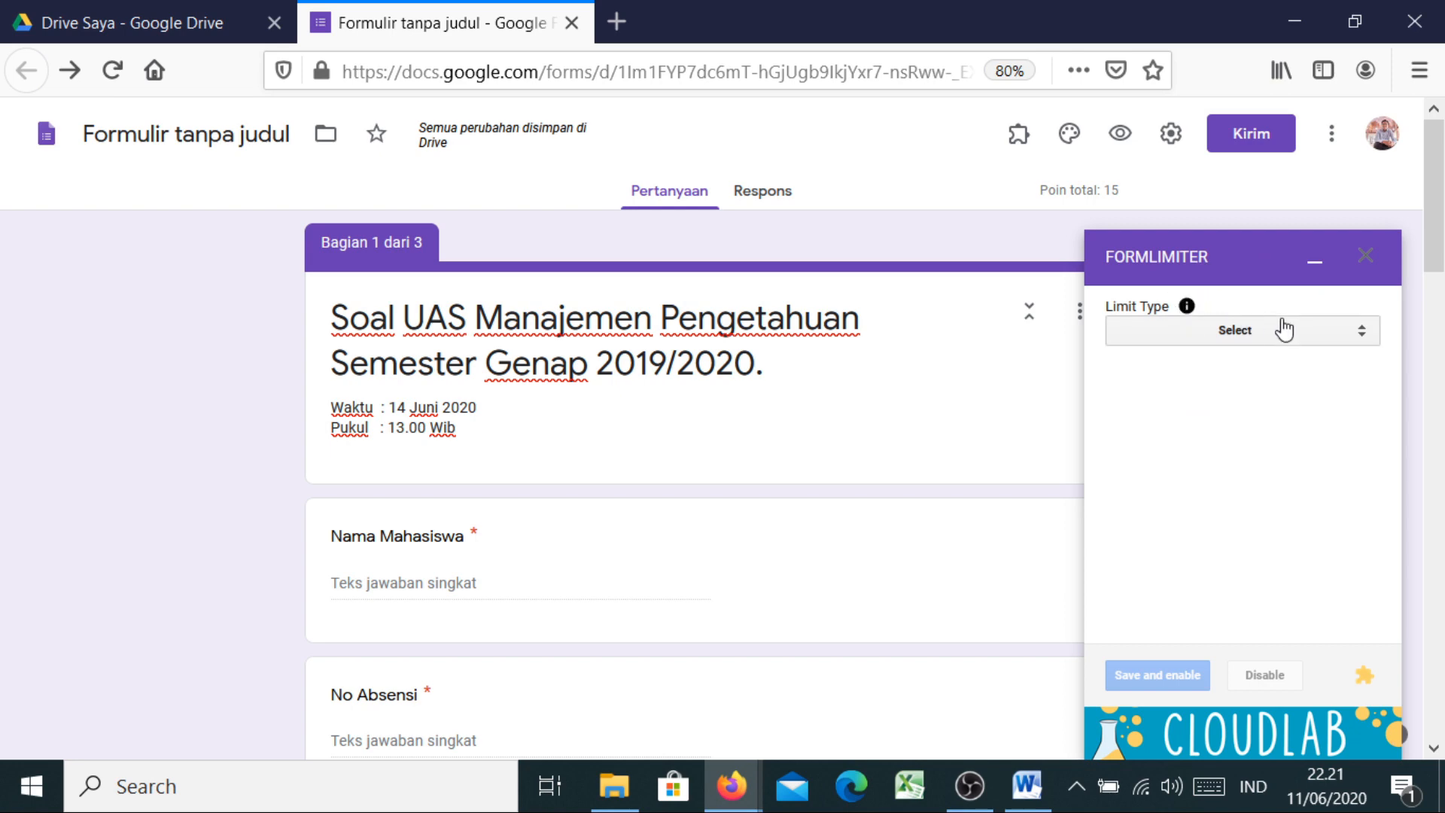
left_click(1363, 341)
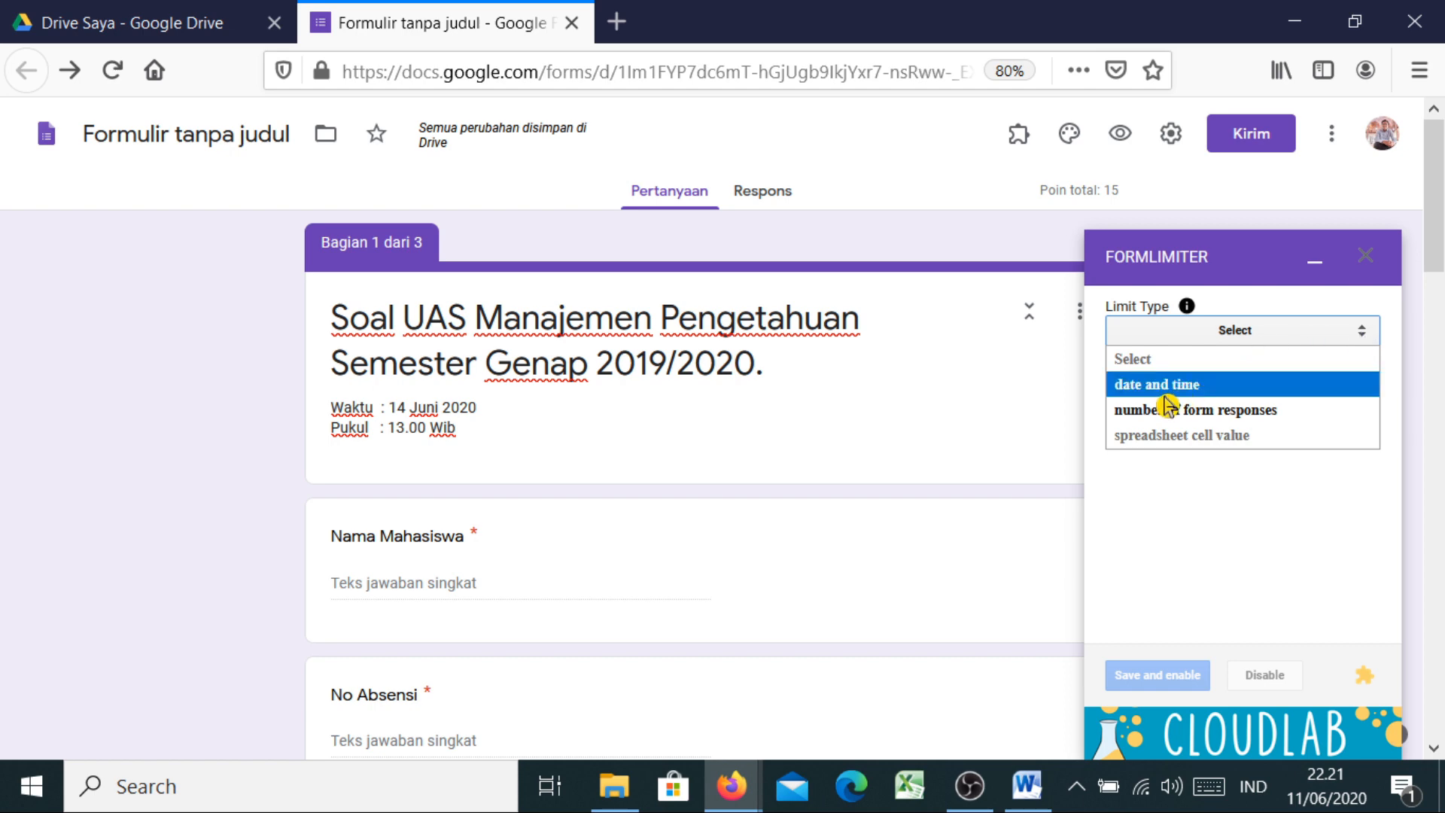
left_click(1339, 316)
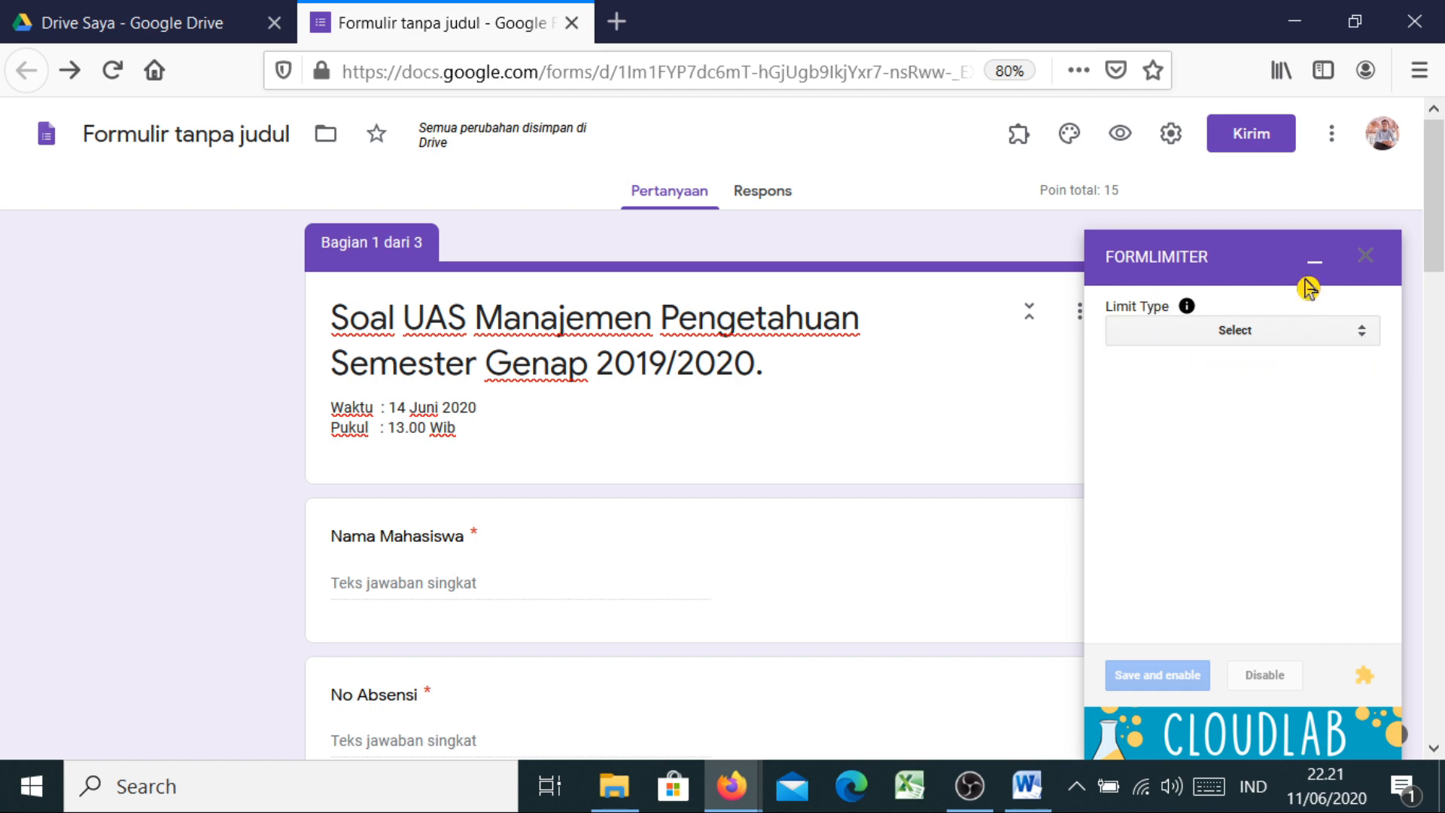
left_click(1366, 260)
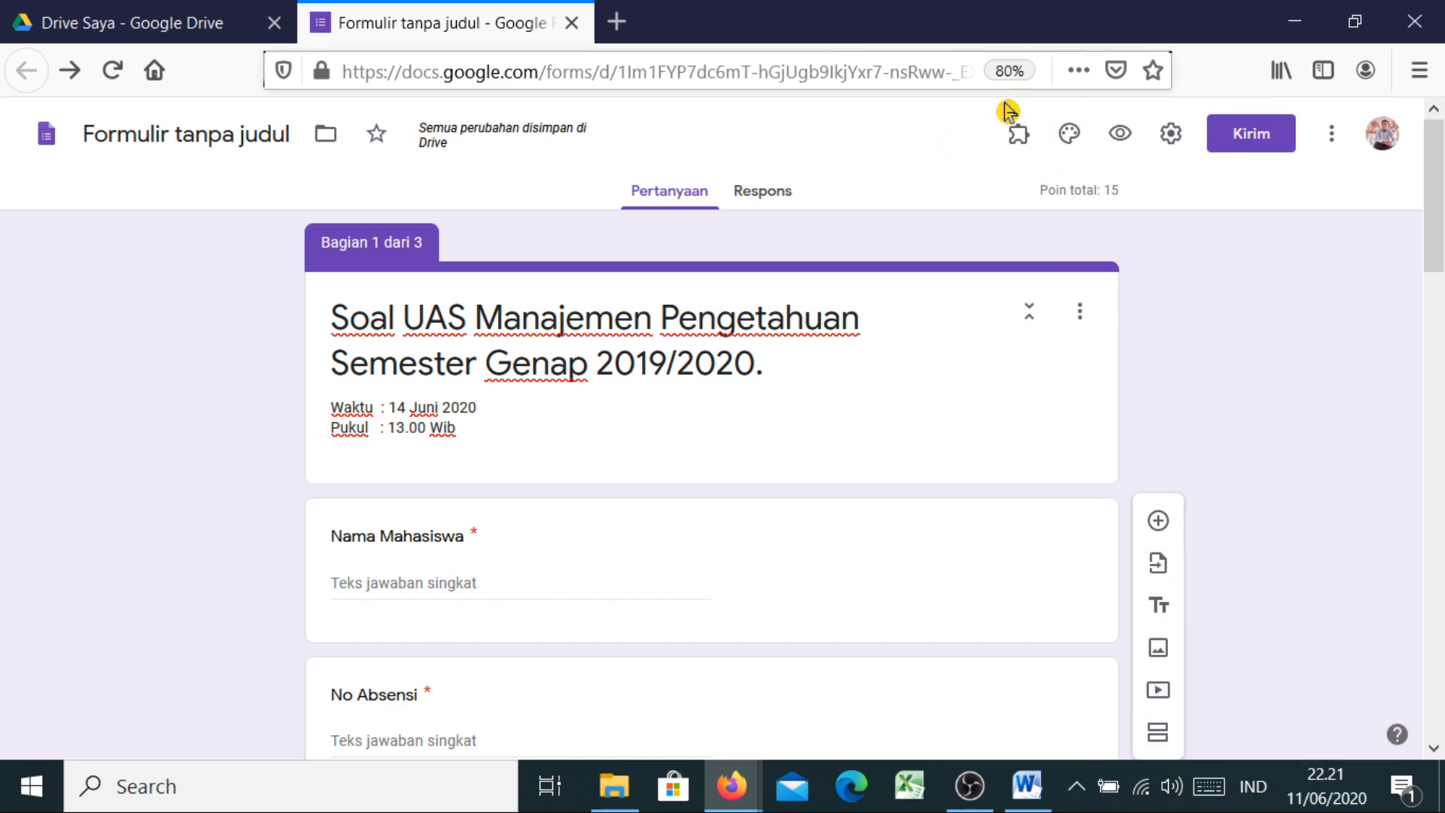
Open formLimiter – PROD's Set limit panel and expand the Limit Type list
left_click(1025, 142)
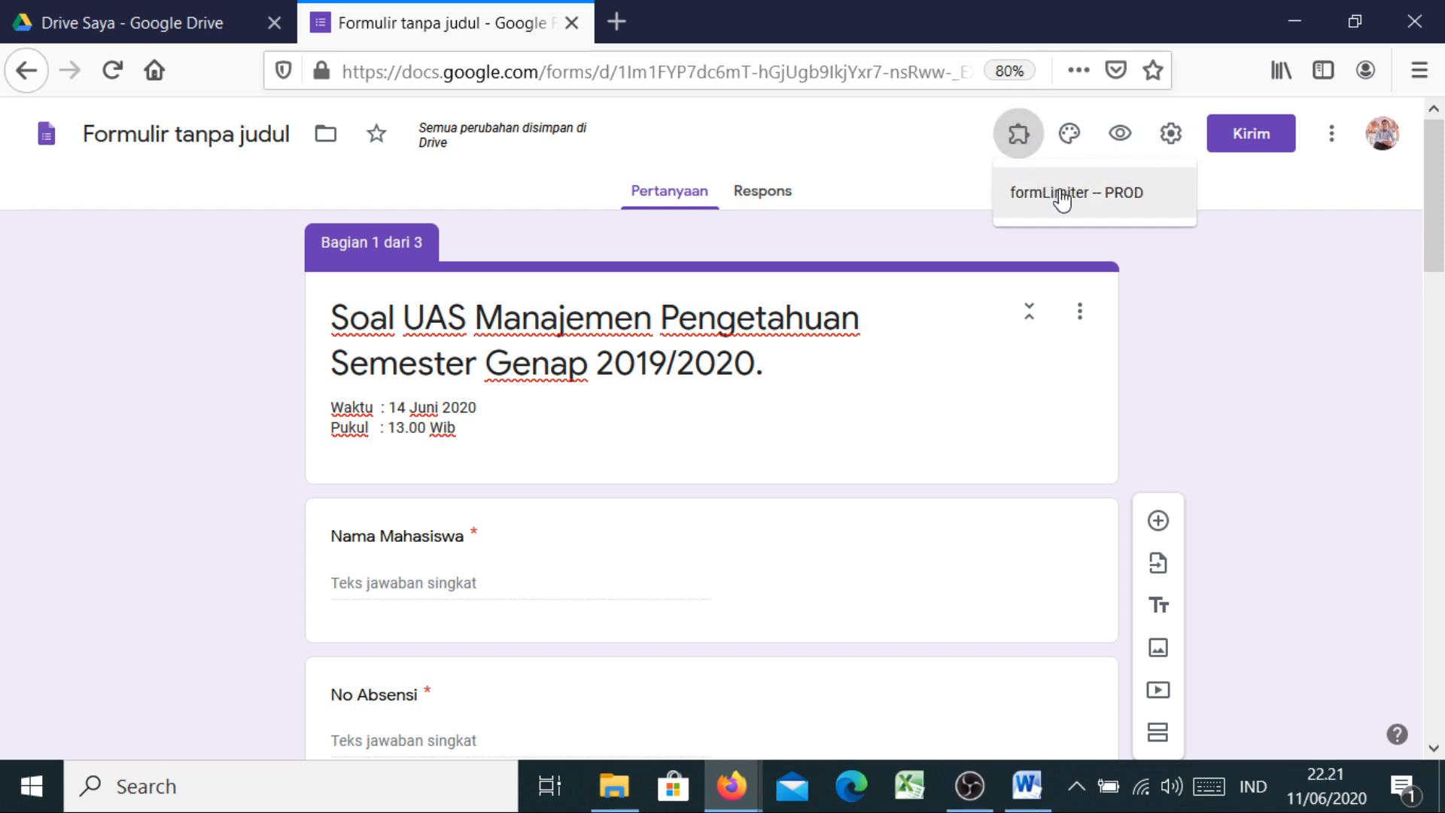
left_click(1060, 197)
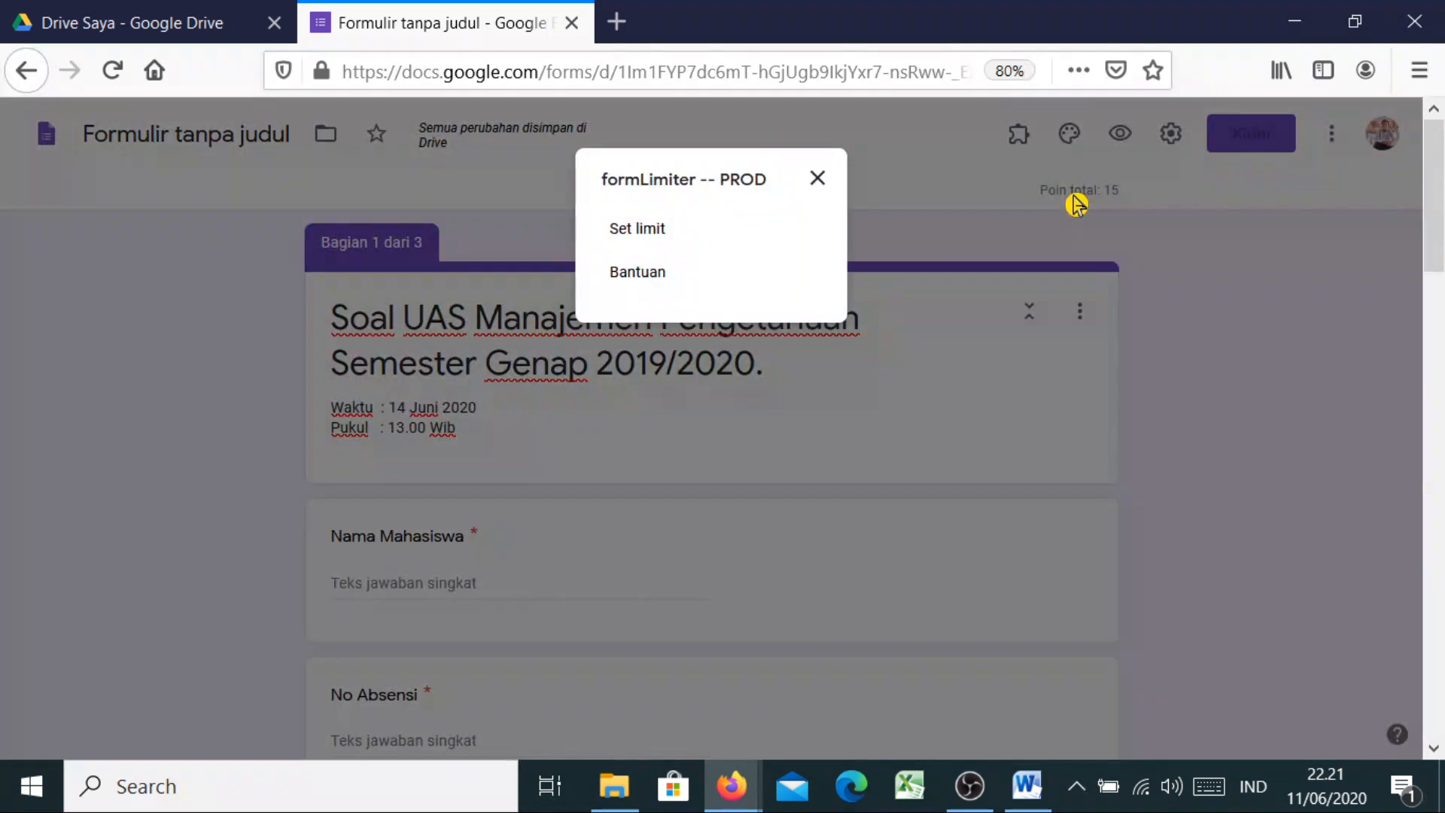
left_click(638, 240)
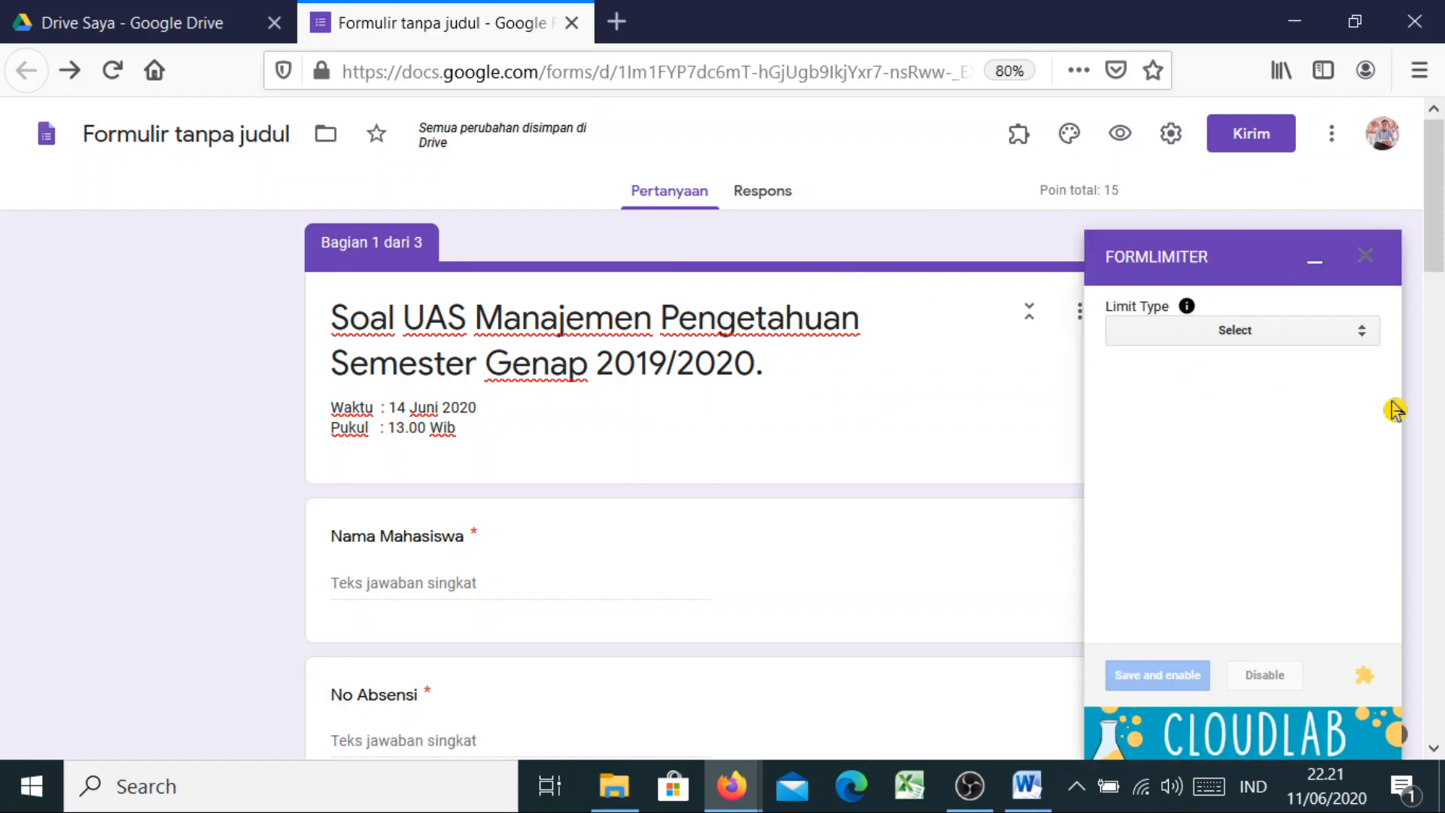
left_click(1347, 337)
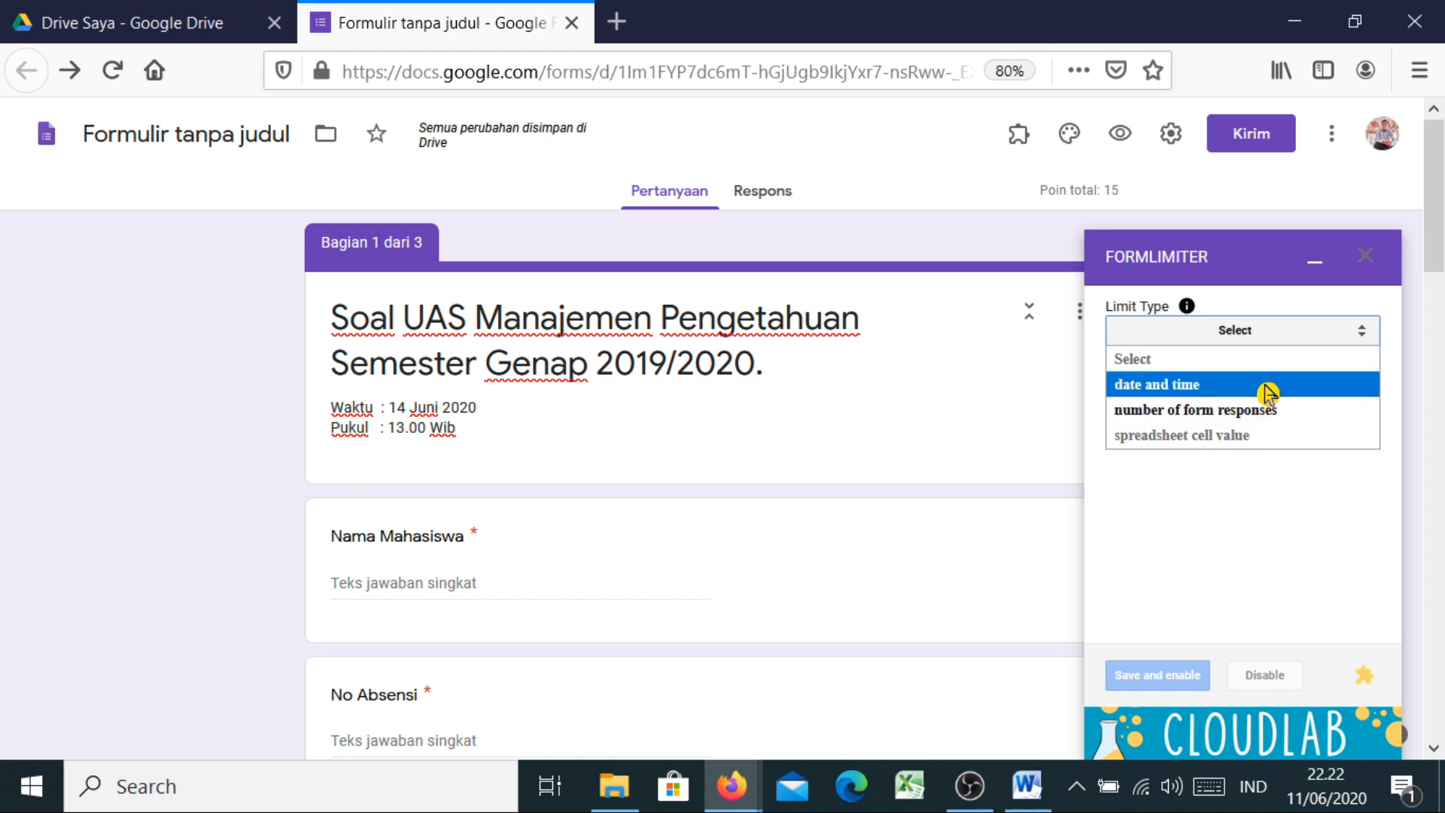
Limit the form by date and time, closing responses on June 14, 2020 at 1:15 PM
left_click(1211, 385)
double_click(1196, 374)
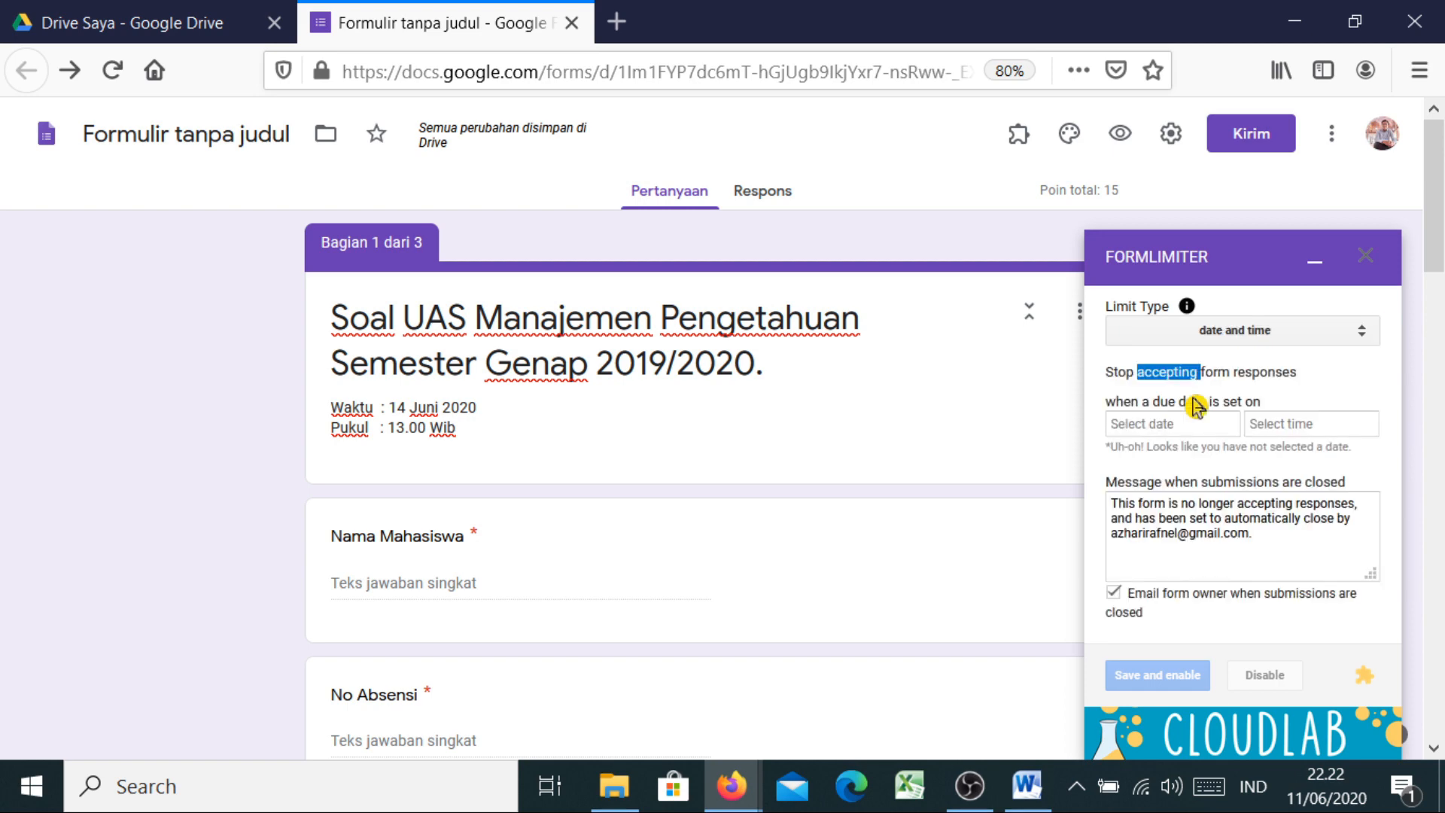
left_click(1176, 430)
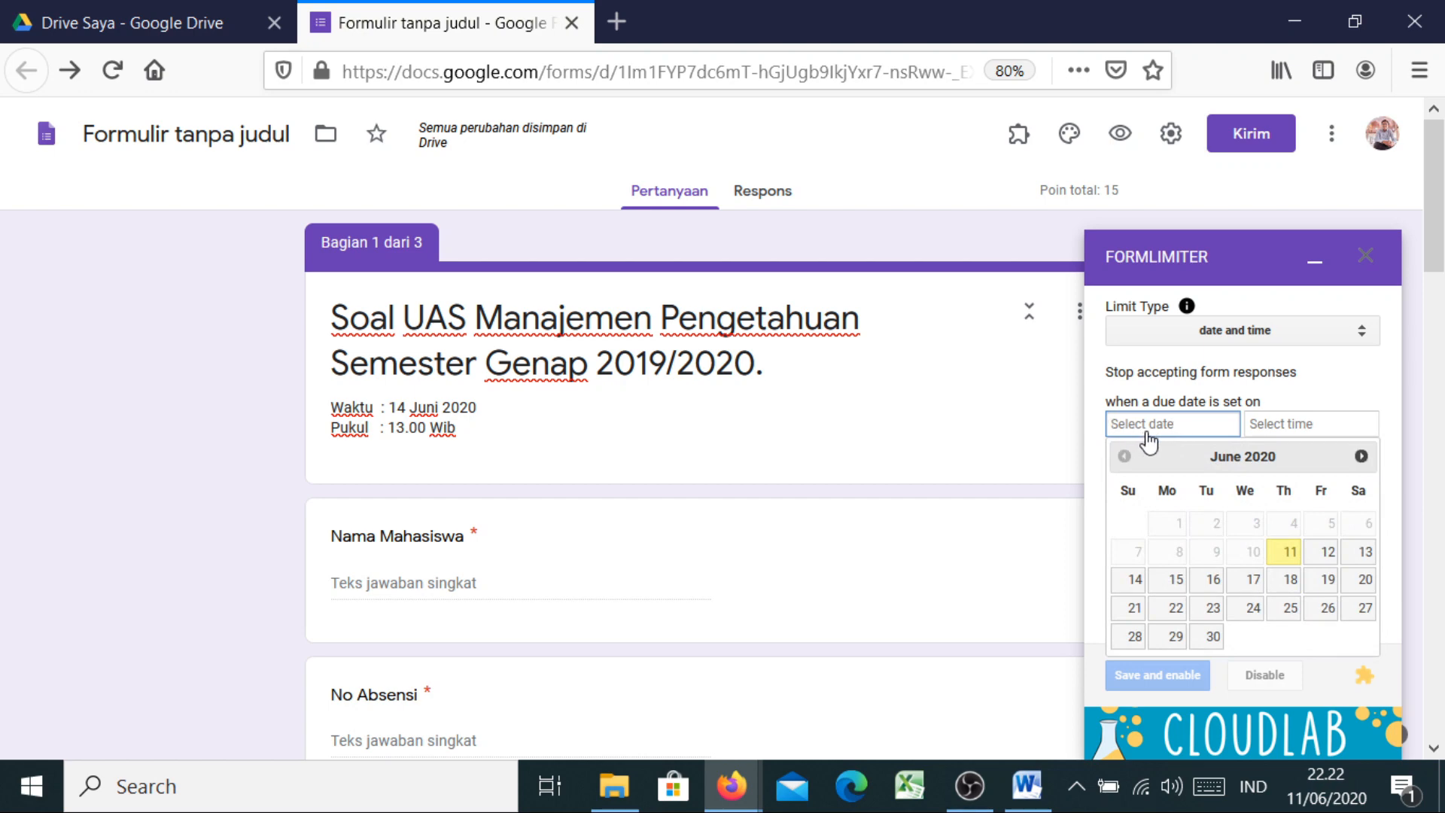
left_click(1135, 580)
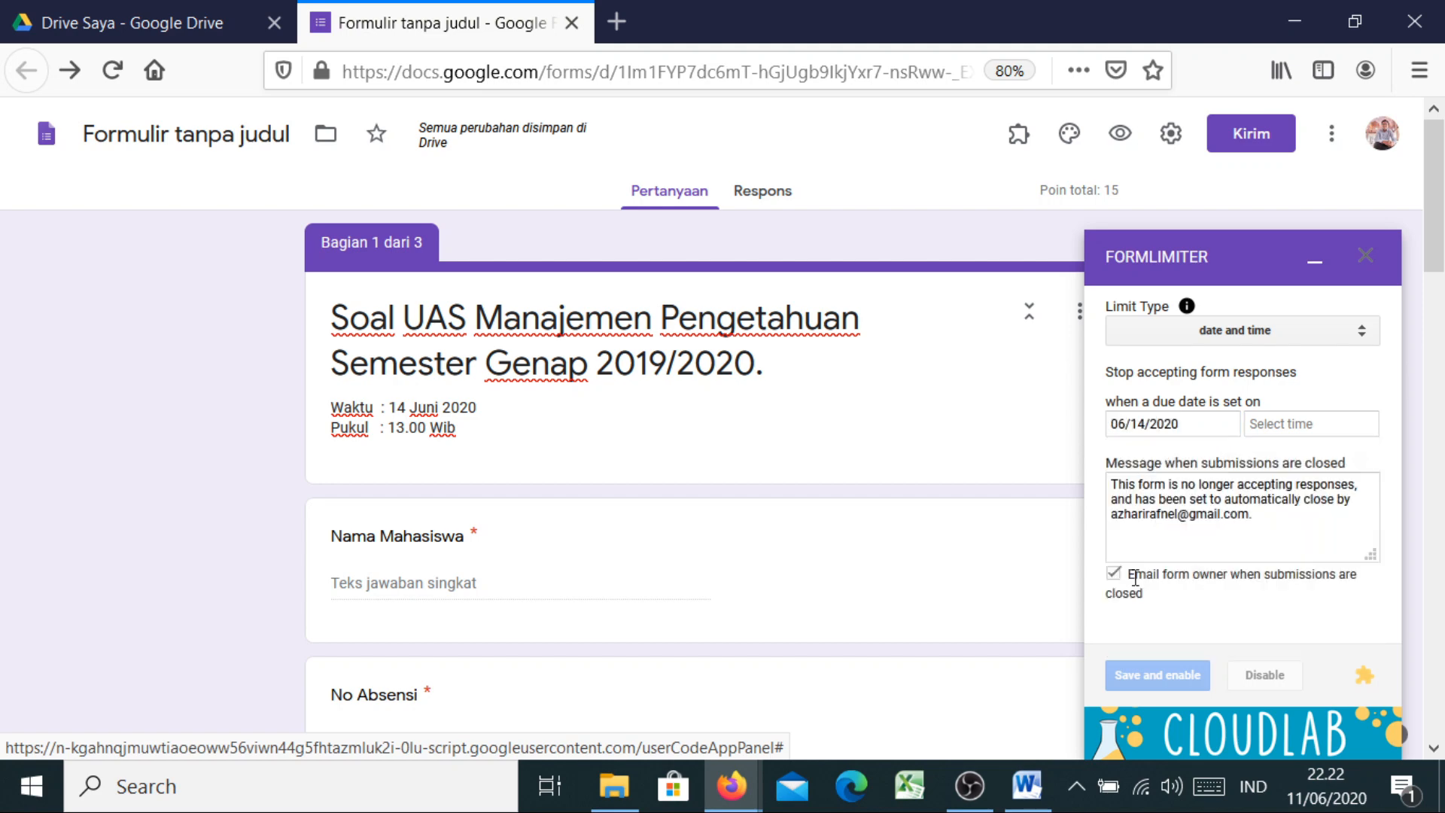
left_click(1262, 430)
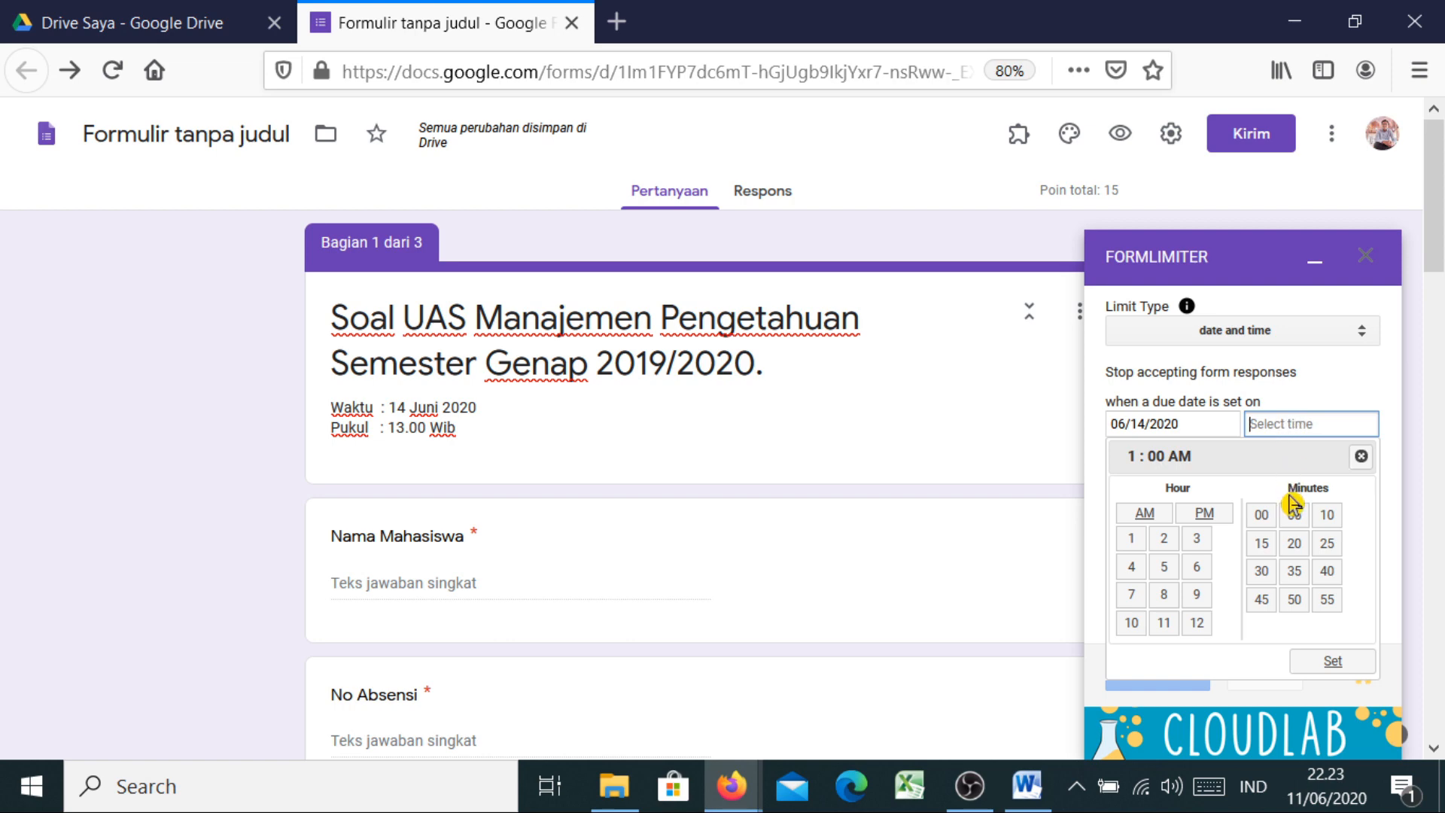
left_click(1205, 515)
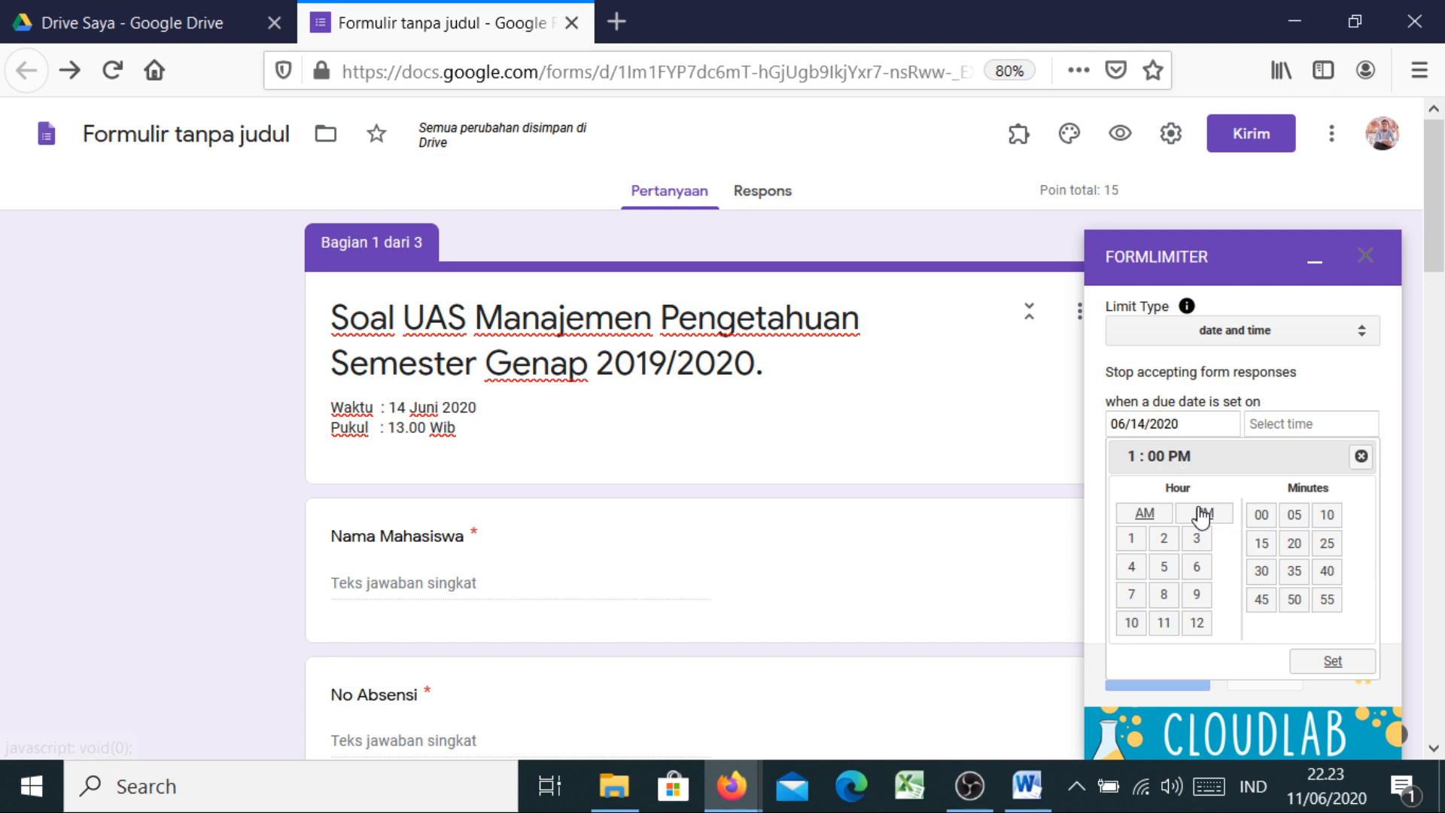
left_click(1269, 553)
left_click(1333, 665)
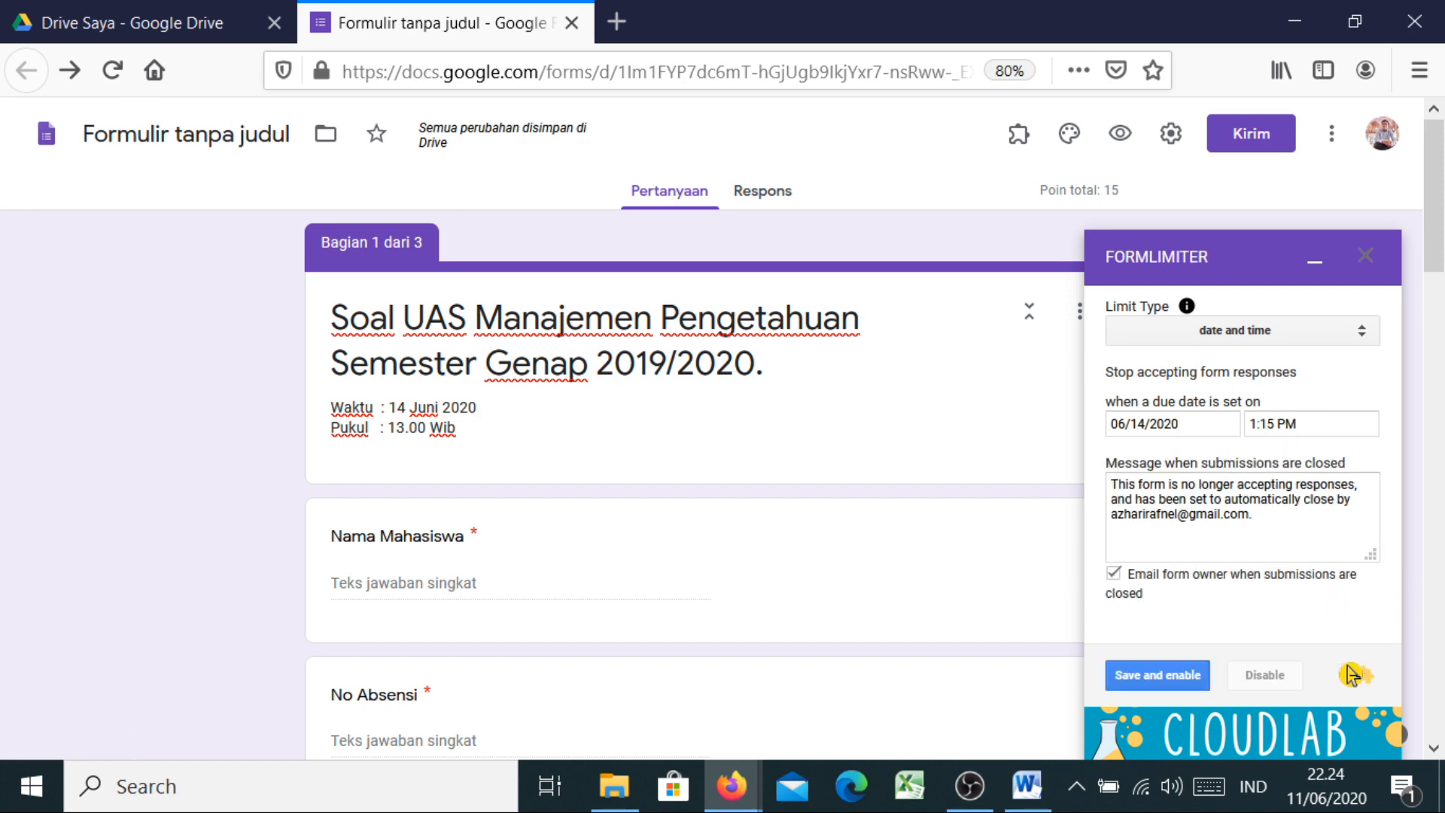
Replace the closed message with 'Maaf waktu anda sudah habis, anda sudah di ingatkan akan hal ini' and save-and-enable the limit
left_click(1258, 520)
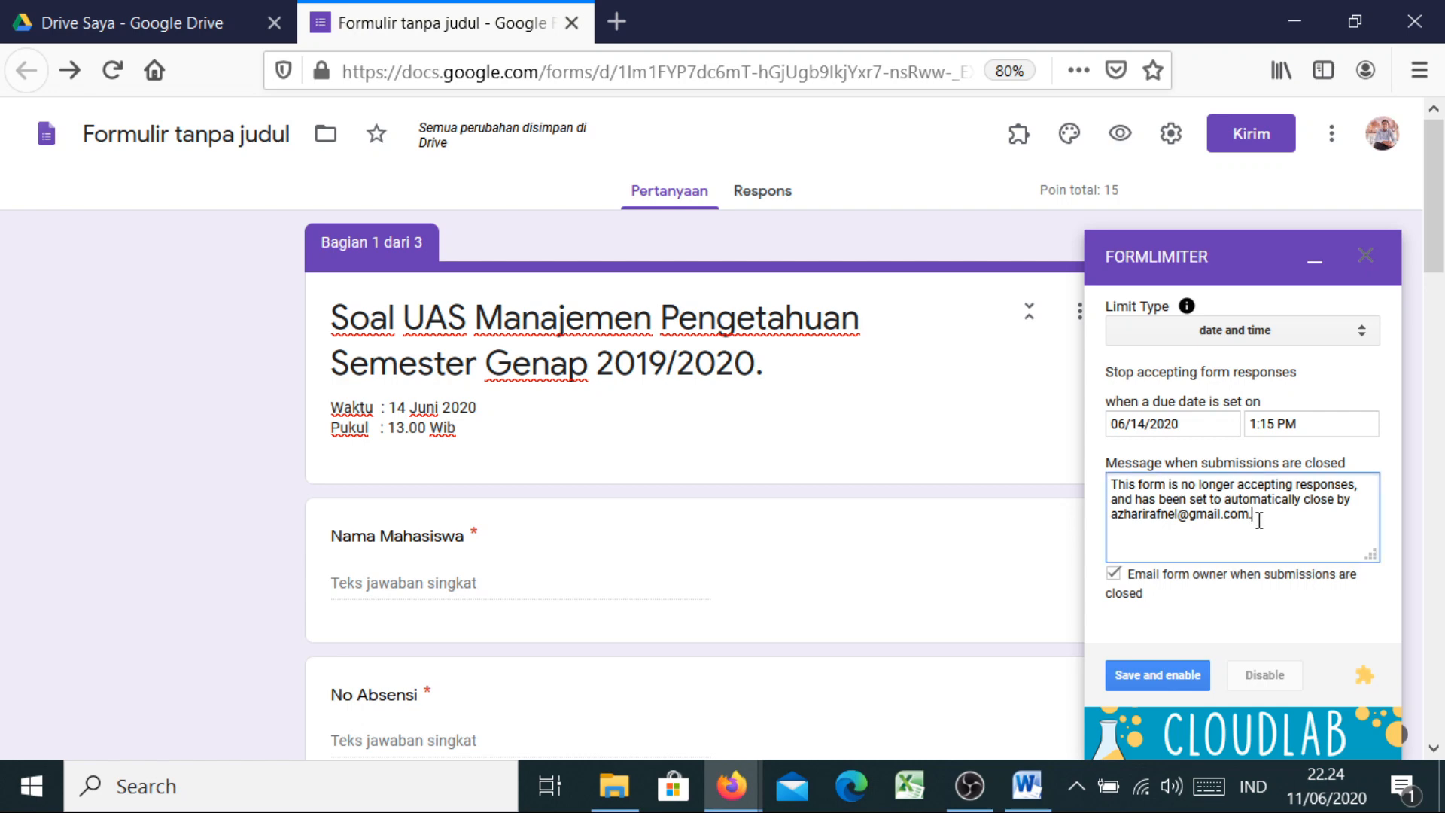
left_click_drag(1258, 519, 1096, 477)
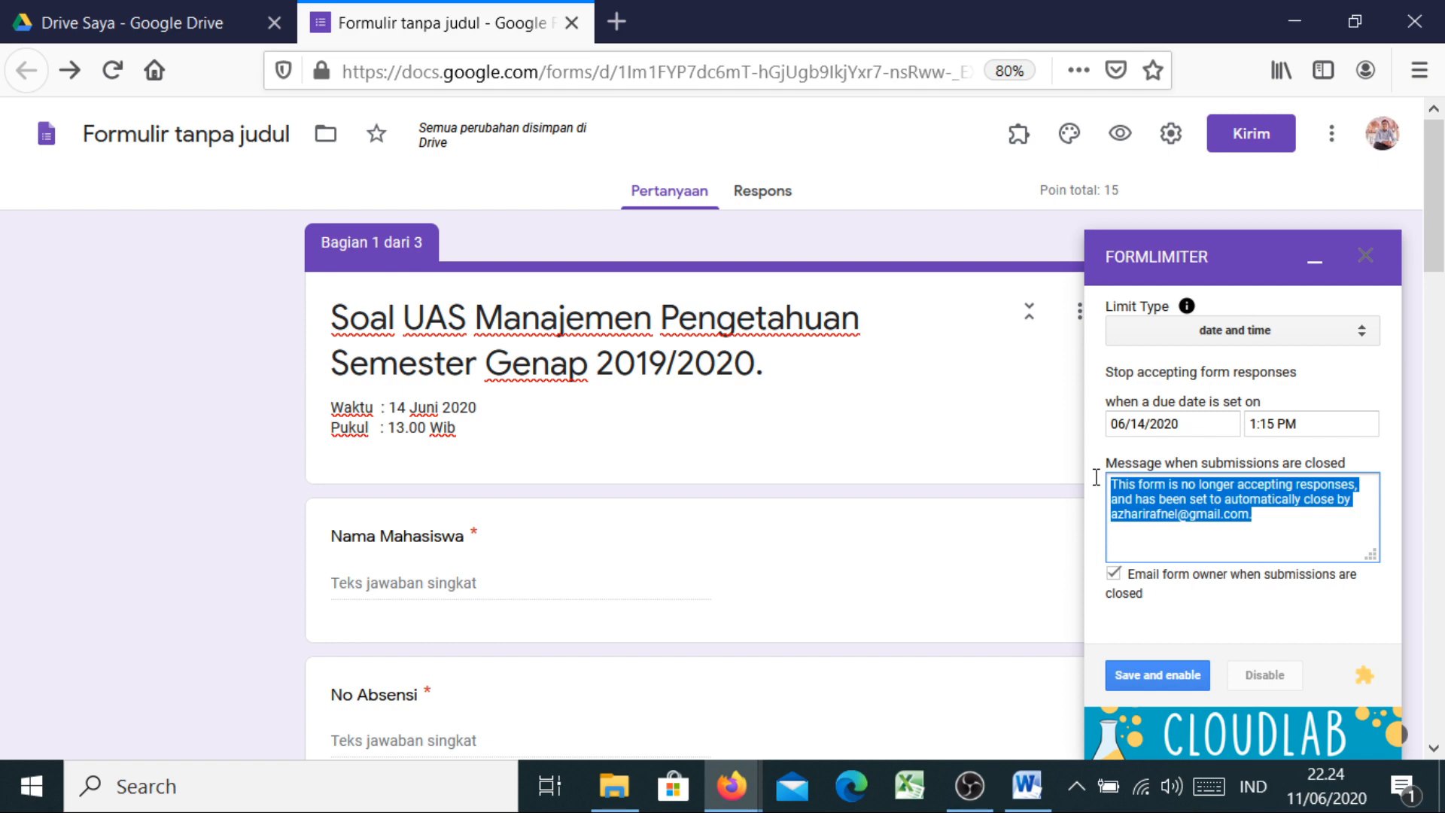
type("Maaf")
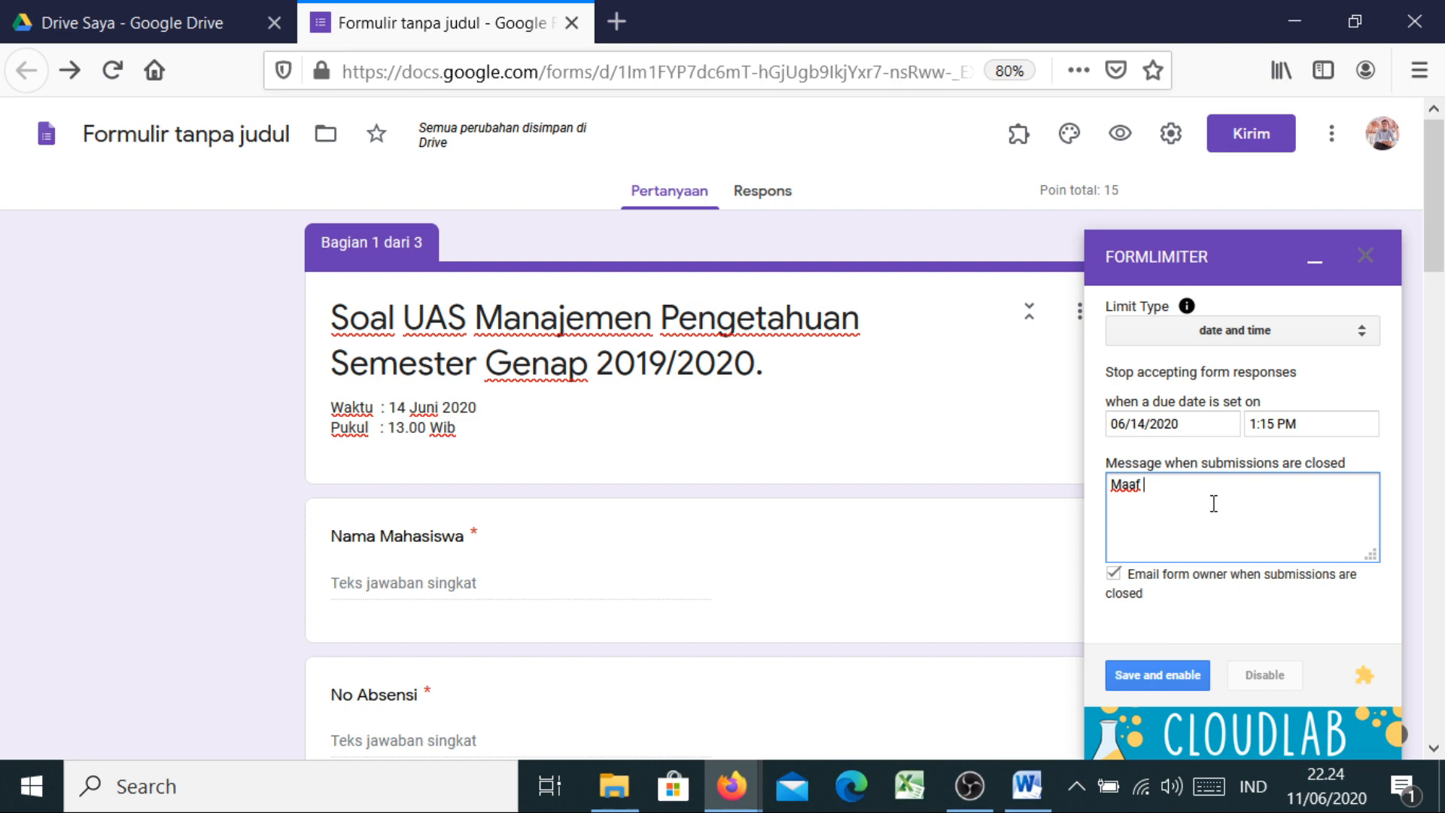
type(" waktu anda sudah habis, anda ")
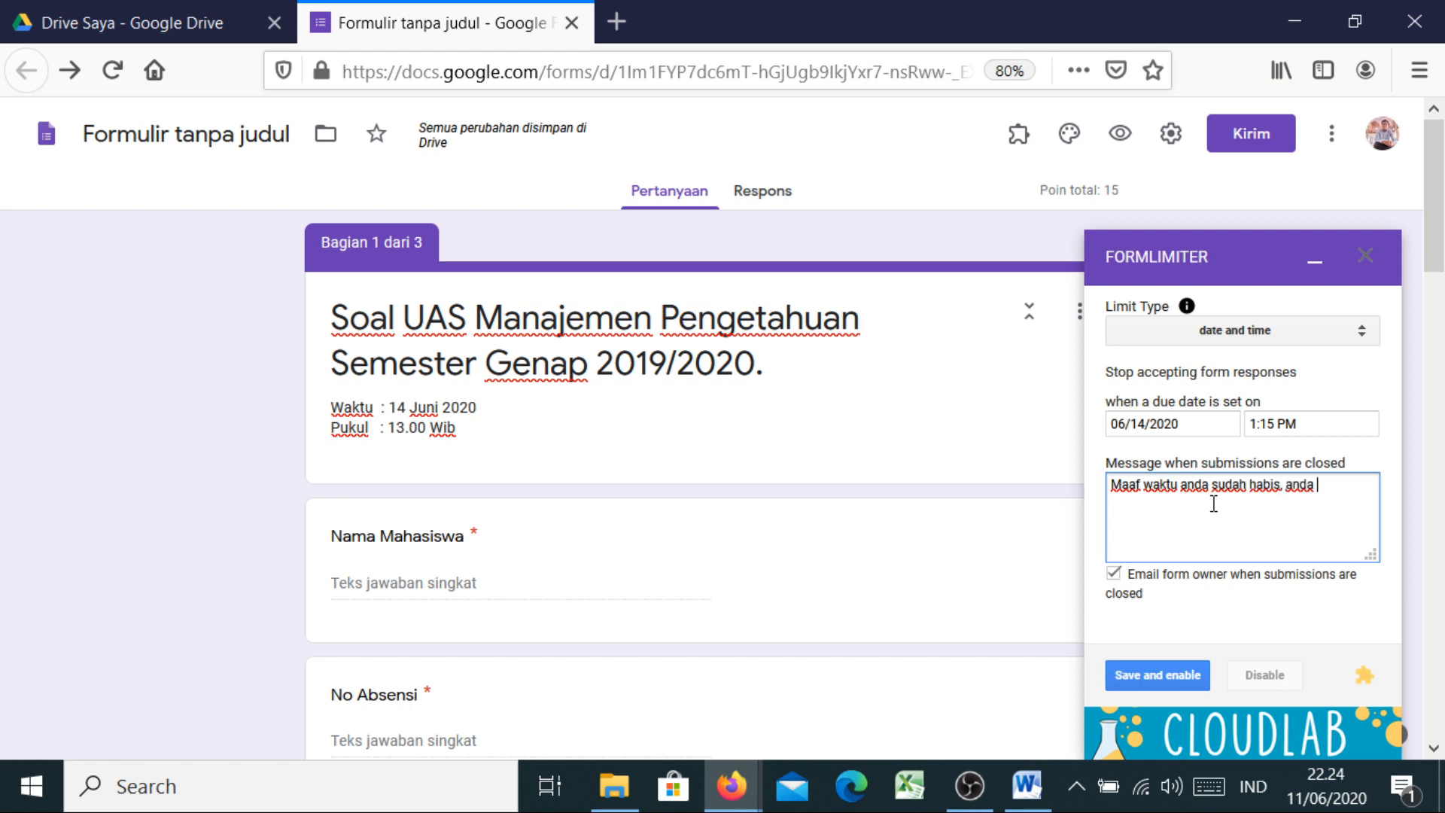
type("sudah di ingatkan akan hal ini")
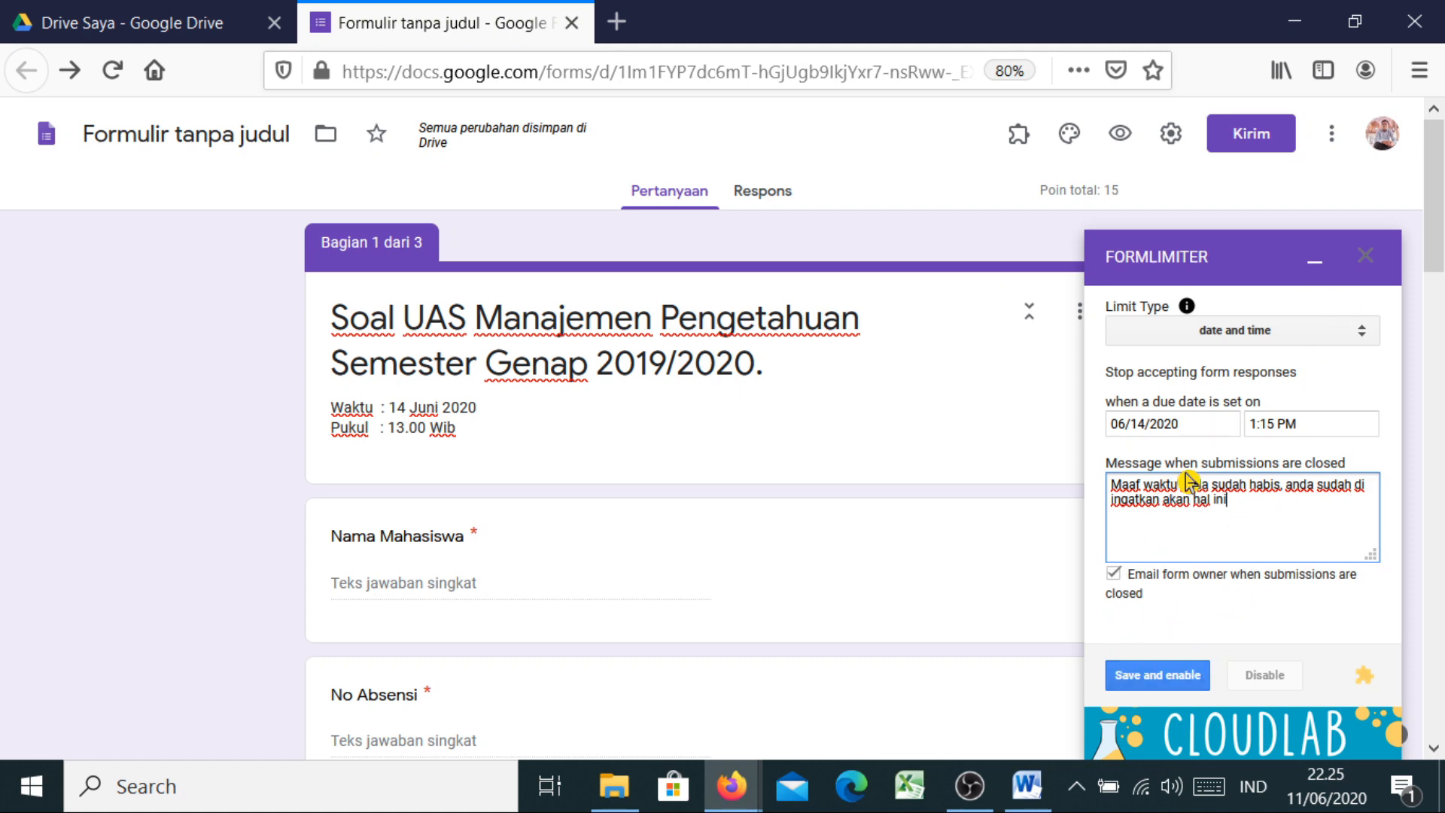
left_click(1156, 682)
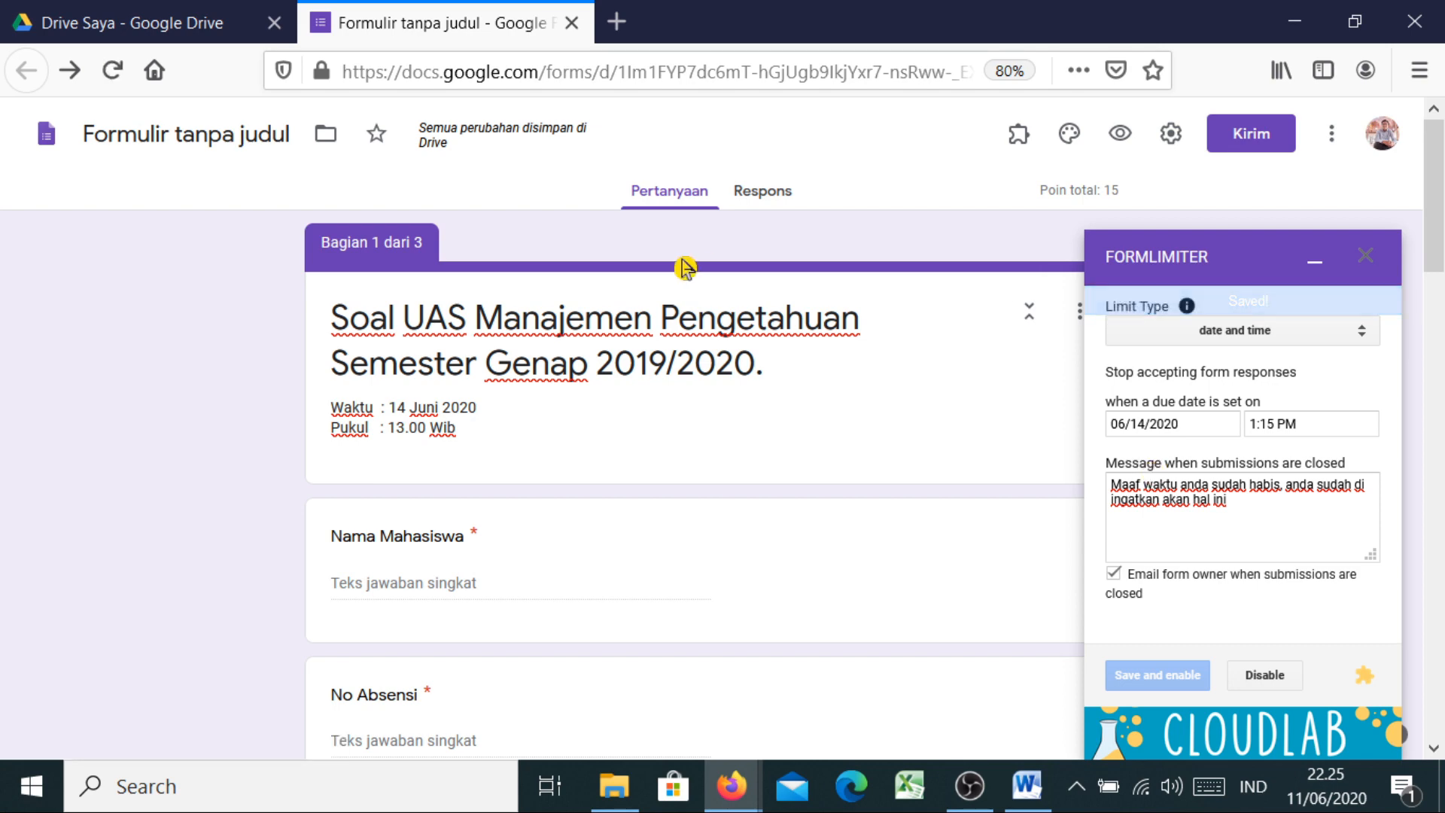
Close the Formlimiter panel and bring up the Kirim formulir dialog for the quiz
left_click(1368, 263)
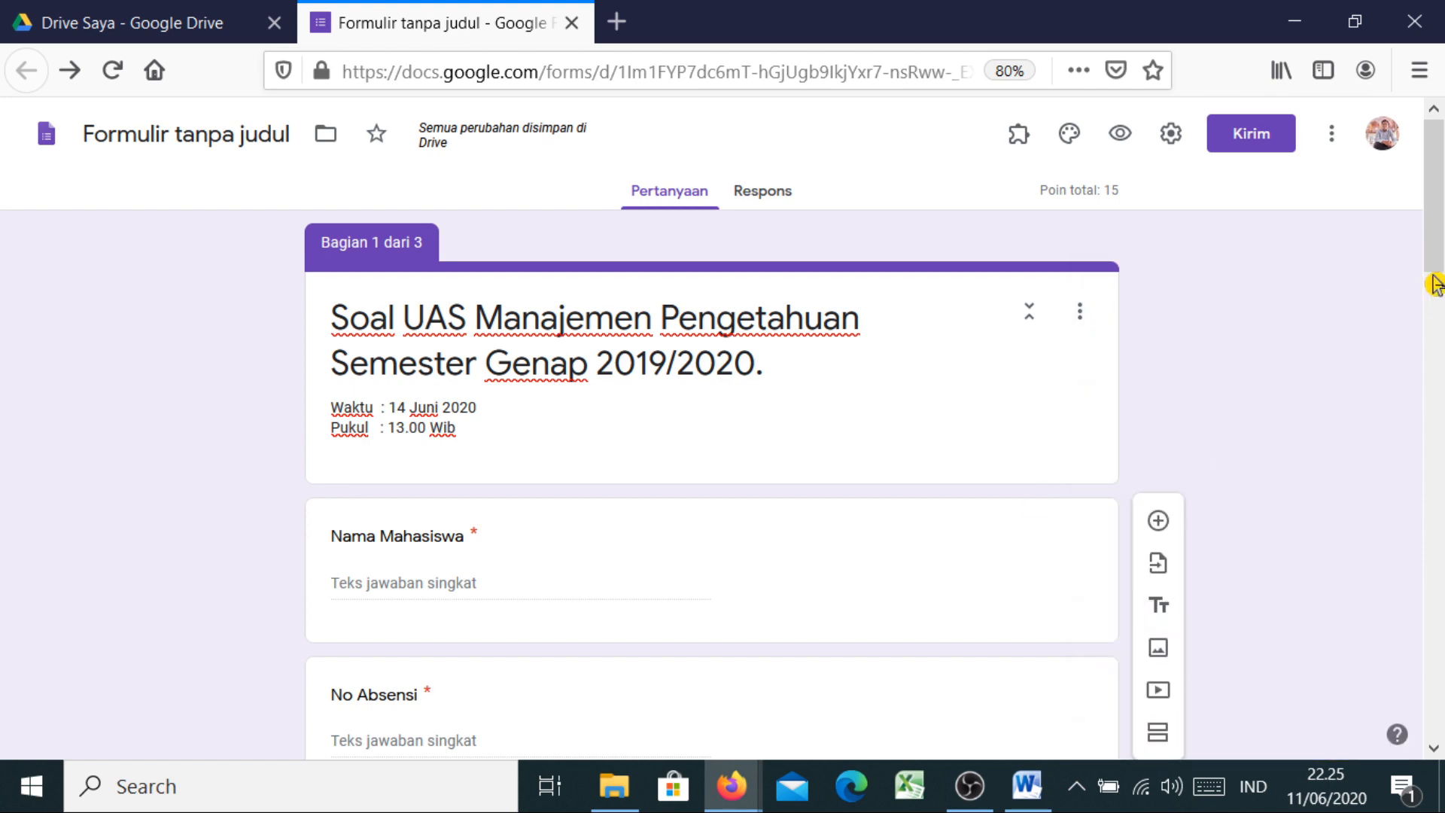
scroll(1434, 285, "down", 5)
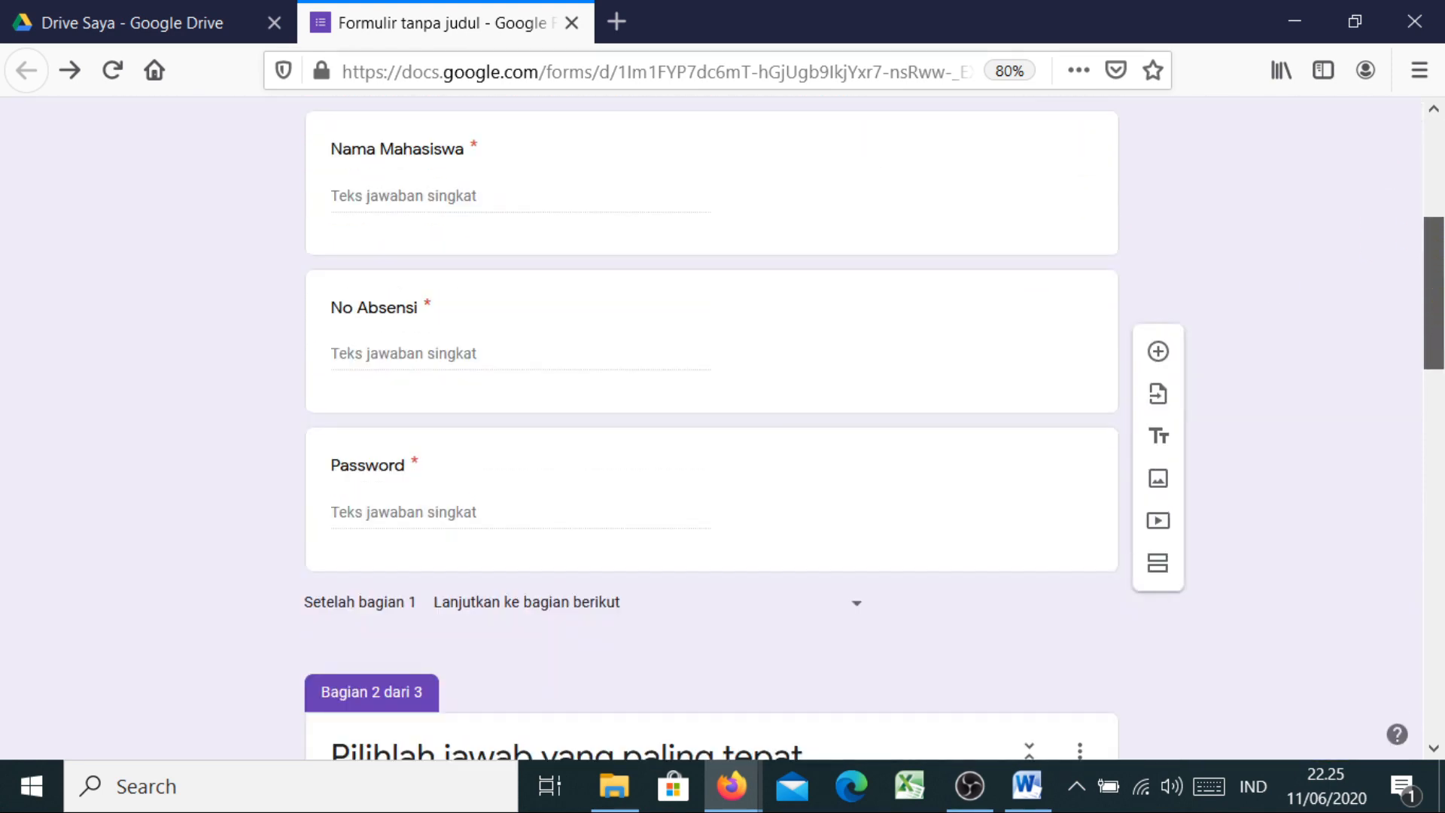
scroll(1434, 284, "up", 5)
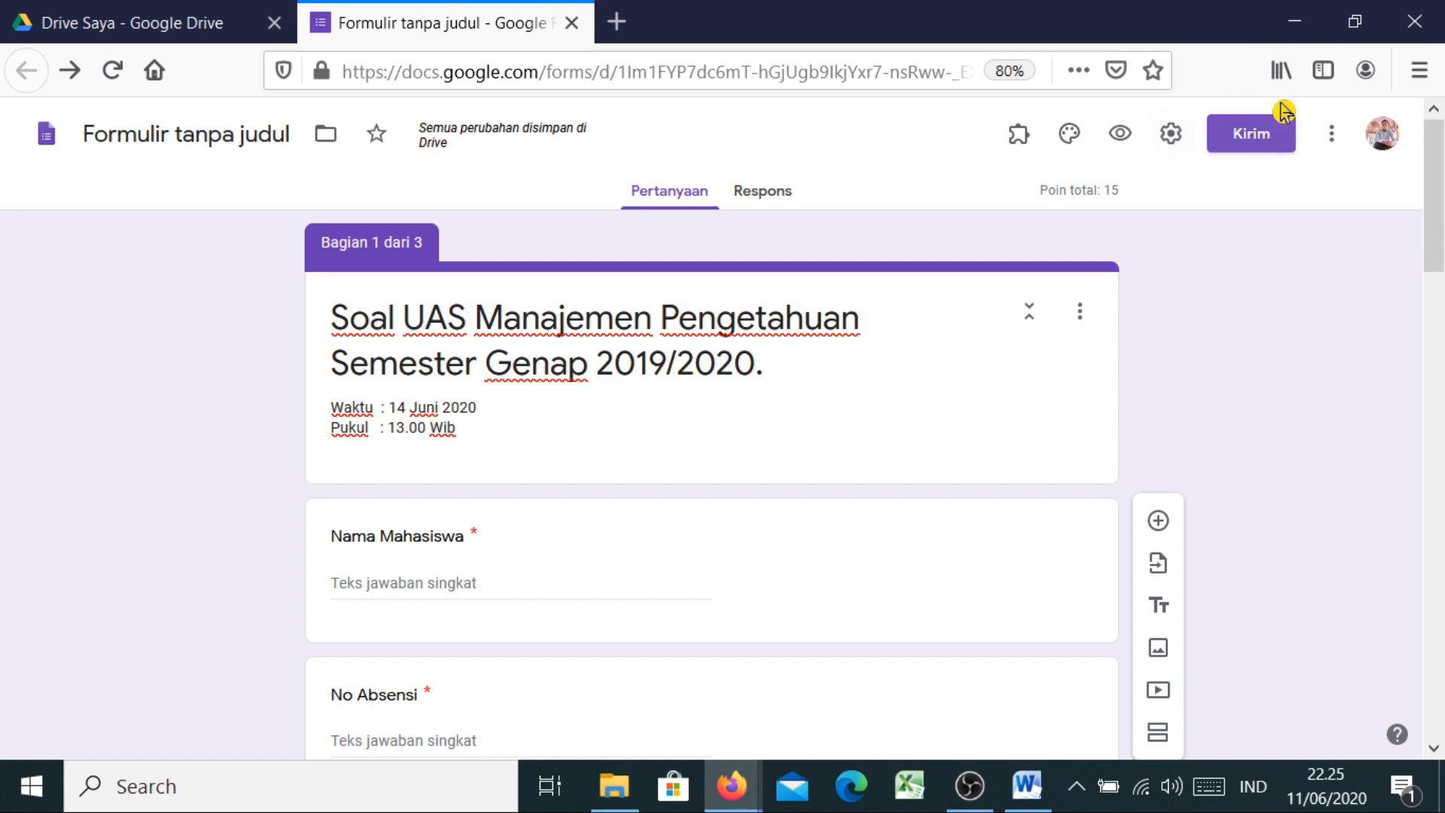
left_click(1258, 147)
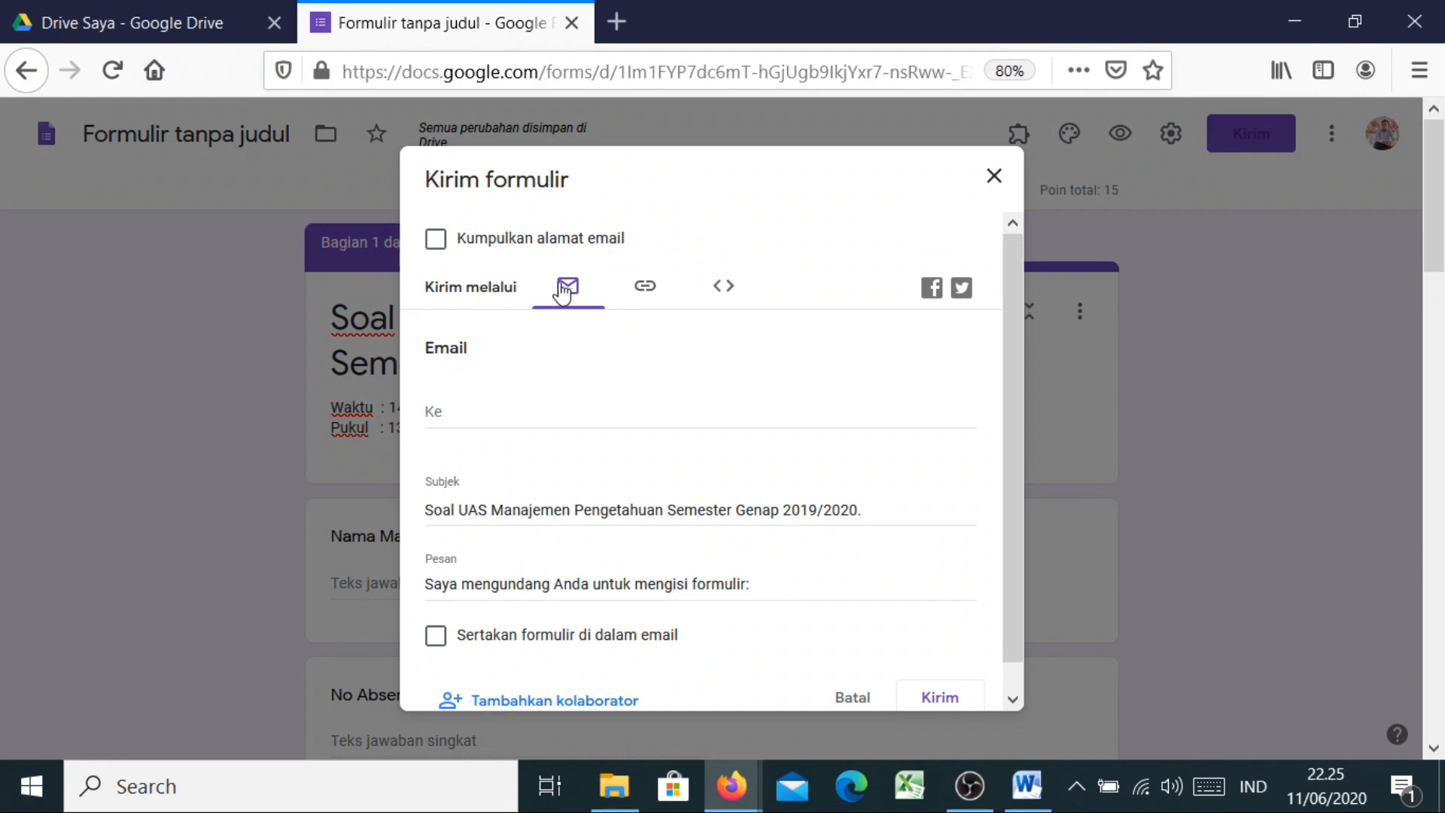
Copy the quiz link shortened with Perpendek URL, then dismiss the Kirim formulir dialog
left_click(652, 292)
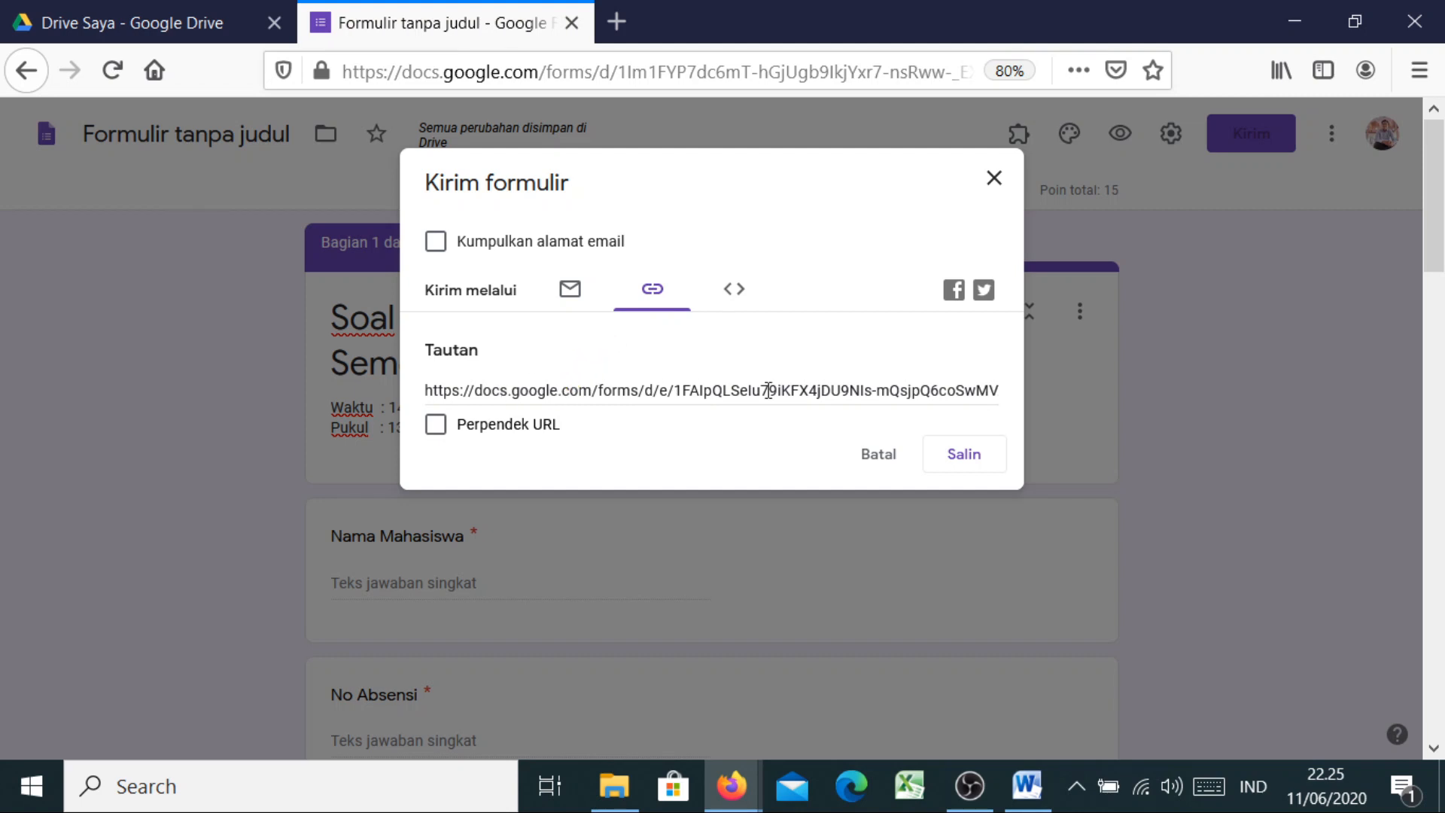
left_click(435, 426)
key("ctrl+c")
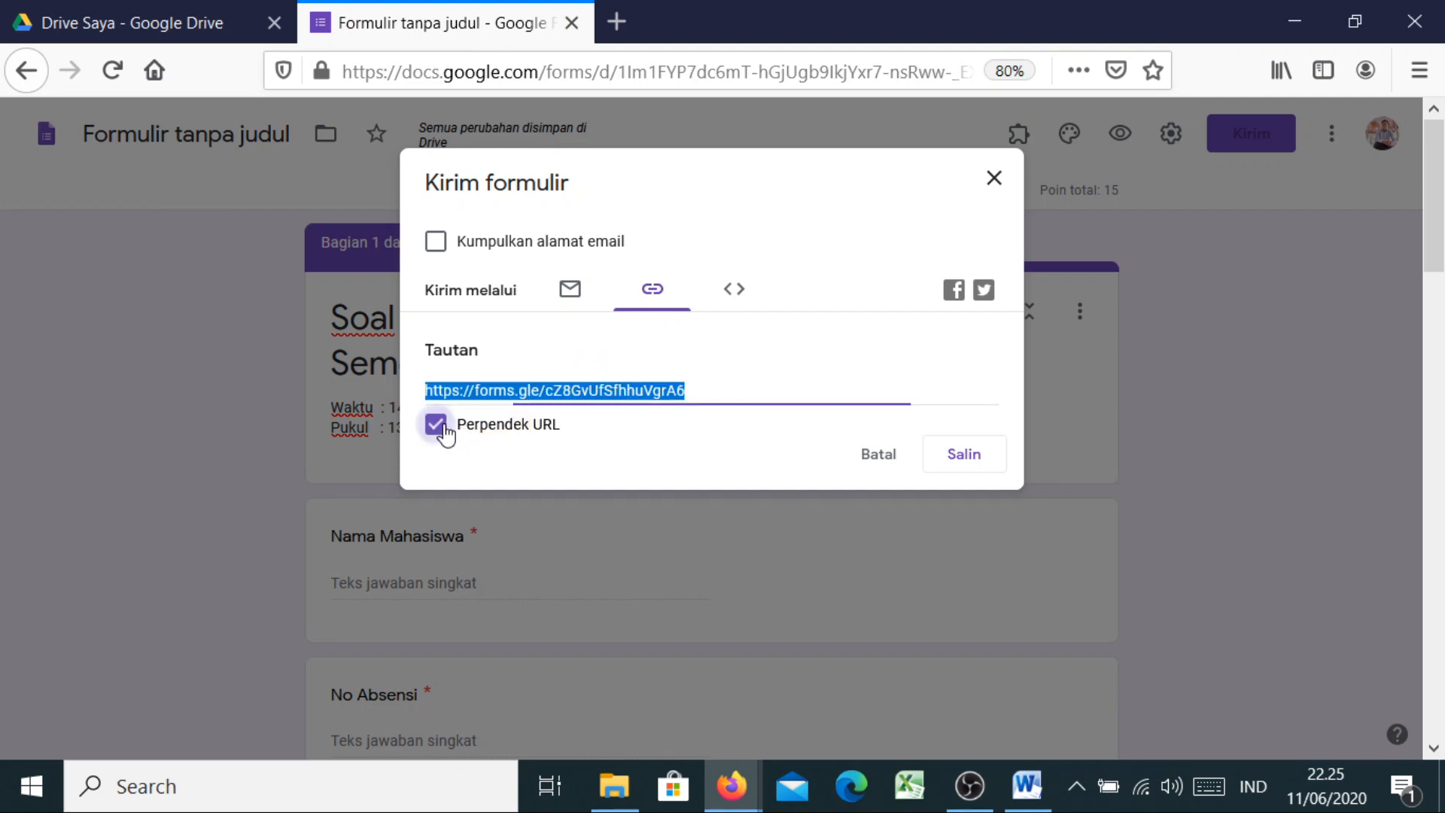
left_click(958, 461)
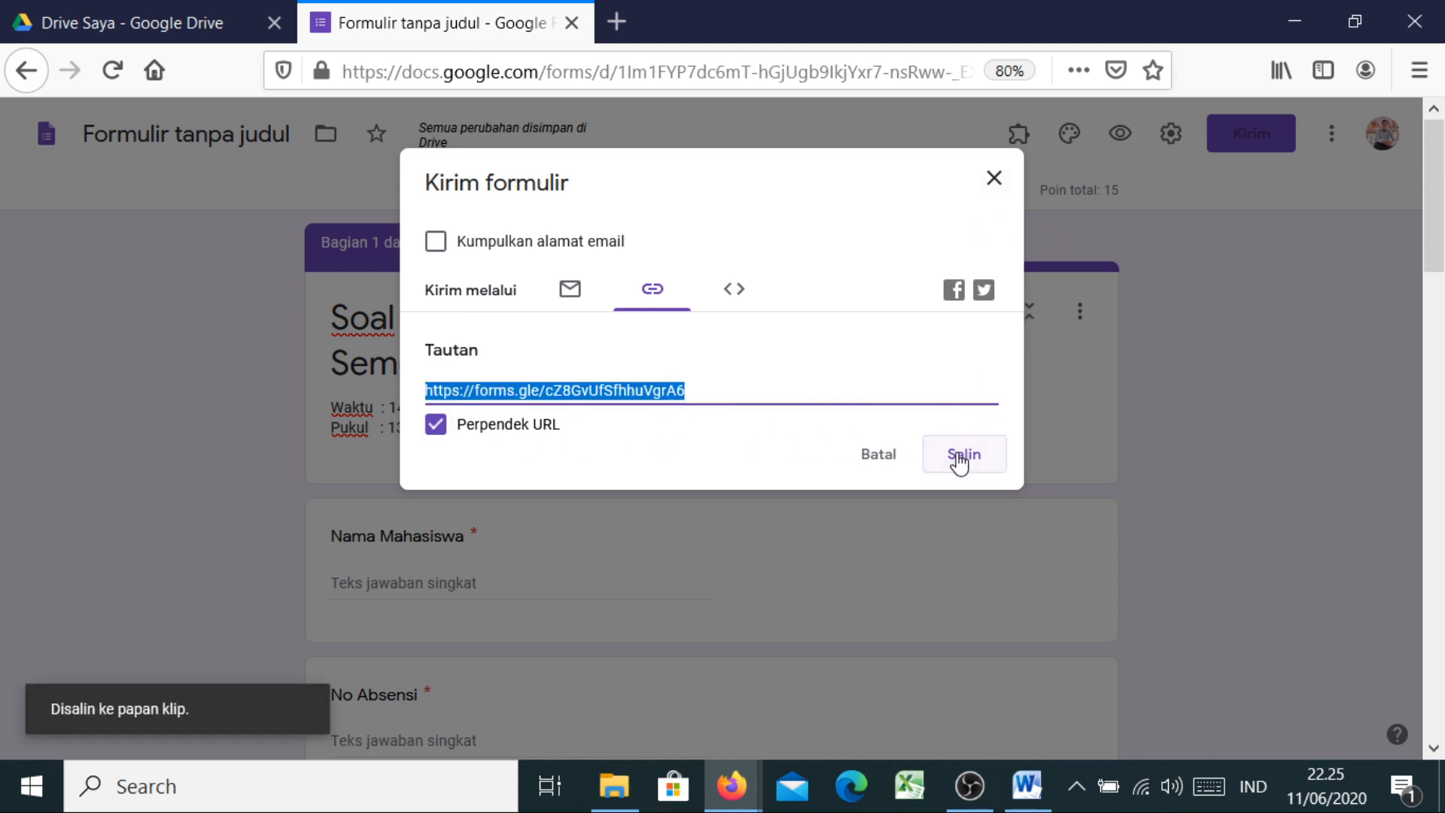
left_click(992, 188)
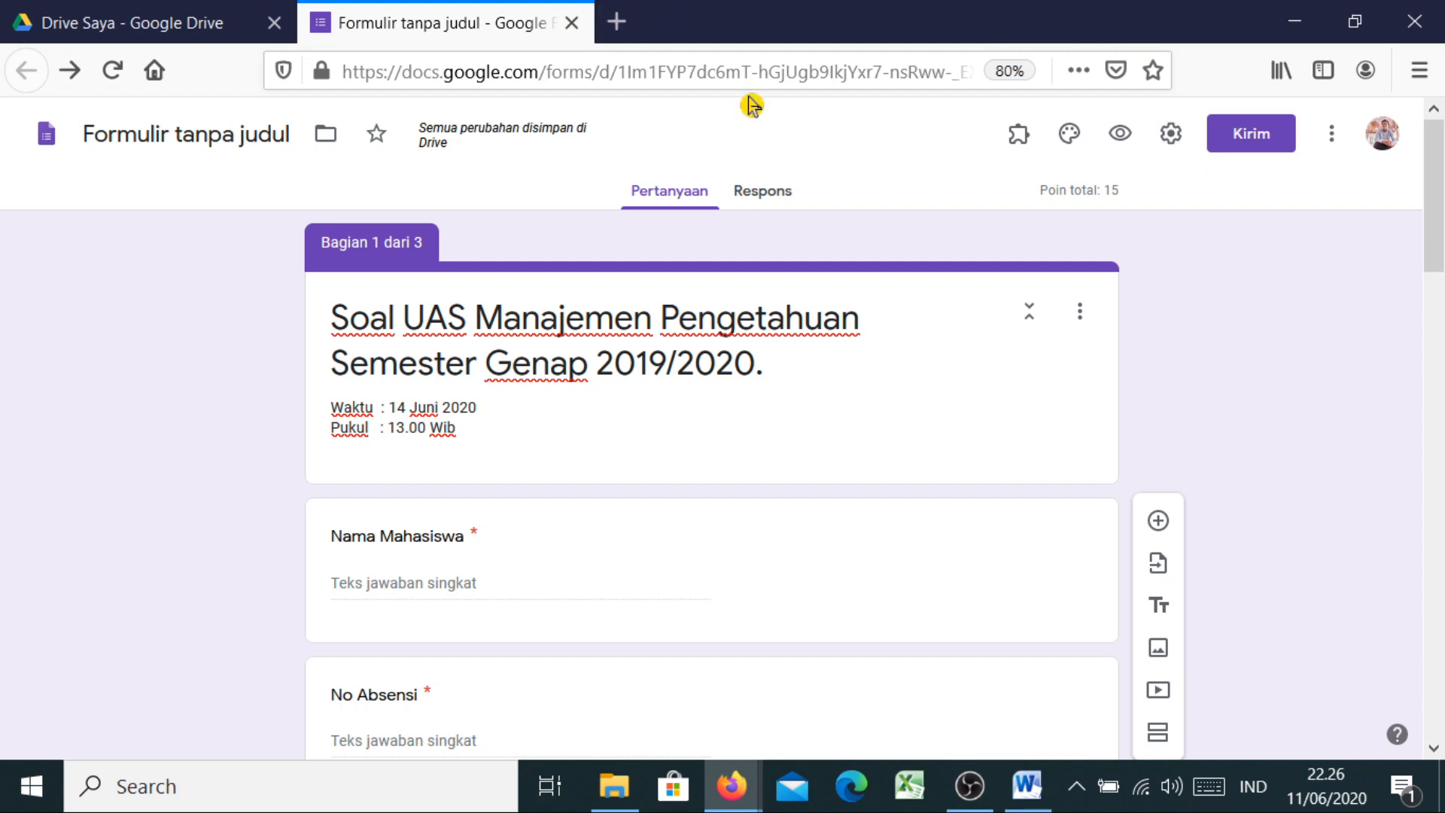
Load the copied short quiz link in a new browser tab
left_click(617, 25)
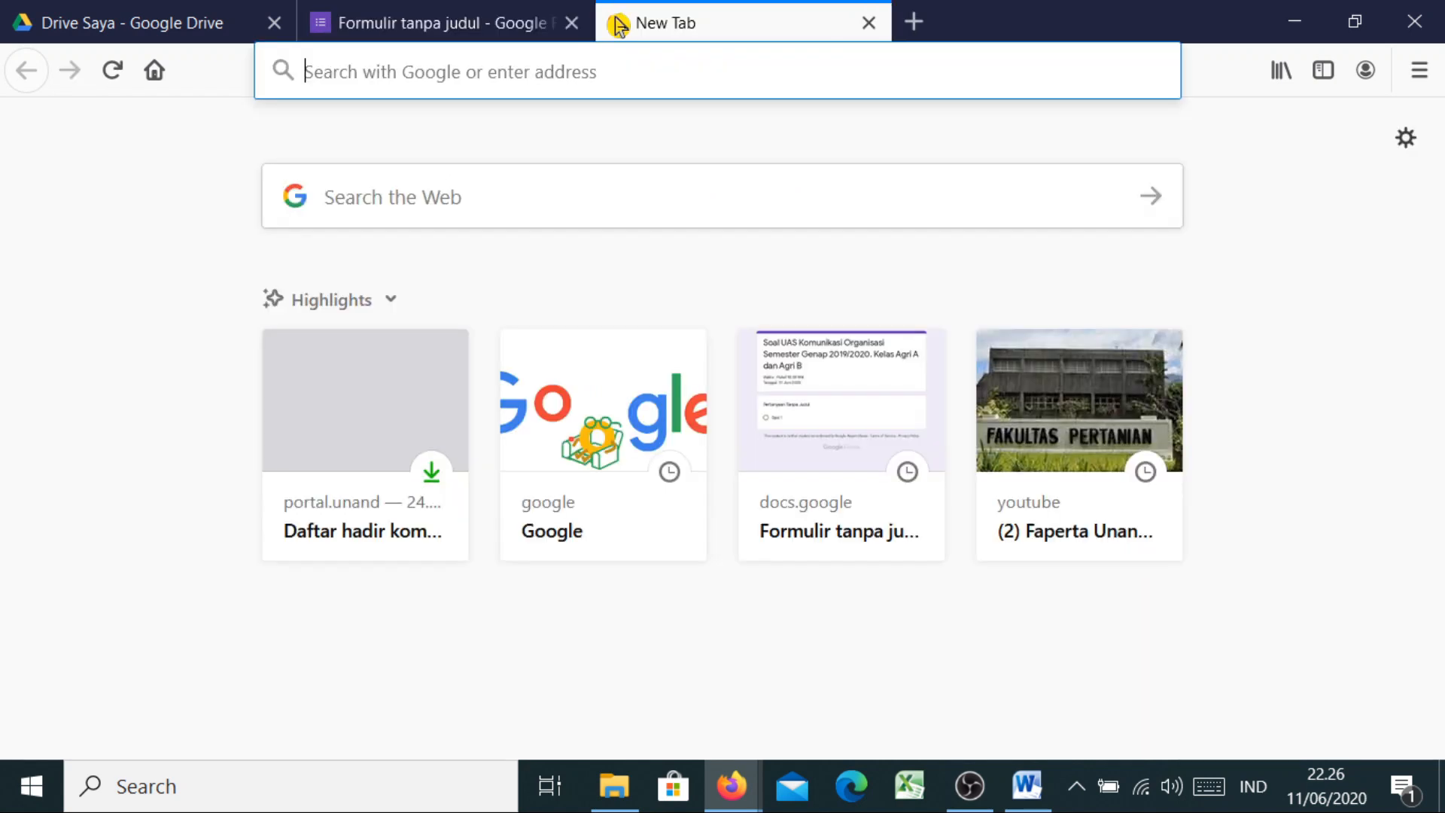
left_click(542, 62)
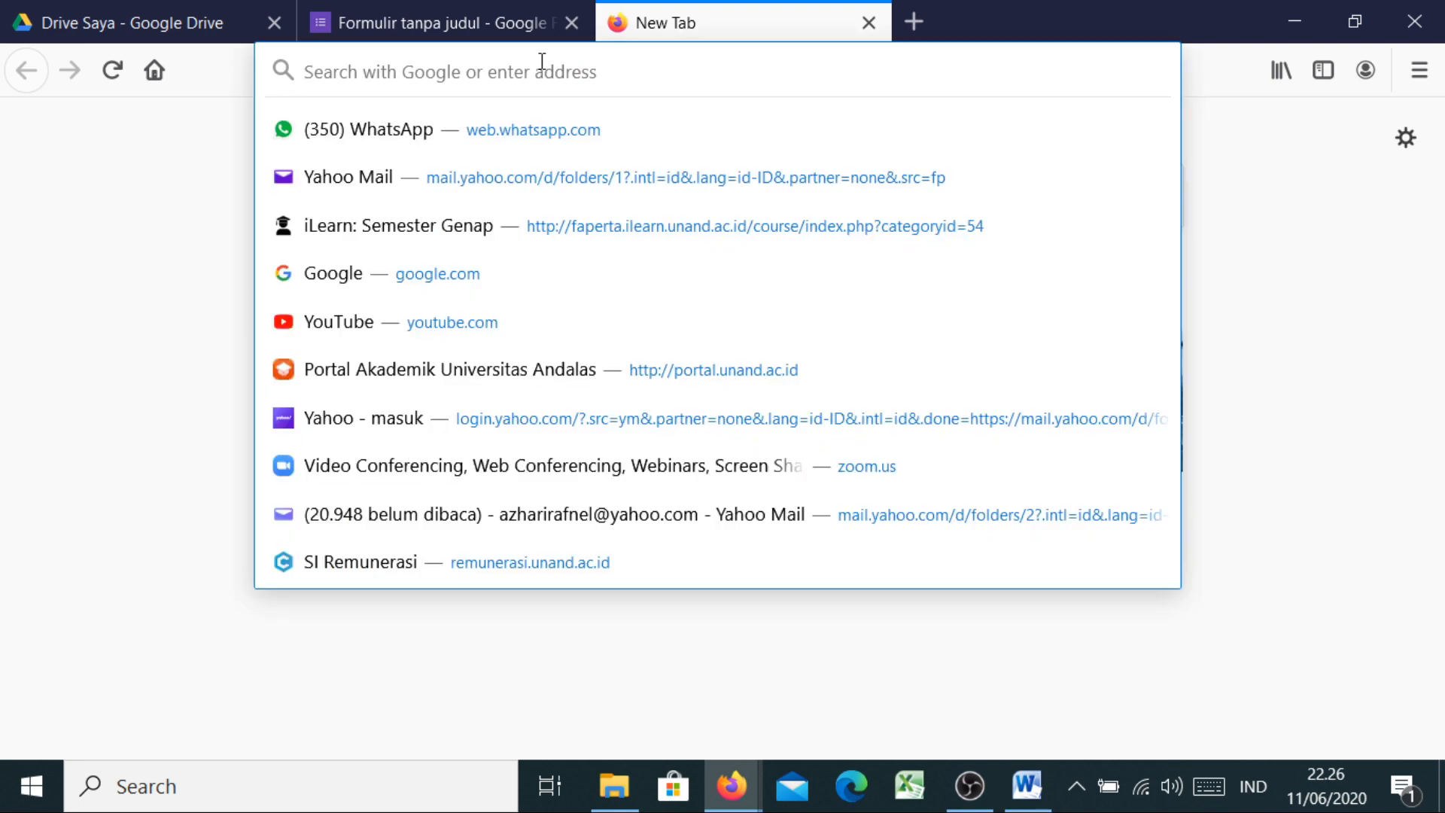
key("ctrl+v")
key("Return")
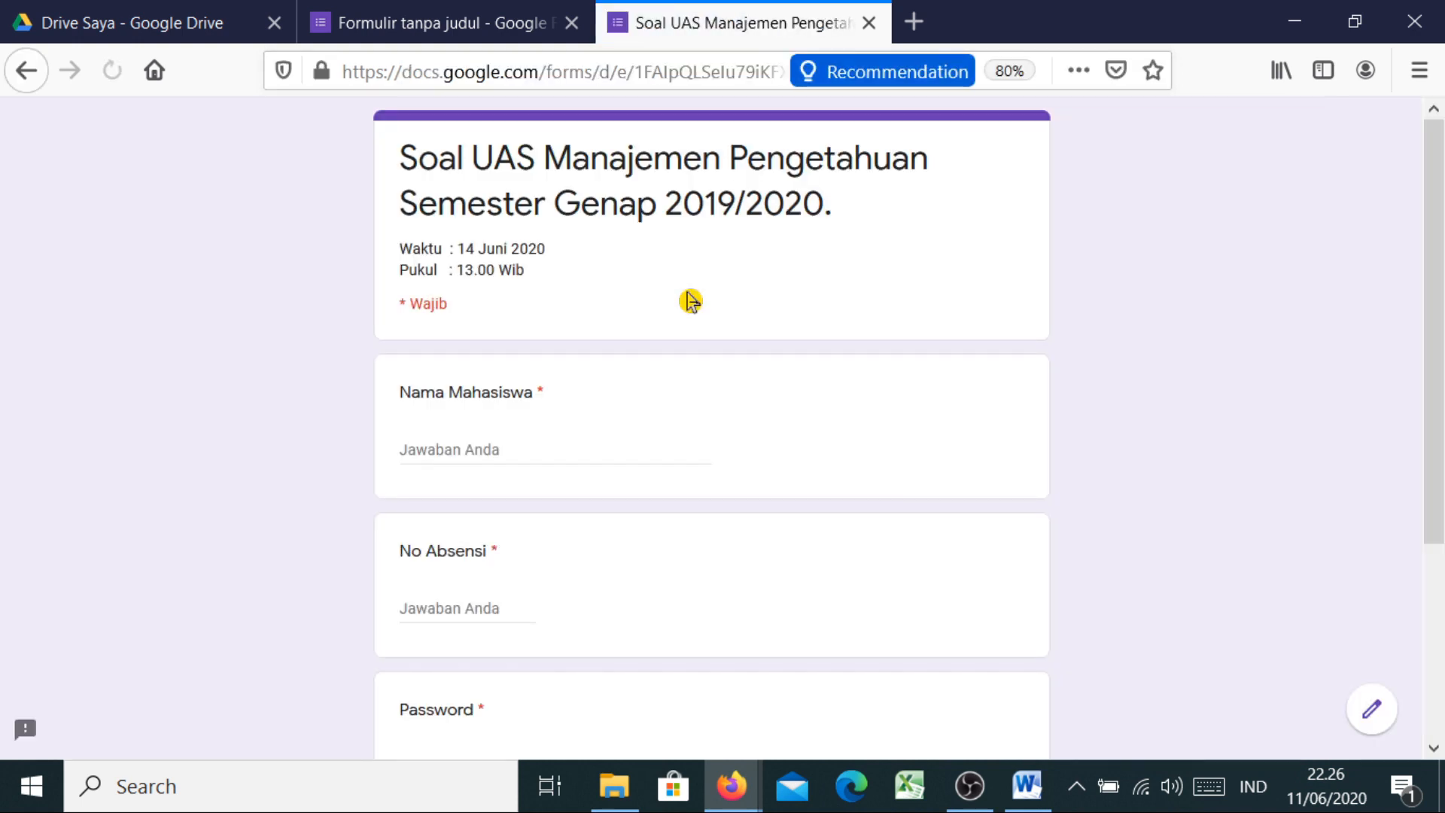
Enter the student name, No Absensi 01 and the password, then continue to the questions
left_click(451, 443)
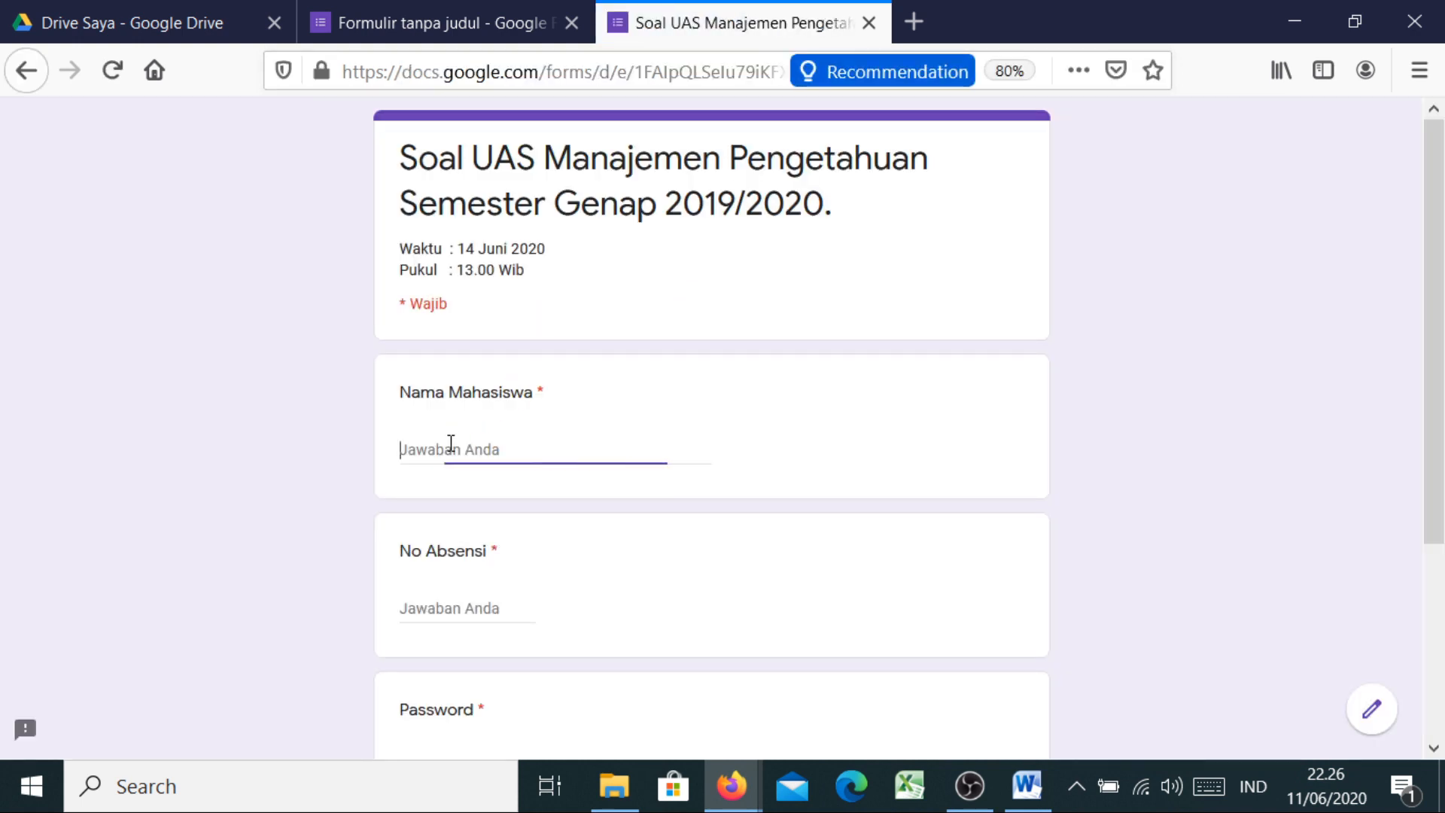
type("Rafnel")
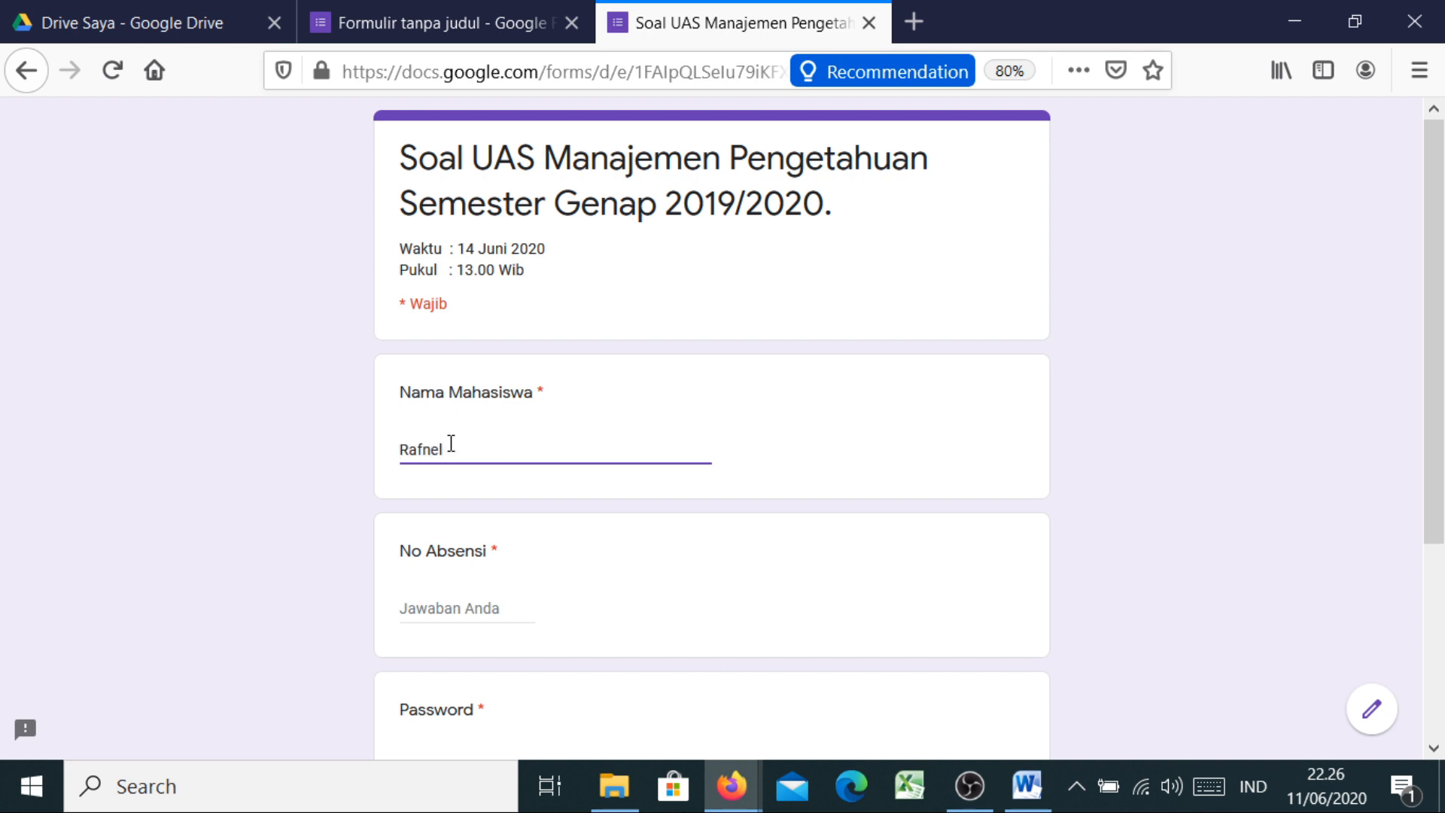
left_click(455, 602)
type("01")
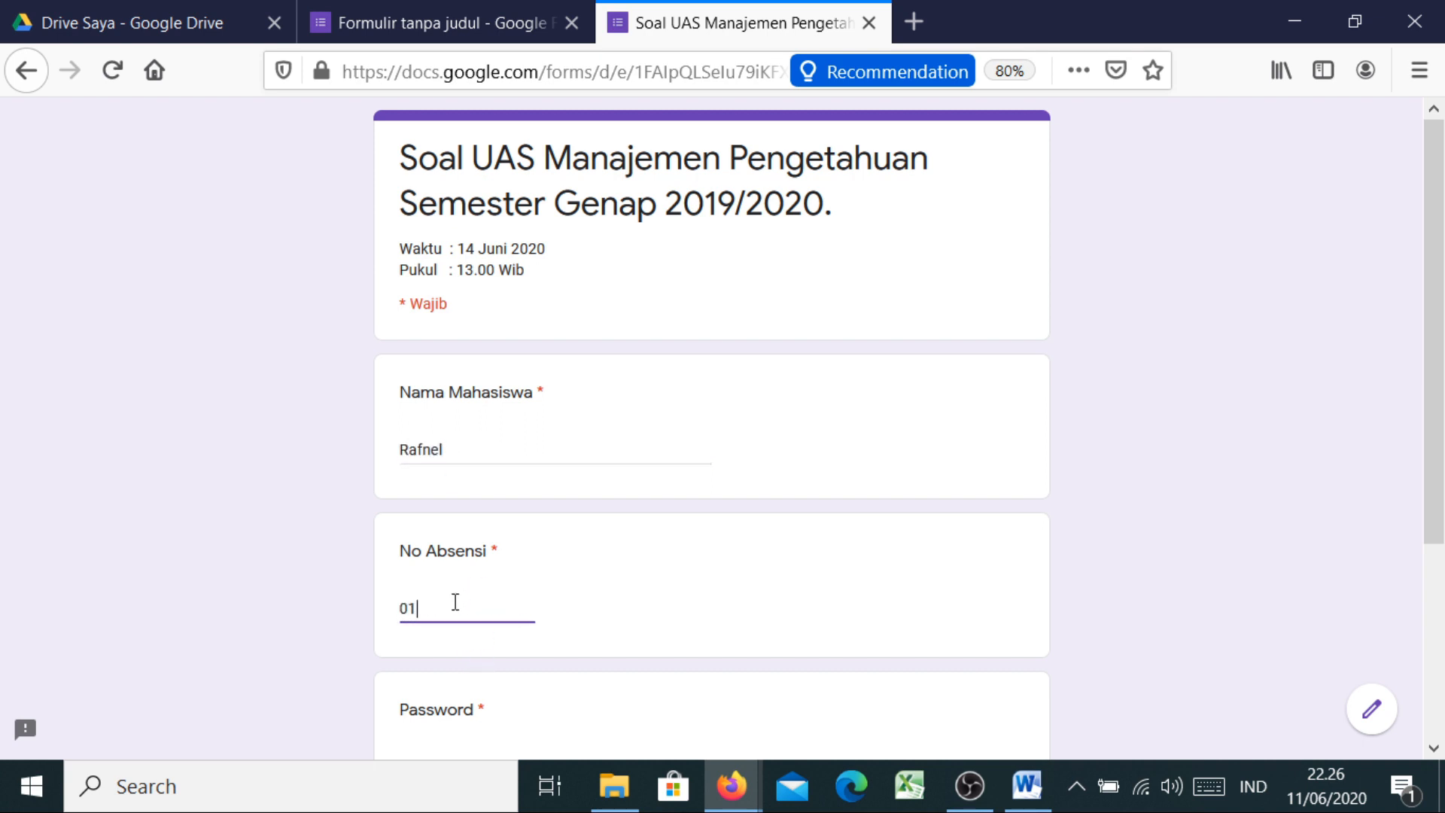
left_click_drag(1433, 496, 1433, 631)
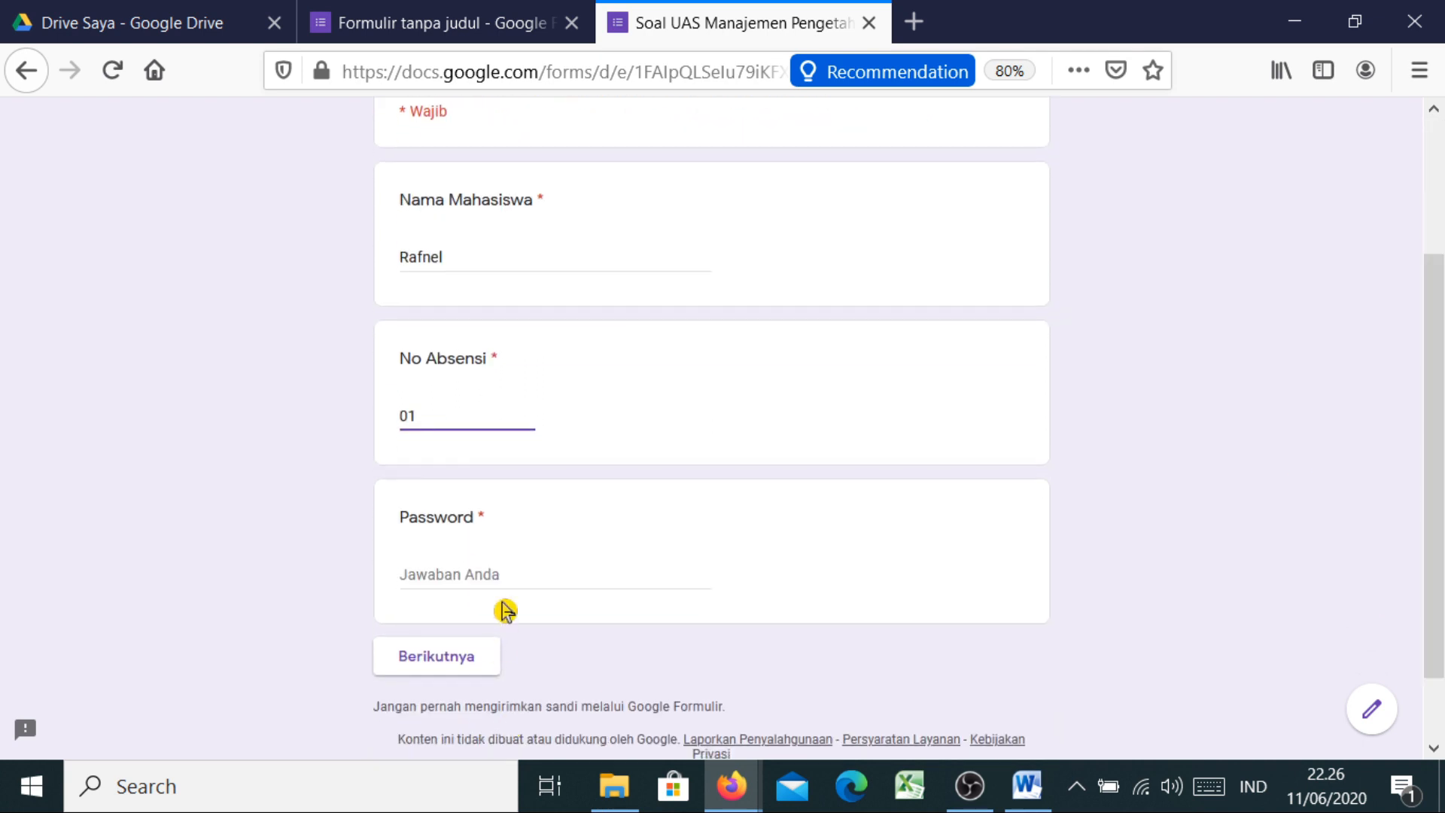
left_click(477, 576)
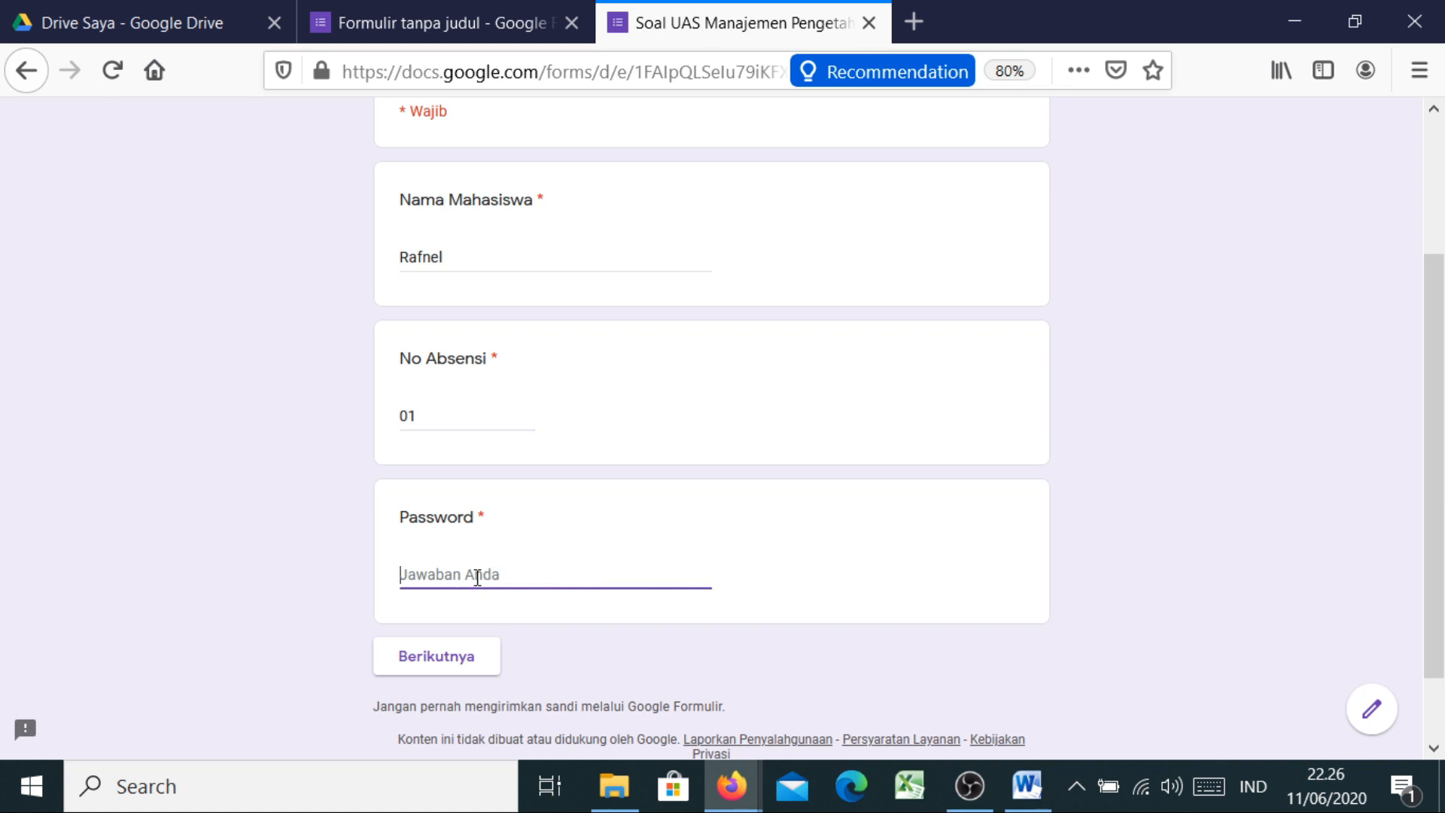
type("i")
left_click(441, 665)
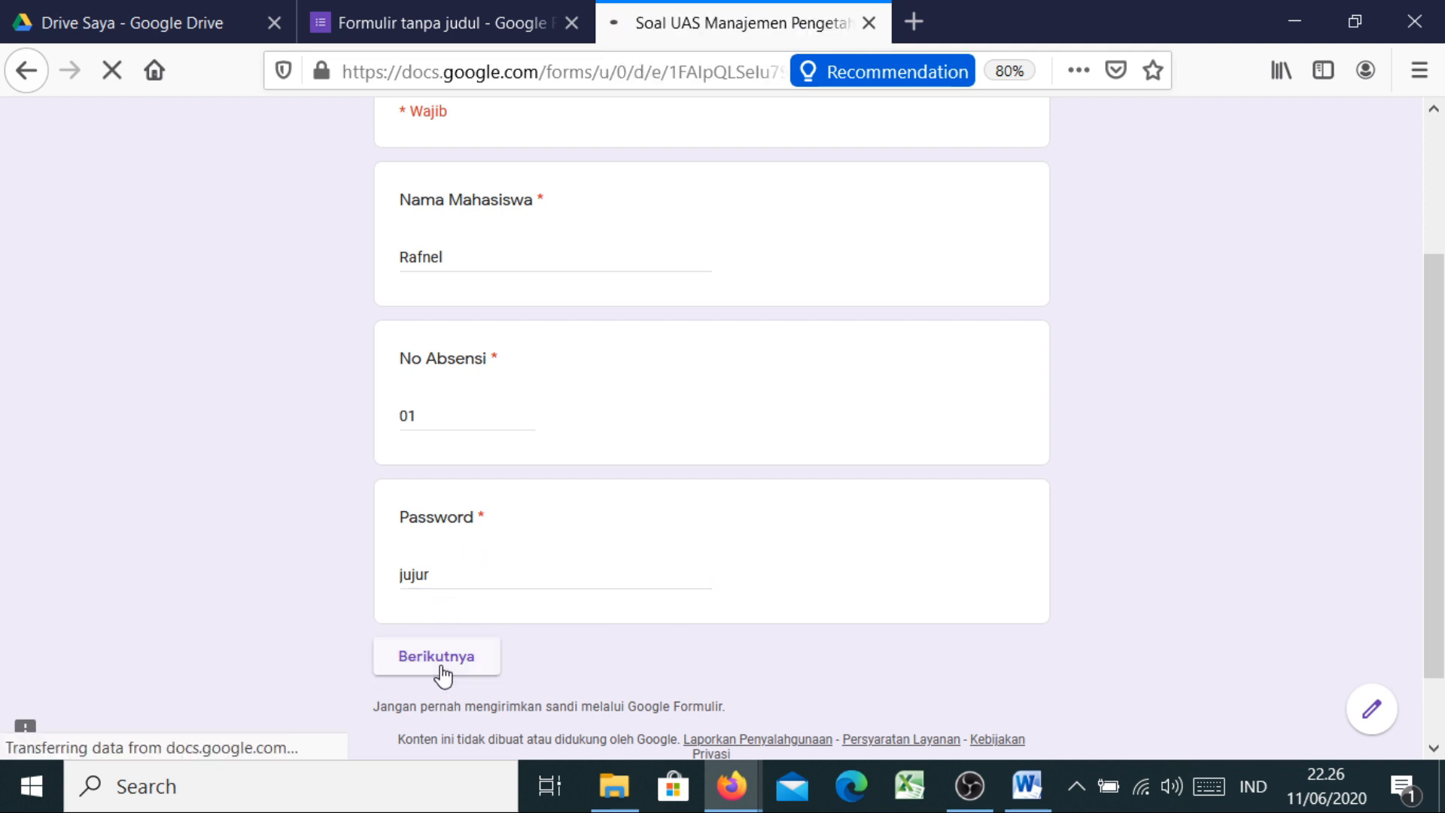
scroll(813, 431, "down", 2)
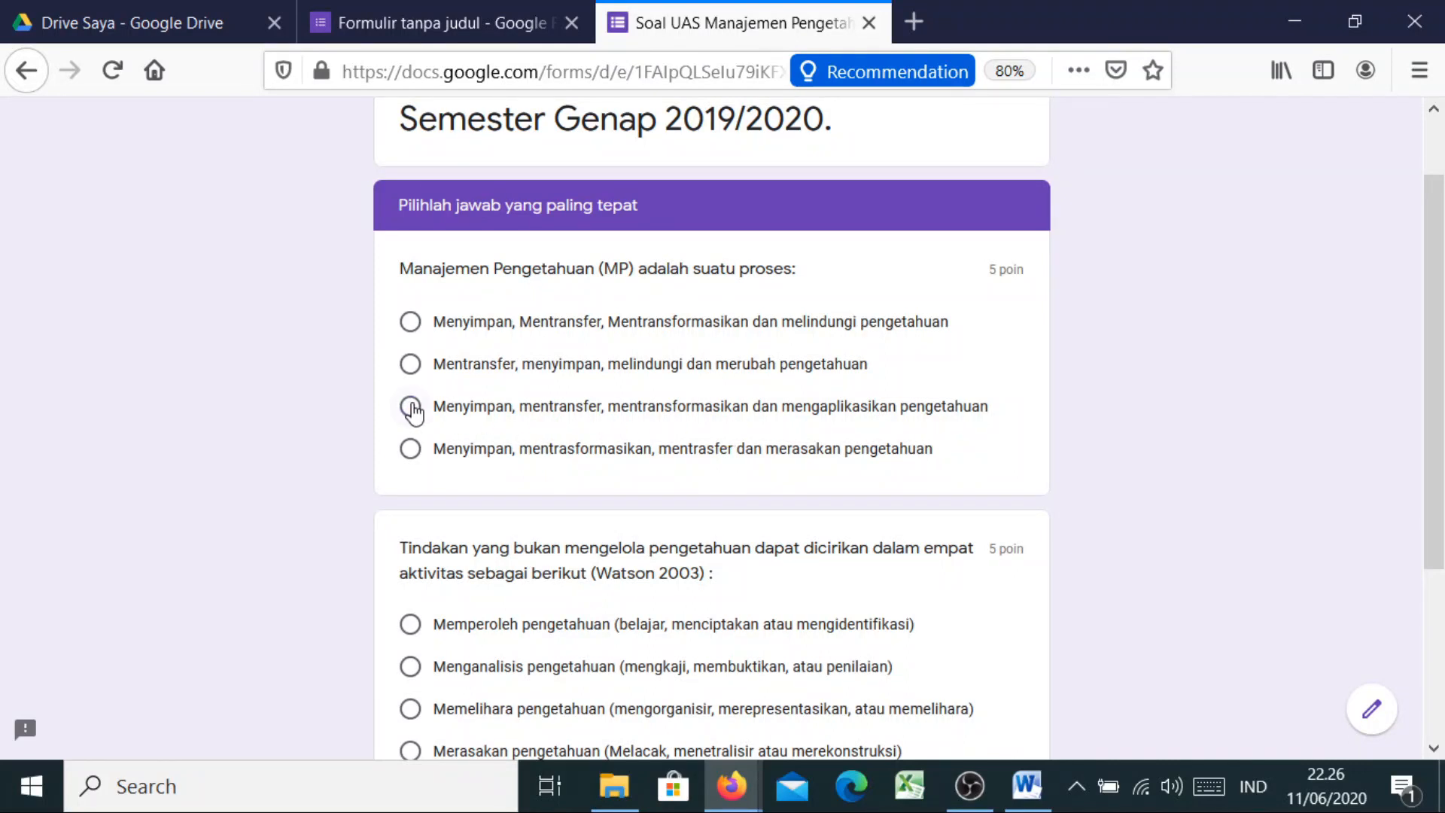
Choose the third answer for the first multiple-choice question and continue to the next section
left_click(411, 406)
scroll(1433, 377, "down", 5)
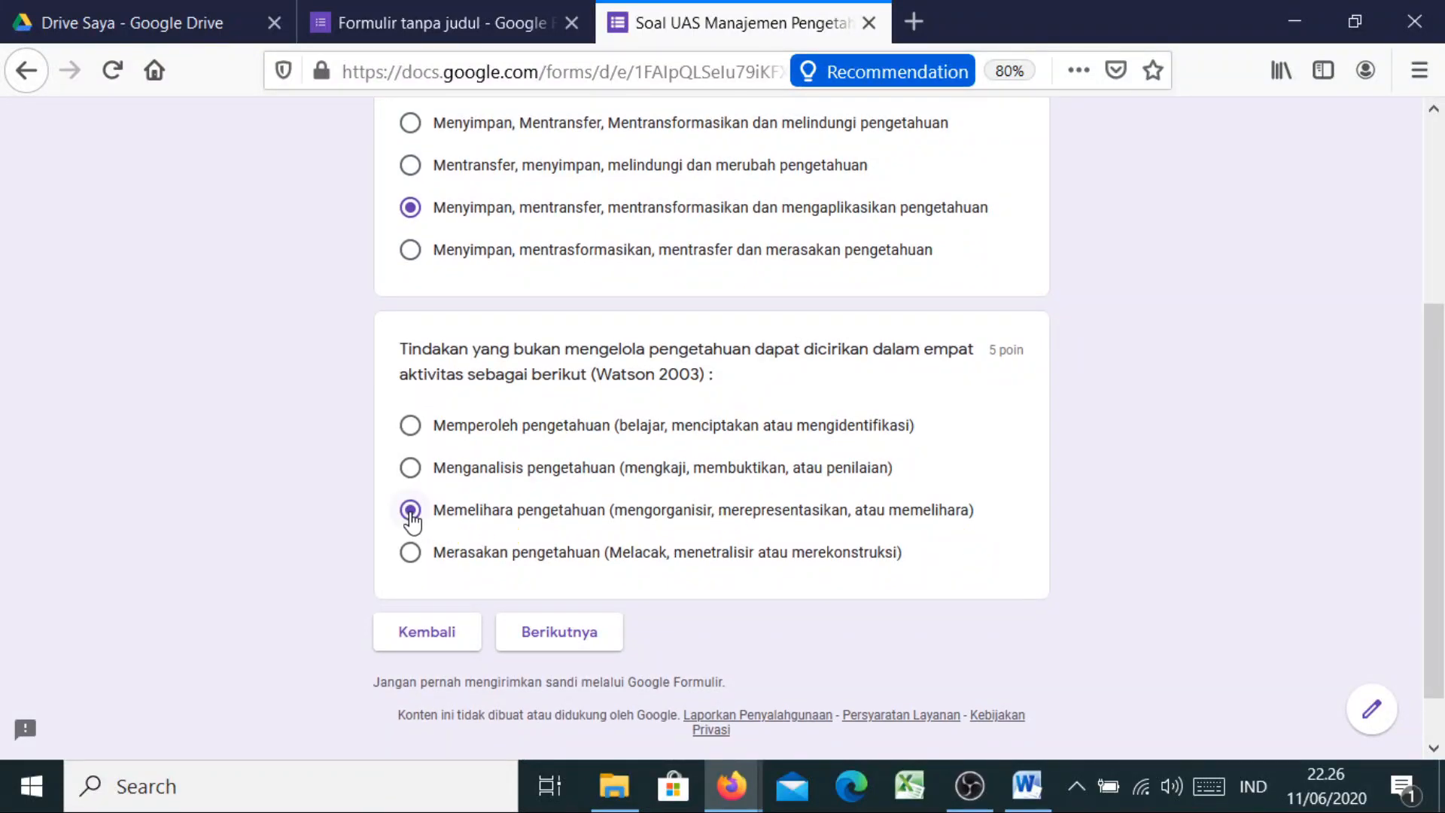
left_click(527, 637)
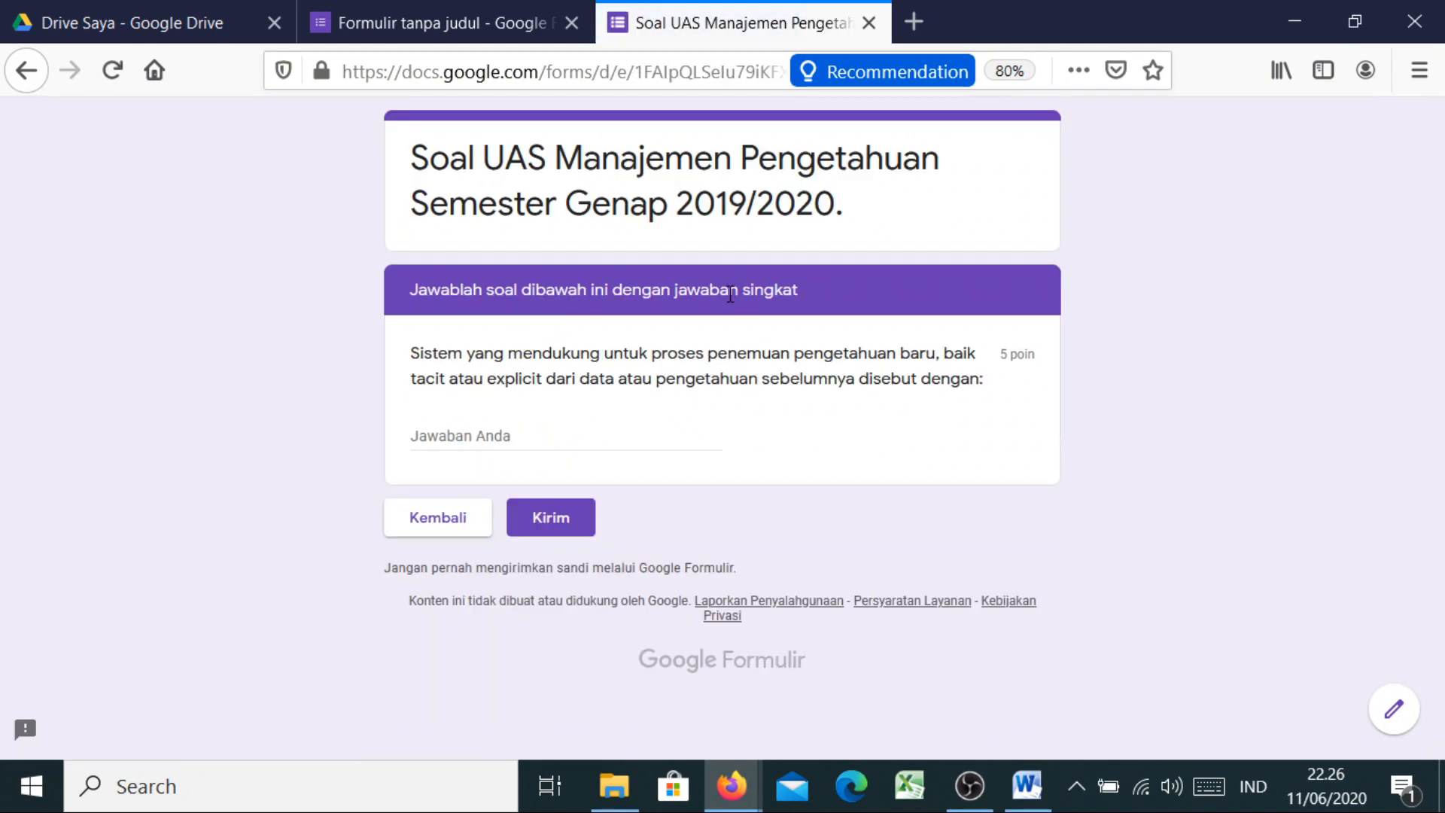
Answer the short-answer question with 'salah' and submit the test response
left_click(464, 437)
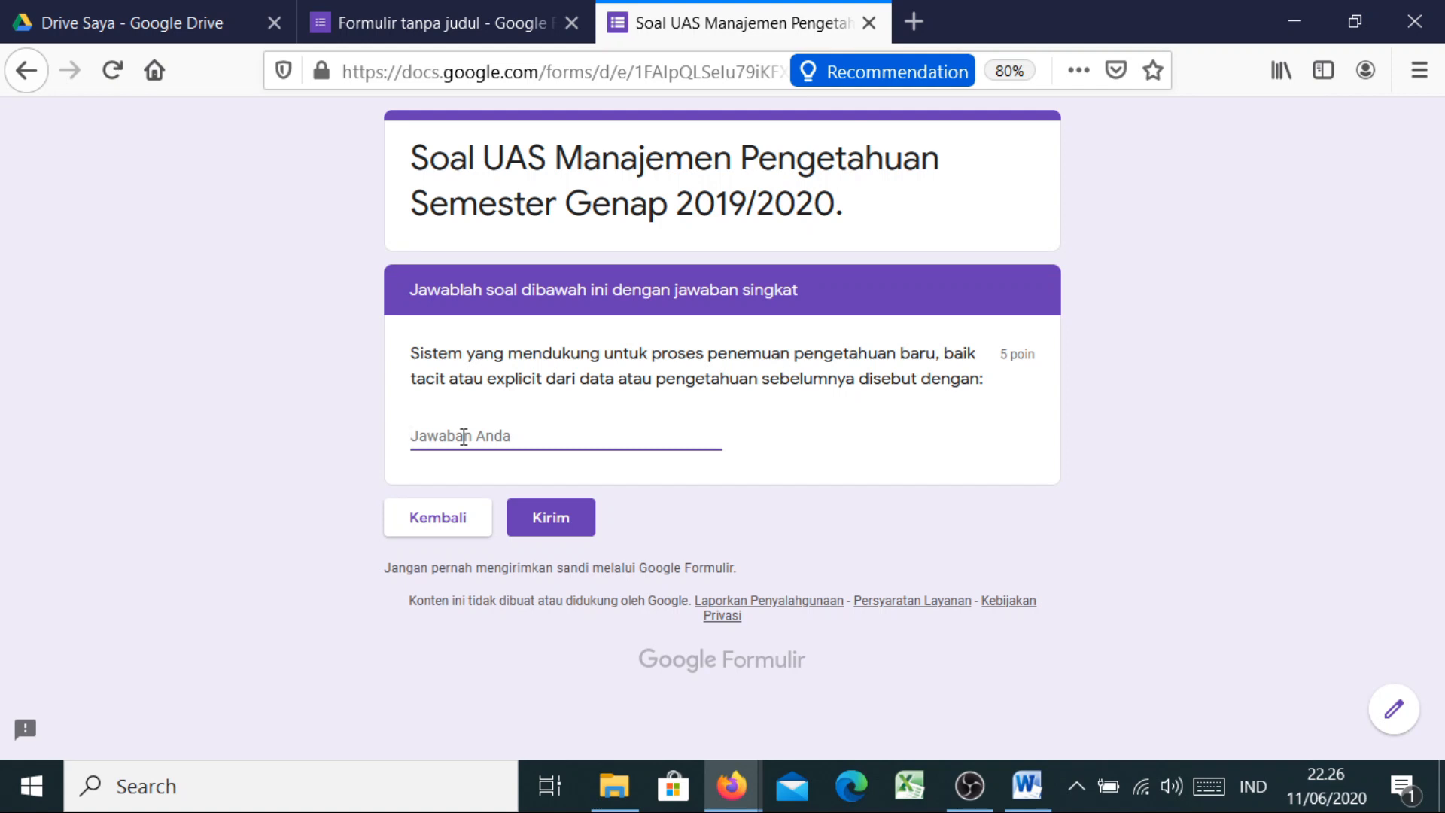
type("K")
key("BackSpace")
key("BackSpace")
key("BackSpace")
type("Sa")
key("BackSpace")
key("BackSpace")
type("sala")
left_click(575, 532)
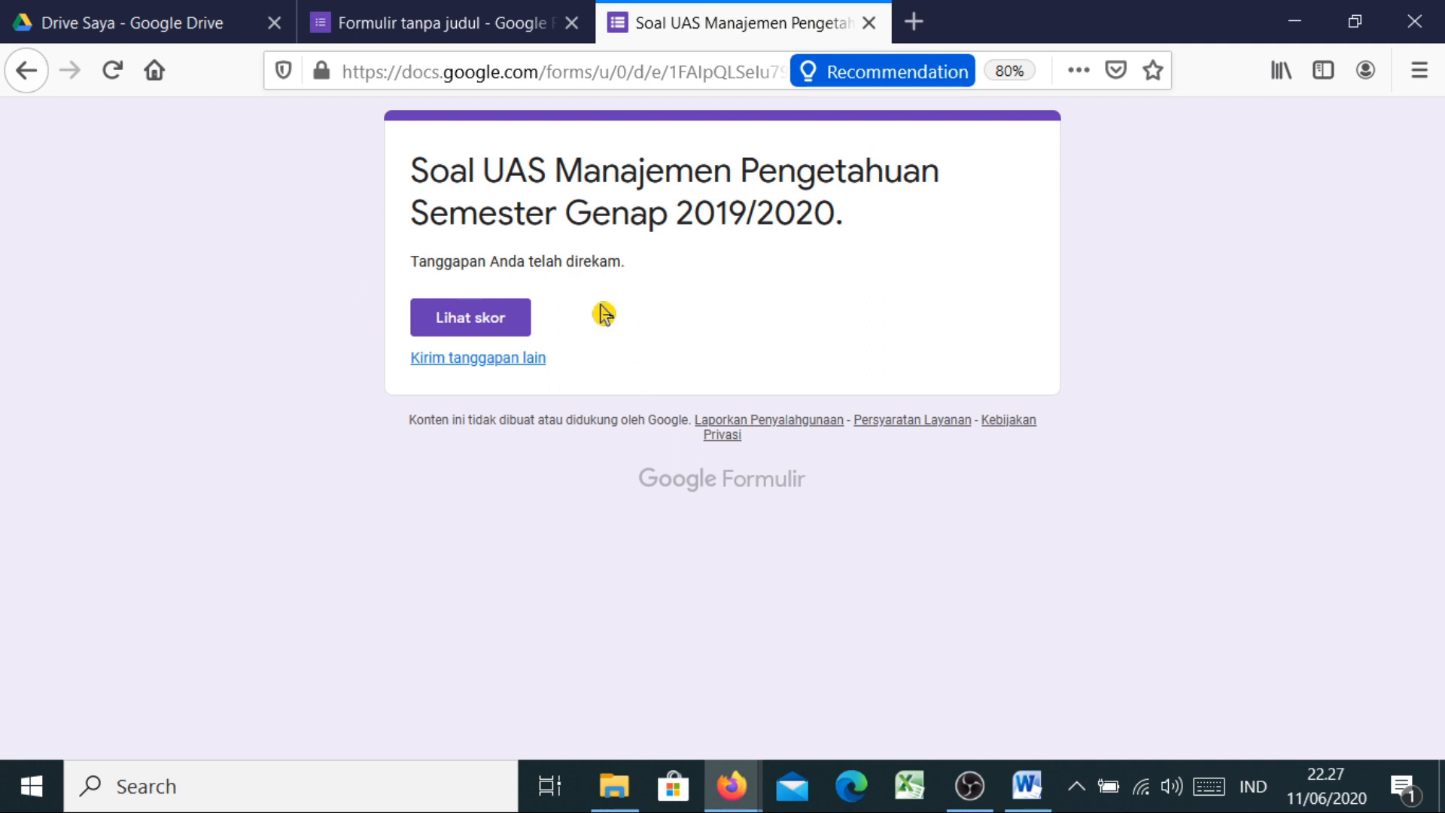
Open the score view and review it: 10/15 points, 'salah' wrong, correct answer Knowledge Discovery Systems
left_click(500, 327)
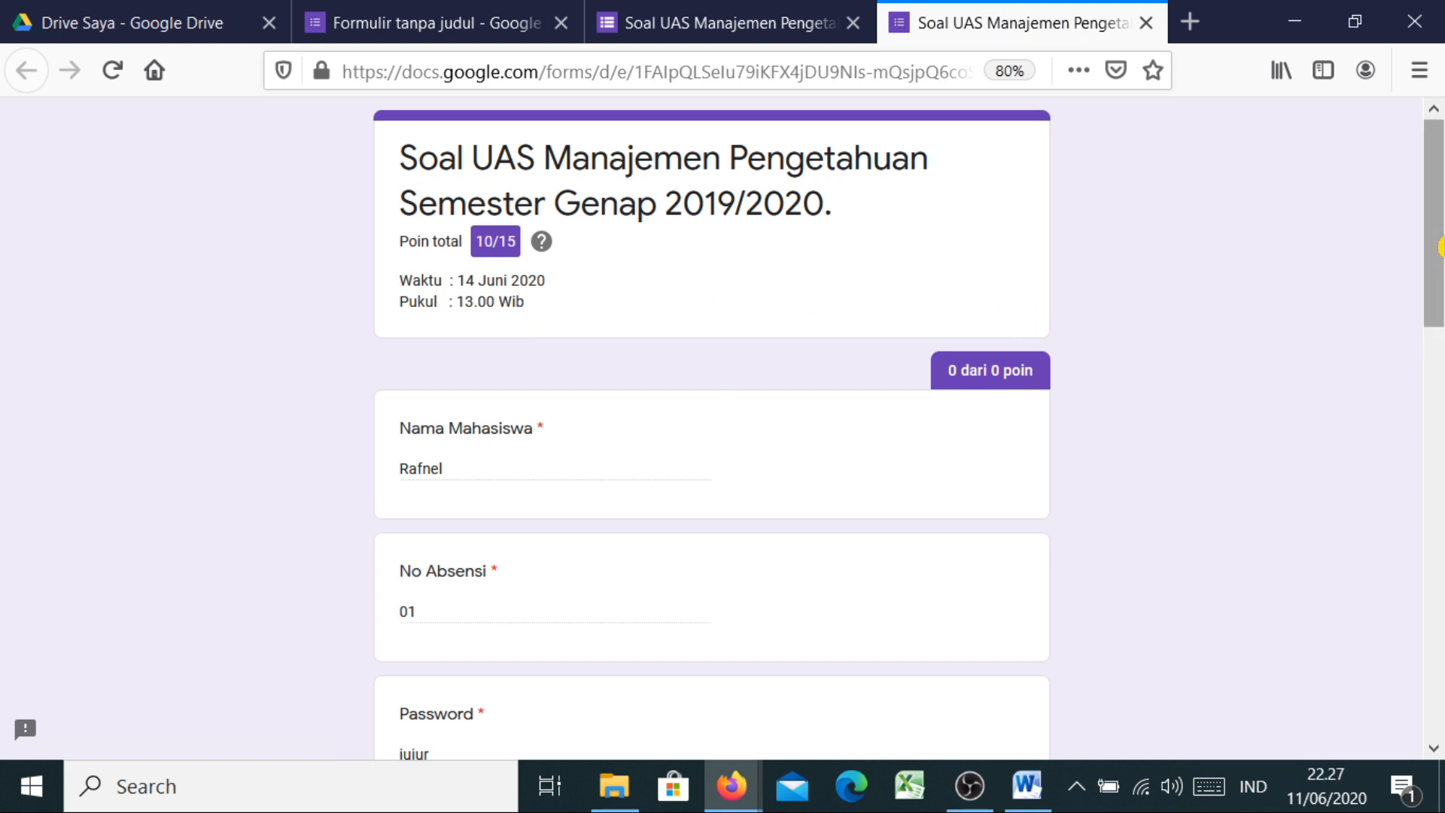
scroll(1438, 247, "down", 1)
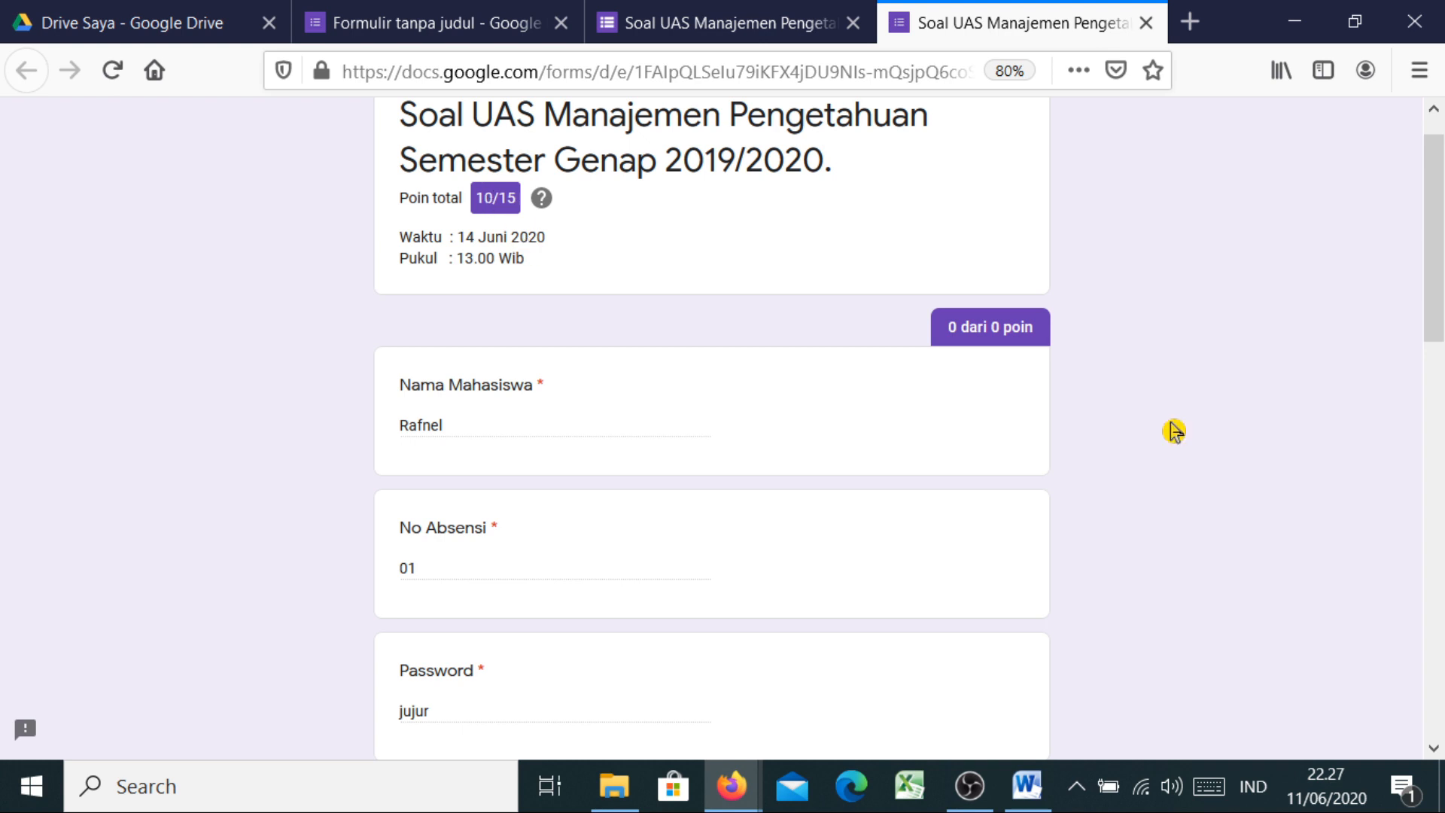
scroll(1171, 428, "down", 3)
scroll(1441, 504, "down", 8)
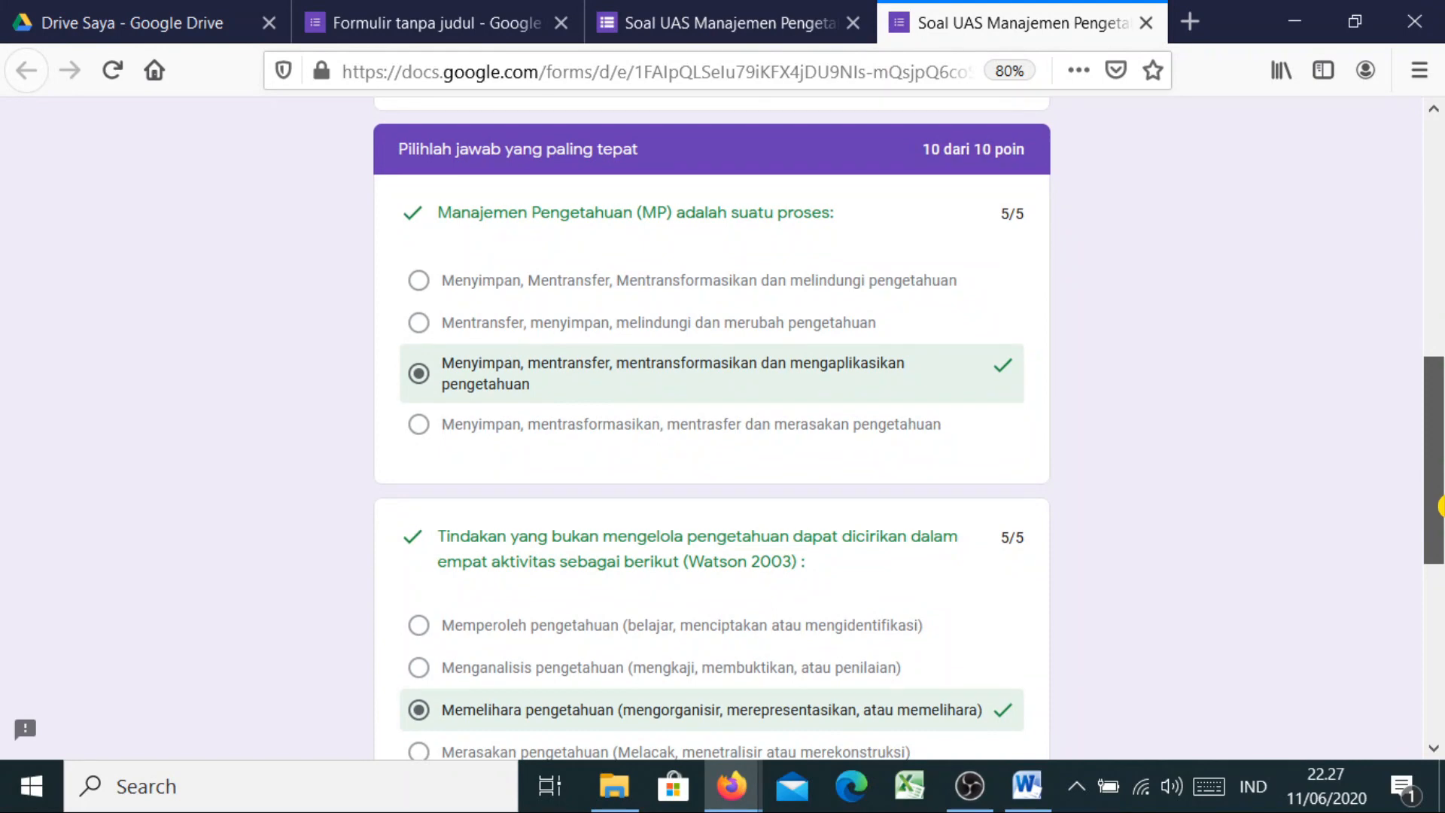
left_click_drag(1441, 504, 1437, 685)
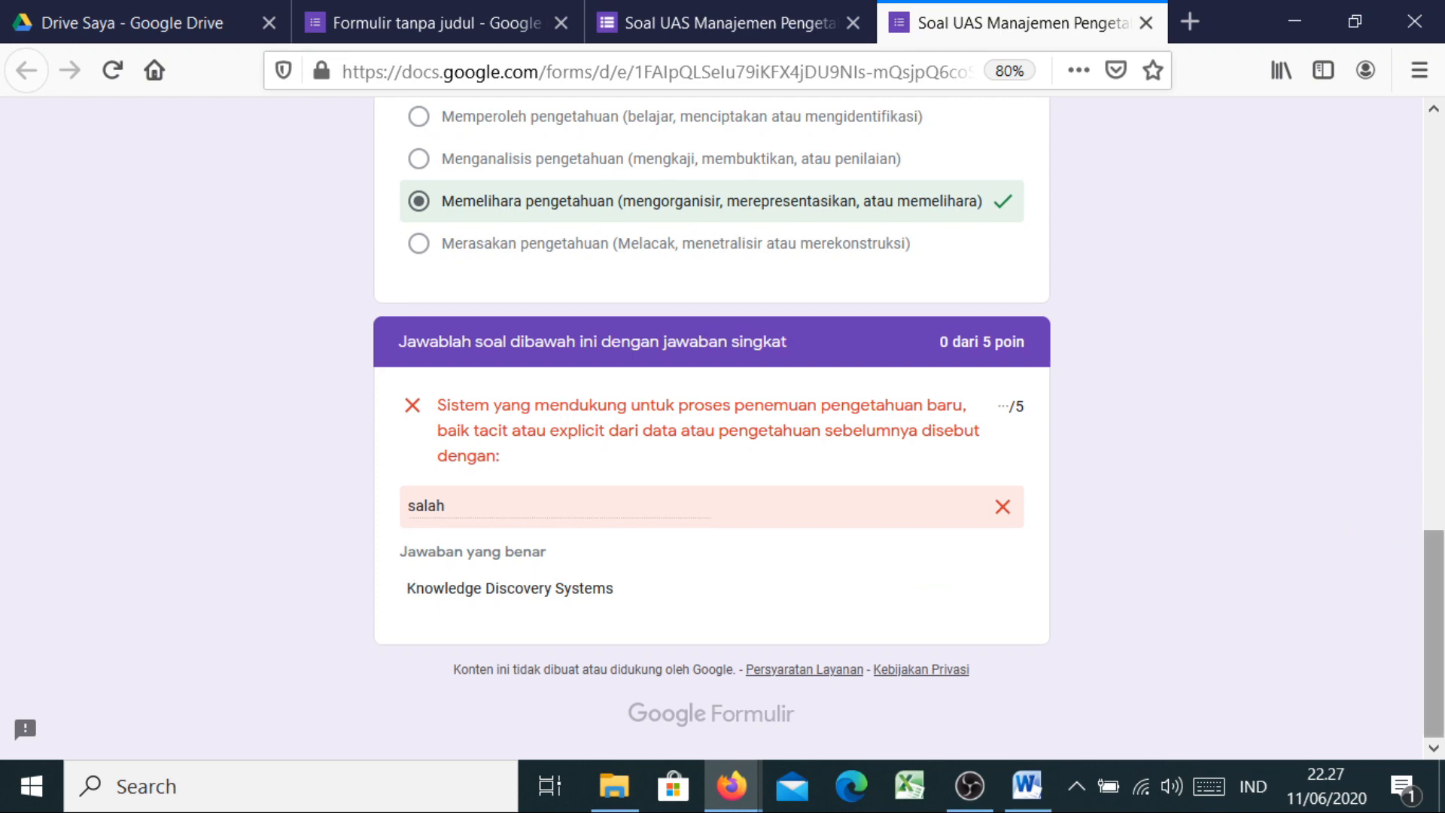
left_click_drag(1435, 542, 1380, 519)
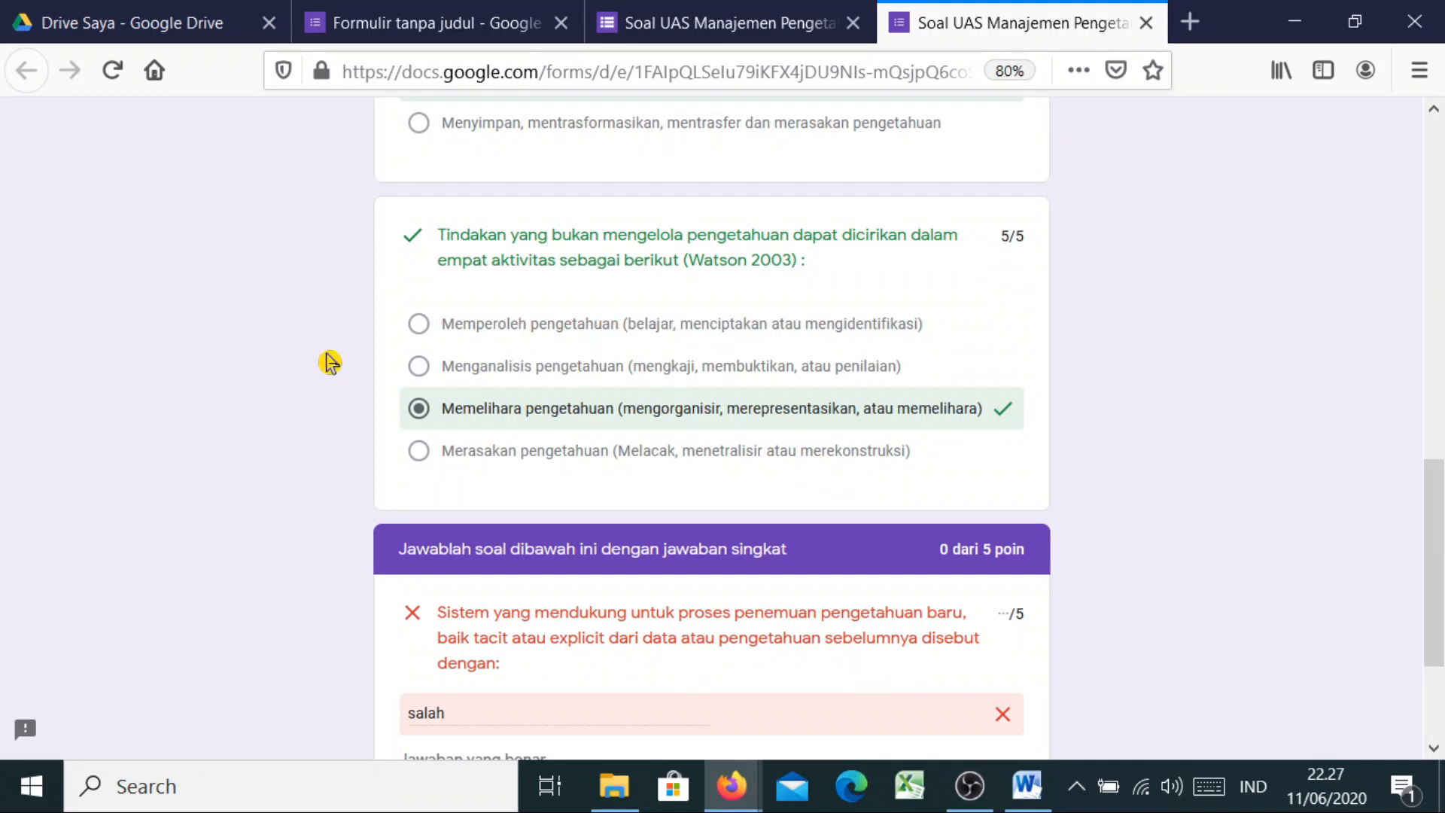
scroll(1435, 580, "down", 3)
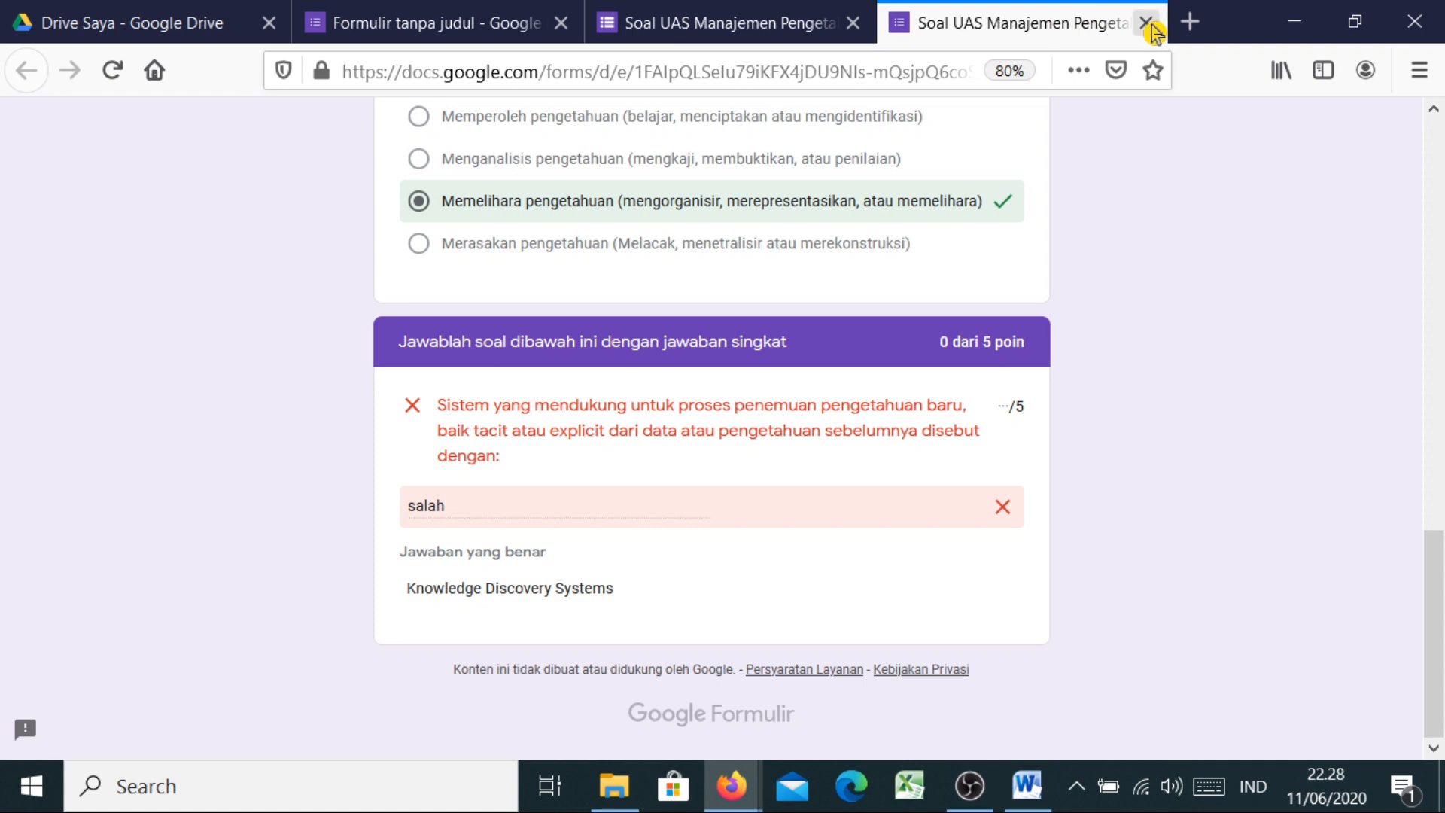
Open Google Slides in a new tab via the google.com apps grid
left_click(1190, 21)
left_click(730, 58)
type("g")
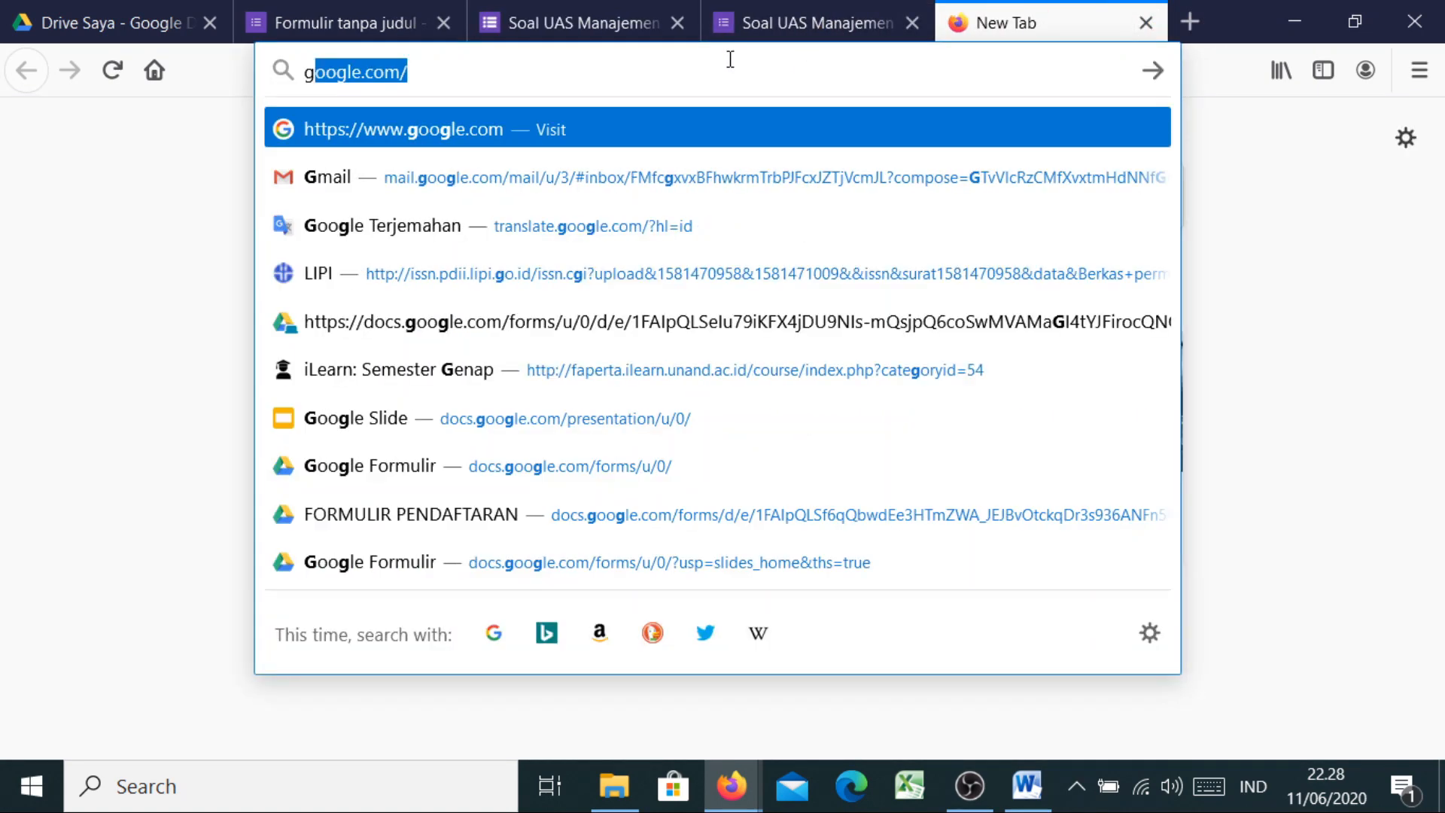
key("Return")
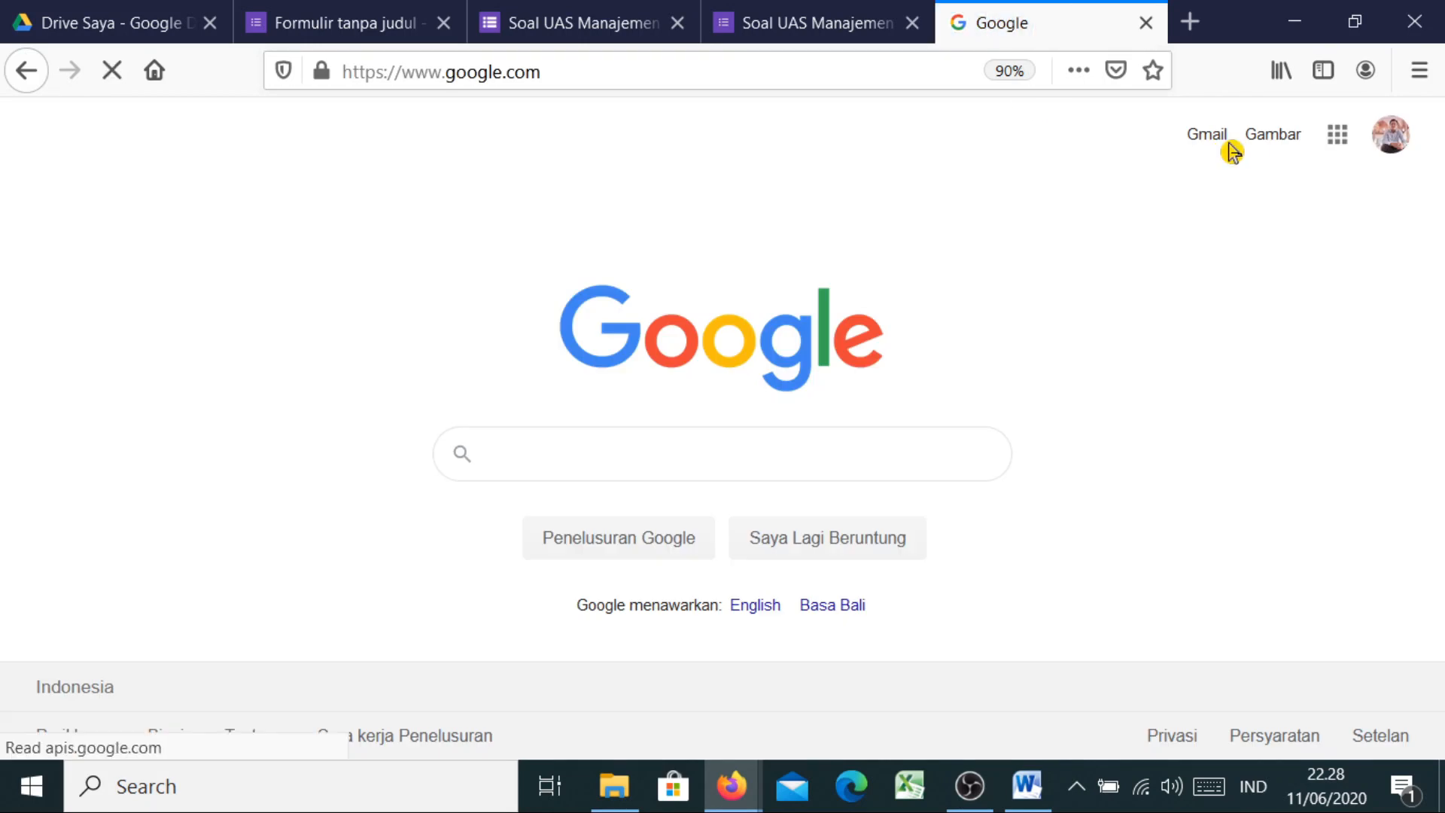
left_click(1352, 149)
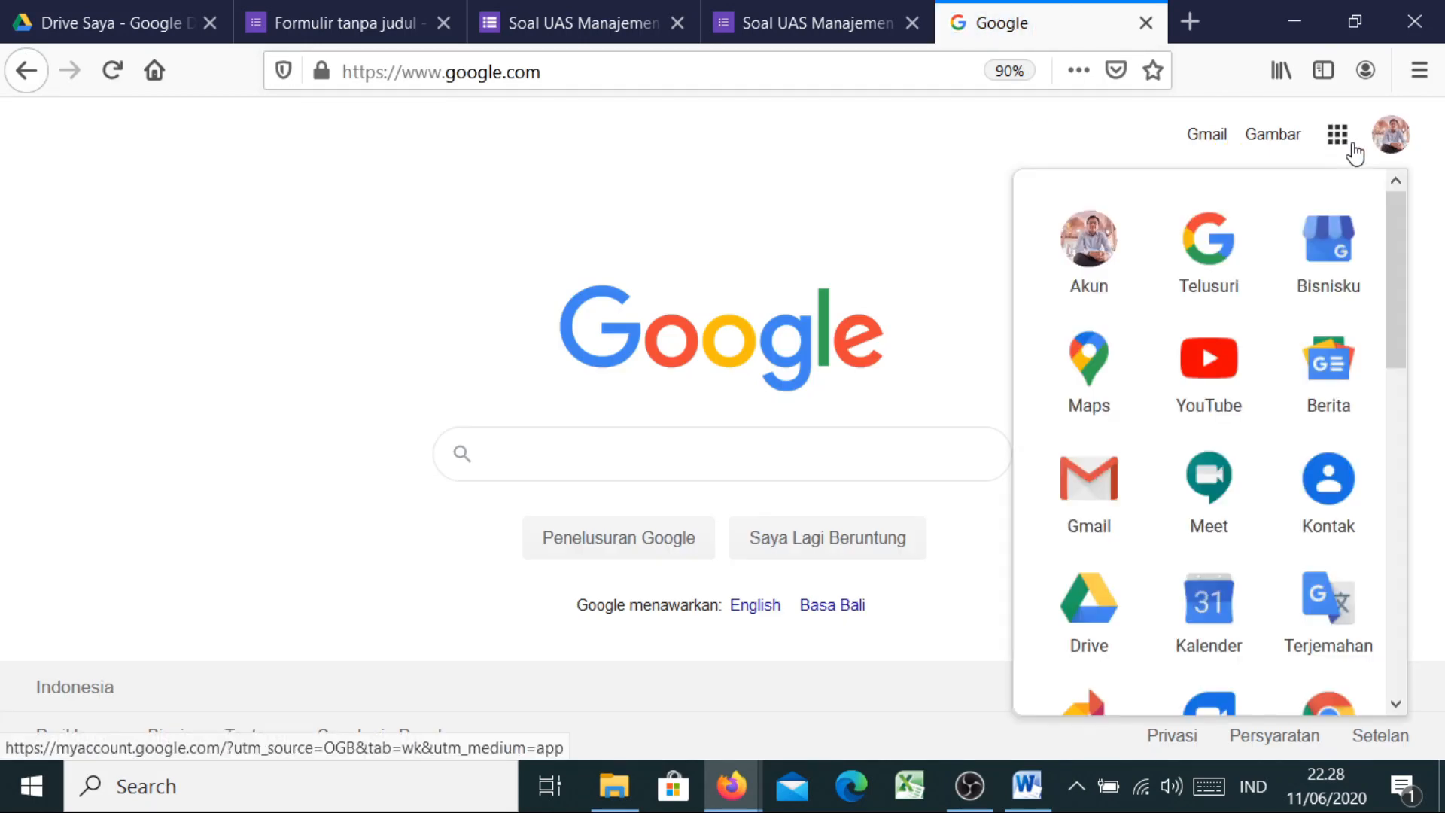
left_click_drag(1406, 242, 1412, 456)
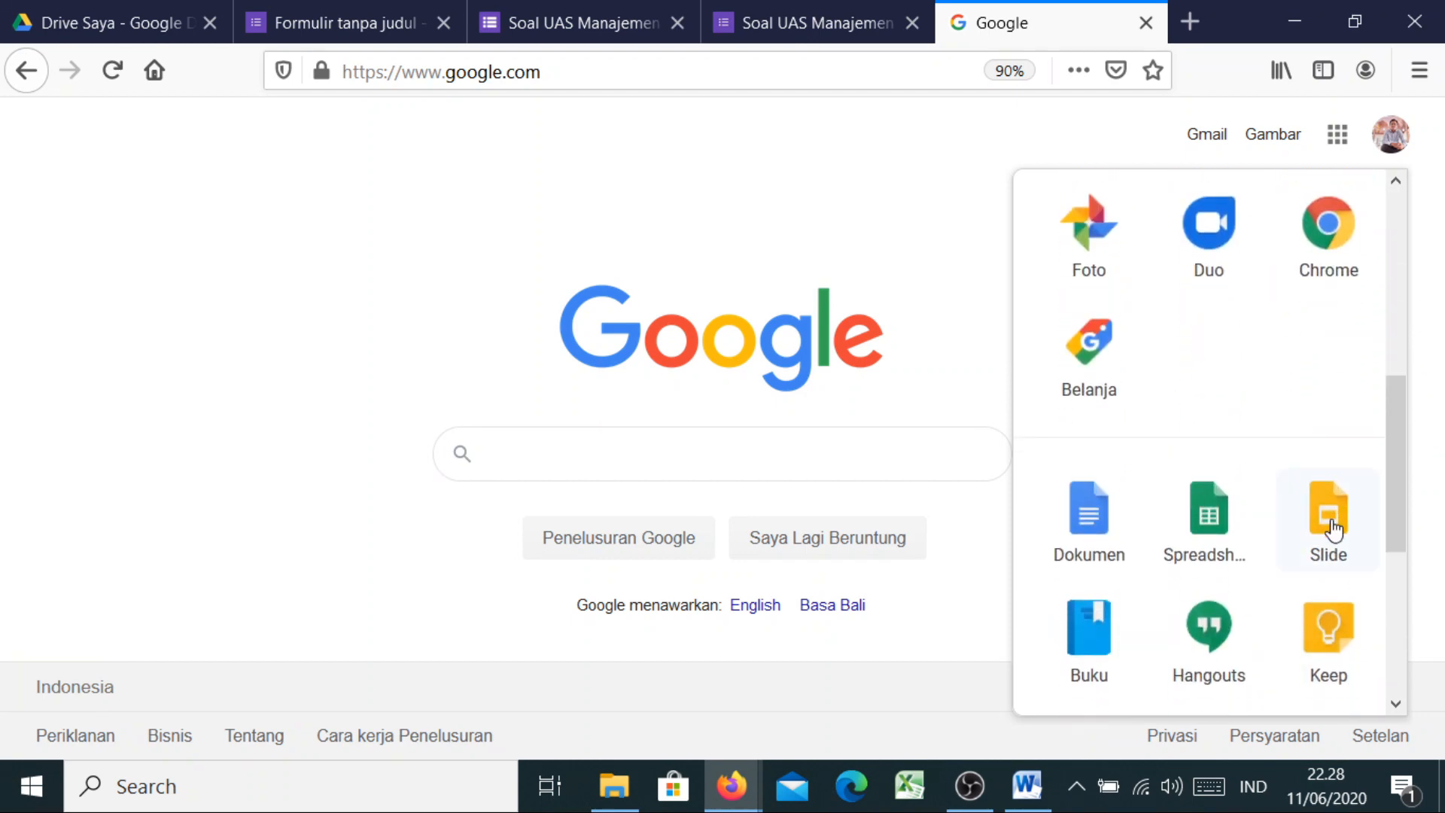
left_click(1332, 530)
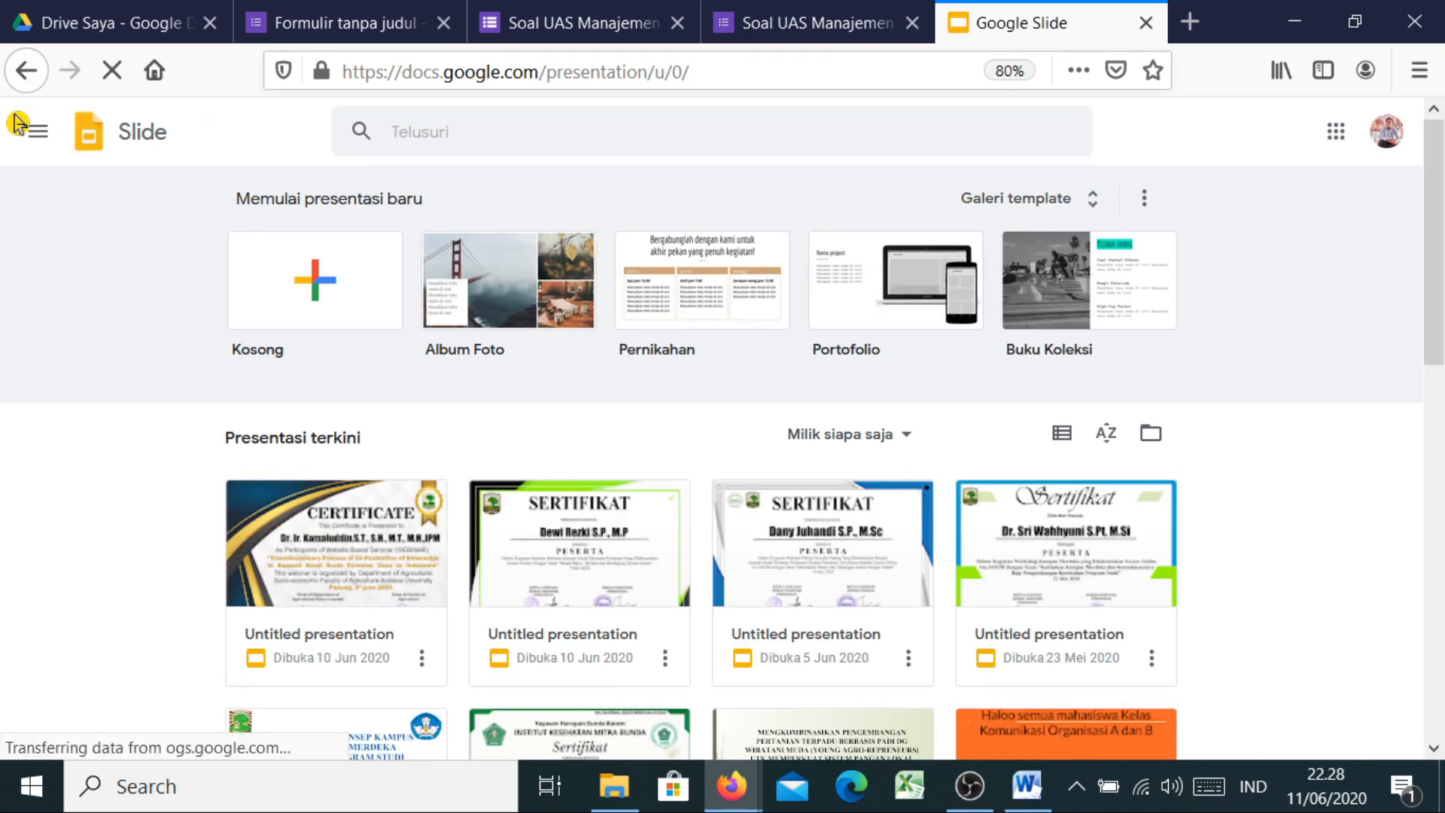
Switch to the Google Forms home and open the Soal UAS Manajemen Pengetahuan quiz
left_click(35, 138)
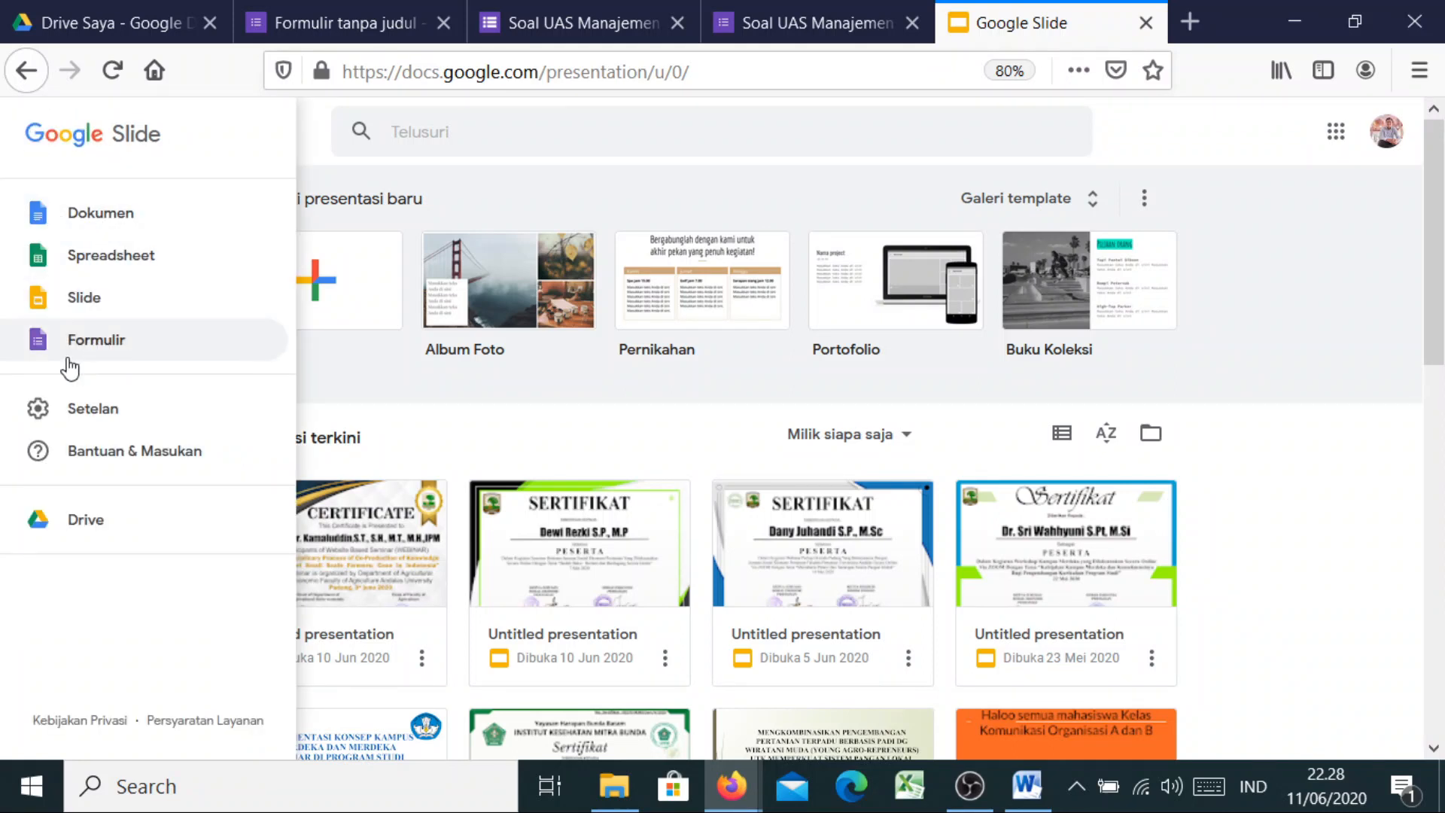
left_click(96, 347)
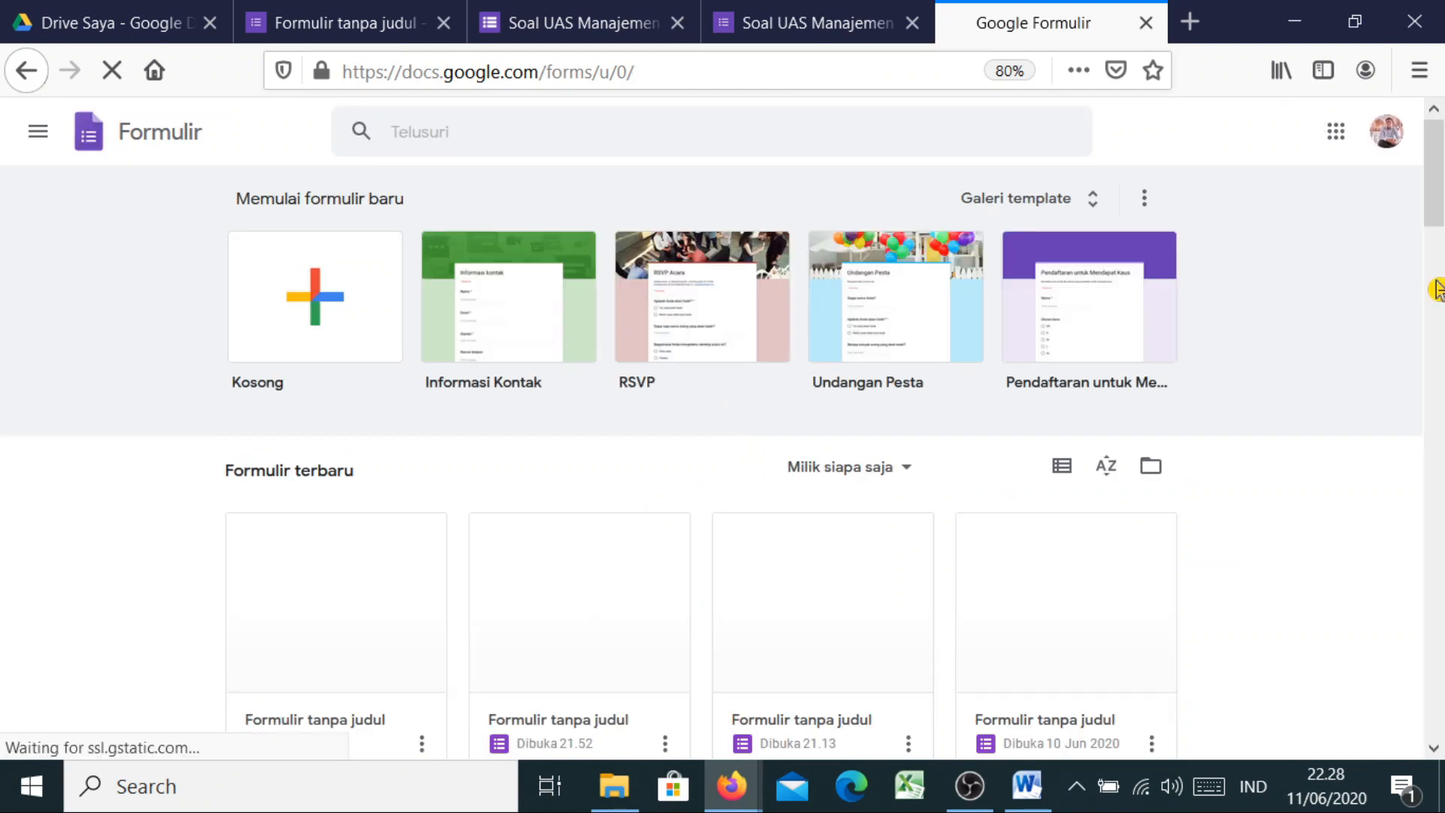
scroll(1437, 290, "down", 3)
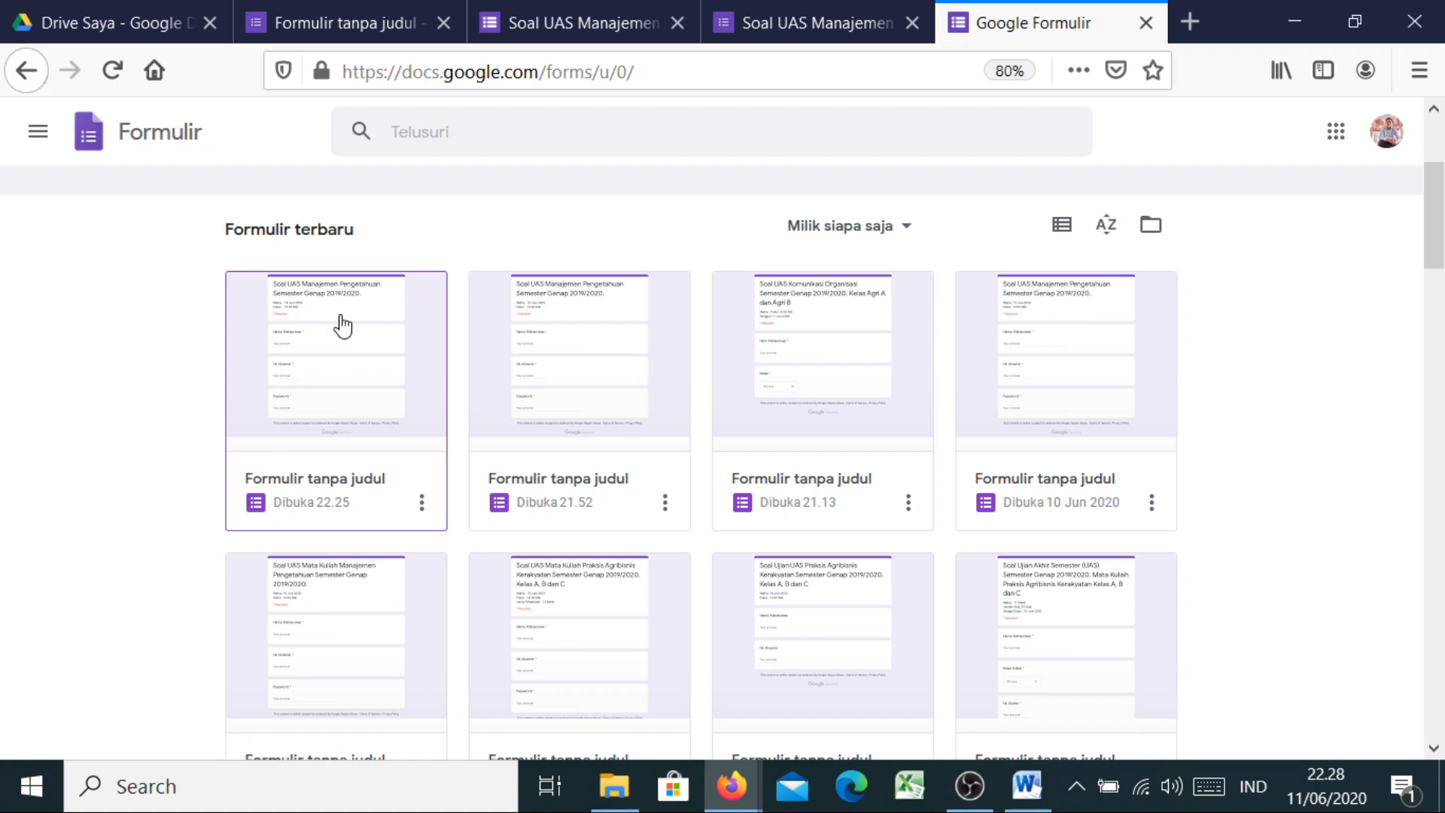
left_click(348, 443)
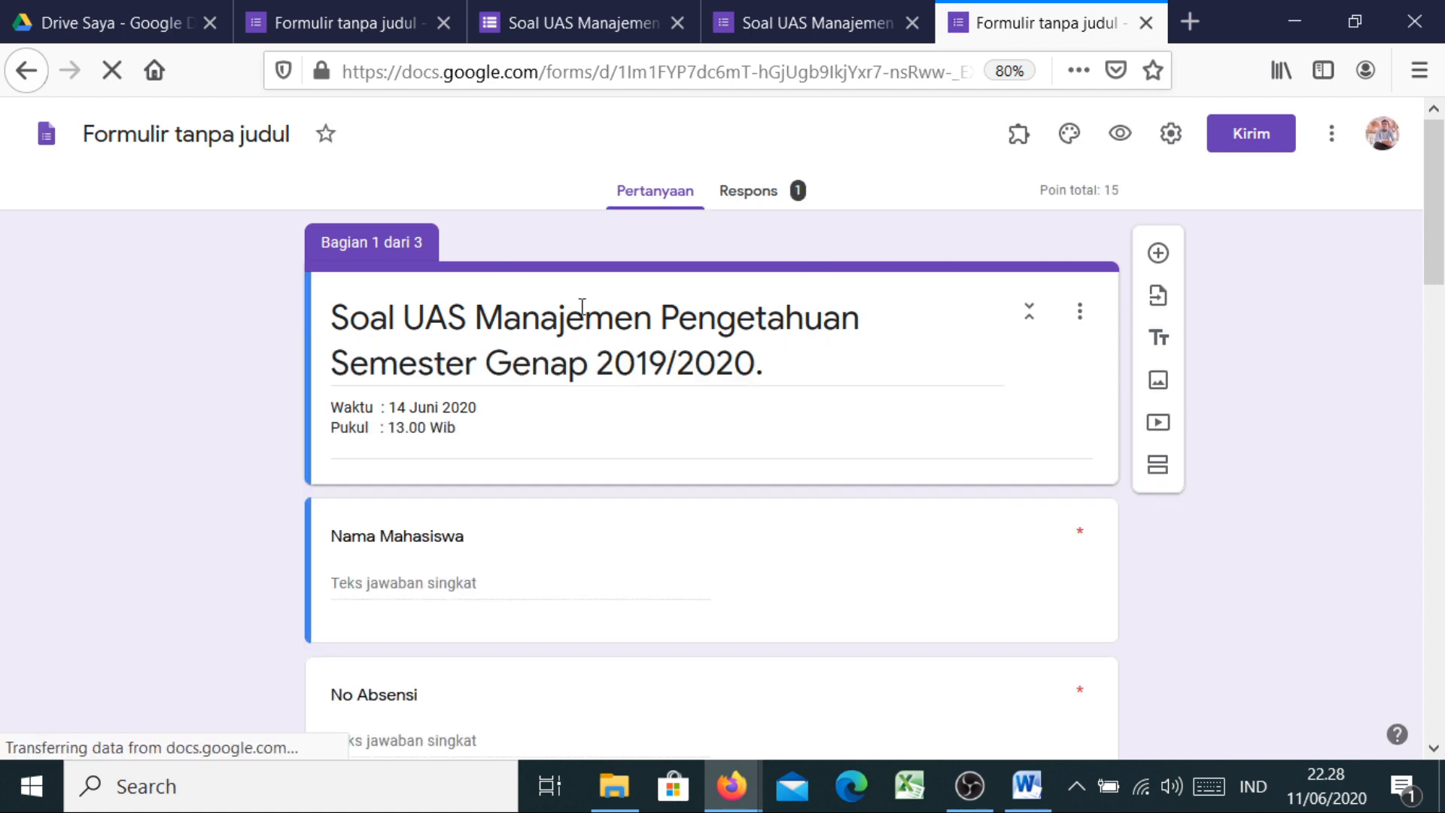
From the Respons tab, create a new responses spreadsheet with Buat and open it with BUKA
left_click(769, 199)
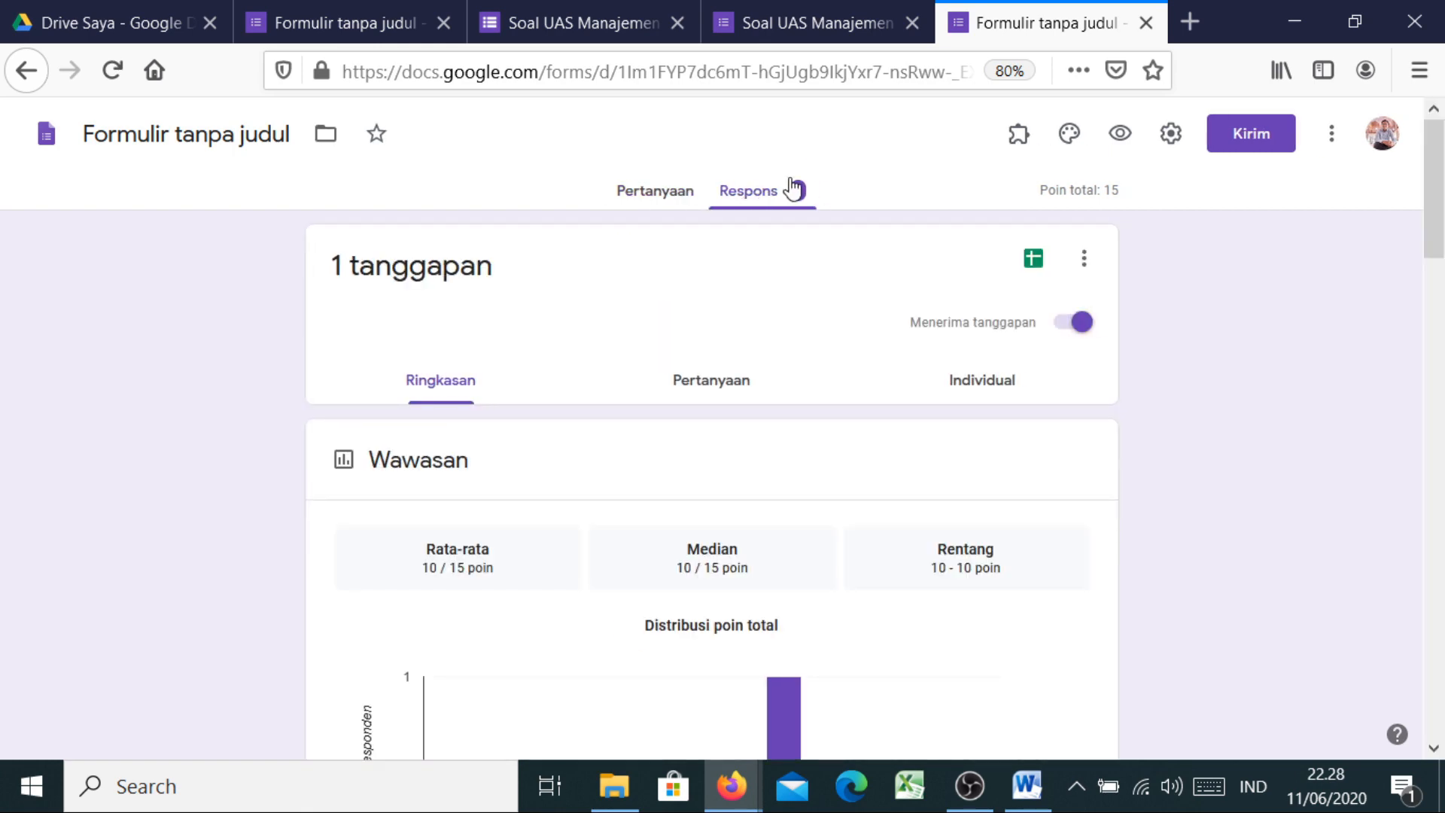
left_click(1032, 262)
left_click(1039, 266)
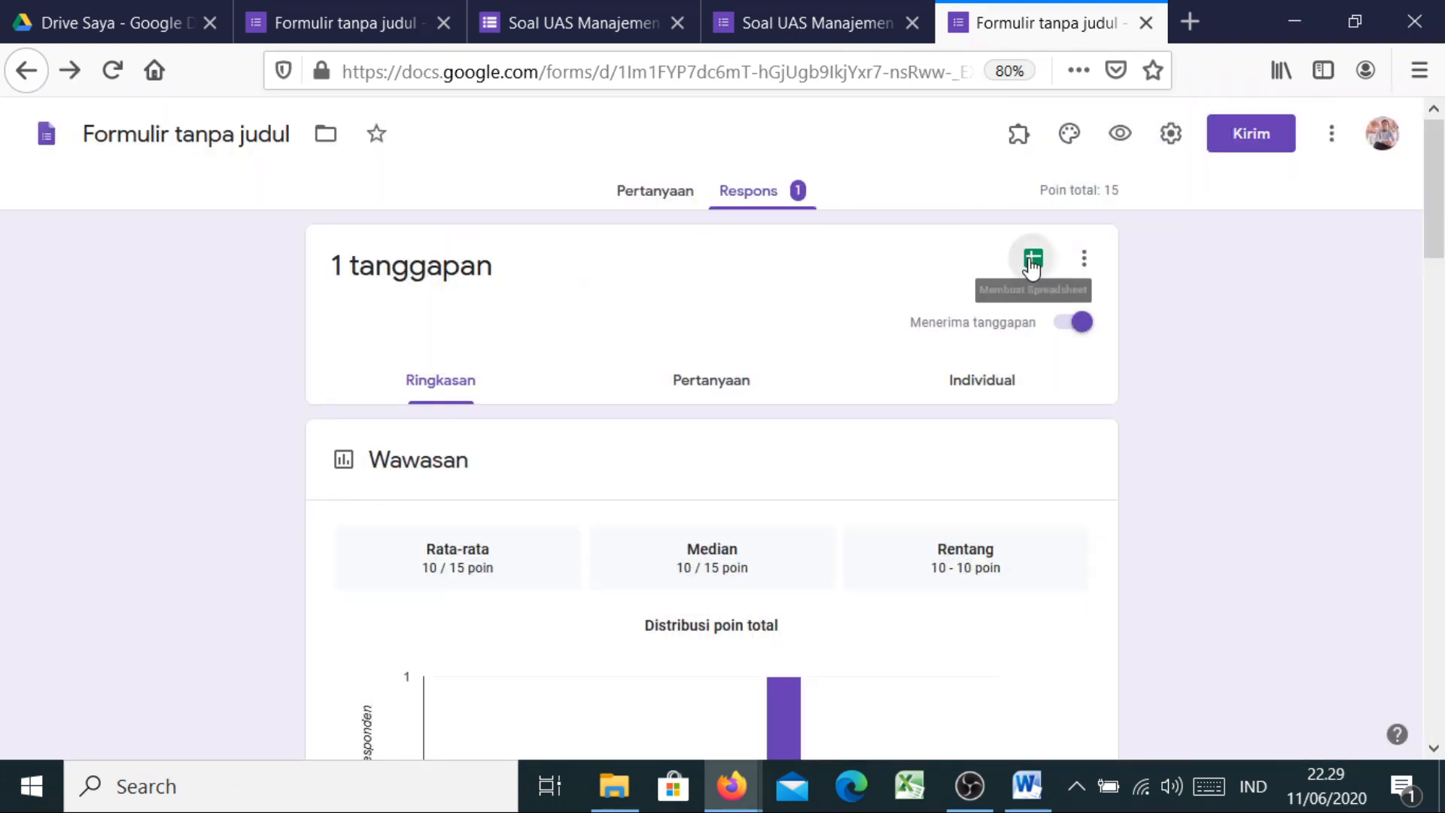
left_click(1032, 264)
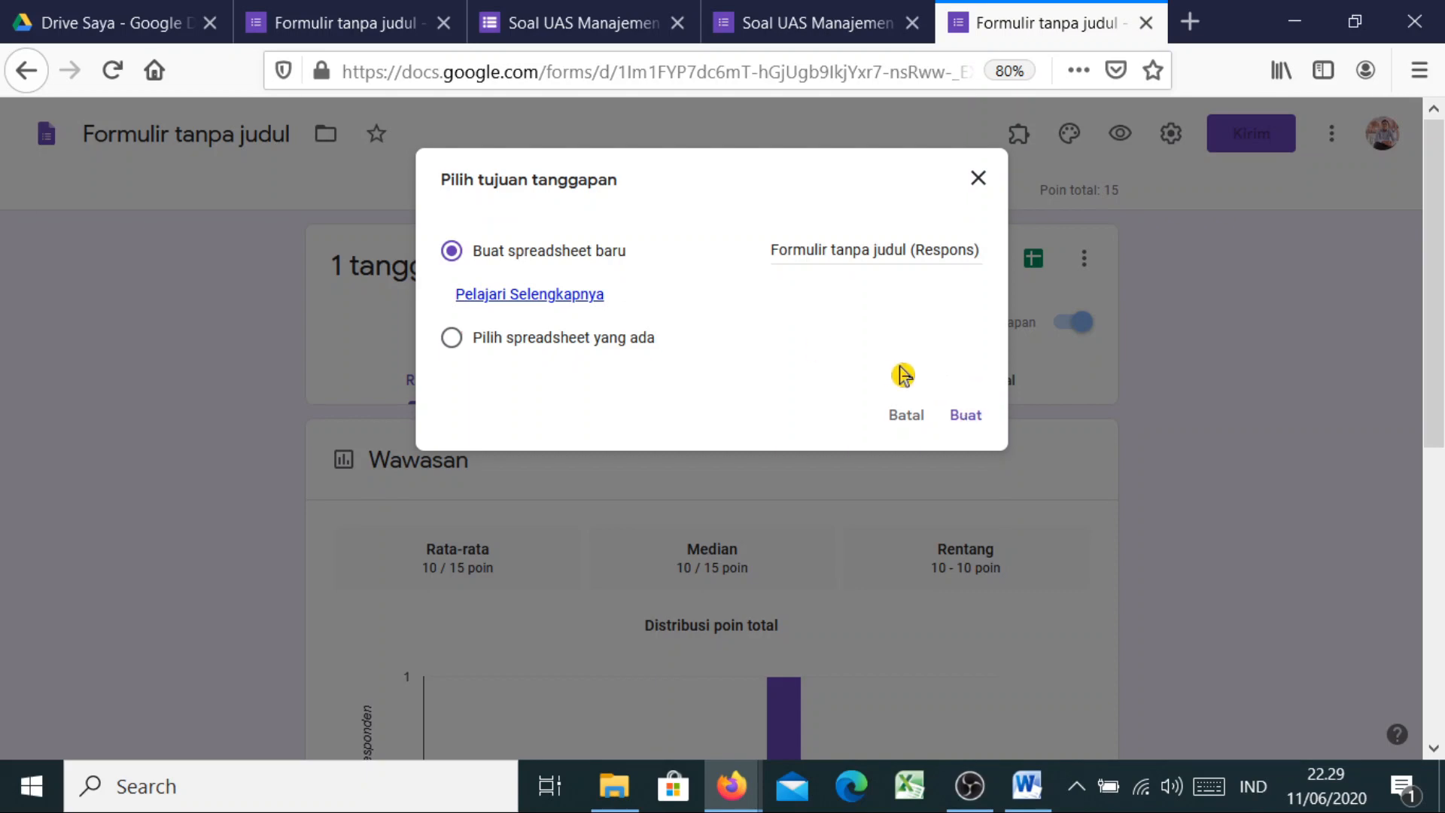
left_click(964, 420)
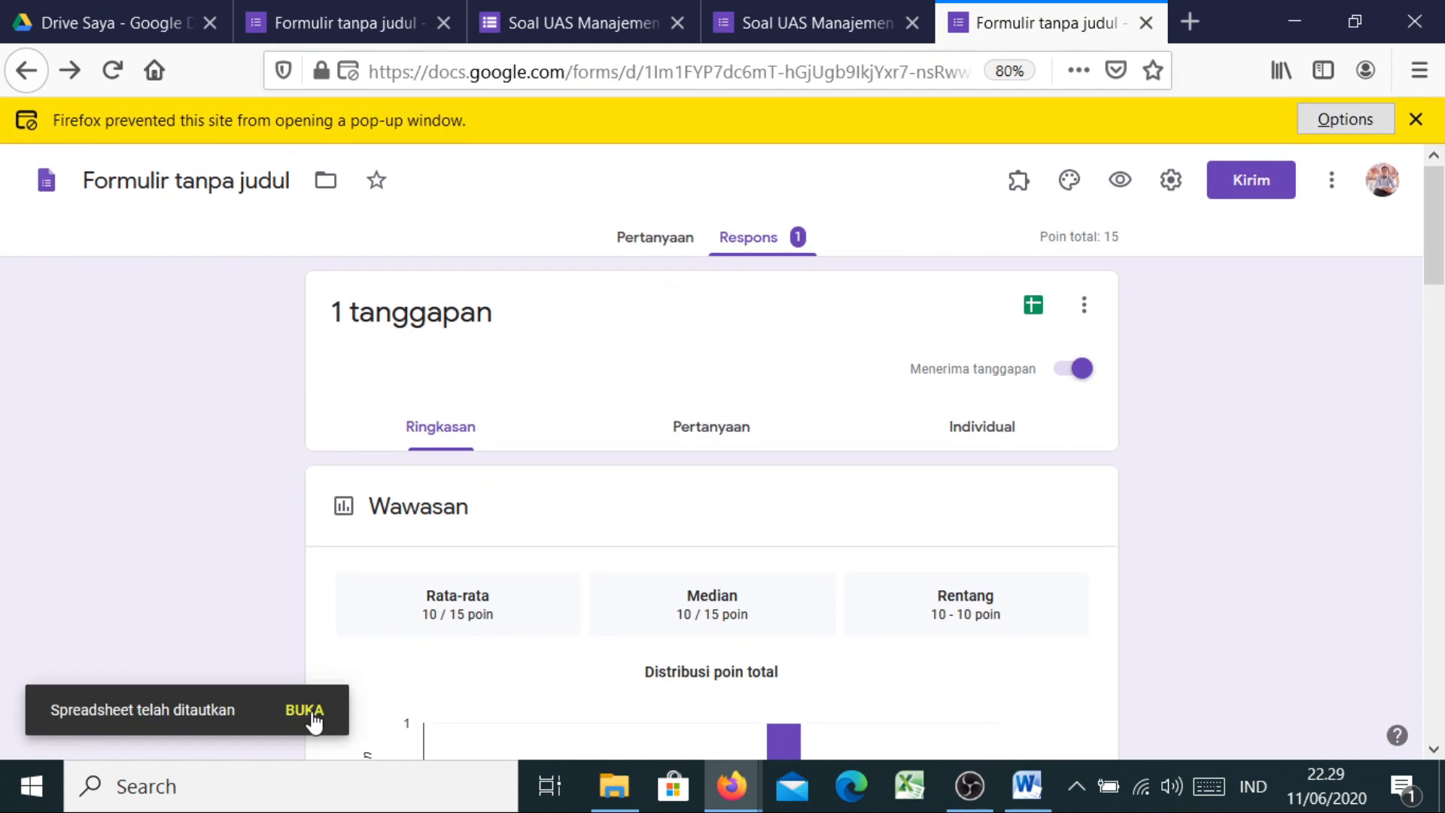
left_click(312, 719)
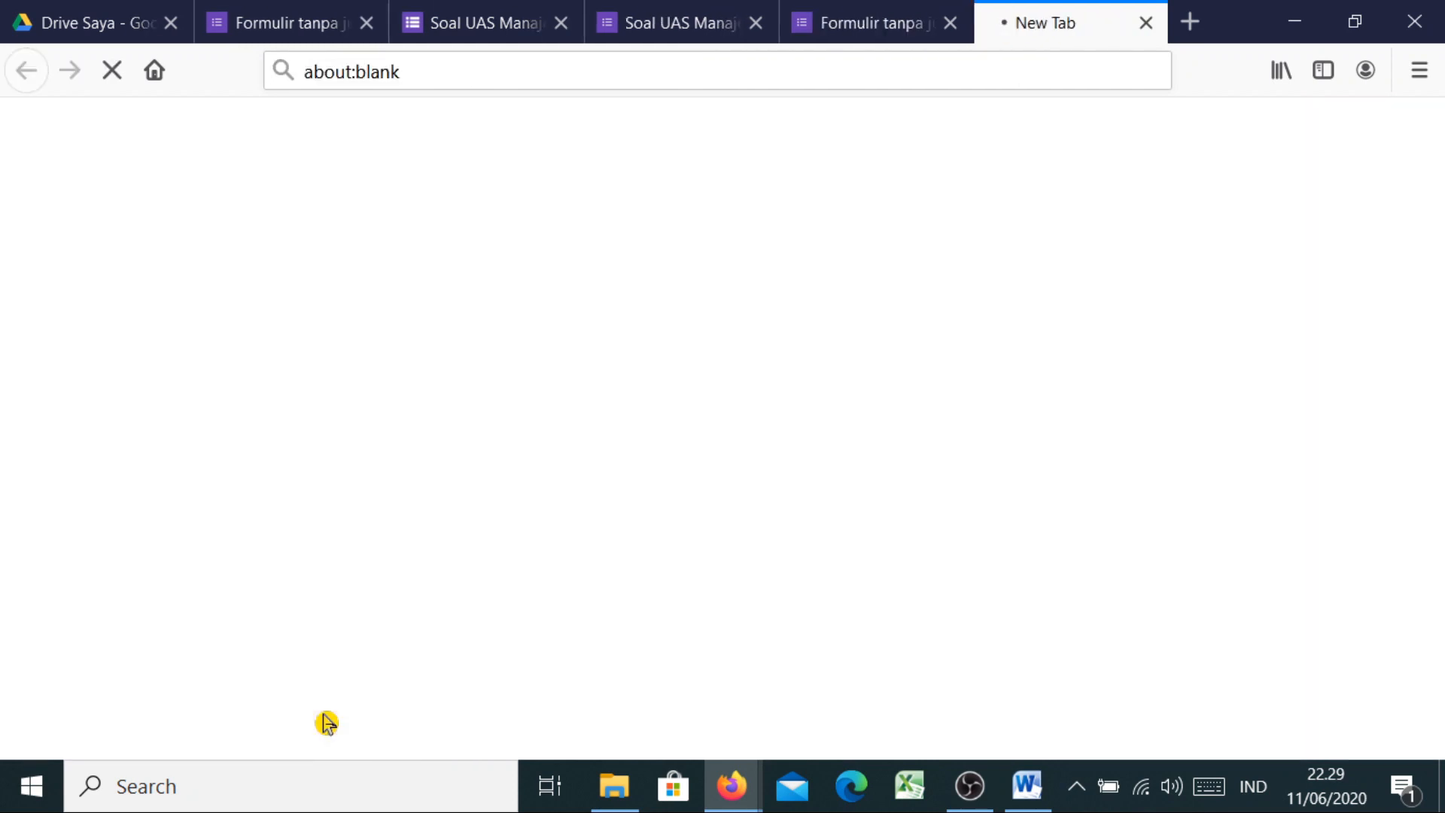